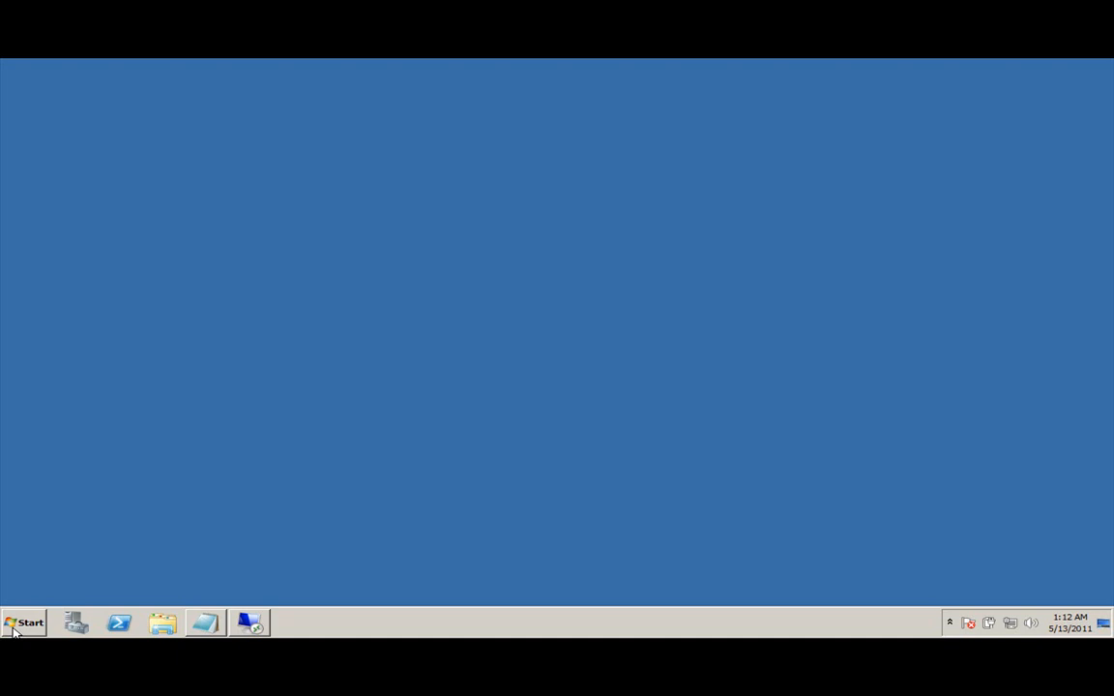
Open an administrator Command Prompt and change directory to C:\Windows\Microsoft.NET.
left_click(14, 623)
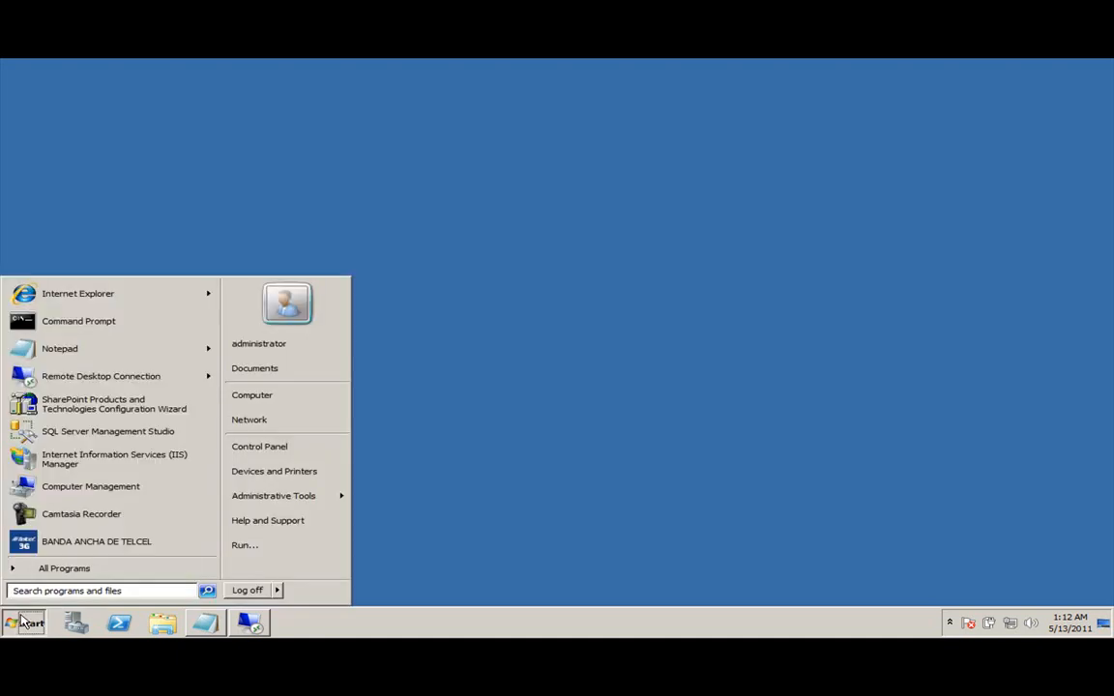
left_click(104, 324)
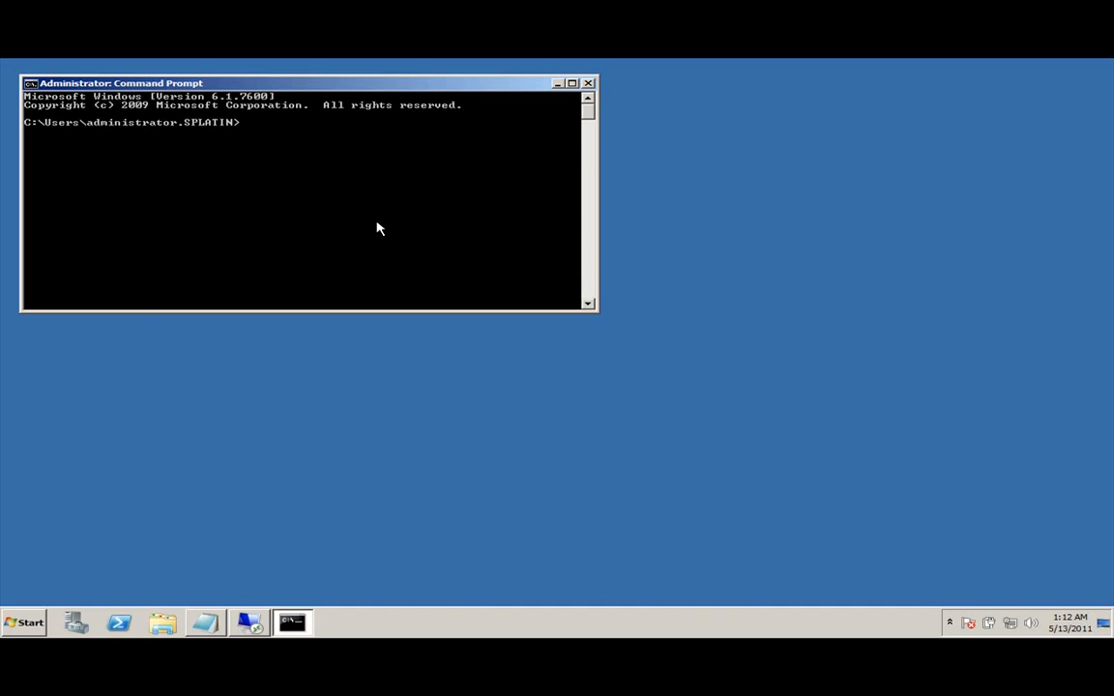
type("cd\\")
key("Return")
type("cd wgi")
key("BackSpace")
key("BackSpace")
key("Tab")
key("Return")
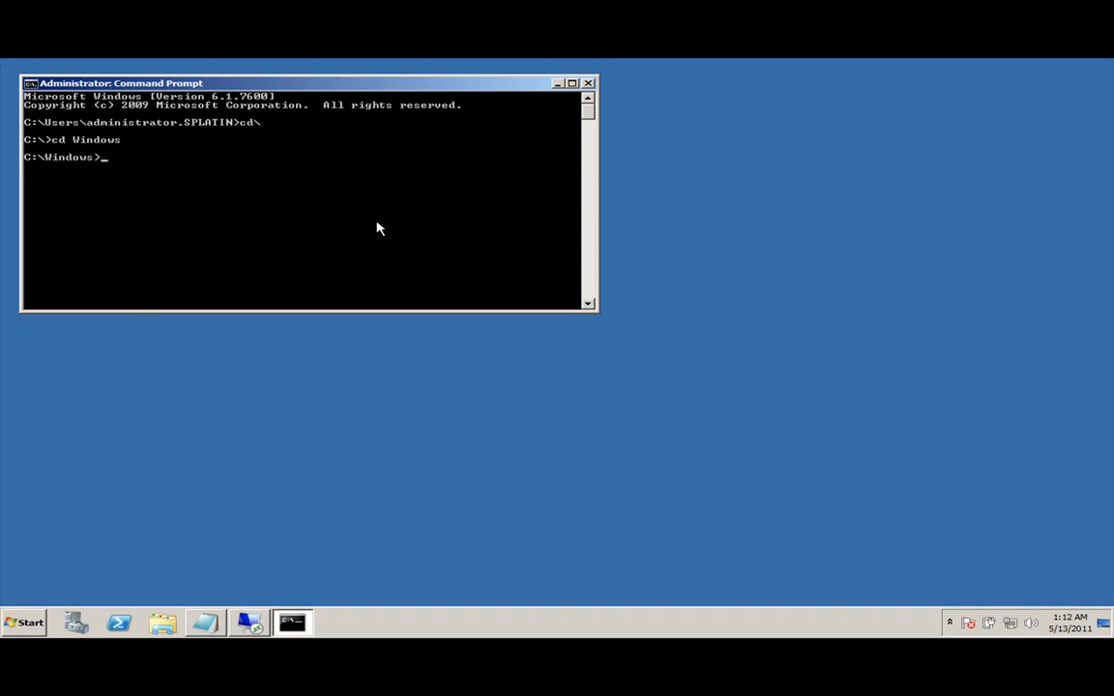
type("cd fs")
key("BackSpace")
key("BackSpace")
key("BackSpace")
key("BackSpace")
type("cd Microsoft.NET")
key("Tab")
key("Return")
Change into Framework\v2.0.50727 and run aspnet_regsql.
type("cd fr")
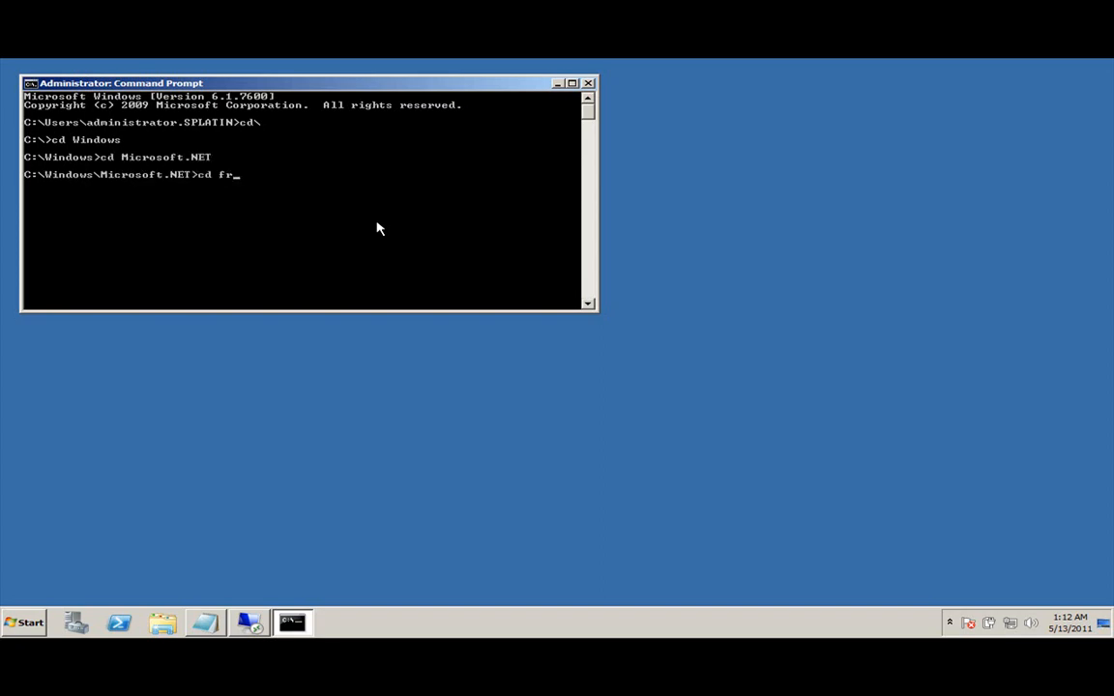
key("Tab")
key("Return")
type("cd v")
key("Tab")
key("Return")
type("cd v2.0.50727")
key("Return")
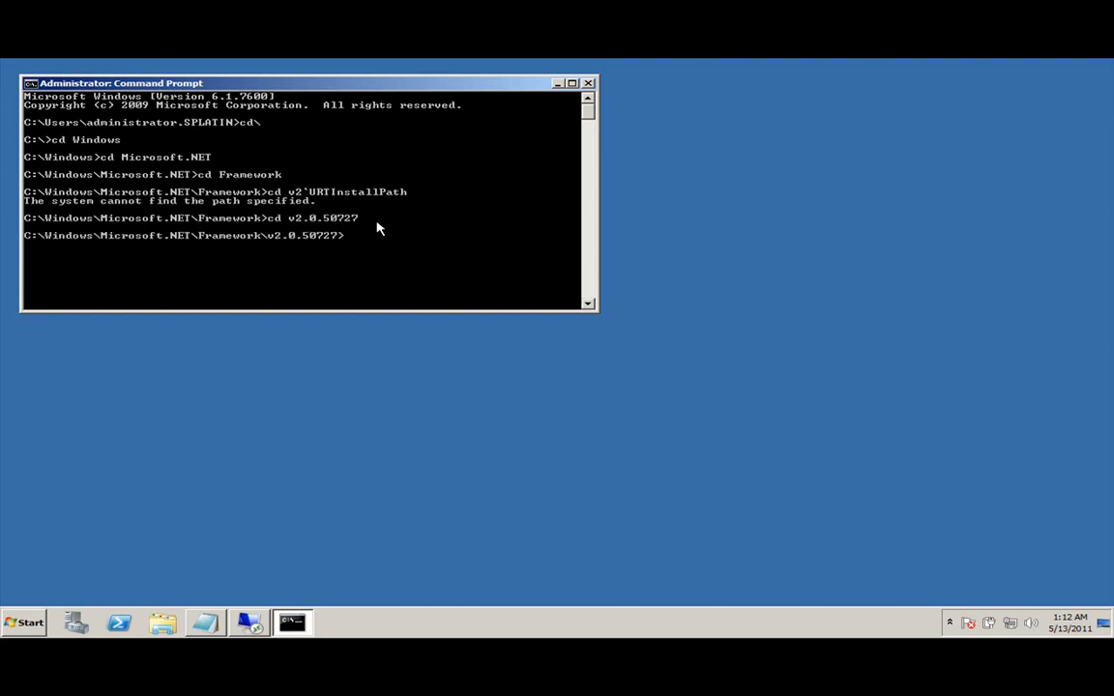
type("aspnet_regsql")
key("Return")
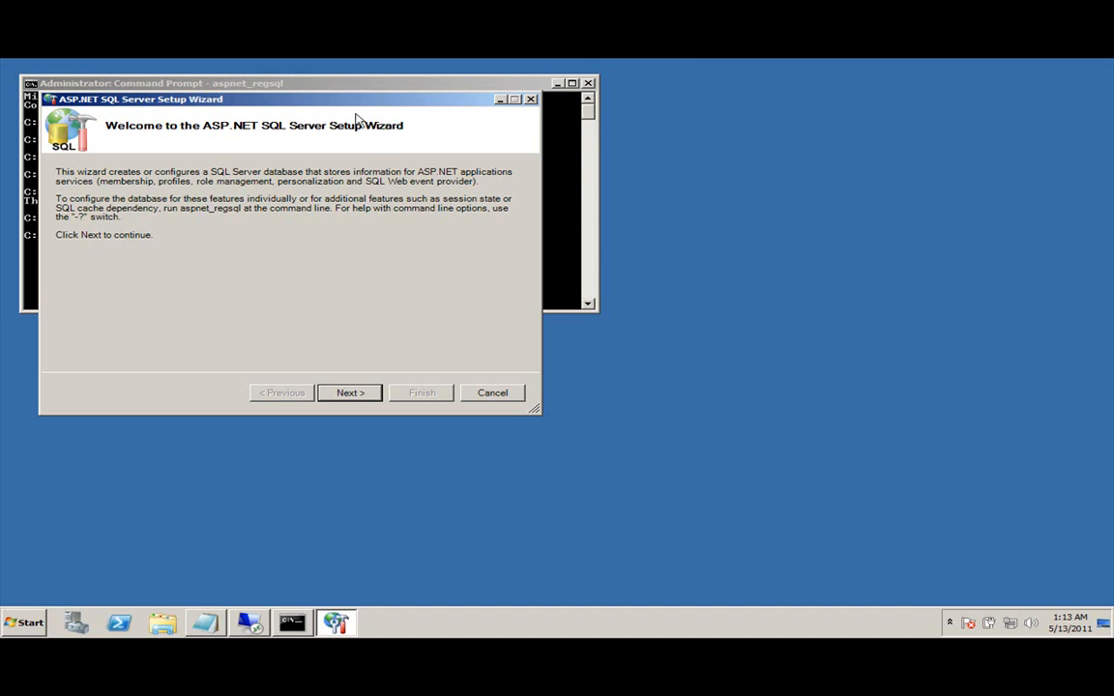
Configure SQL Server application services on server SPLDC with database name ExtranetUsers.
left_click_drag(263, 101, 566, 206)
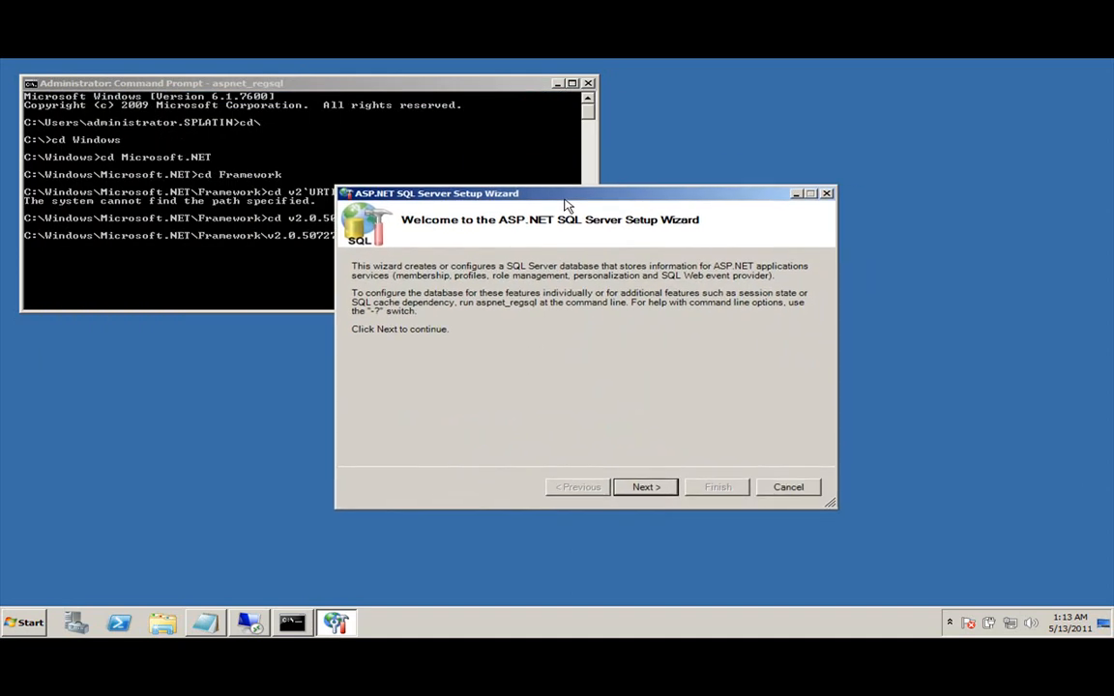
left_click(645, 488)
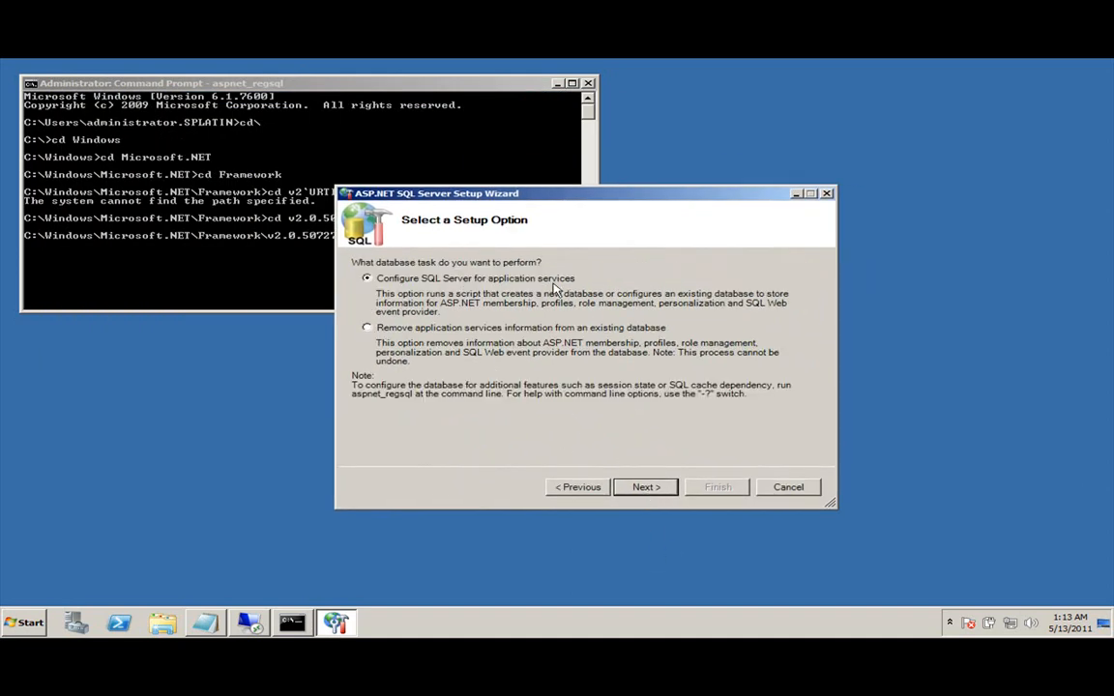
left_click(643, 487)
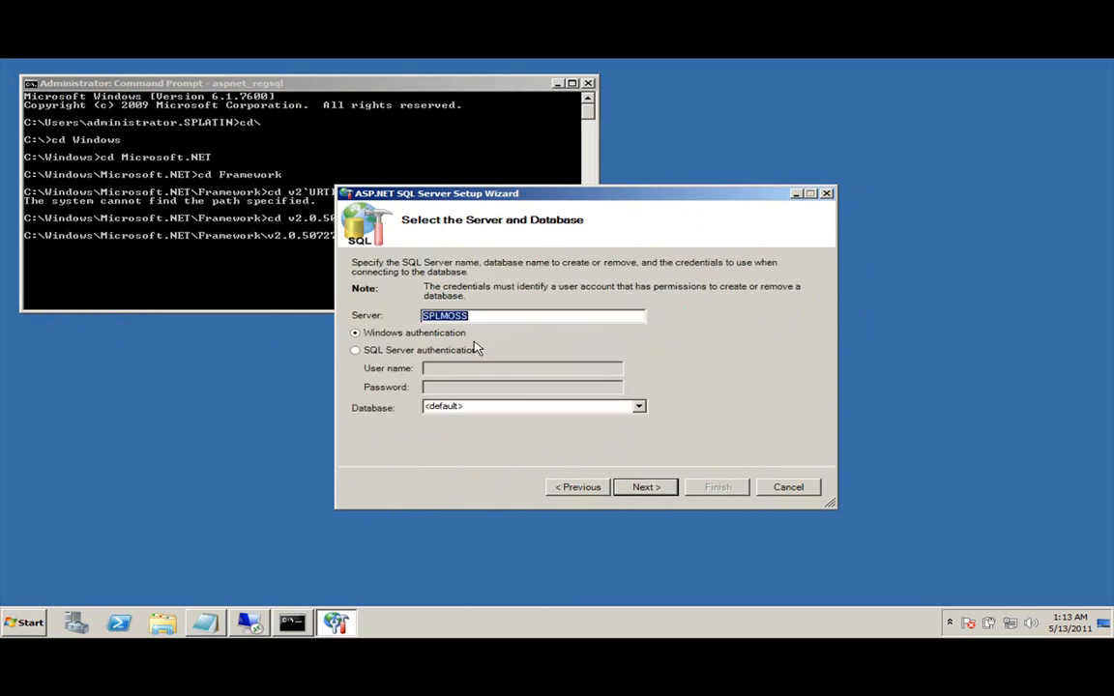
type("SPLDC")
key("Tab")
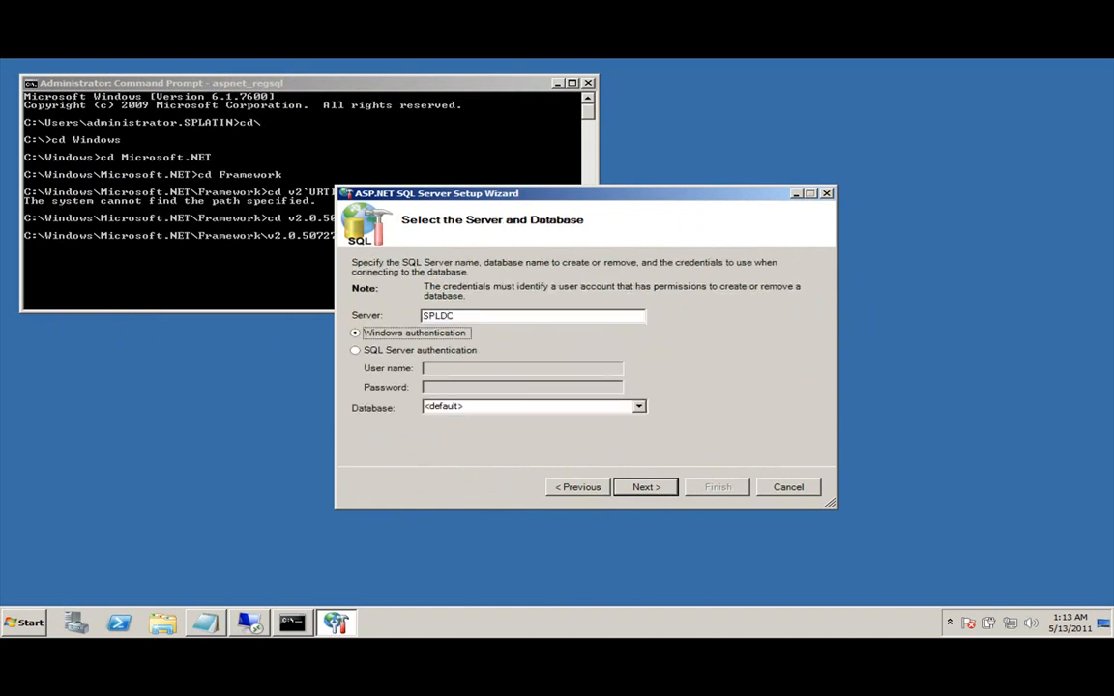
key("Tab")
type("Ext")
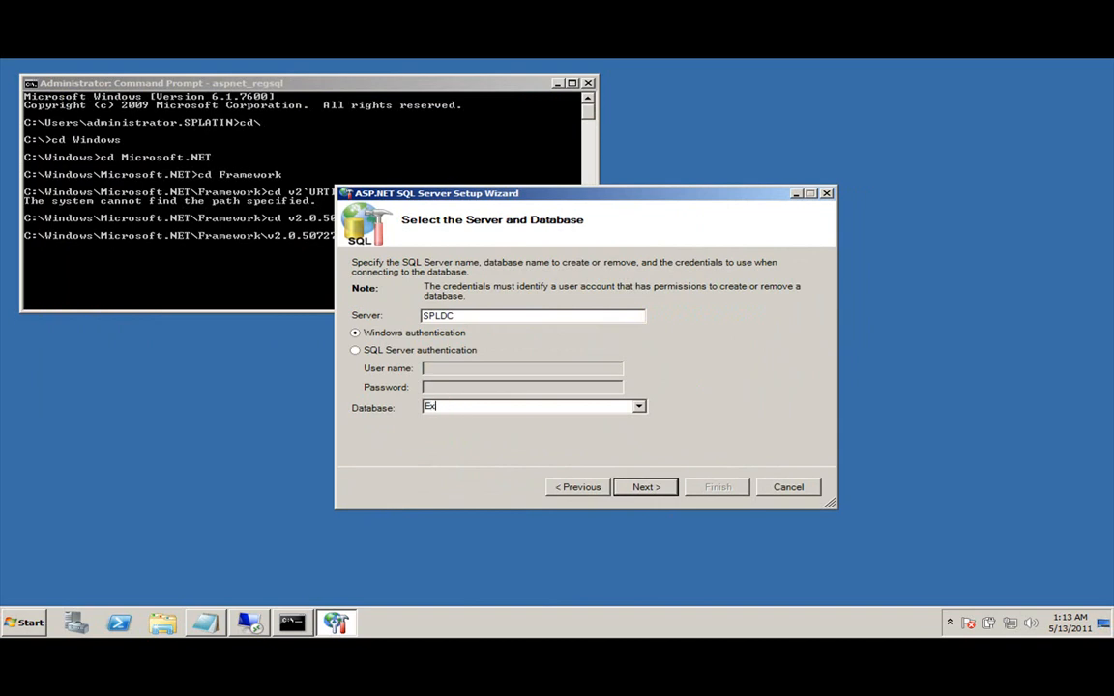
key("BackSpace")
key("BackSpace")
key("BackSpace")
type("ExtranetUsers")
left_click(662, 497)
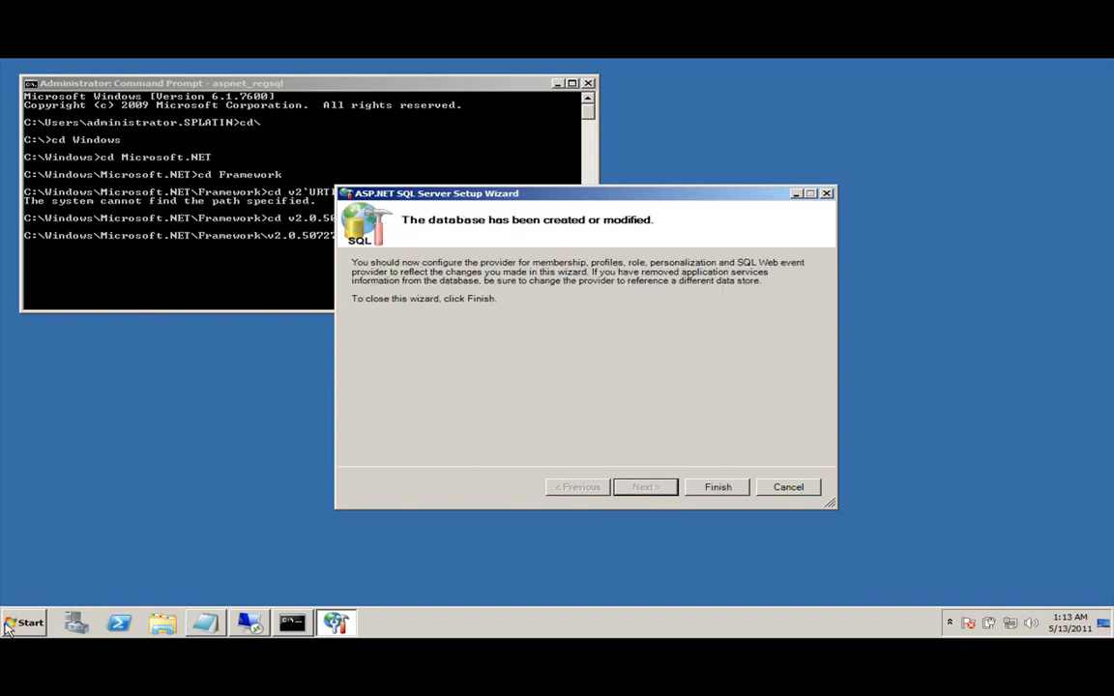
Finish the wizard, connect Management Studio to SPLDC and select the ExtranetUsers database.
left_click(718, 486)
left_click(24, 622)
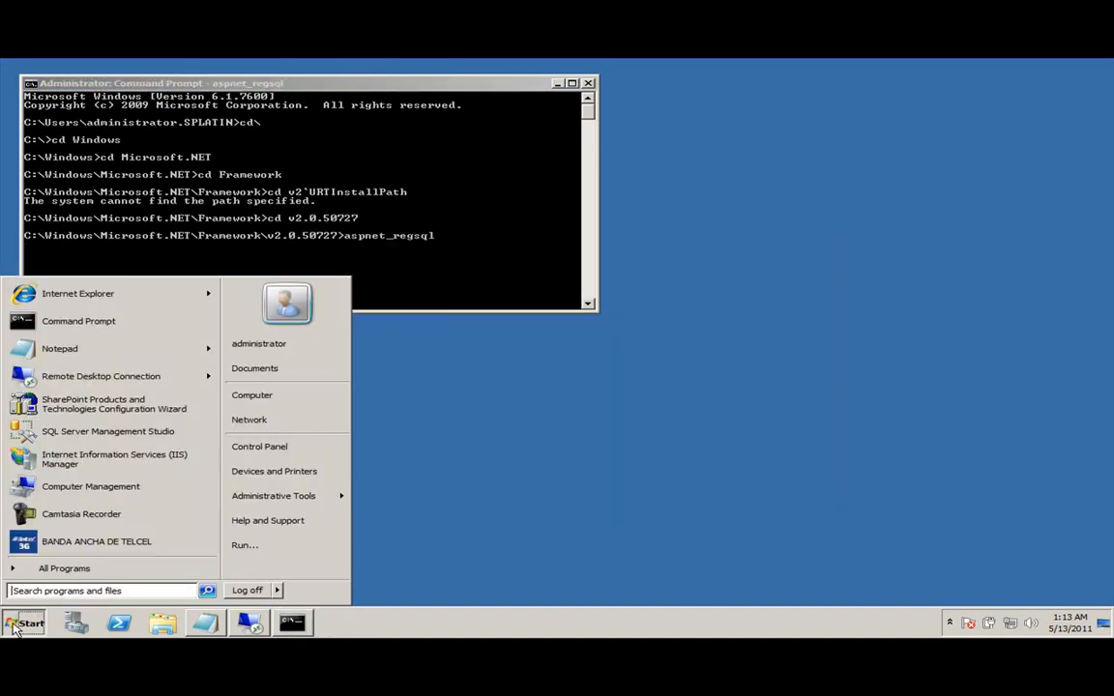
left_click(113, 430)
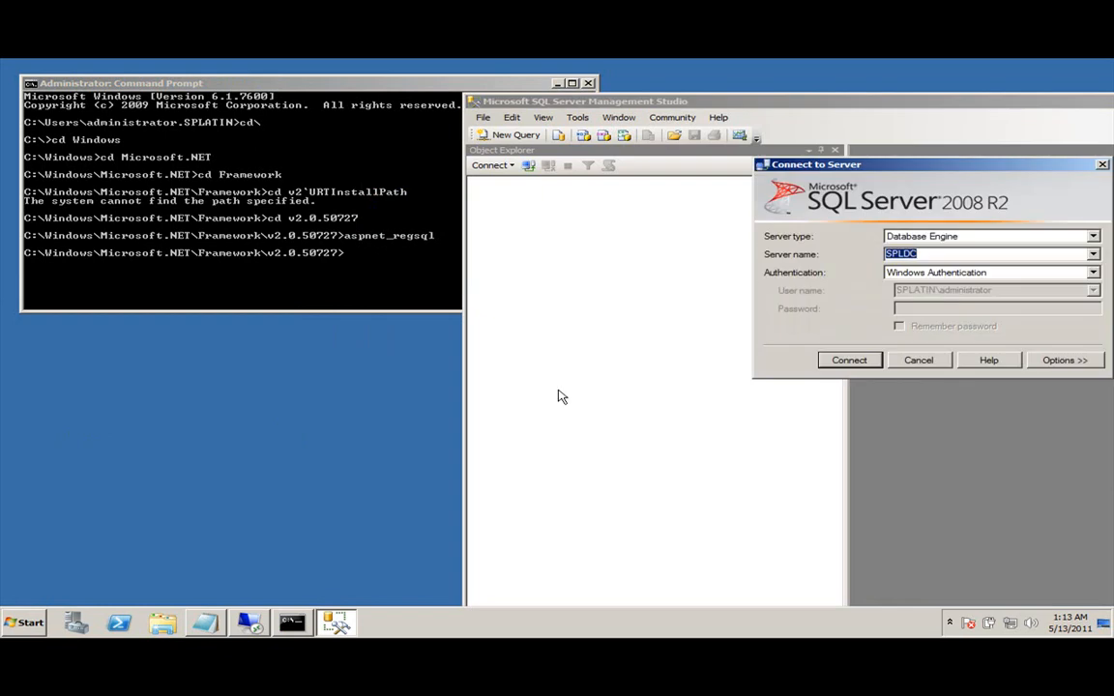
left_click(838, 362)
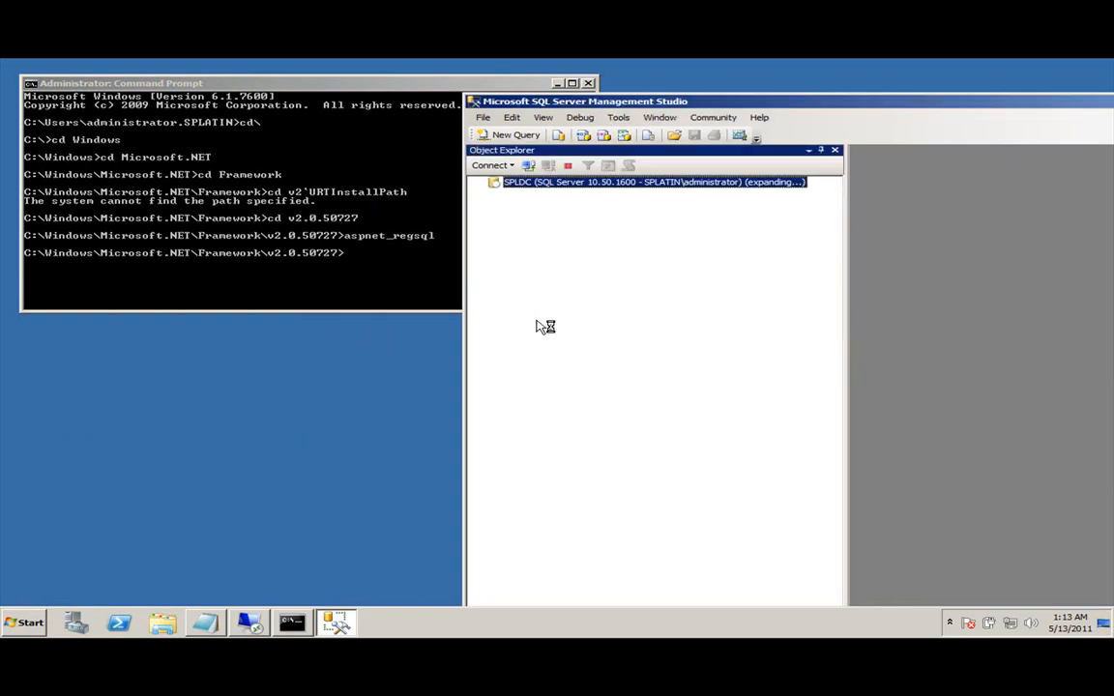
left_click(493, 193)
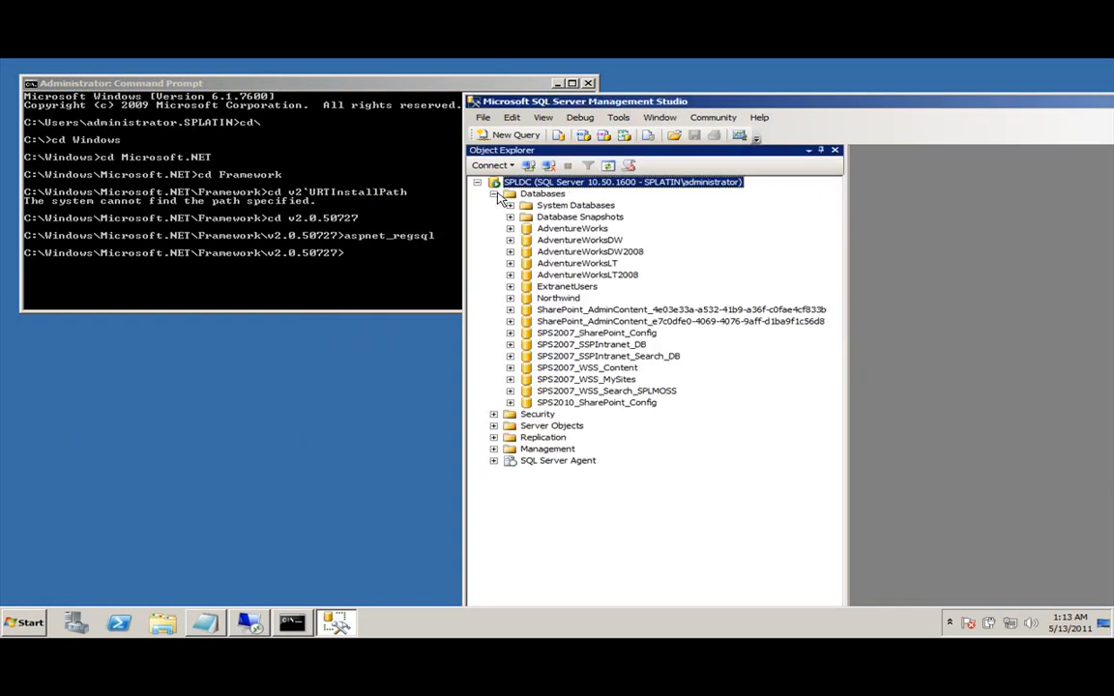
left_click(578, 288)
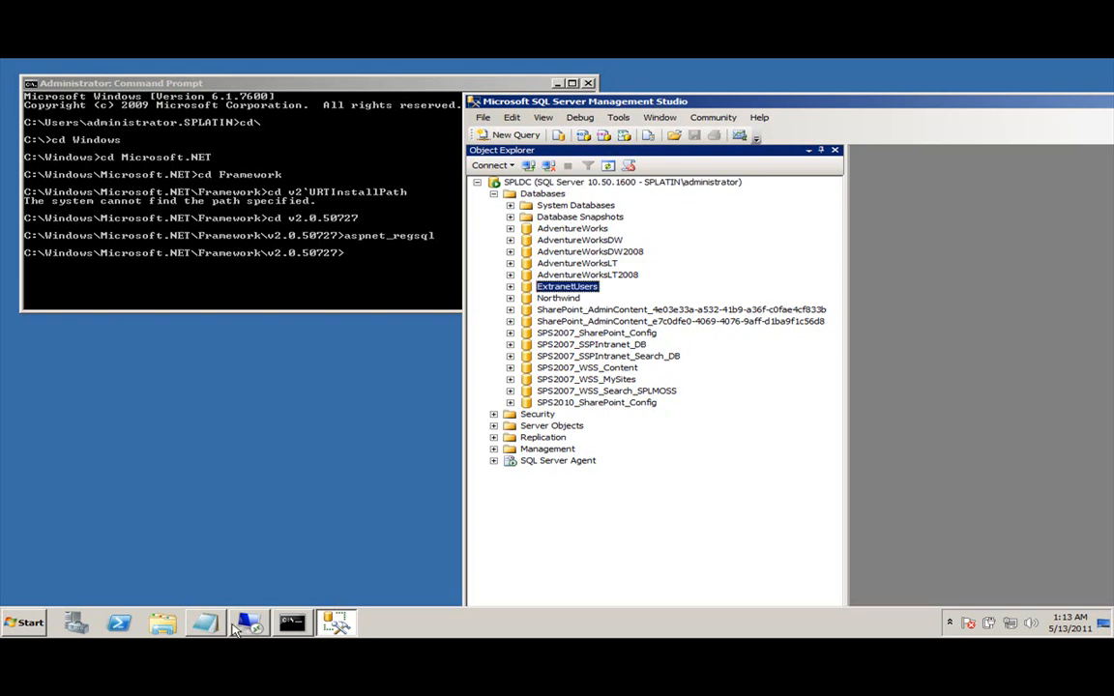
left_click(10, 622)
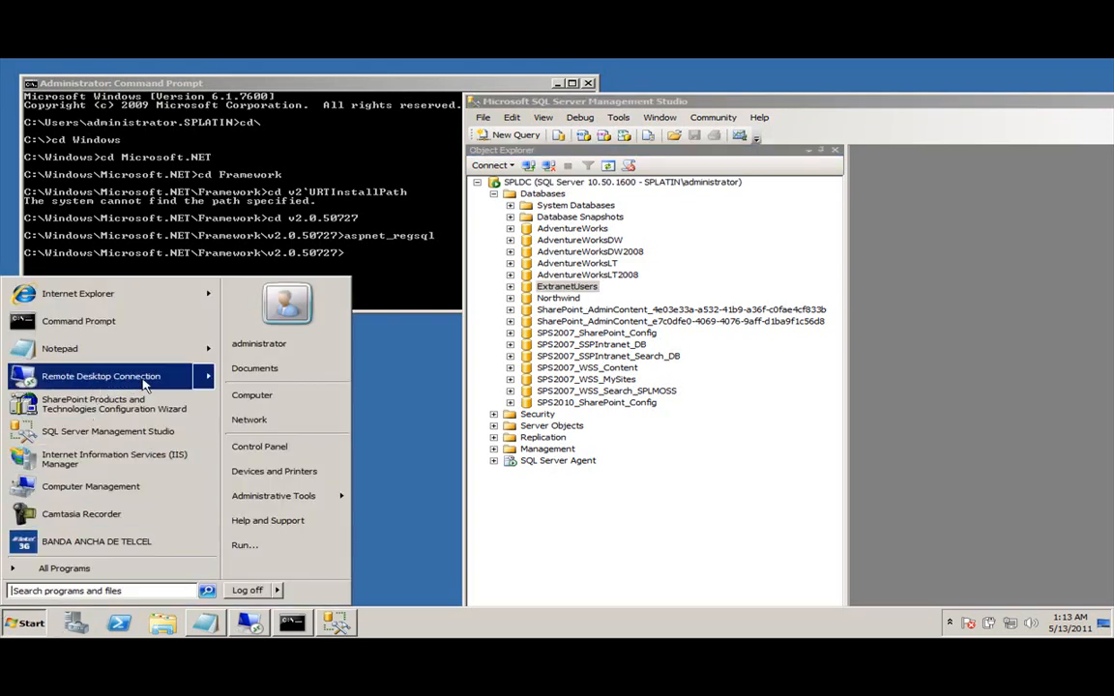
In SharePoint 3.0 Central Administration, start creating a new web application.
mouse_move(322, 499)
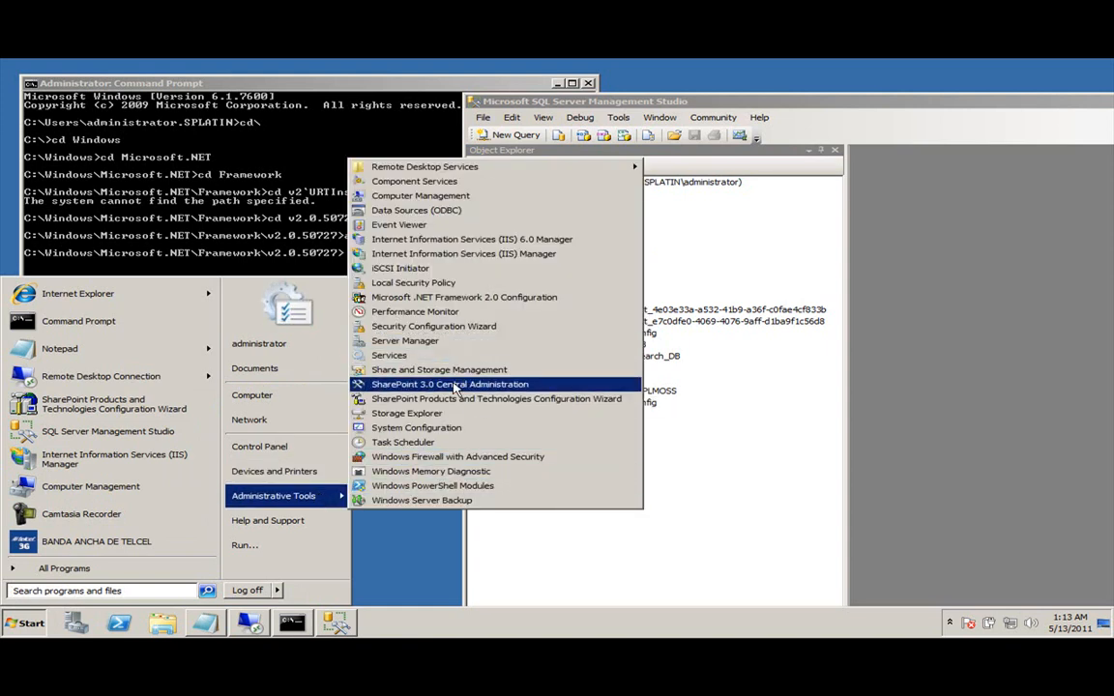
left_click(477, 386)
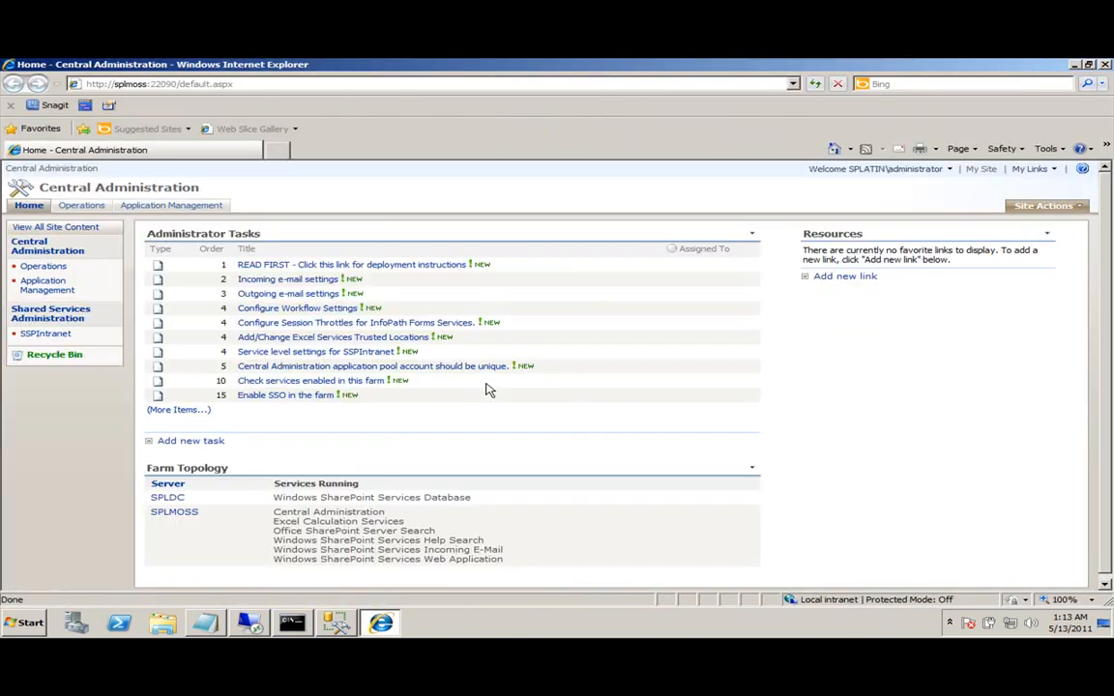
left_click(163, 206)
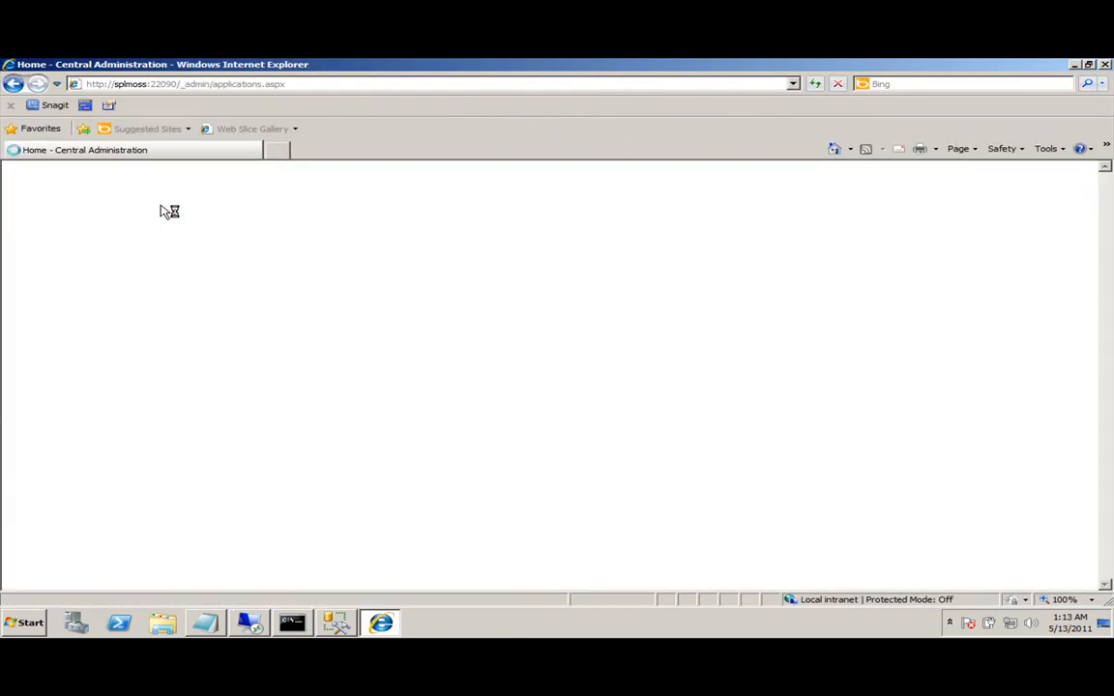
left_click(256, 317)
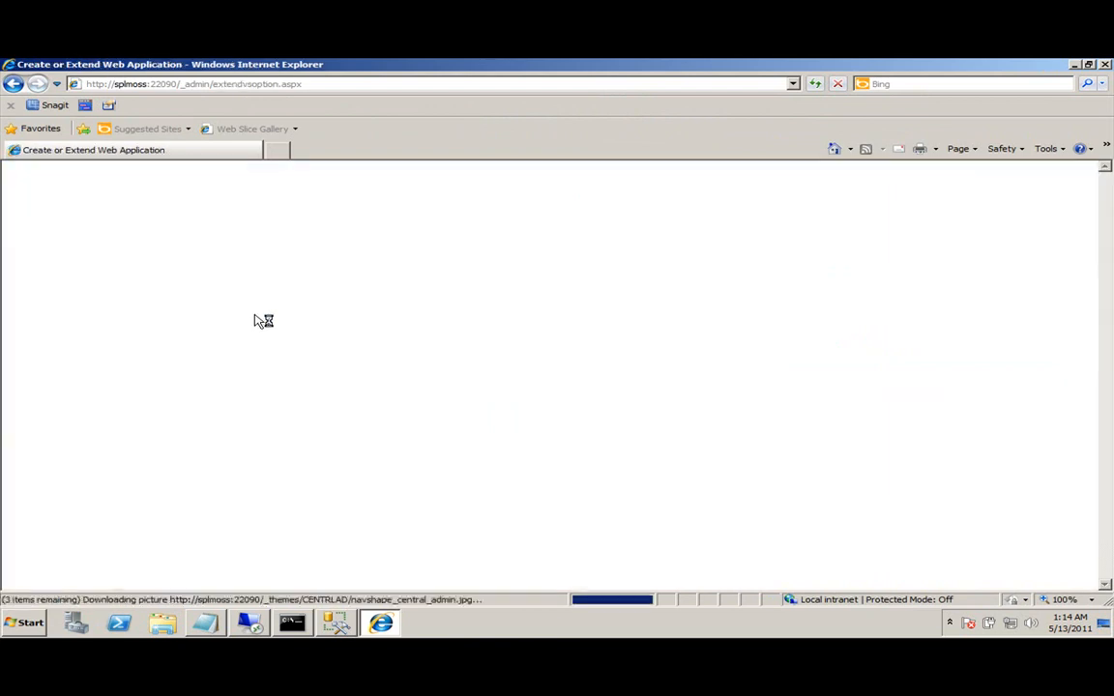
left_click(795, 295)
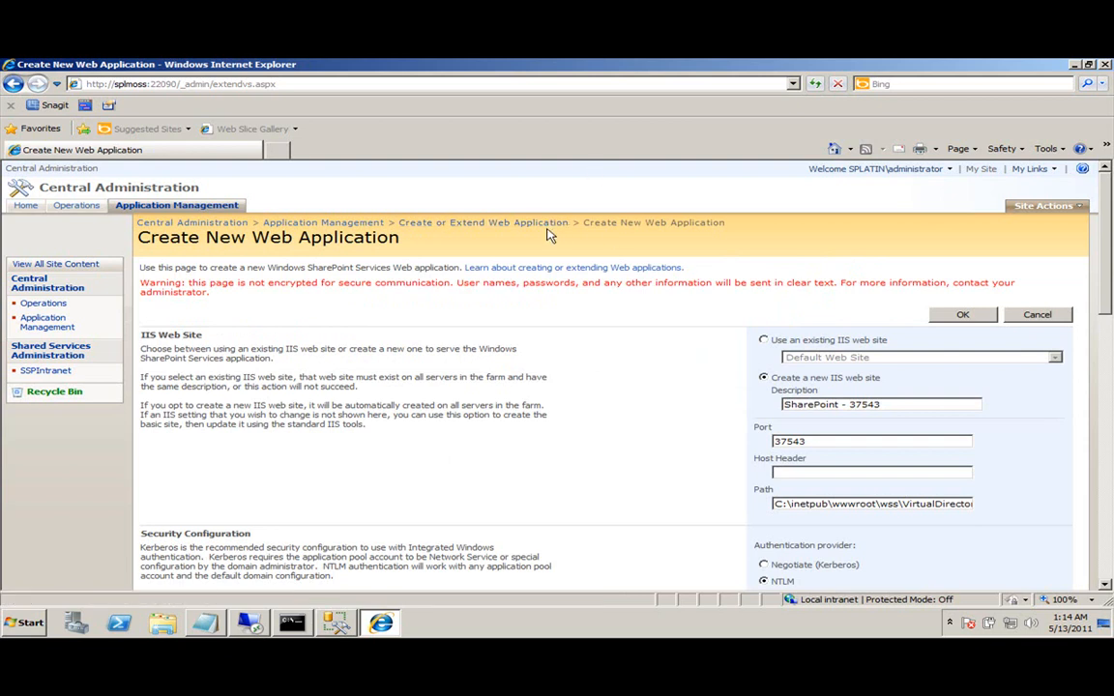
Set the new web application's port to 80 with host header intranet.splatin.com.
scroll(597, 259, "down", 1)
scroll(596, 259, "down", 2)
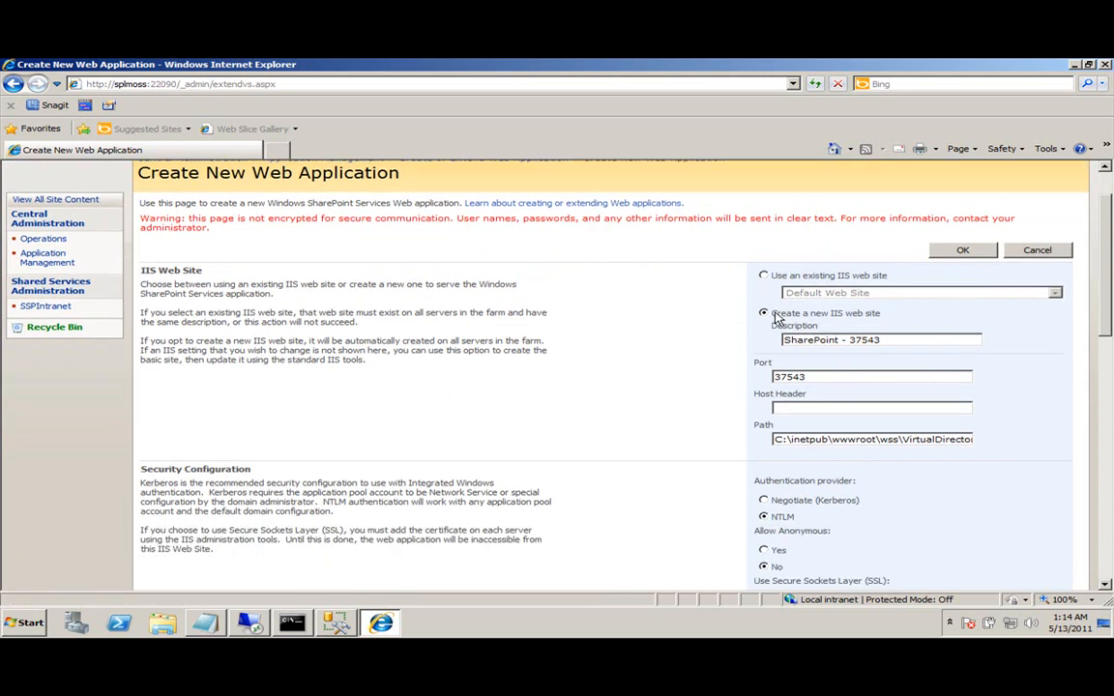
left_click_drag(801, 314, 891, 318)
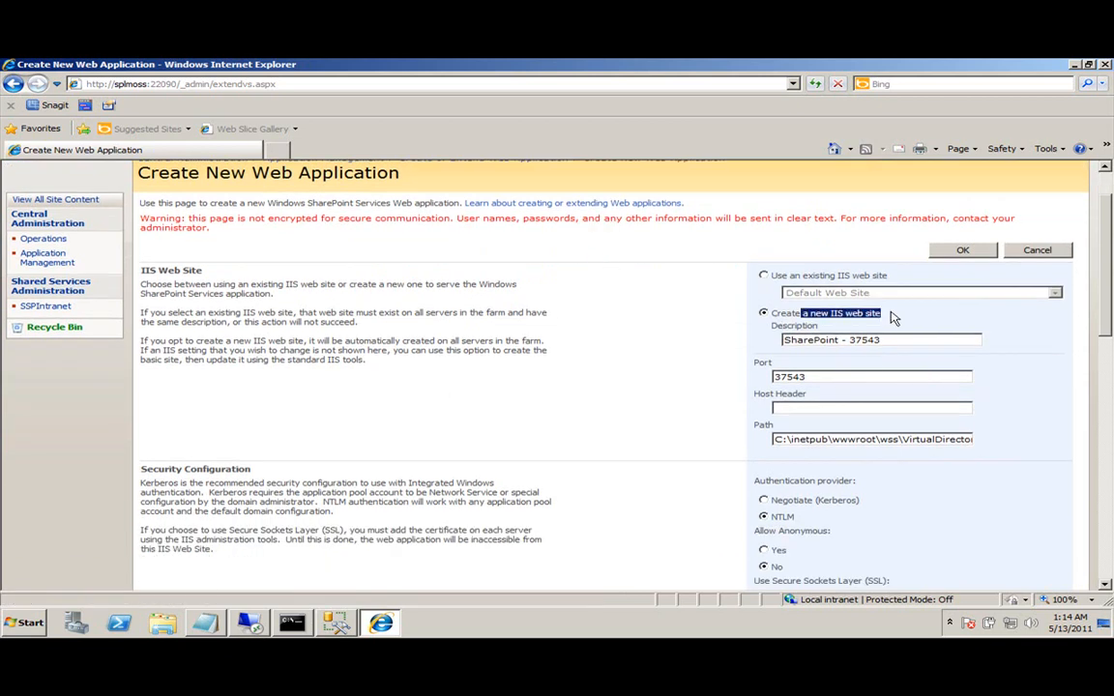
scroll(891, 318, "down", 10)
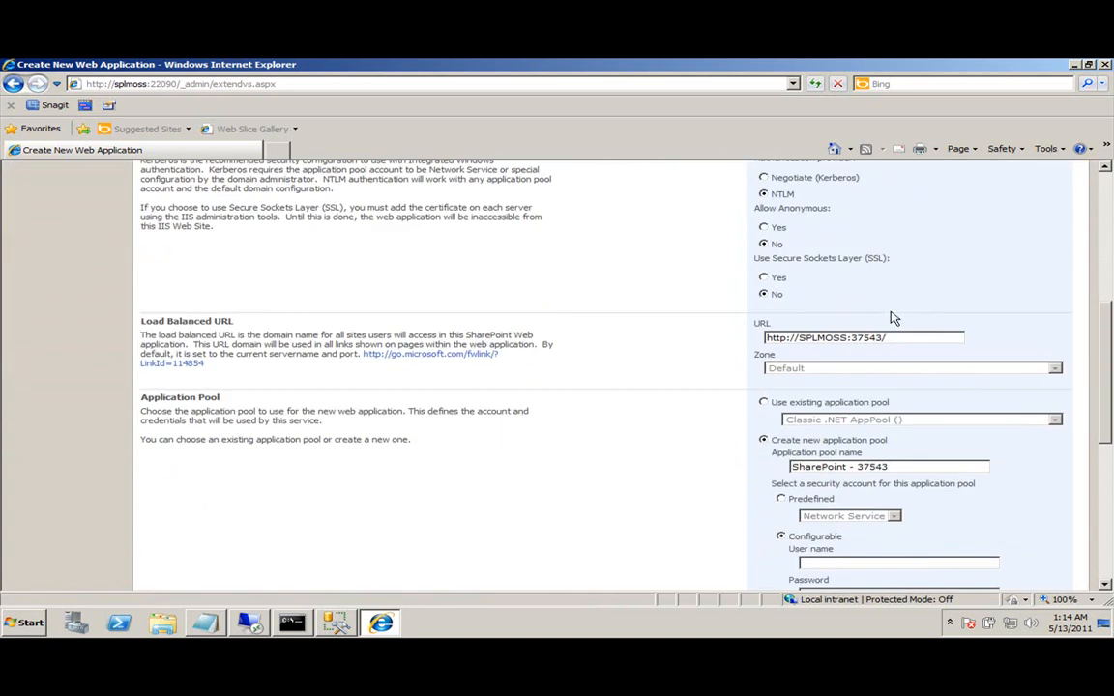
scroll(891, 318, "down", 1)
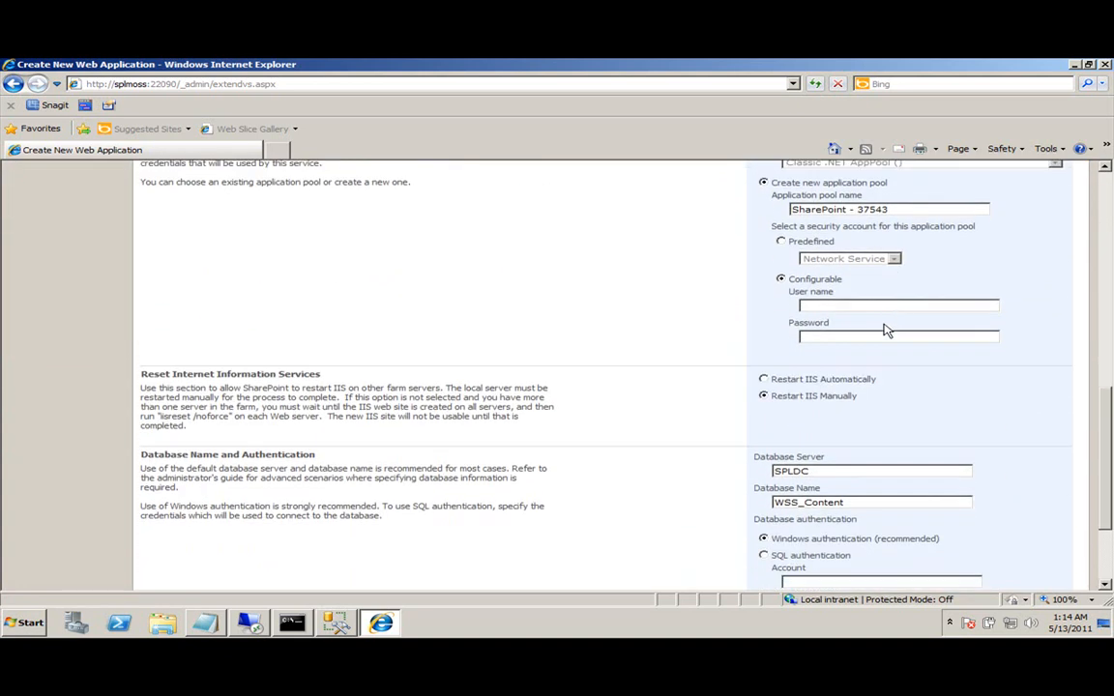
double_click(791, 471)
key("Tab")
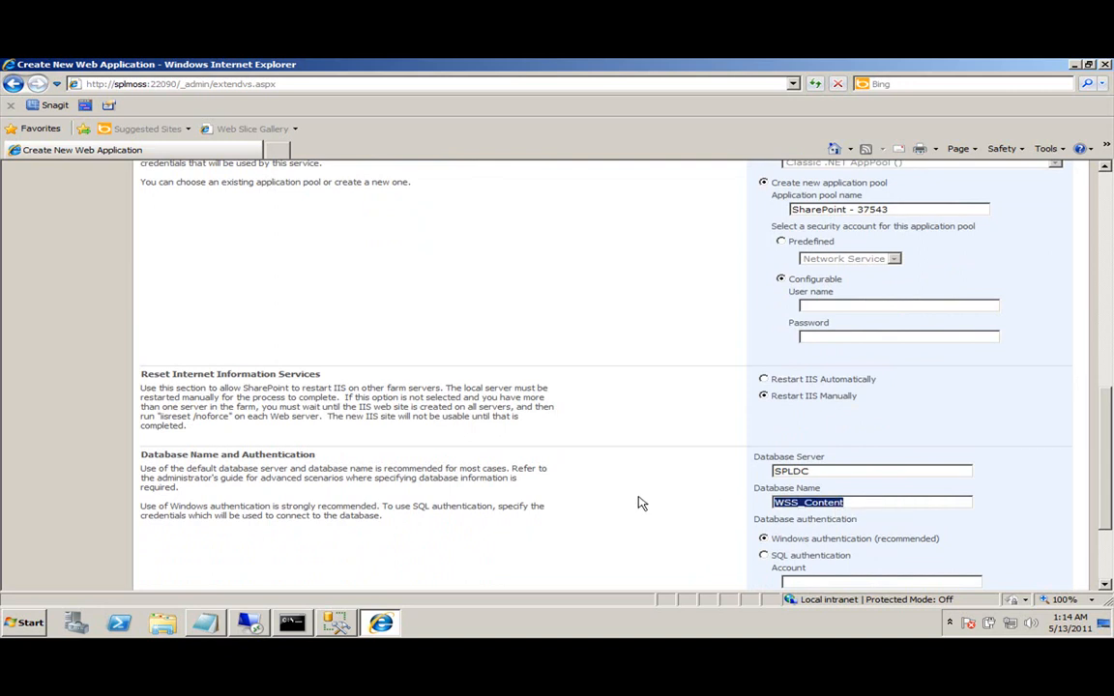
scroll(638, 503, "up", 10)
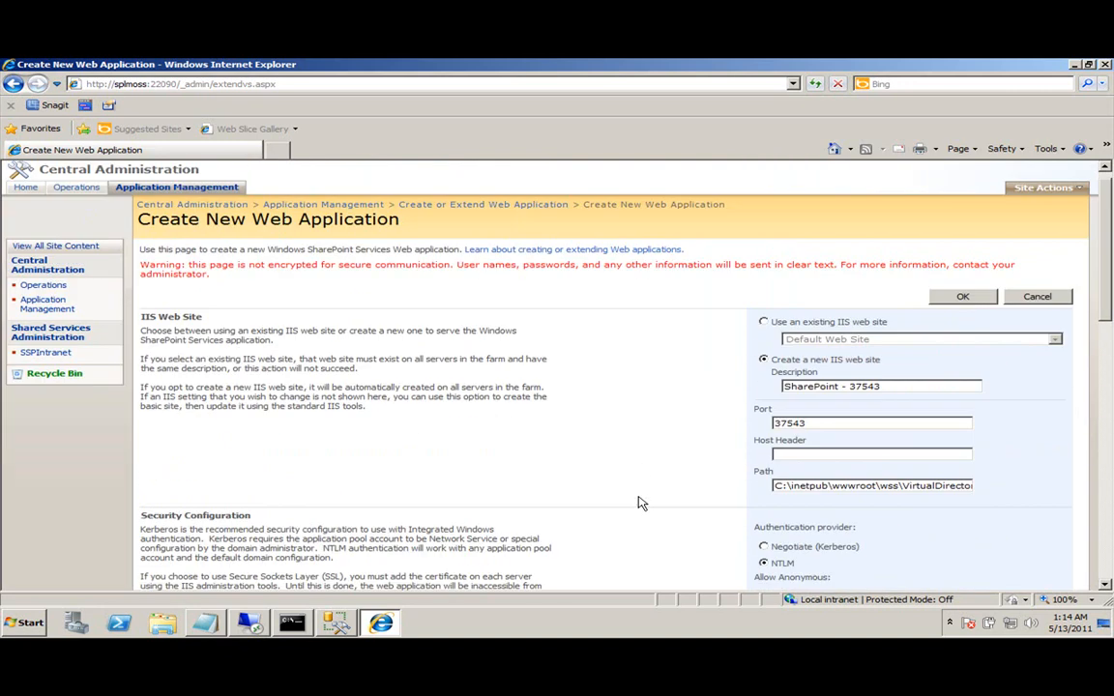
left_click_drag(813, 441, 713, 447)
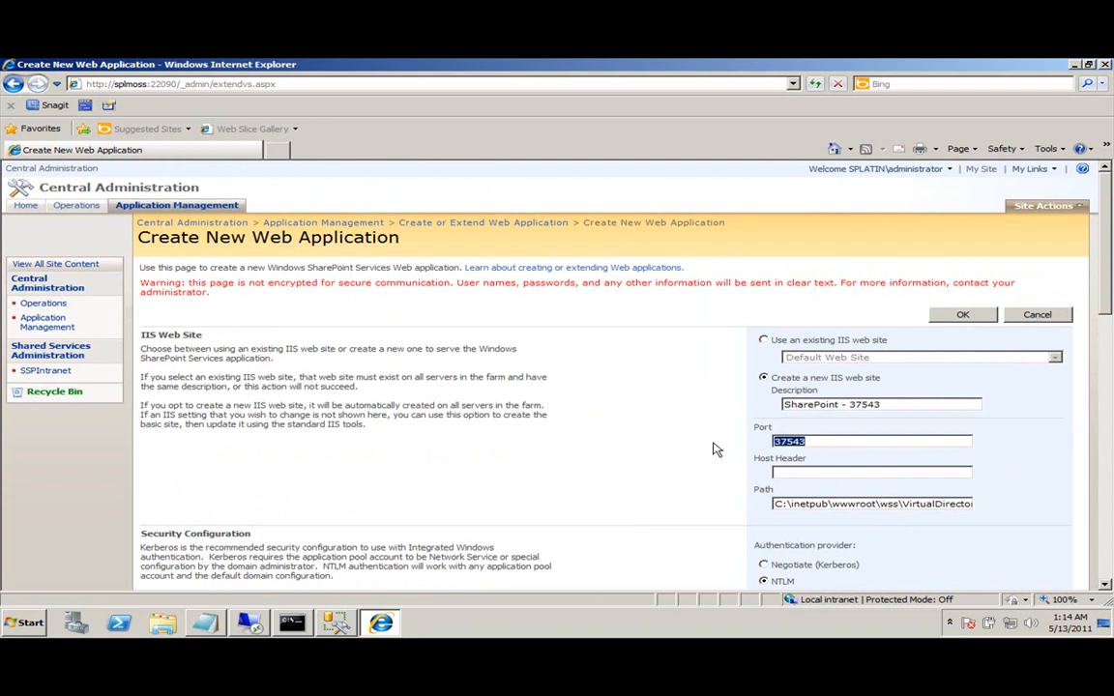
type("80")
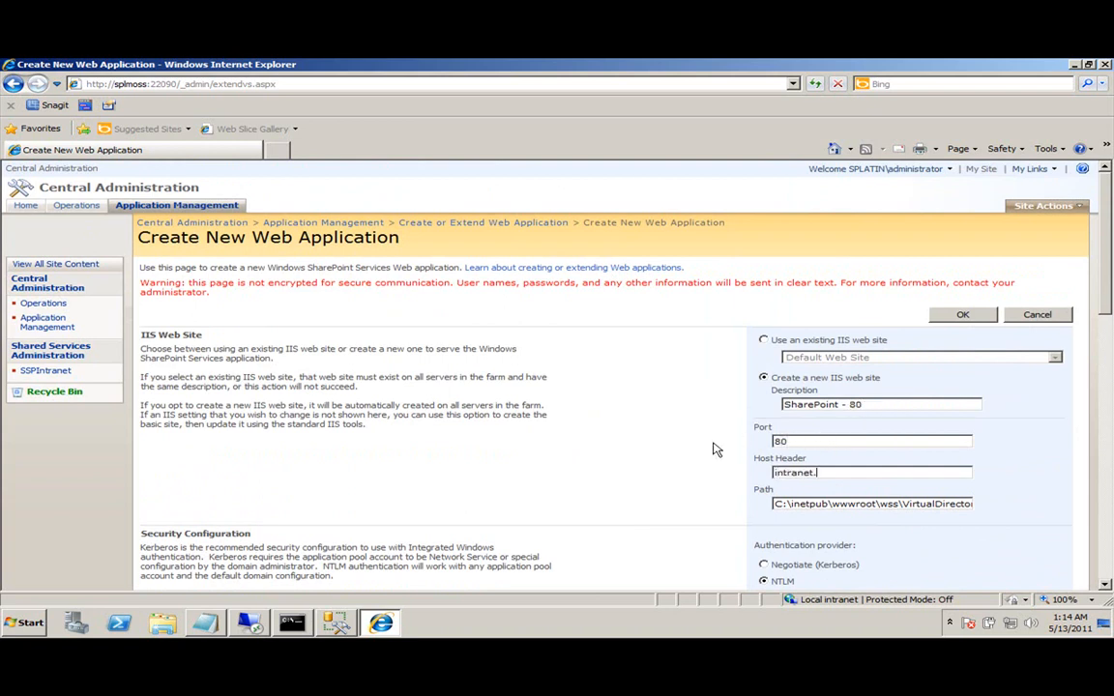
key("Tab")
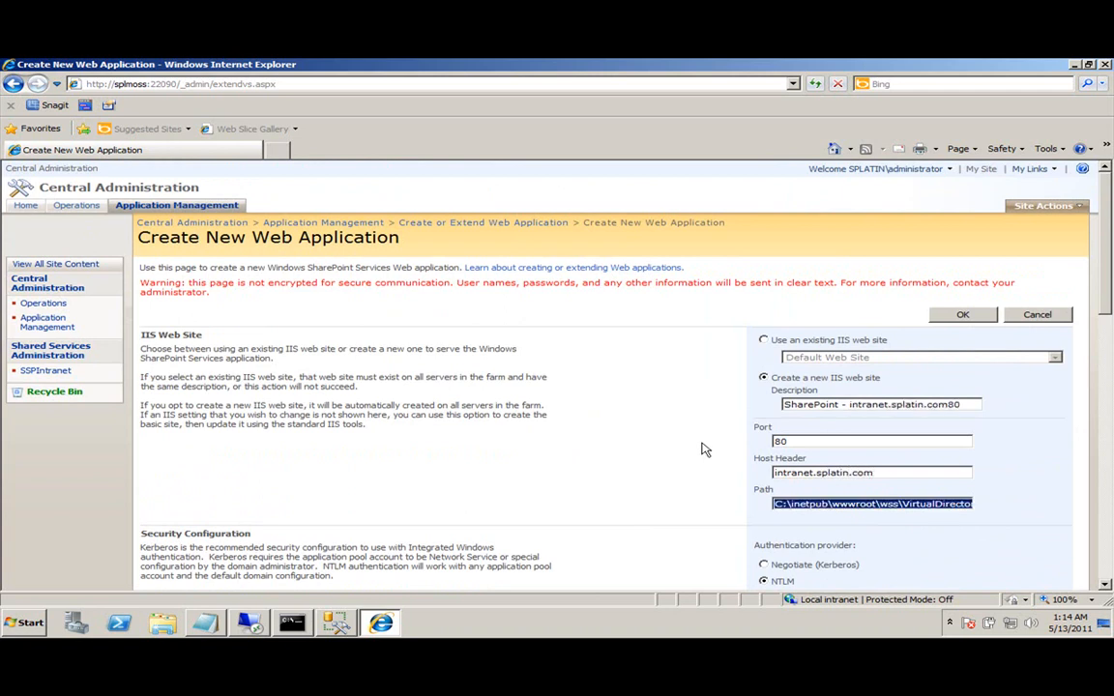
key("shift+Tab")
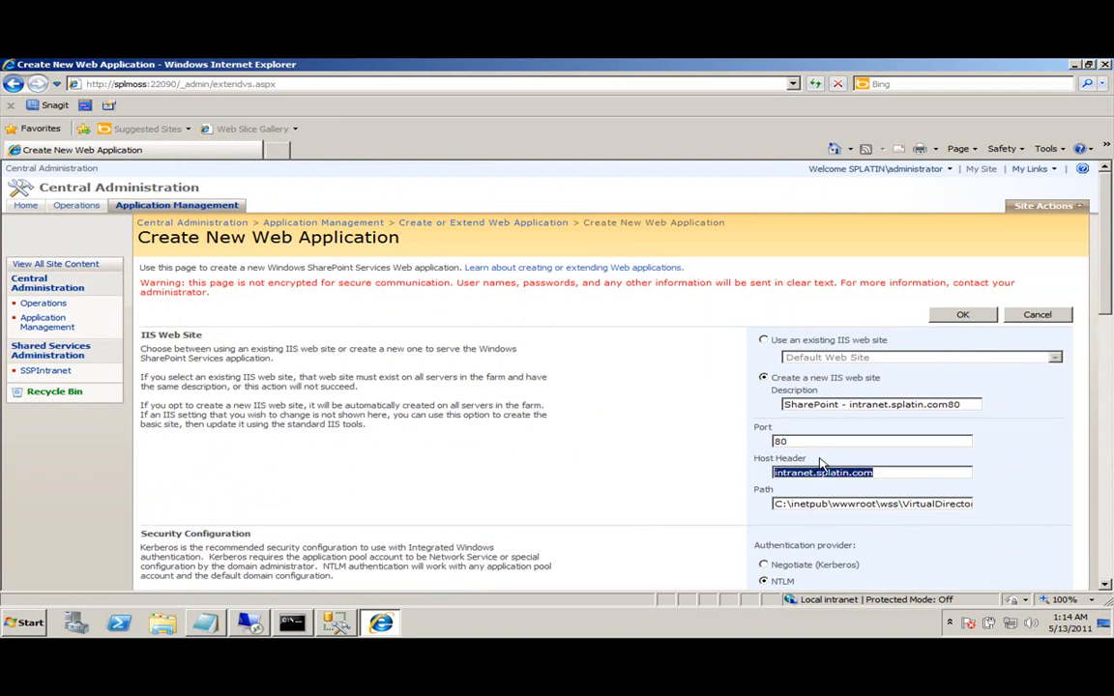
key("Delete")
key("ctrl+z")
In DNS Manager, check that the intranet and extranet aliases point to splmoss.splatin.com.
left_click(251, 625)
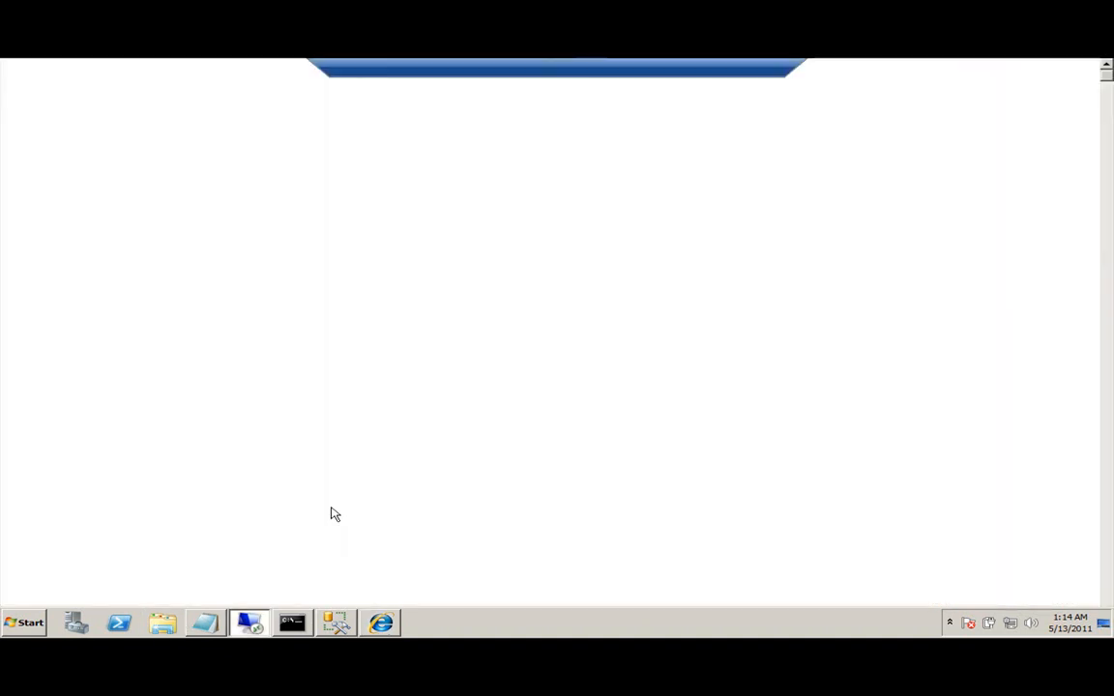
left_click(247, 303)
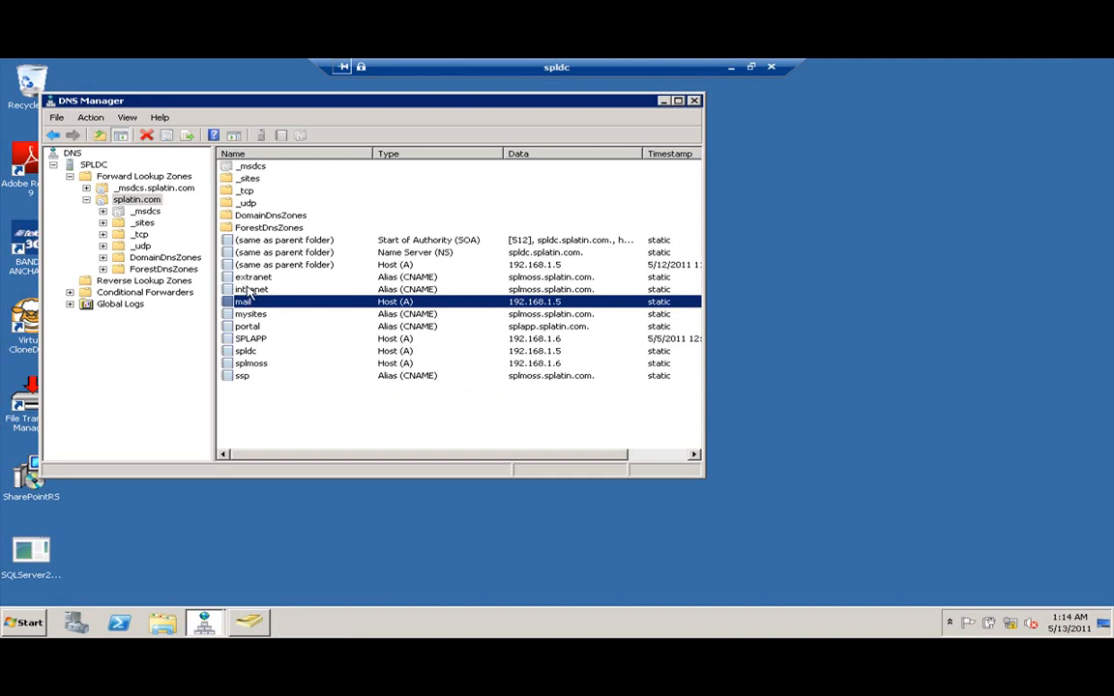
left_click(246, 290)
double_click(259, 290)
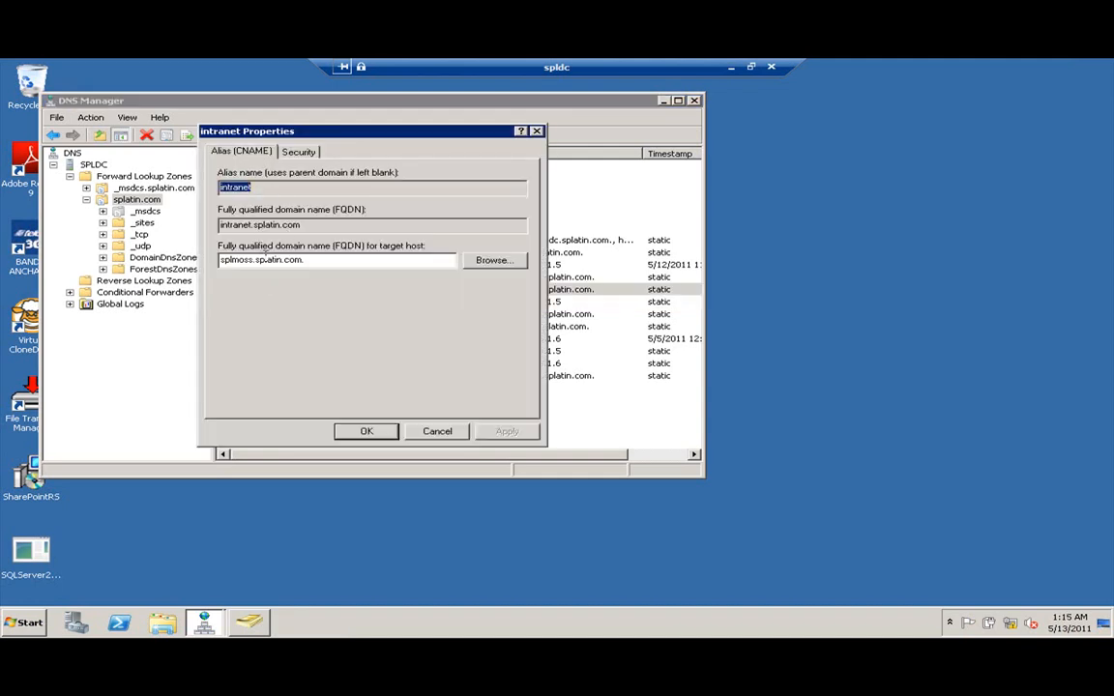
double_click(254, 226)
double_click(235, 260)
left_click(246, 260)
left_click_drag(345, 263, 77, 259)
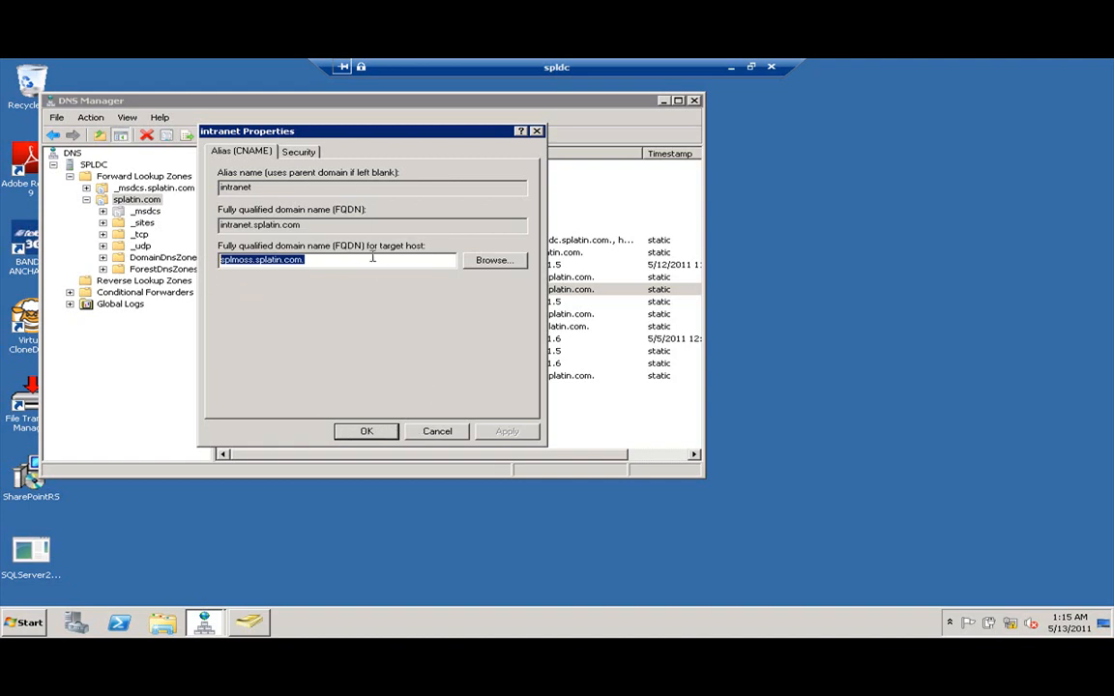
left_click(436, 431)
double_click(267, 278)
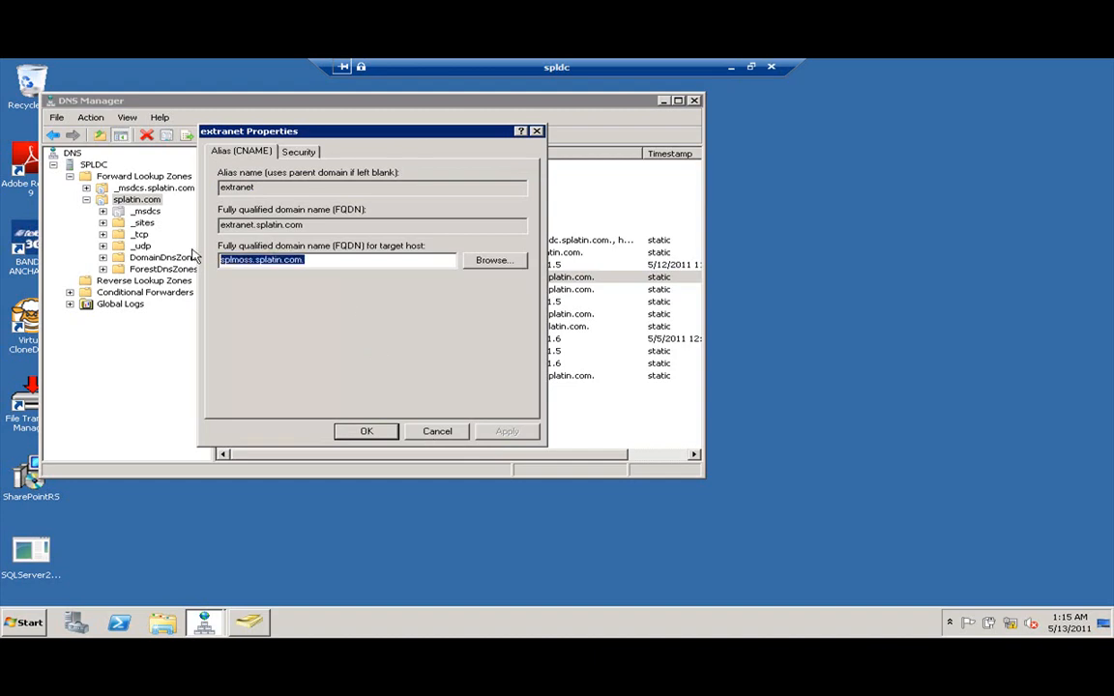
left_click(437, 431)
Back on the web application form, turn on SSL.
left_click(732, 68)
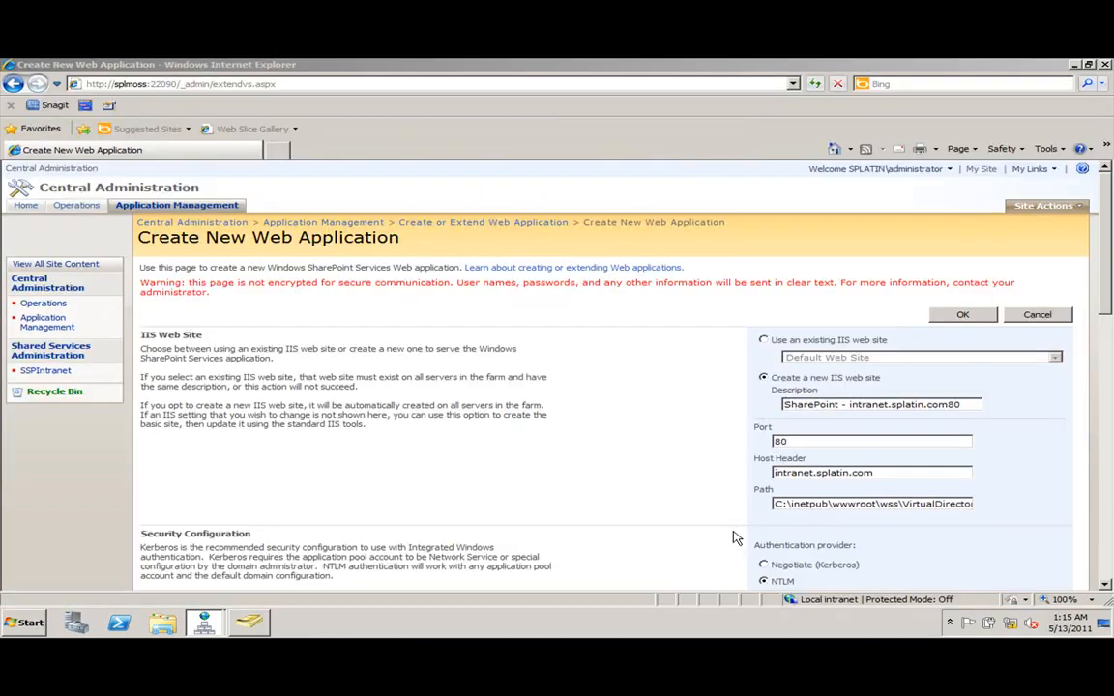
scroll(837, 483, "down", 2)
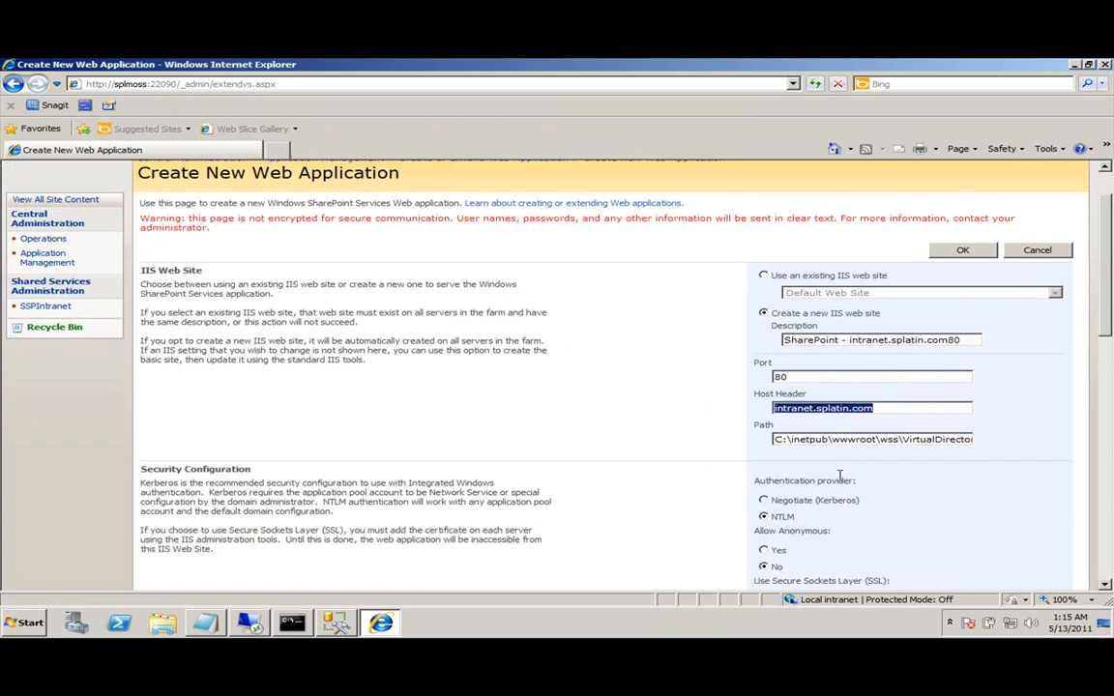
scroll(831, 435, "down", 3)
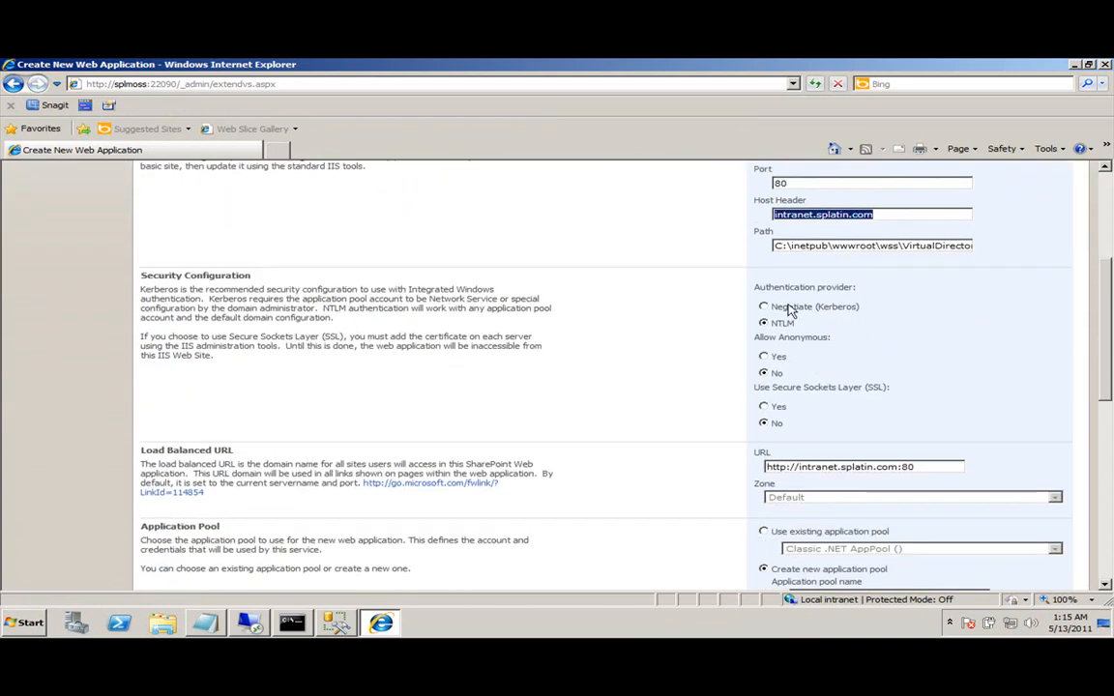
left_click(763, 407)
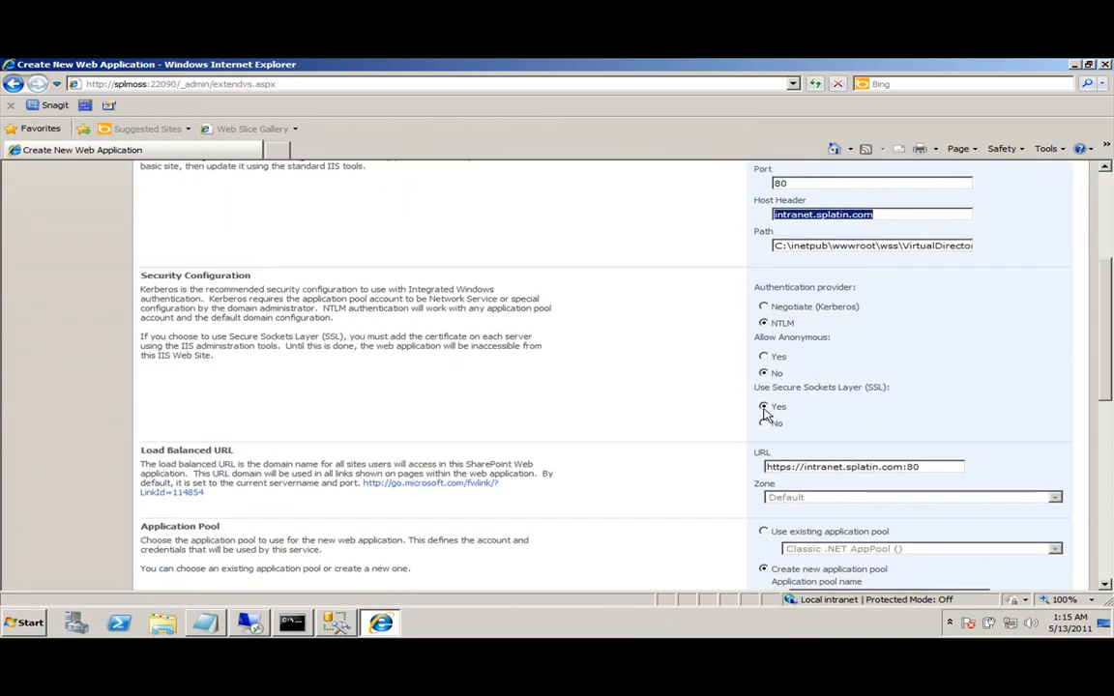
Turn SSL off and run the new application pool under a configurable domain account with password.
left_click(765, 423)
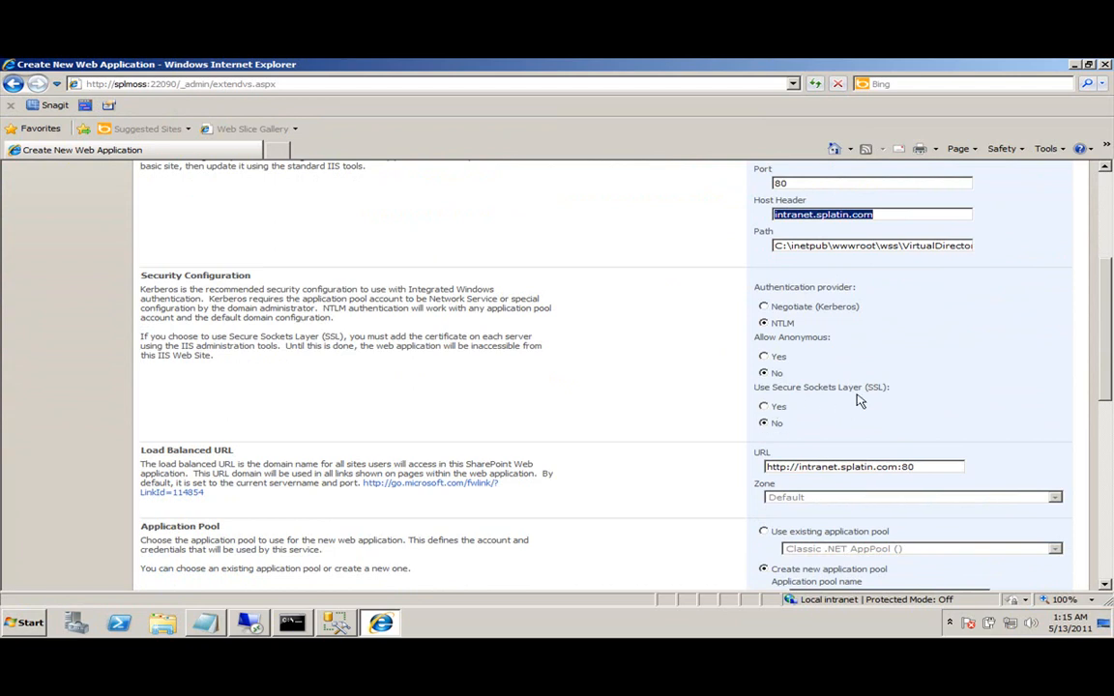
scroll(870, 377, "down", 3)
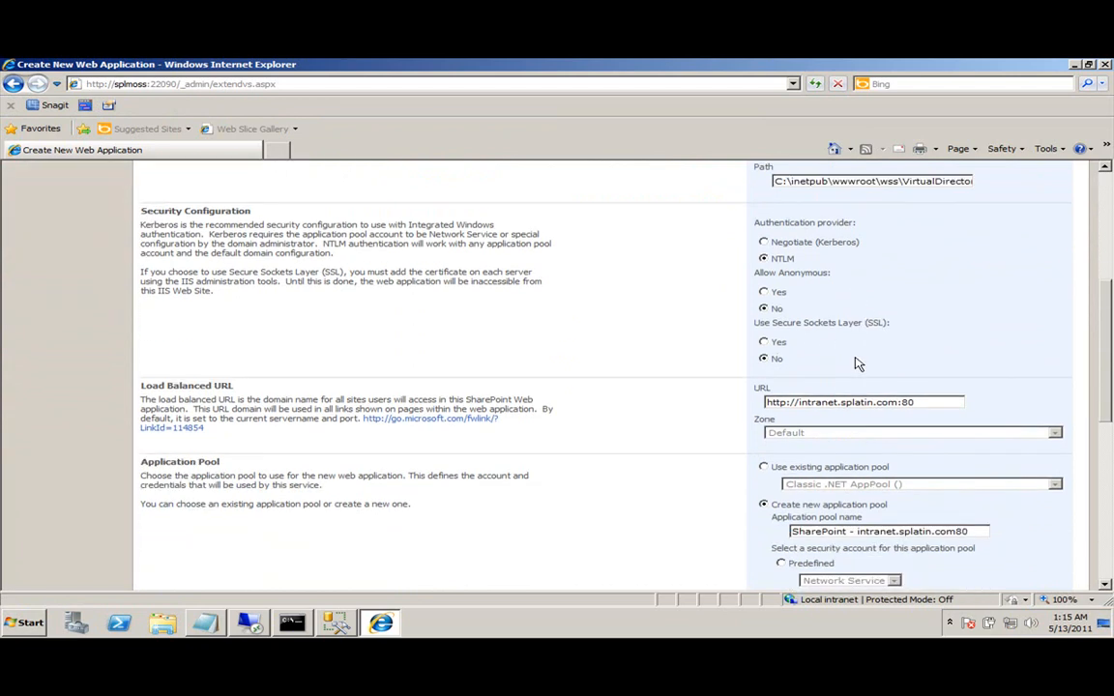
scroll(855, 363, "down", 2)
left_click(821, 499)
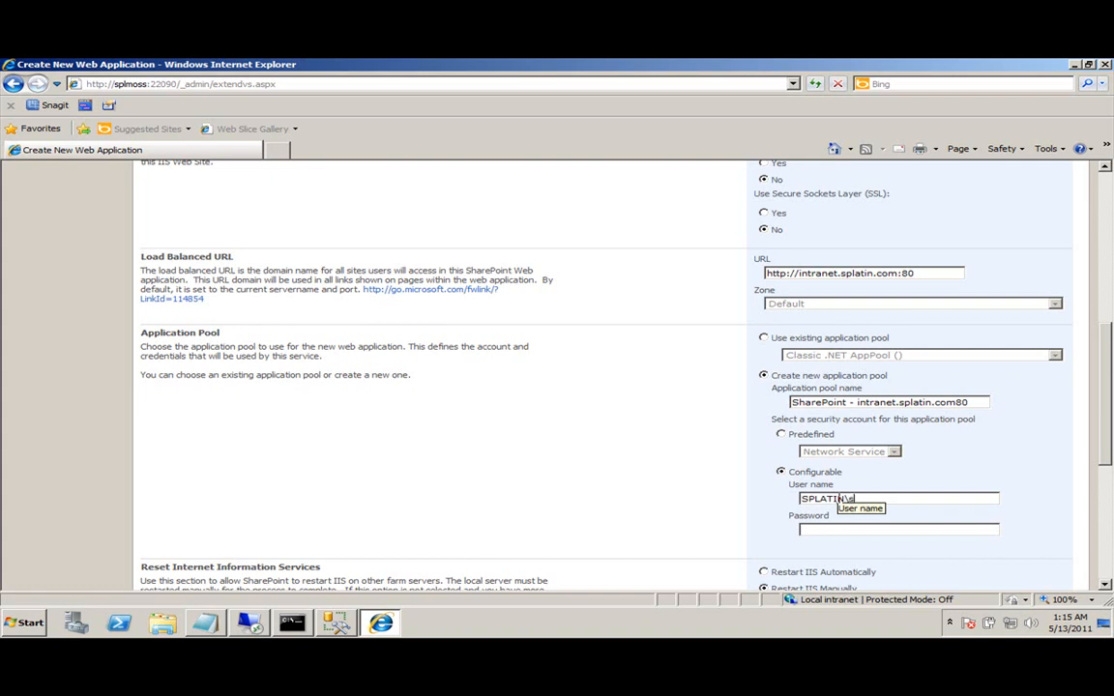
type("••••••••")
key("Tab")
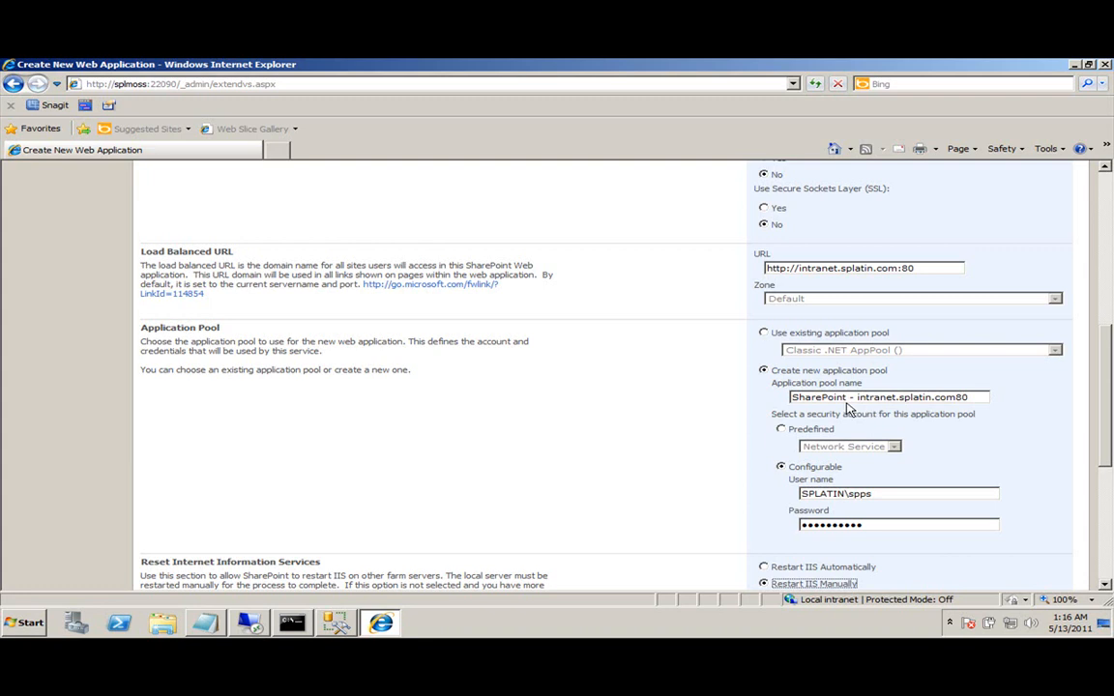
scroll(848, 408, "down", 5)
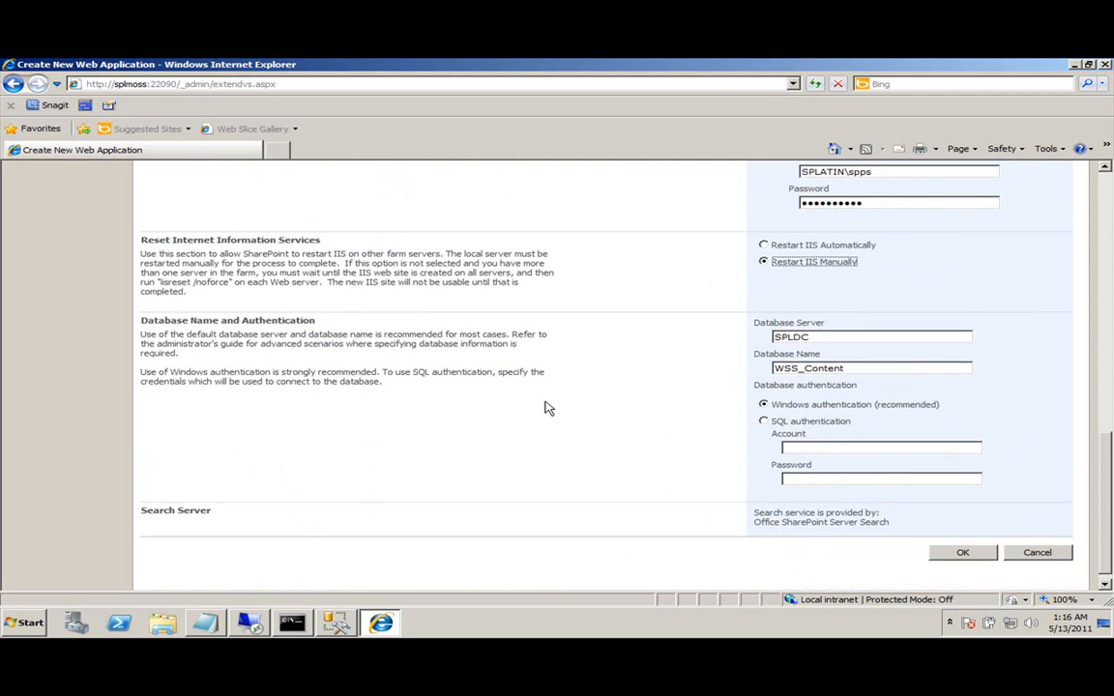
Rename the content database from WSS_Content to SPS2007_WSS_Intranet.
left_click(856, 368)
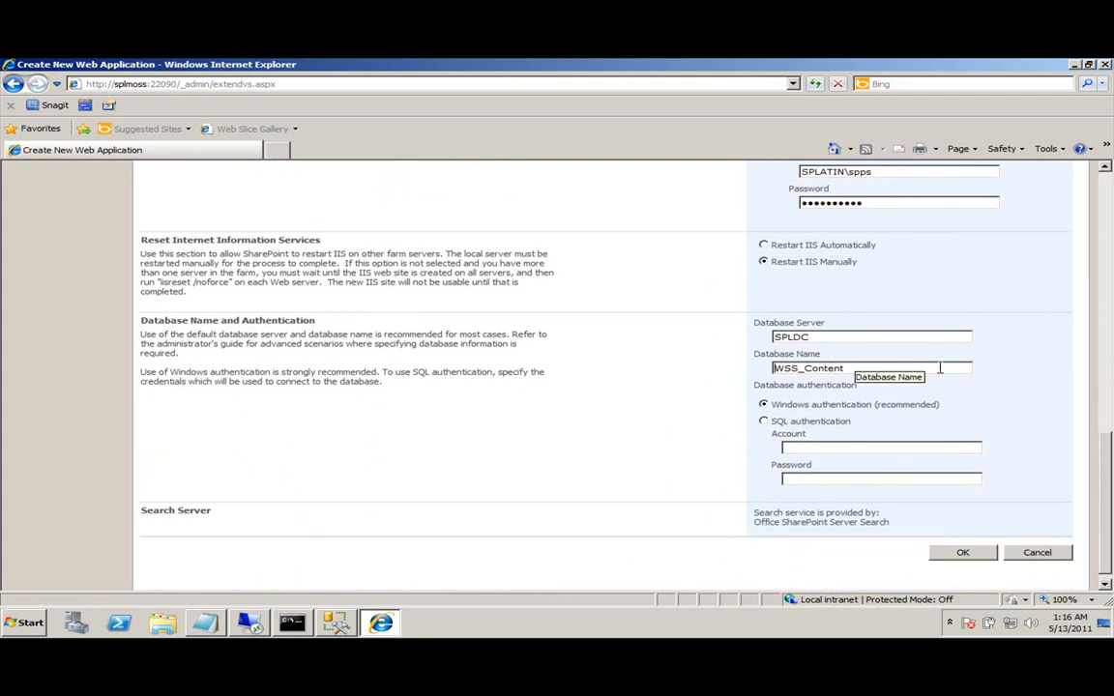
key("Home")
type("SPS2007_")
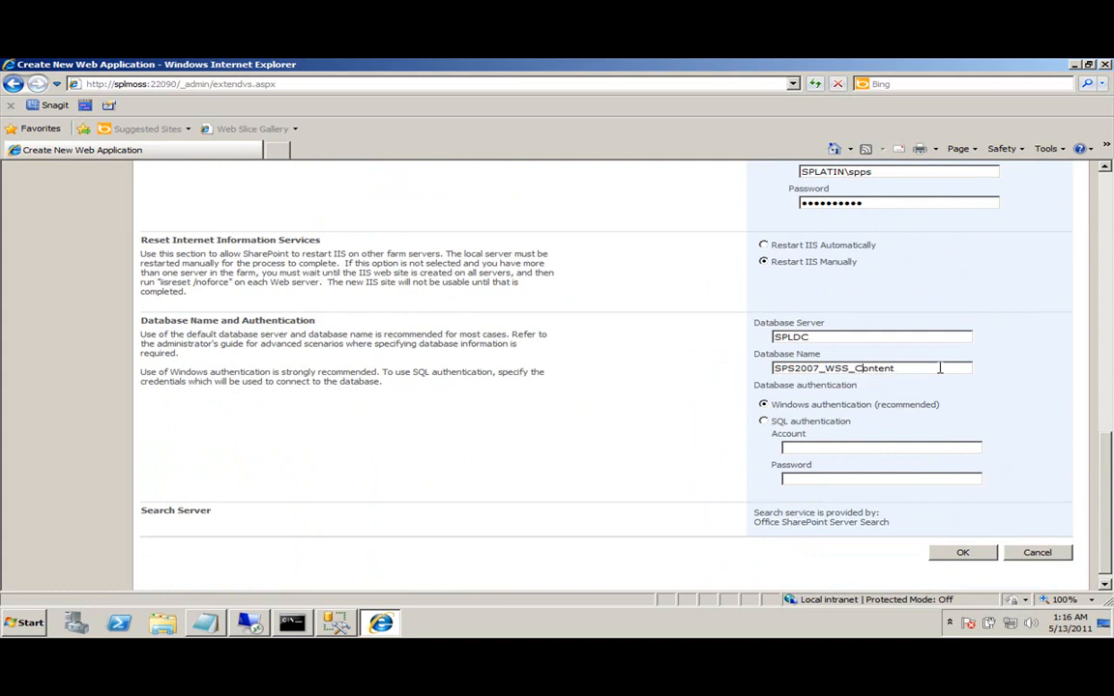
key("End")
key("BackSpace")
key("BackSpace")
key("BackSpace")
key("BackSpace")
key("BackSpace")
key("BackSpace")
key("BackSpace")
type("Intranet")
key("Tab")
left_click_drag(923, 368, 698, 368)
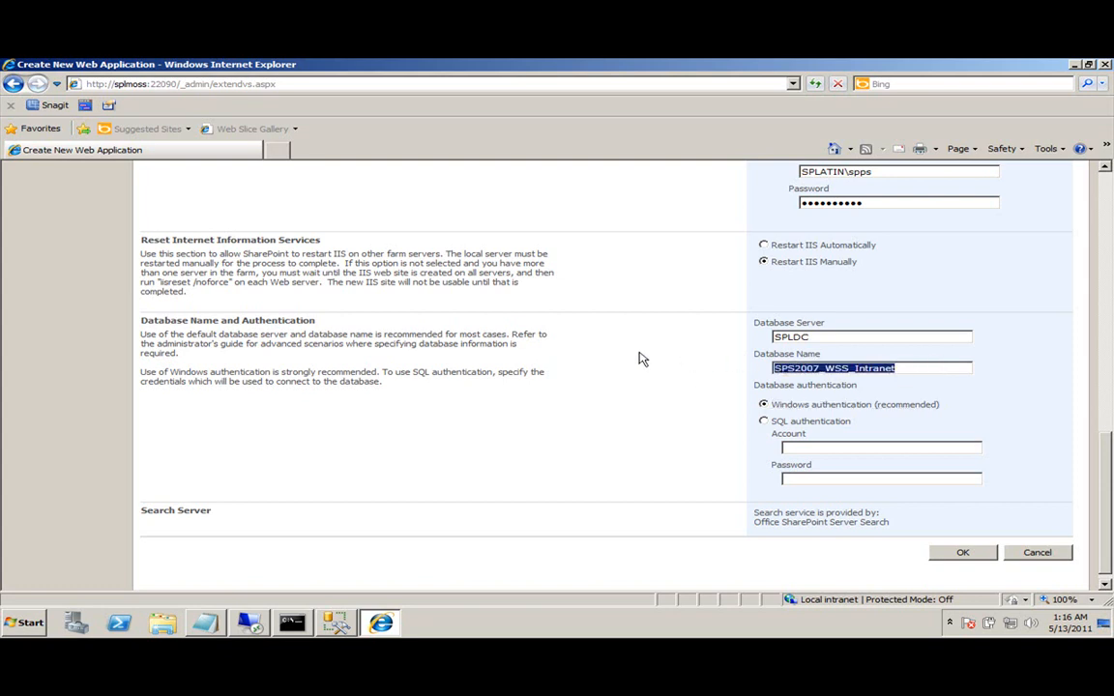
left_click(654, 360)
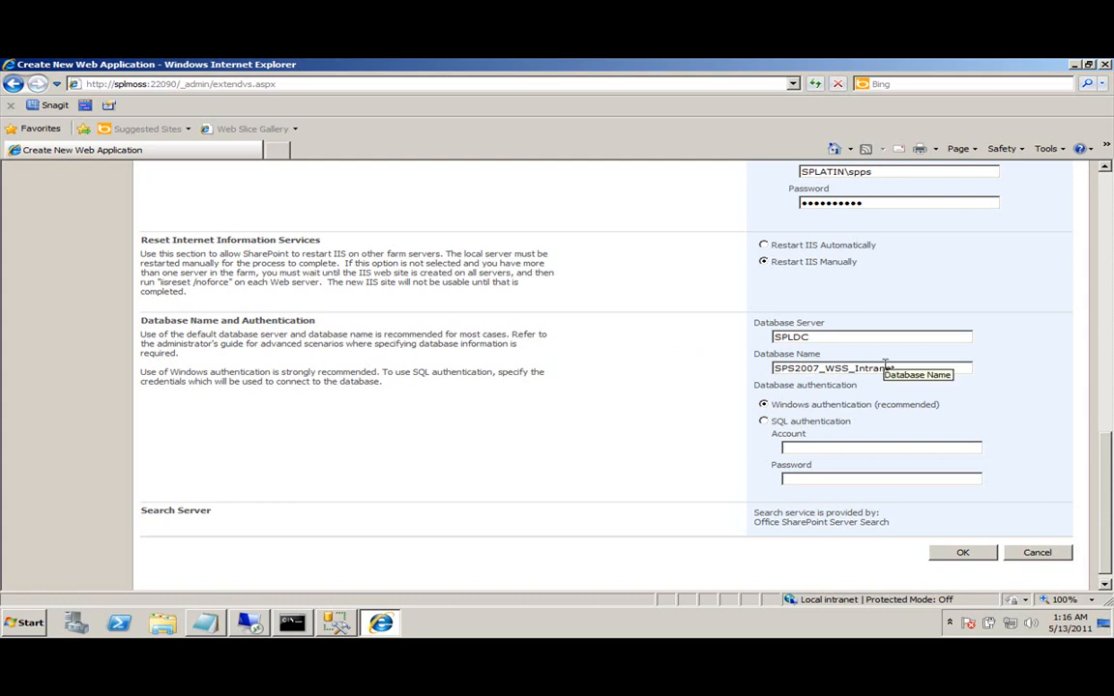
Review the web application form and submit it with OK.
scroll(830, 454, "up", 7)
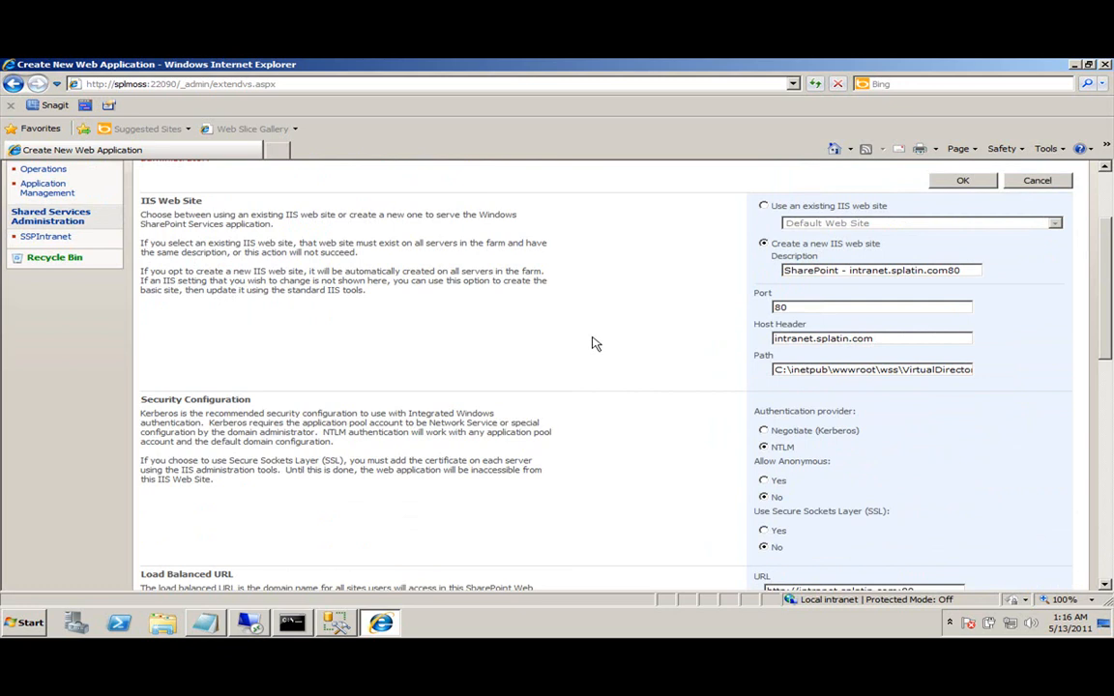
scroll(594, 344, "down", 7)
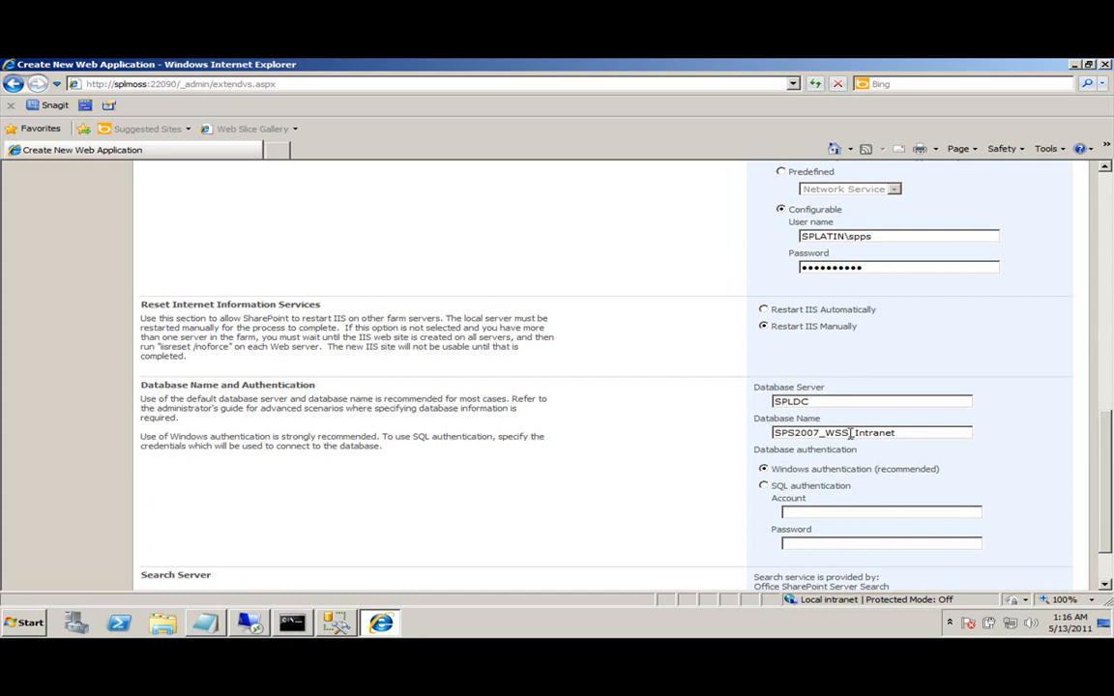
scroll(852, 432, "down", 3)
left_click(959, 538)
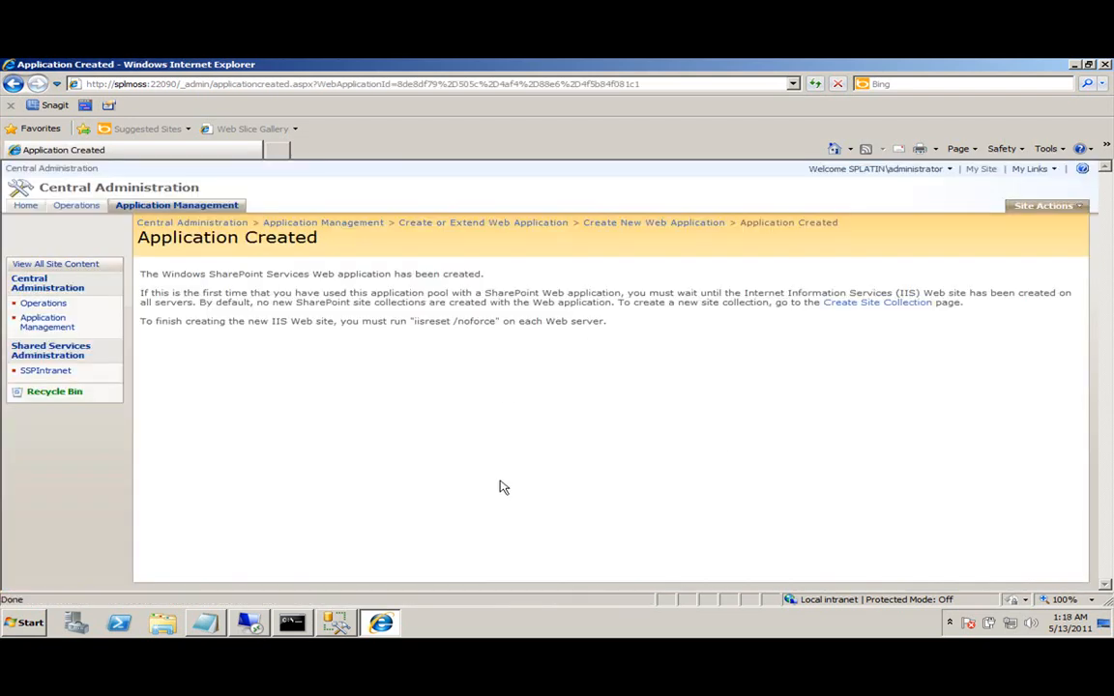
Once the Application Created page loads, switch to SQL Server Management Studio.
left_click(333, 623)
Refresh SPLDC's databases to find SPS2007_WSS_Intranet, then launch IIS Manager.
right_click(543, 193)
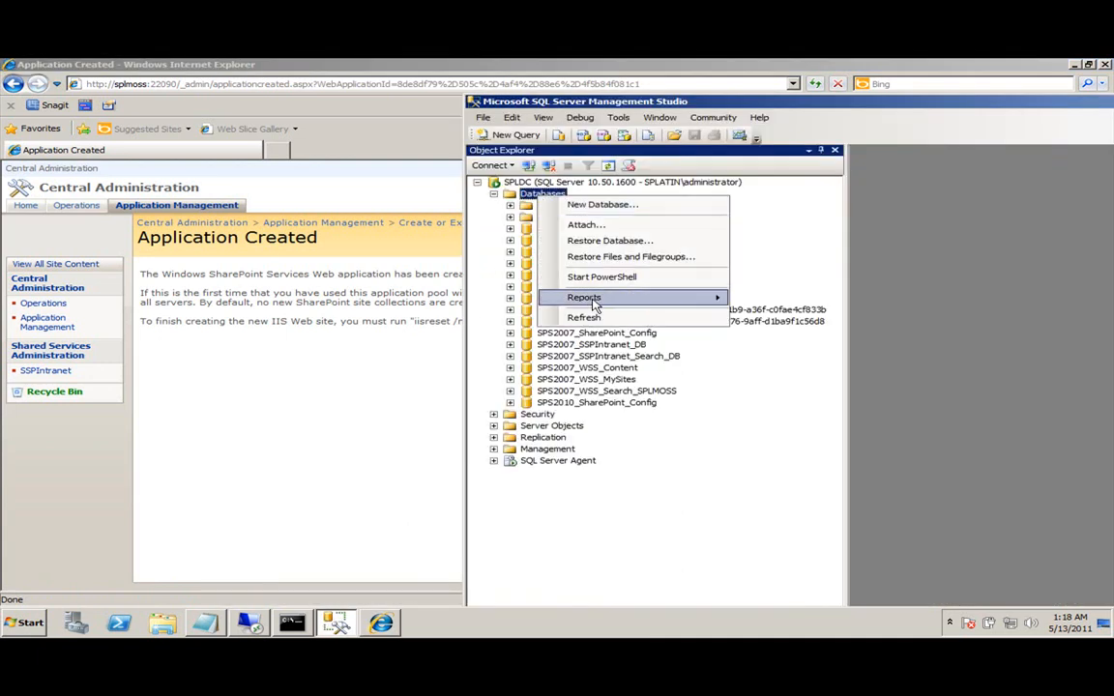
left_click(581, 317)
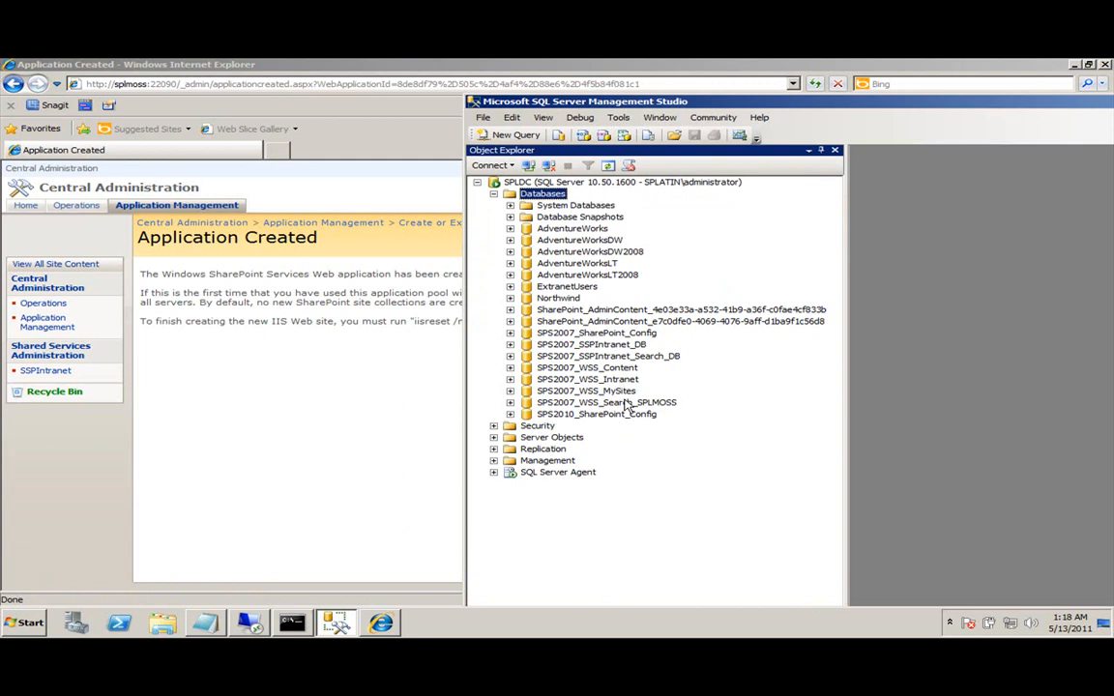
left_click(619, 380)
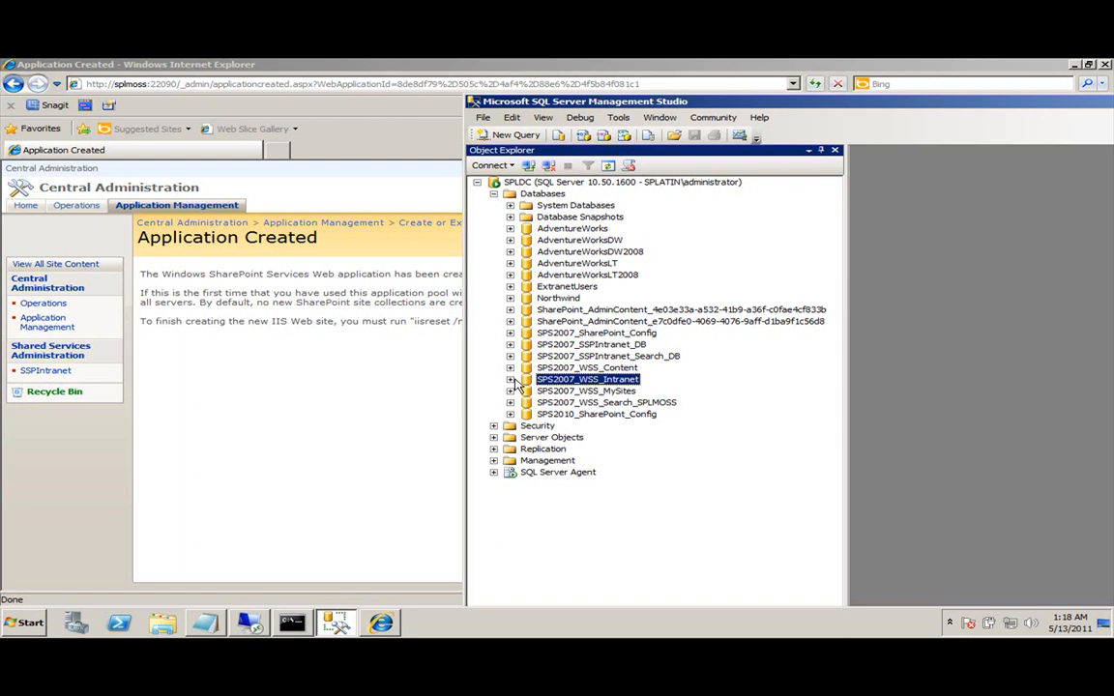
key("super")
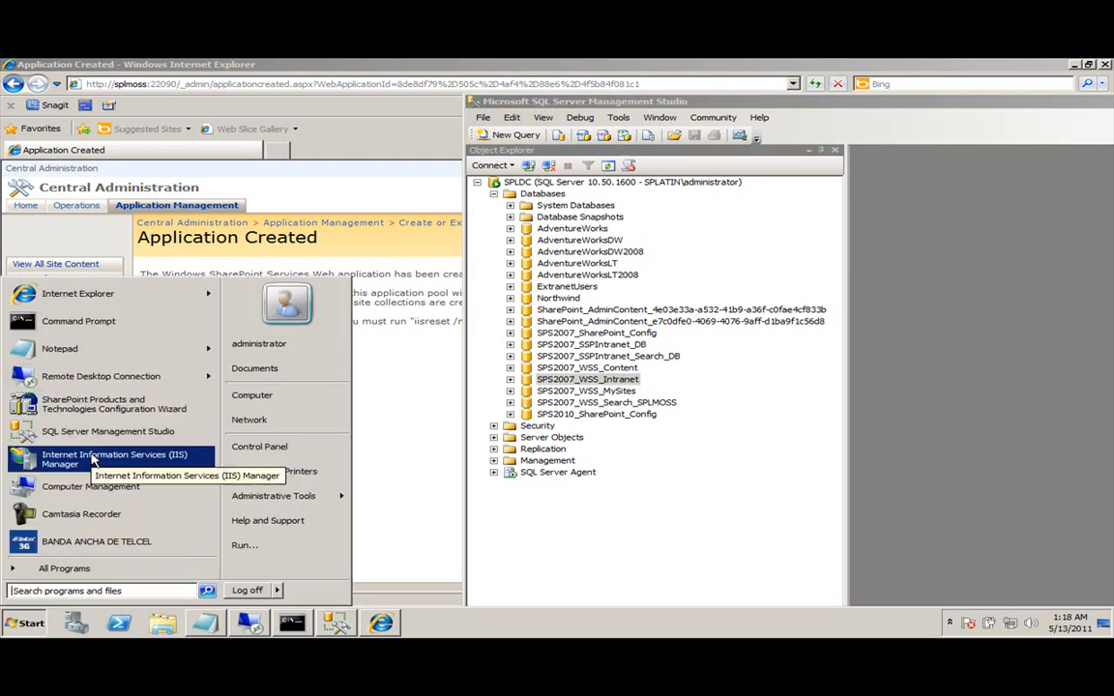
left_click(164, 447)
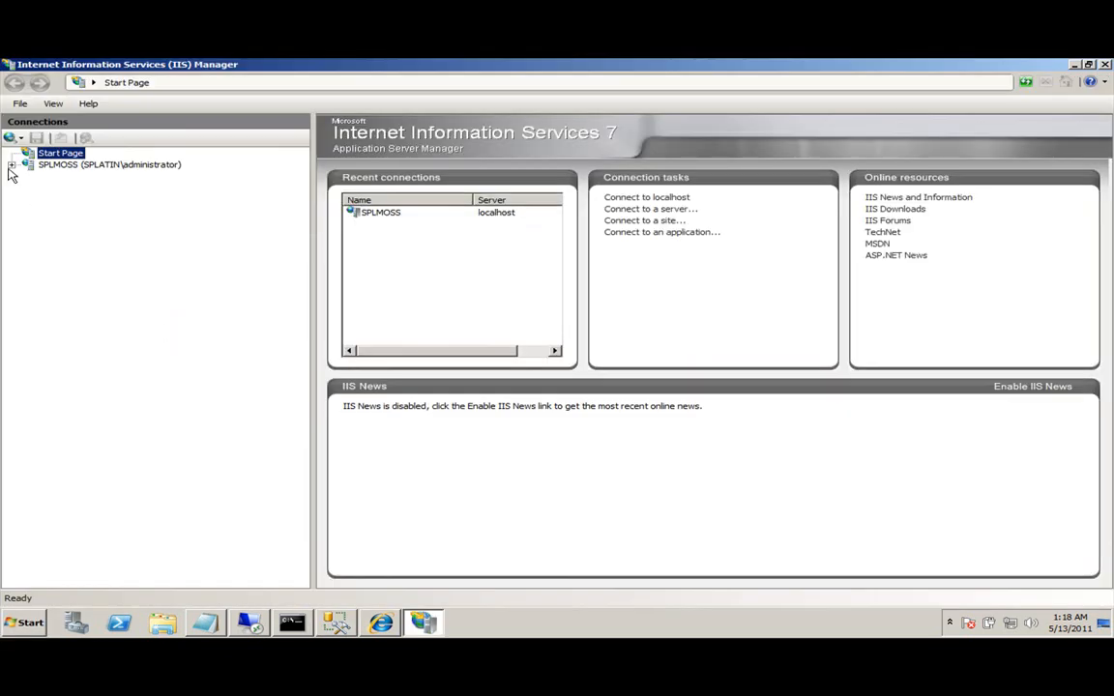
Inspect the intranet.splatin.com80 application pool, keeping .NET Framework v2.0.50727 unchanged.
left_click(12, 166)
left_click(58, 177)
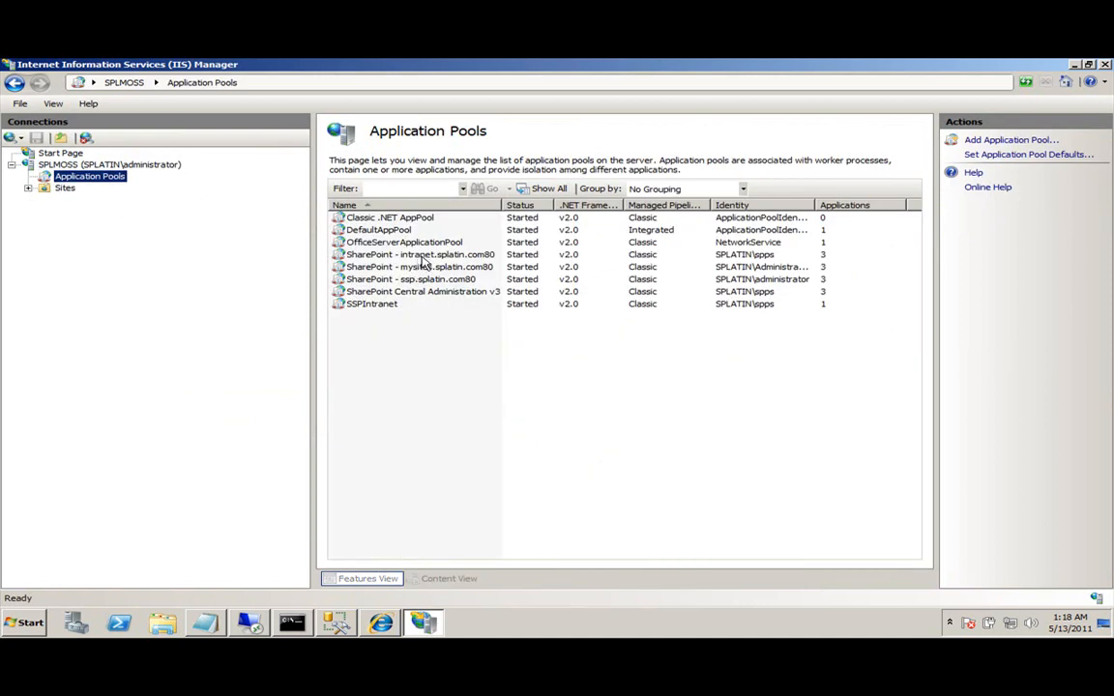
double_click(386, 255)
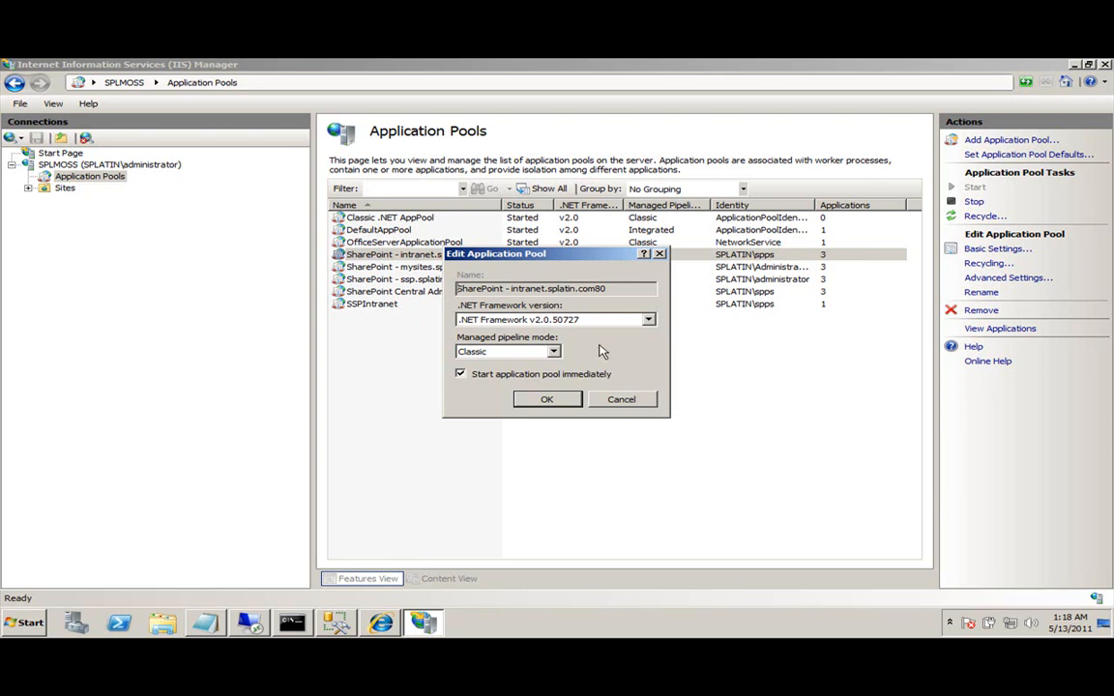
left_click(647, 320)
left_click(638, 329)
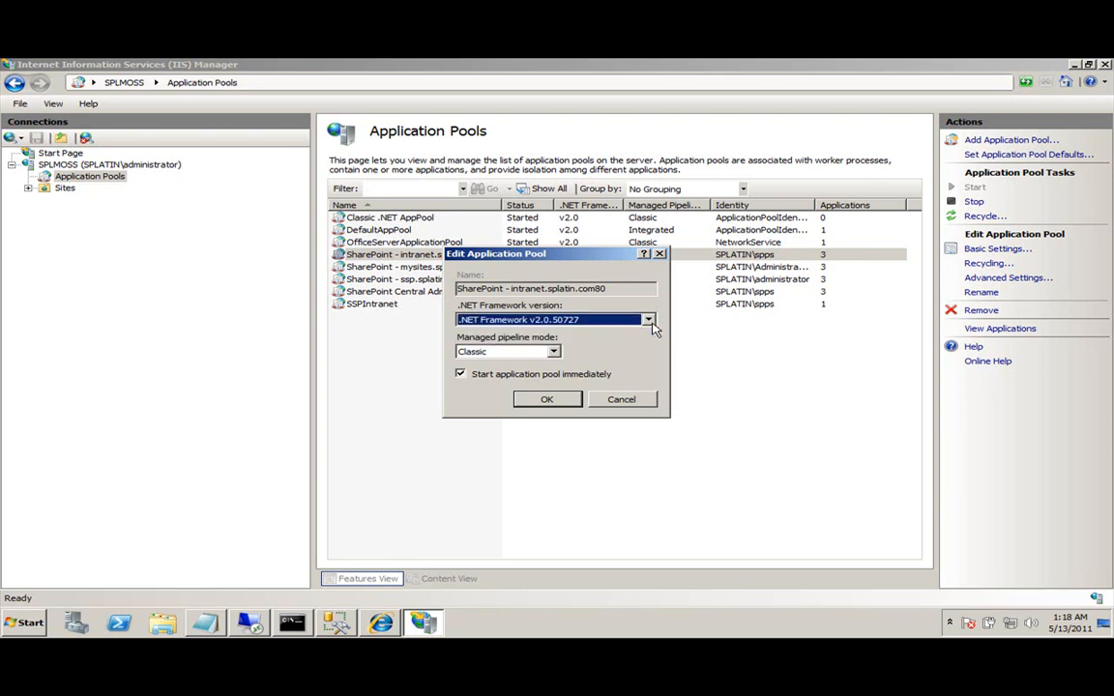
left_click(619, 400)
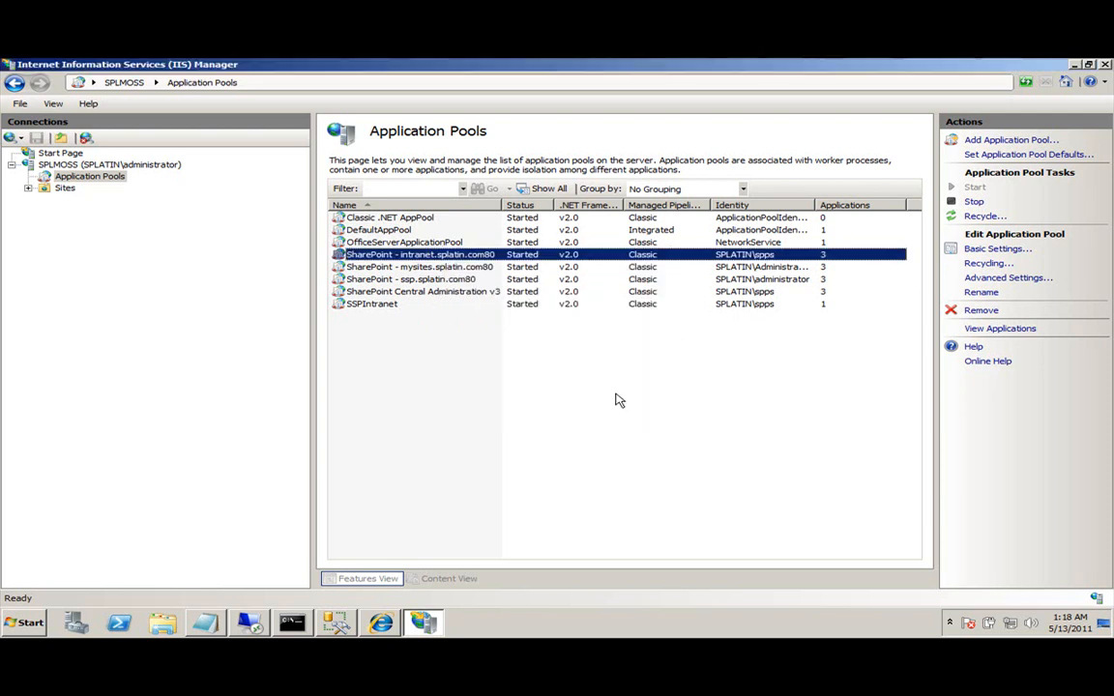
View the pool's applications, then open the SharePoint - intranet.splatin.com80 site's home.
right_click(385, 253)
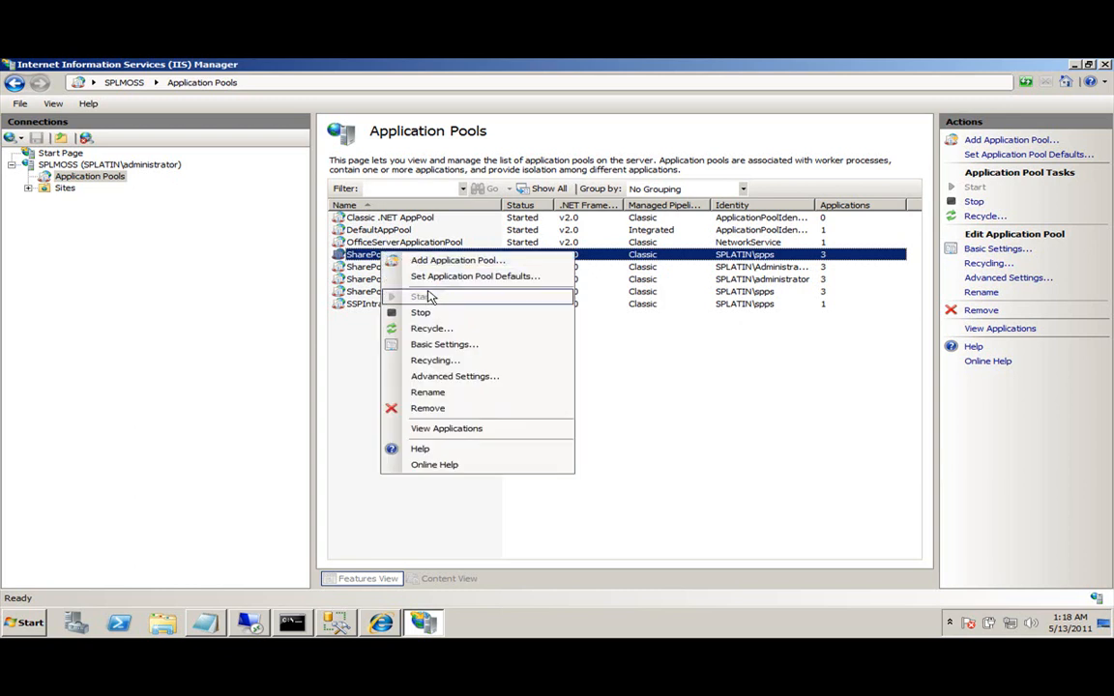
left_click(466, 430)
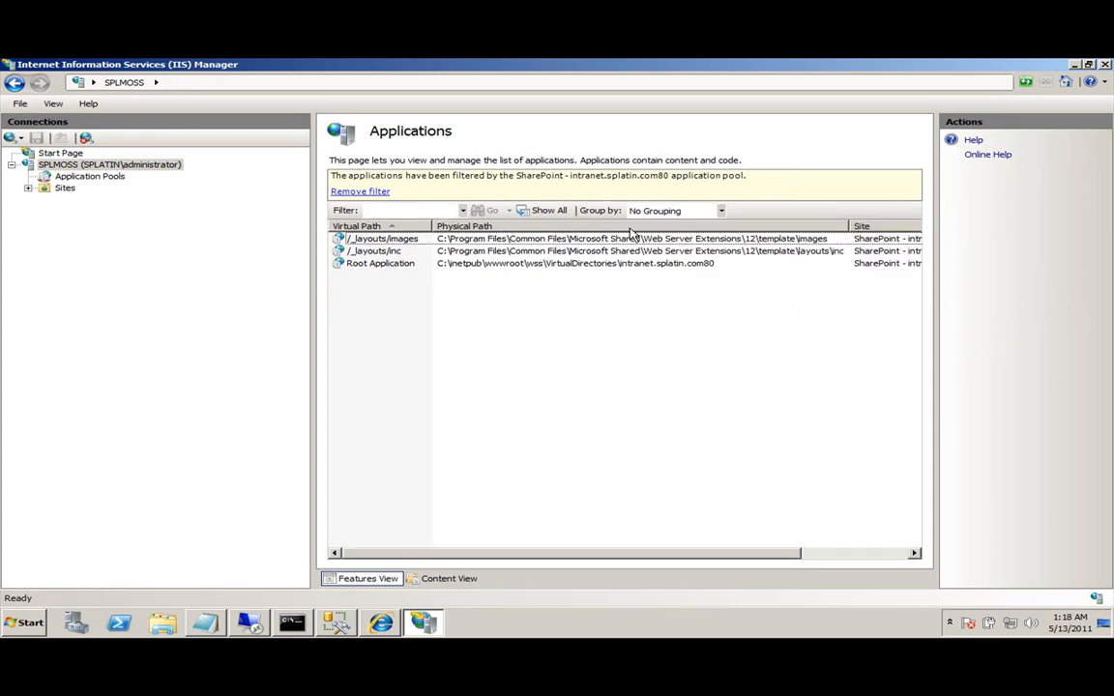
left_click(367, 269)
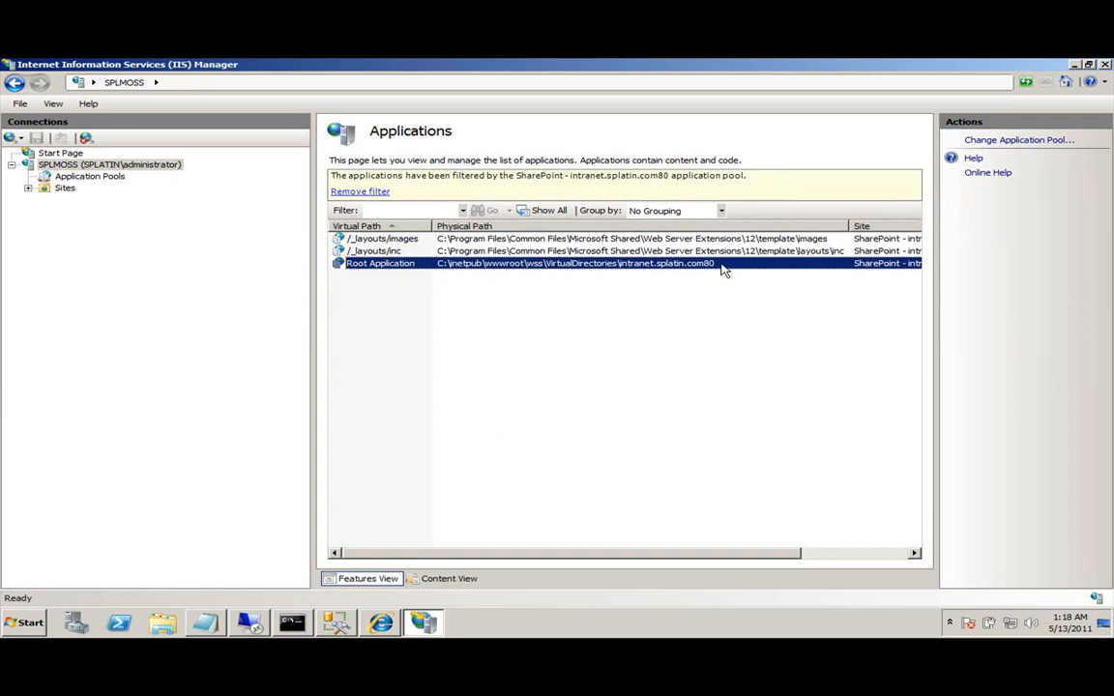
left_click(28, 188)
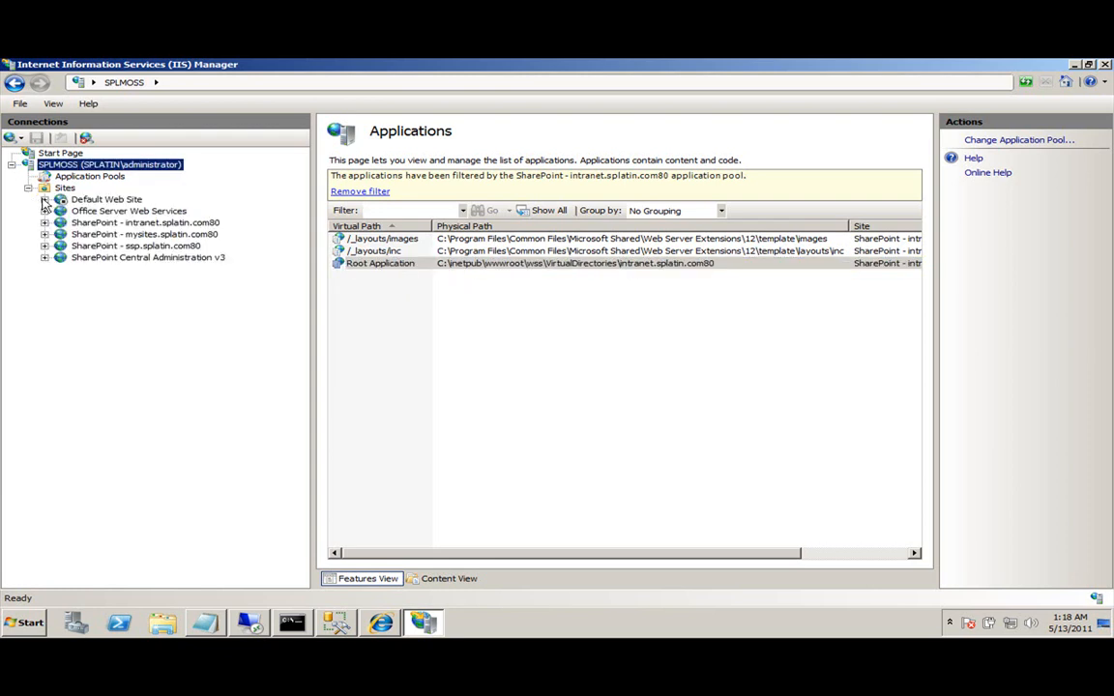
left_click(153, 223)
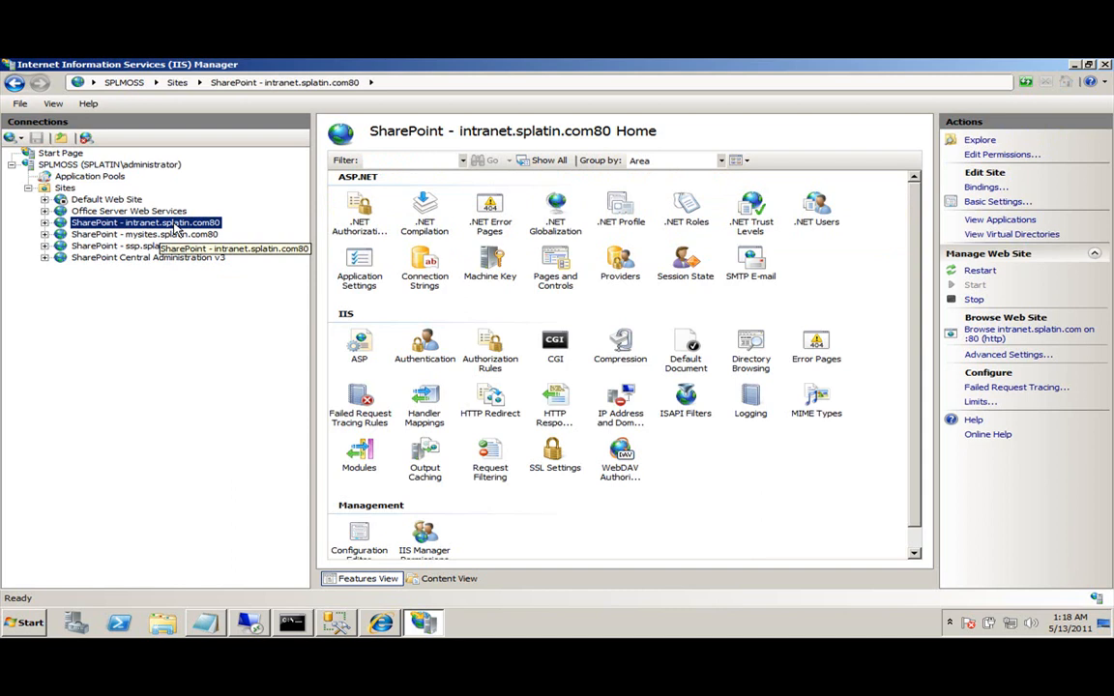
Check the intranet site's http binding (intranet.splatin.com, port 80, All Unassigned) without changing it.
right_click(175, 226)
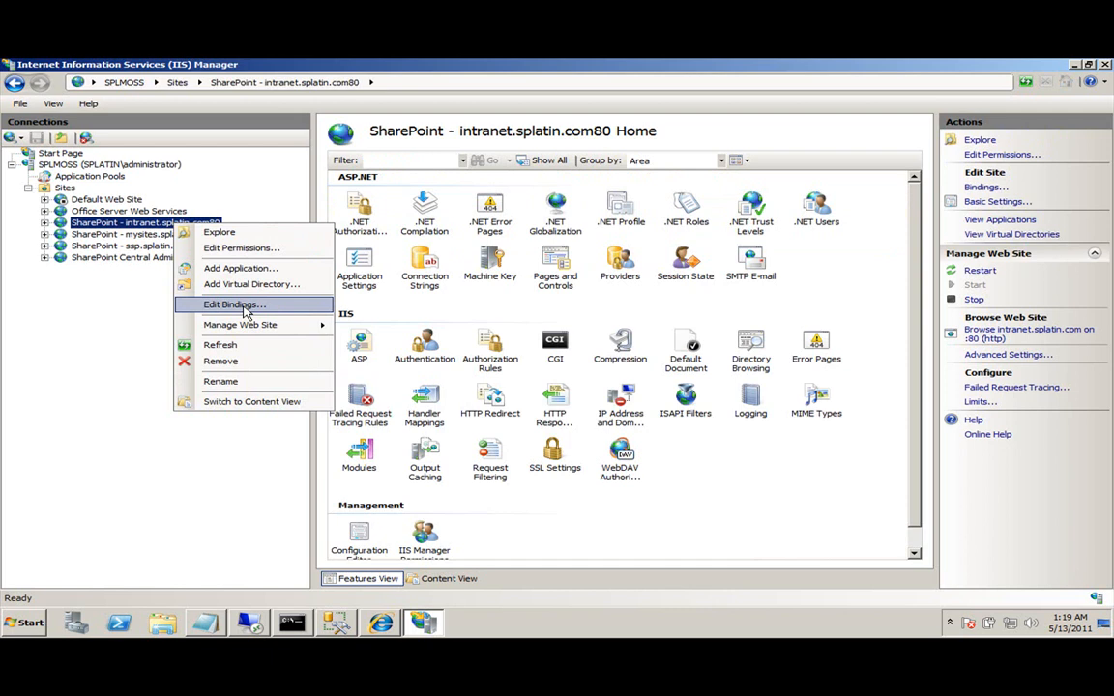
left_click(245, 308)
left_click(488, 298)
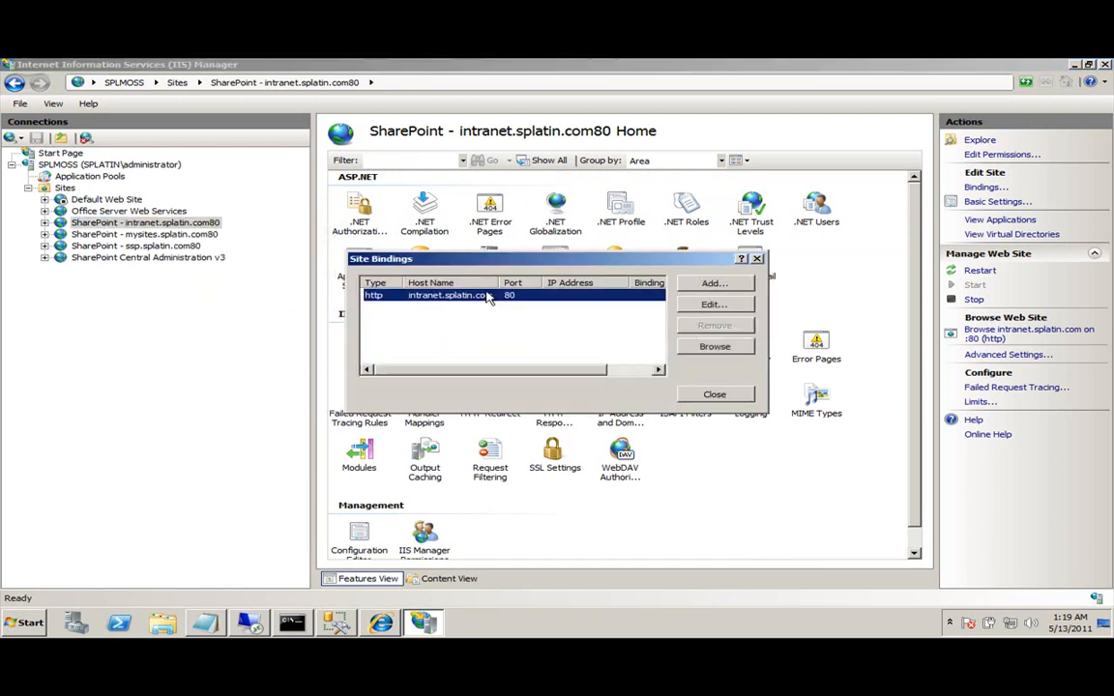
left_click(747, 305)
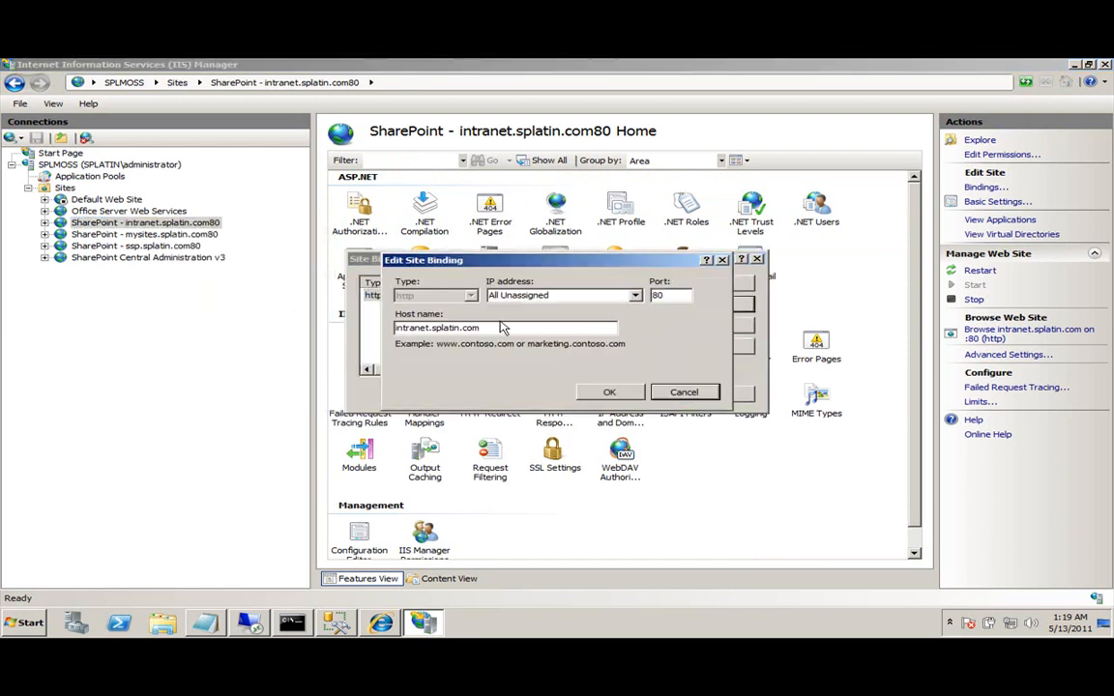
left_click(629, 296)
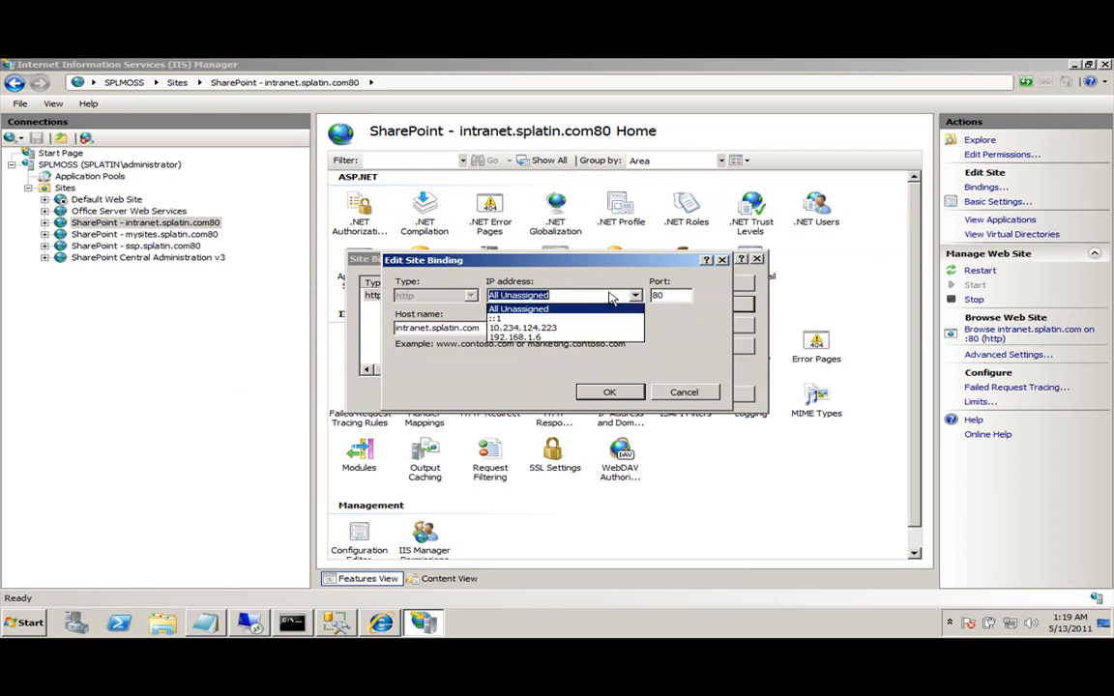
left_click(638, 290)
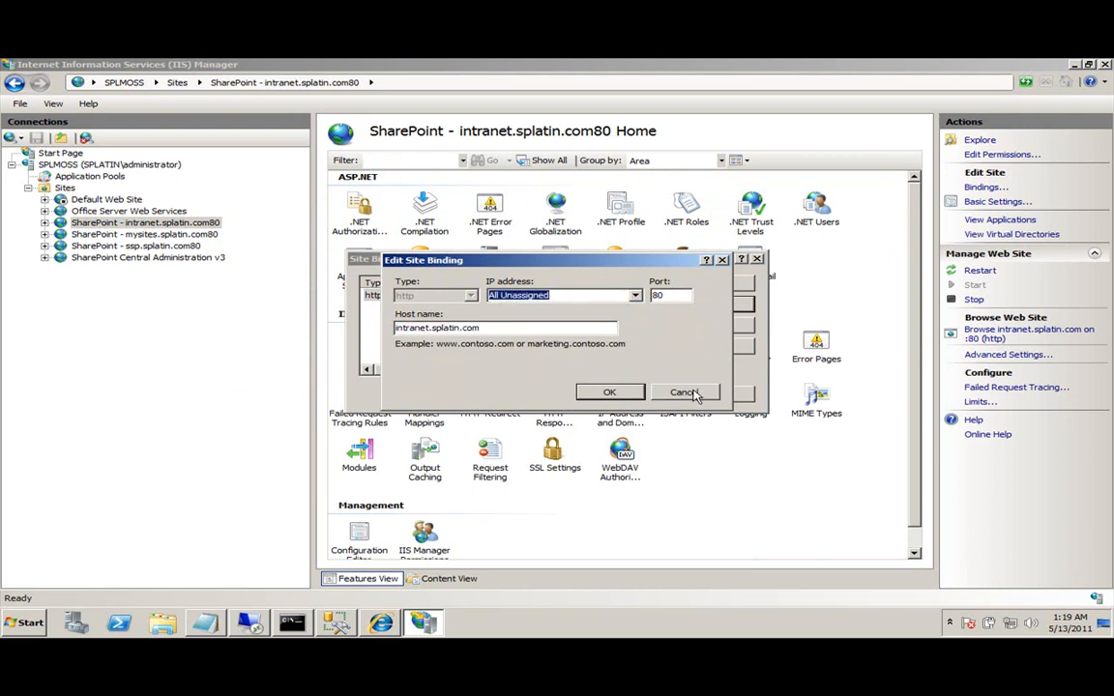
left_click(692, 393)
key("Escape")
left_click(380, 622)
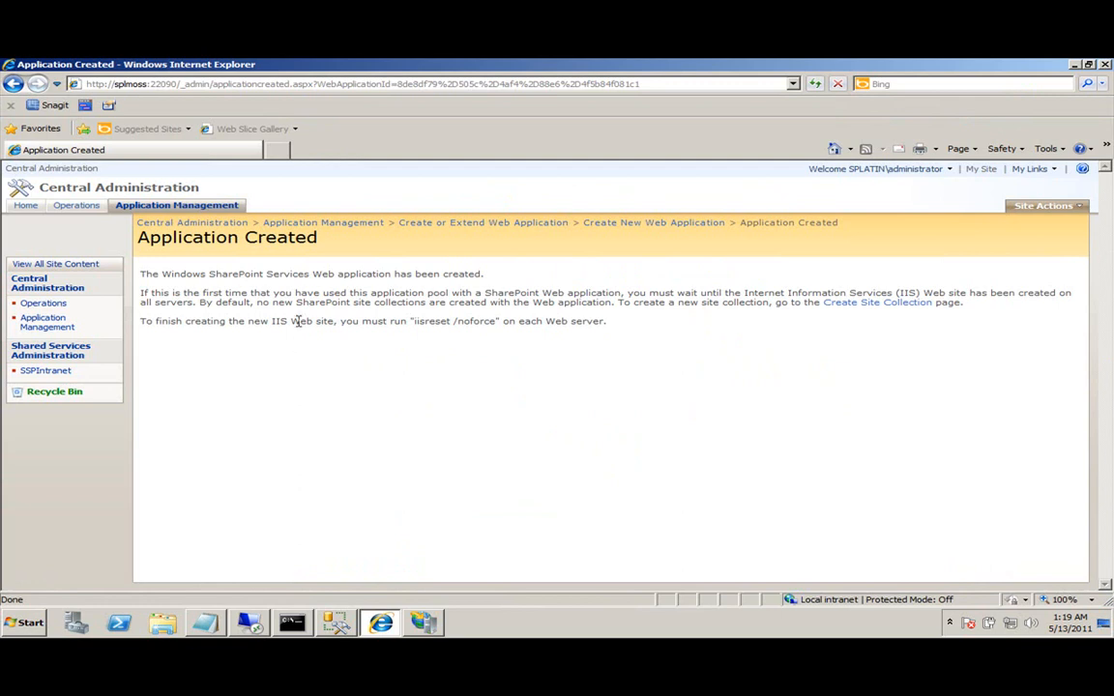
Go to Create Site Collection and review the Intranet title, description and site address.
left_click(854, 306)
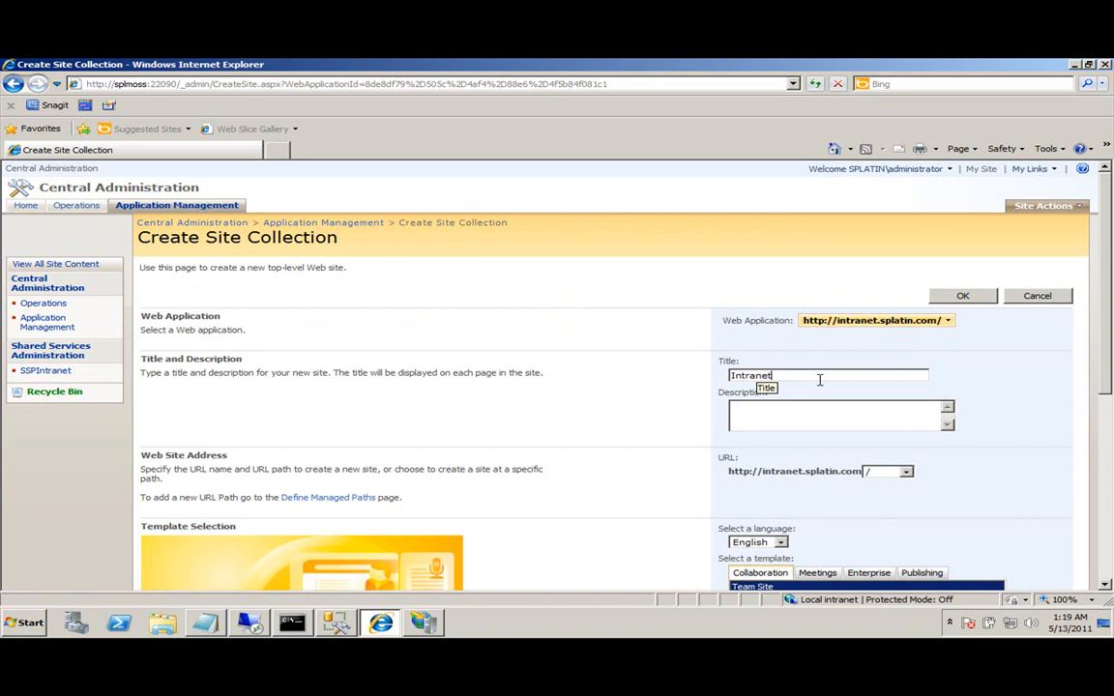
scroll(820, 382, "down", 1)
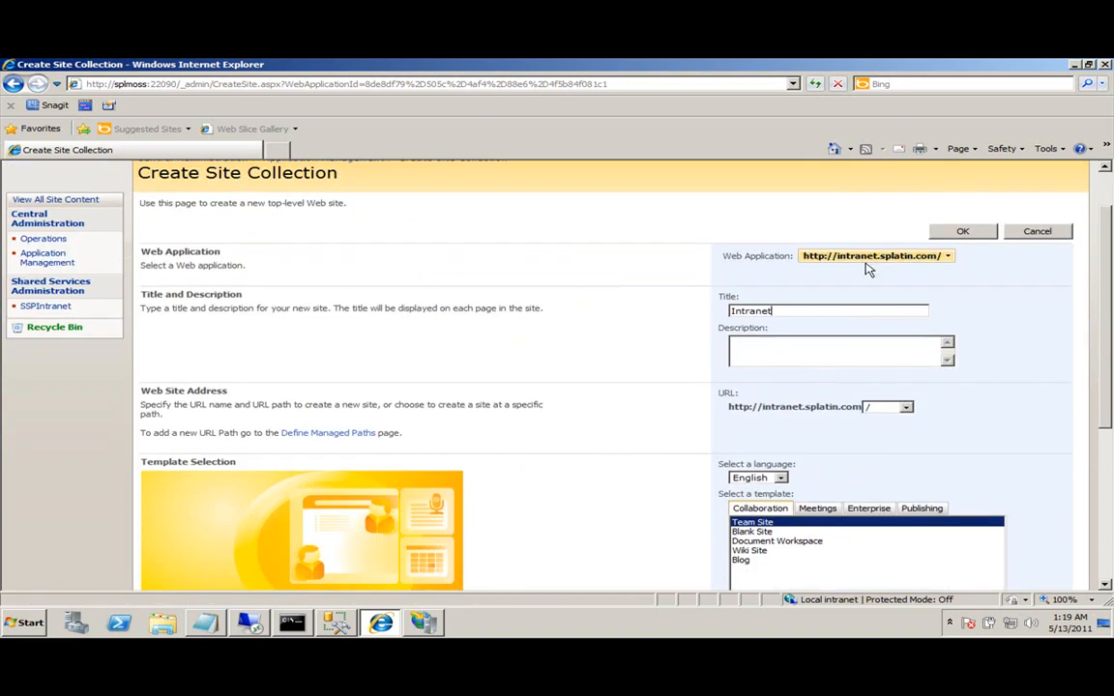
double_click(781, 310)
left_click(791, 354)
scroll(815, 367, "down", 1)
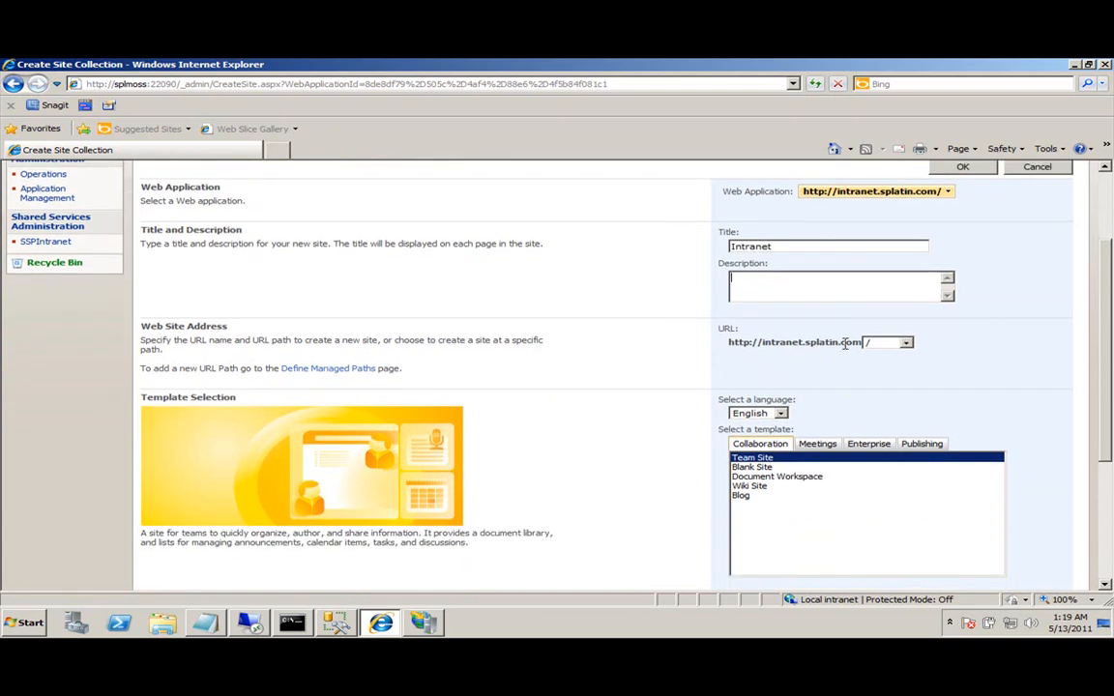
double_click(851, 341)
left_click(766, 286)
Choose Spanish as the site language and the Sitio en blanco template.
left_click(758, 413)
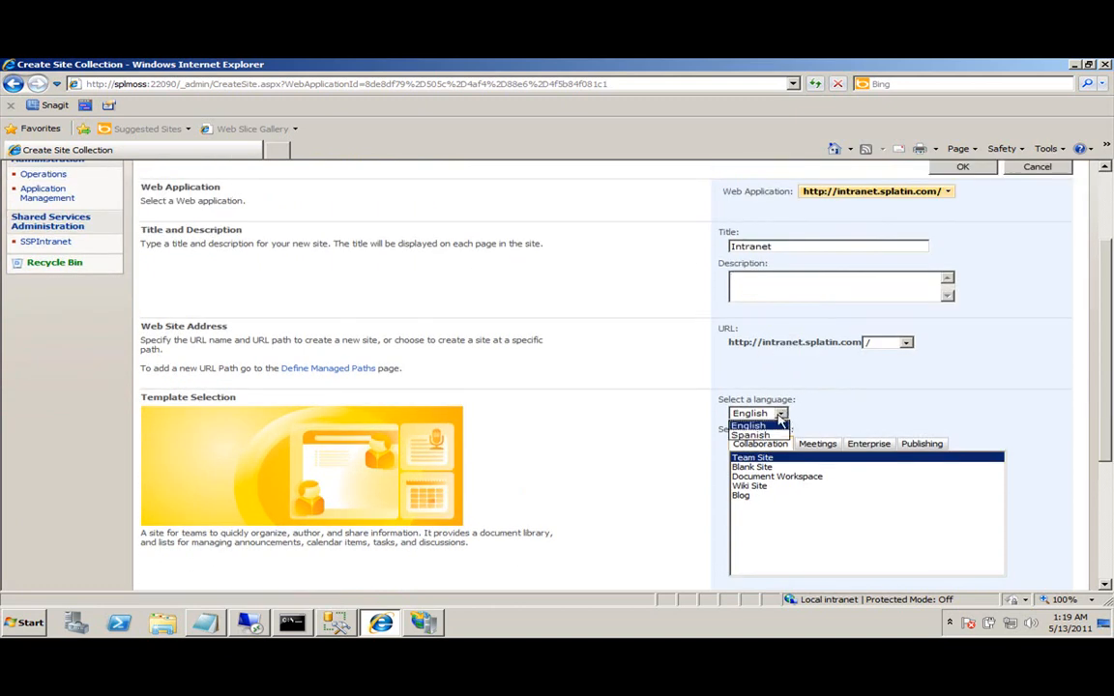
left_click(760, 436)
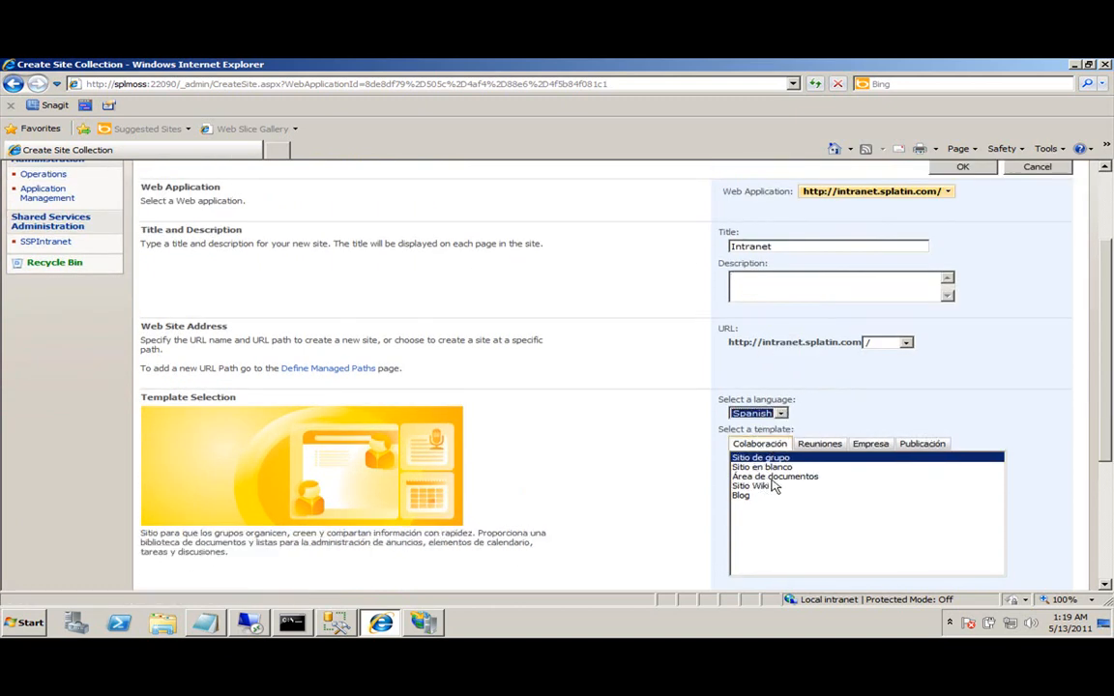
left_click(920, 444)
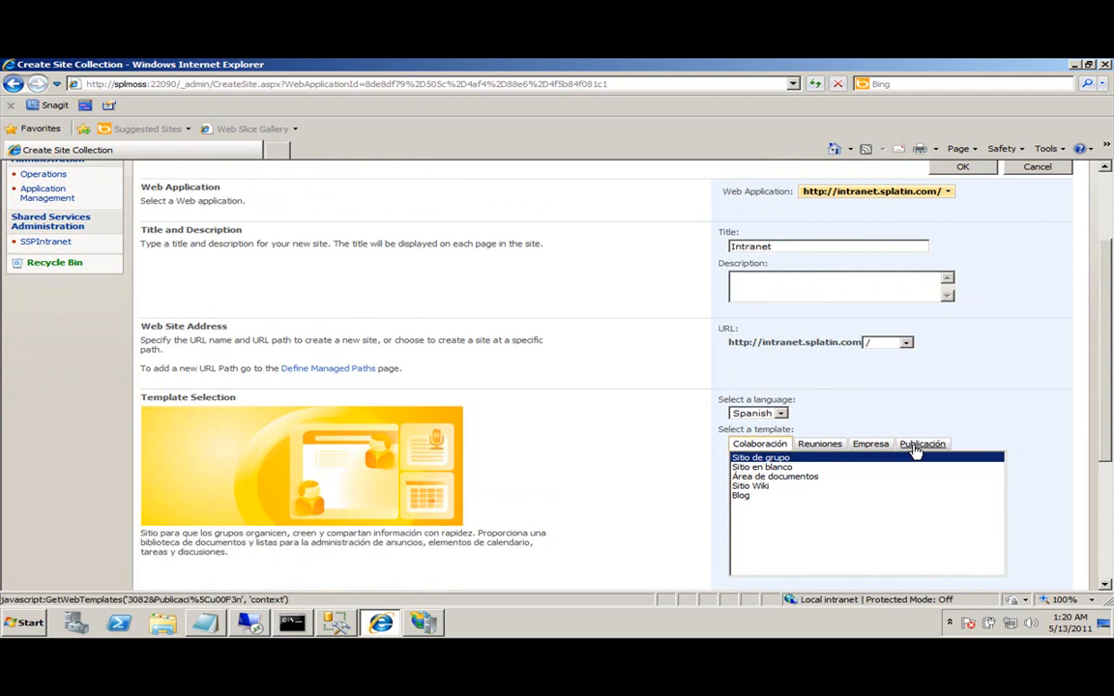
left_click(769, 468)
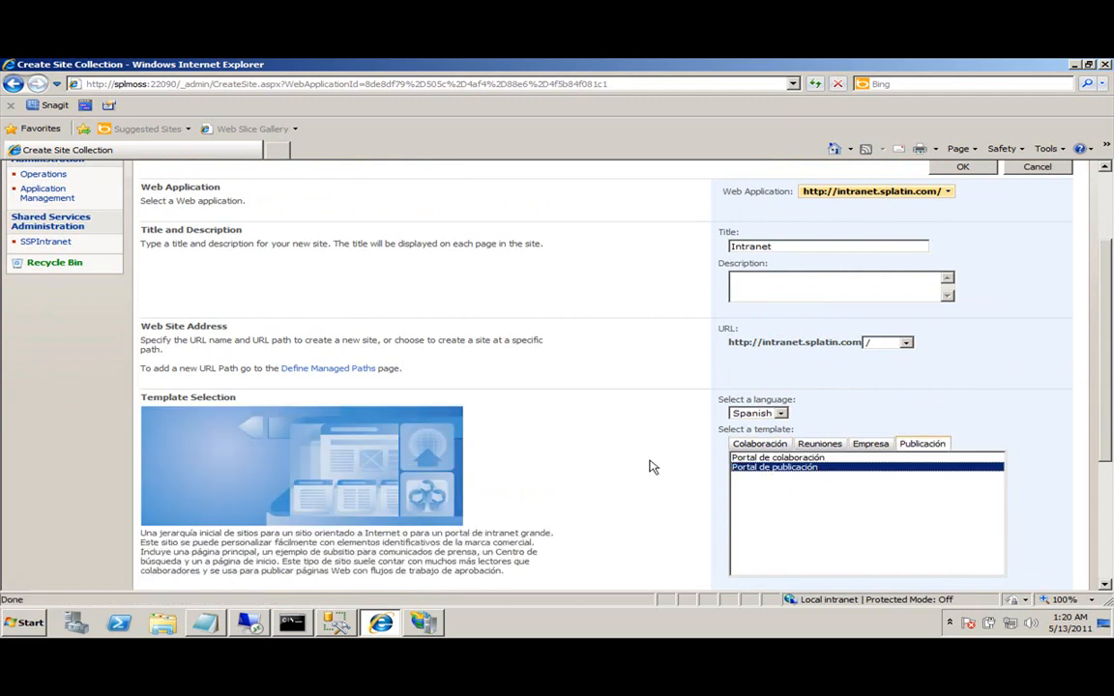
left_click(766, 447)
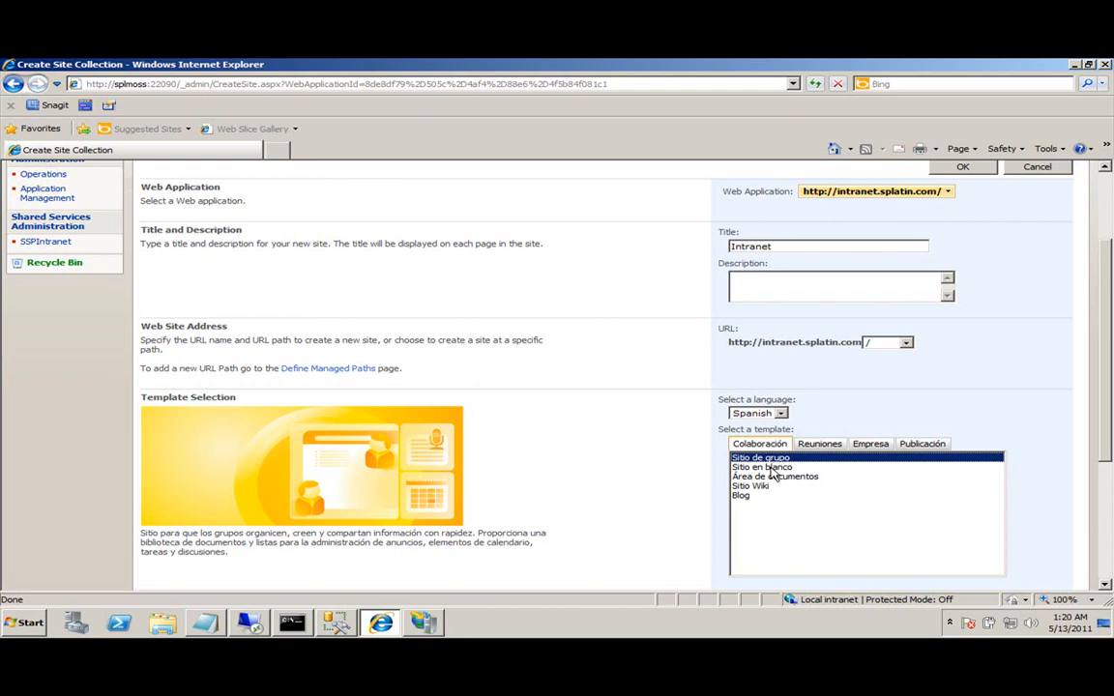
left_click(768, 468)
Set splatin\administrator as primary site collection administrator and submit with OK.
scroll(661, 461, "down", 5)
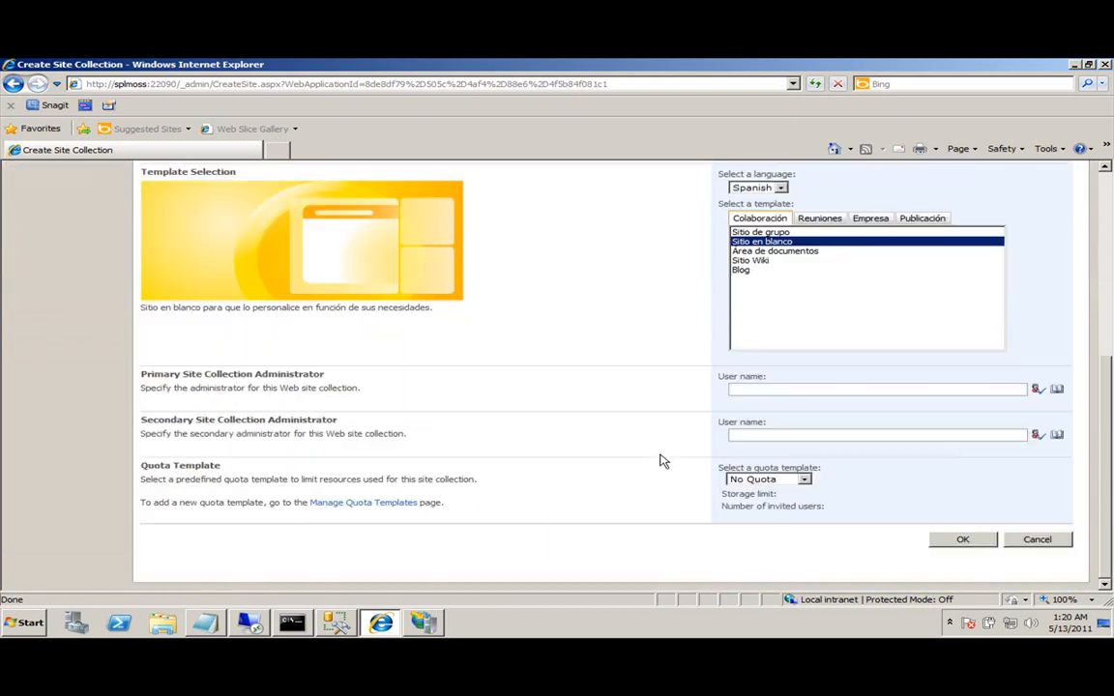
left_click(779, 389)
left_click_drag(157, 378, 275, 376)
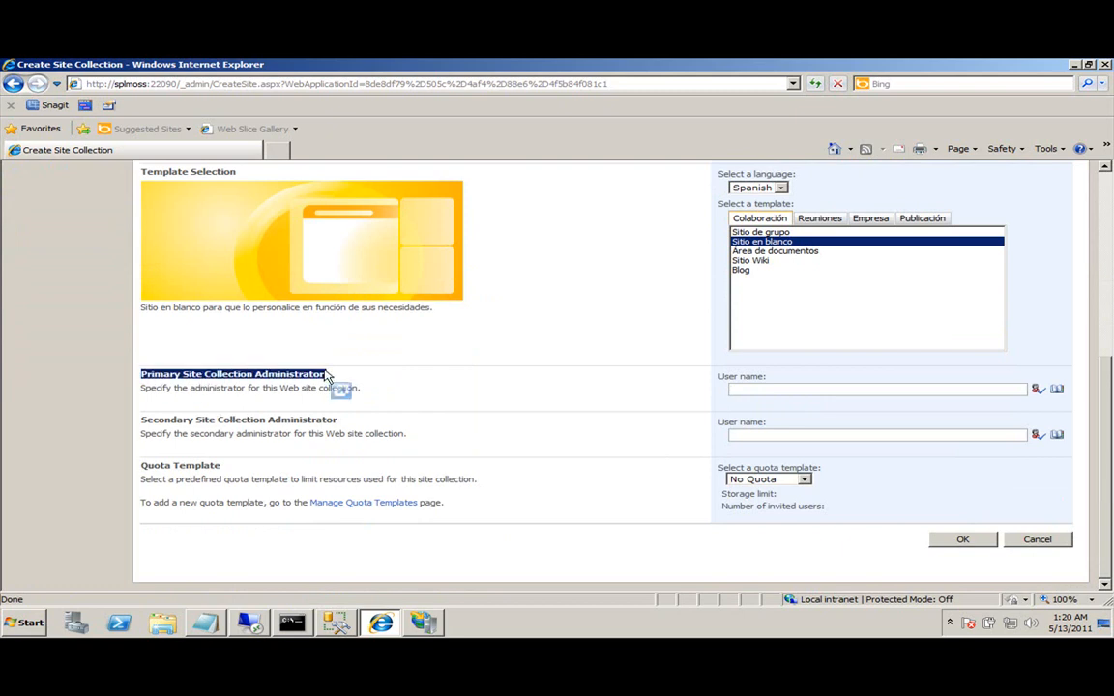
left_click(748, 388)
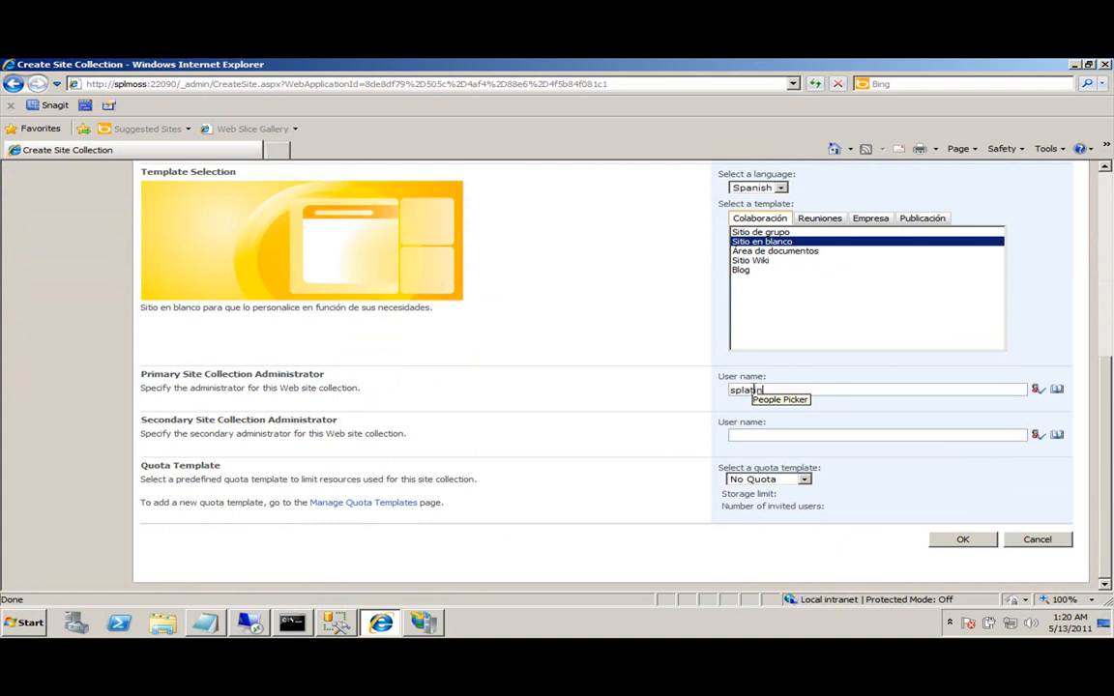
type("splatin\\")
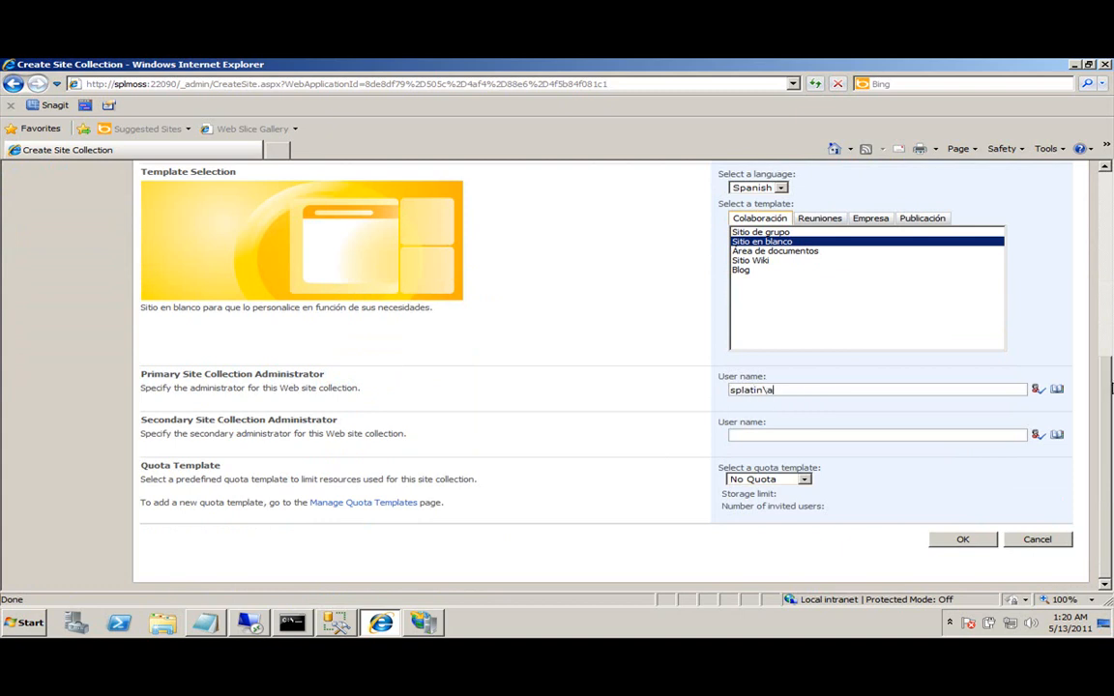
type("administrator")
left_click(968, 542)
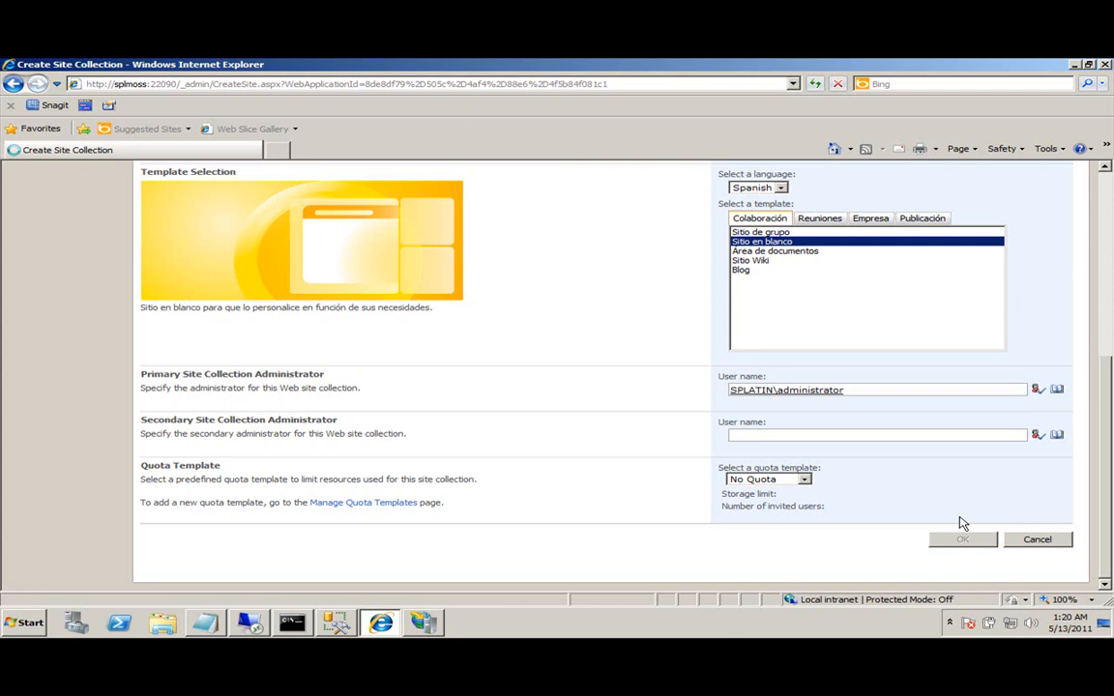
scroll(717, 437, "up", 5)
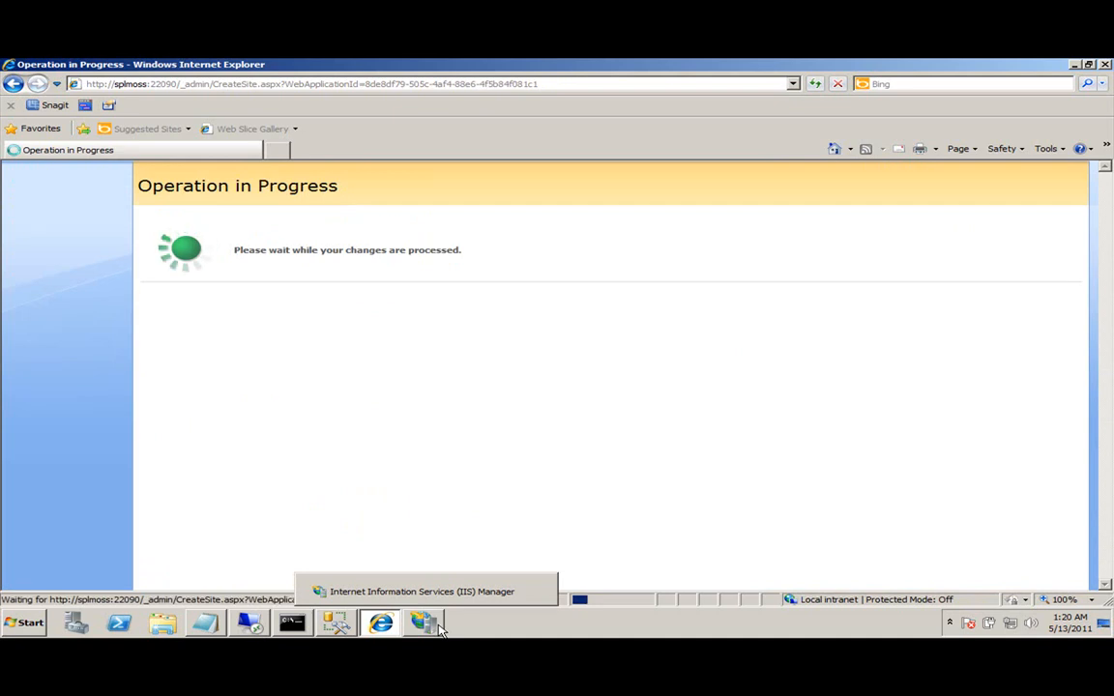
Inspect the intranet site's files in IIS Content View, selecting global.asax, then return to the browser.
left_click(438, 627)
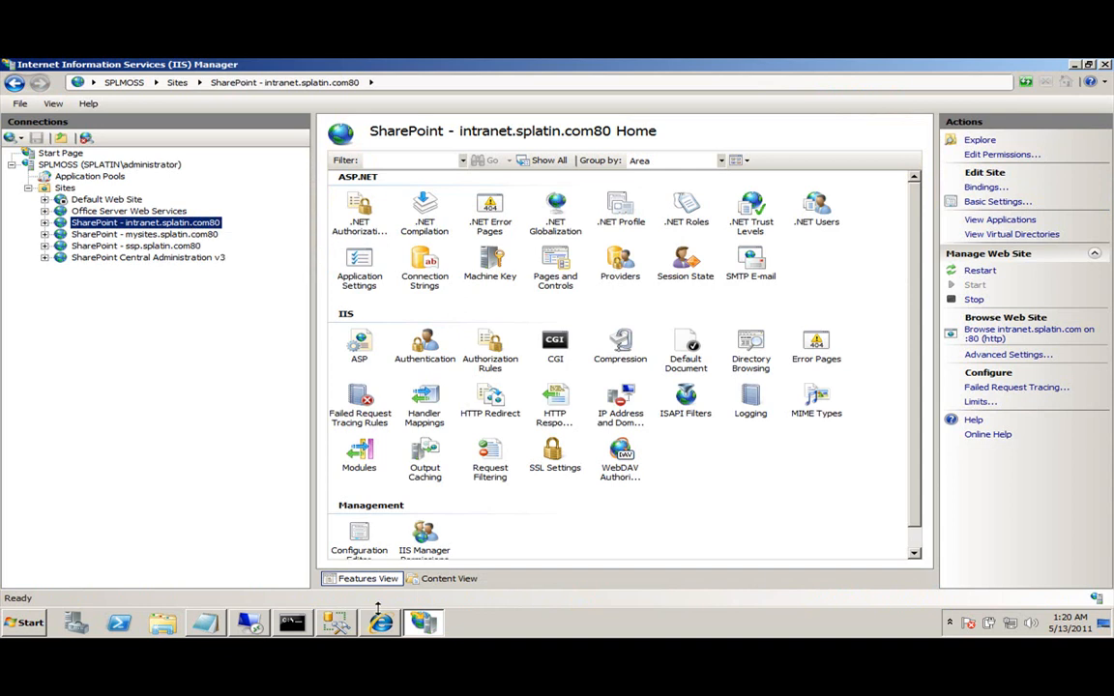
left_click(445, 578)
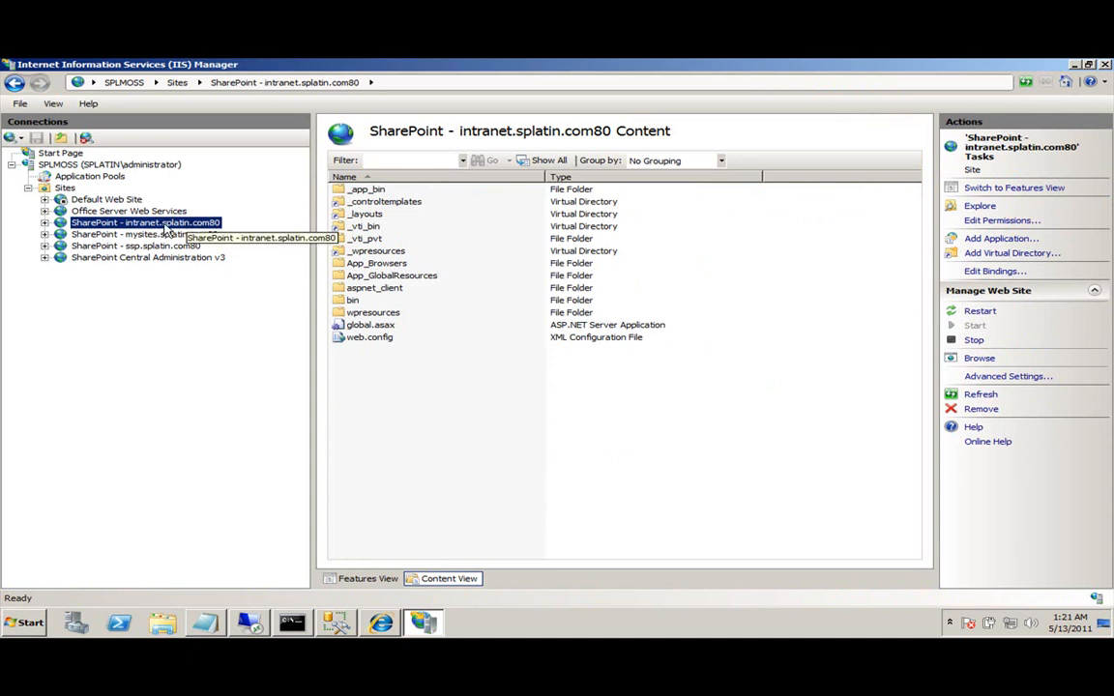
left_click(449, 405)
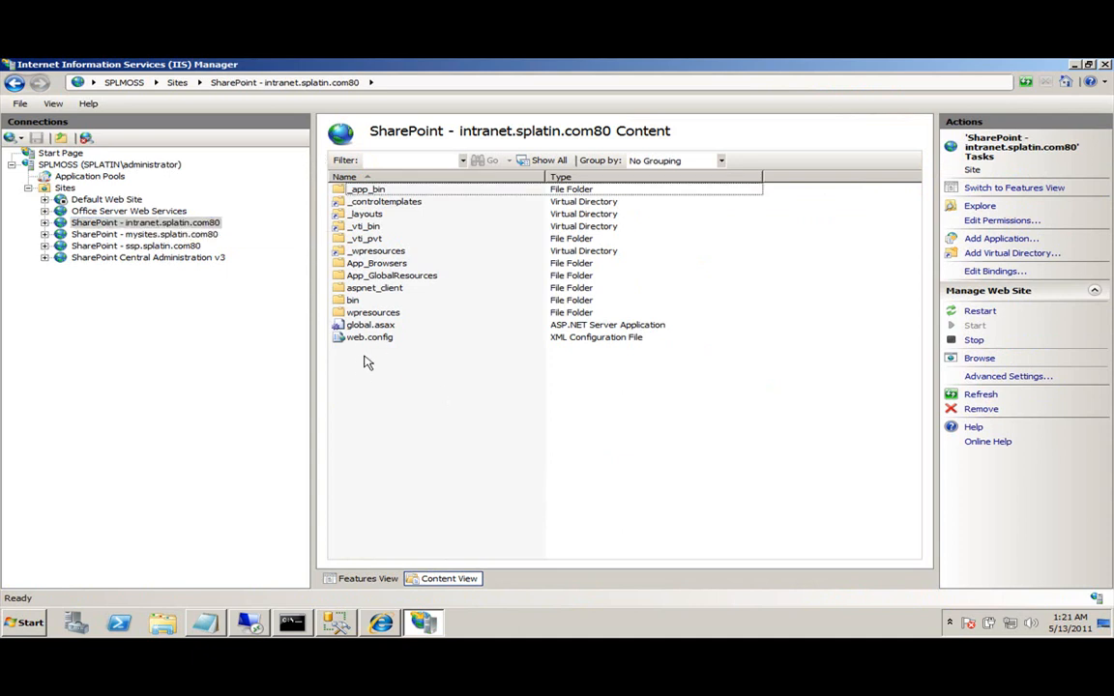
left_click(371, 337)
left_click(372, 324)
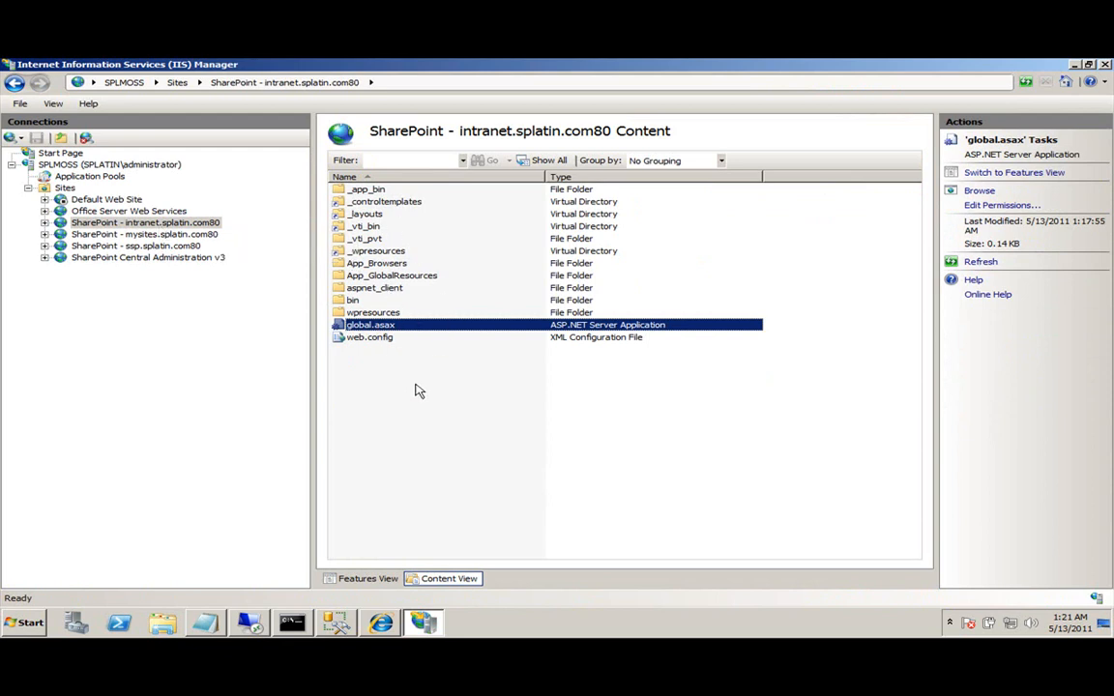
left_click(380, 623)
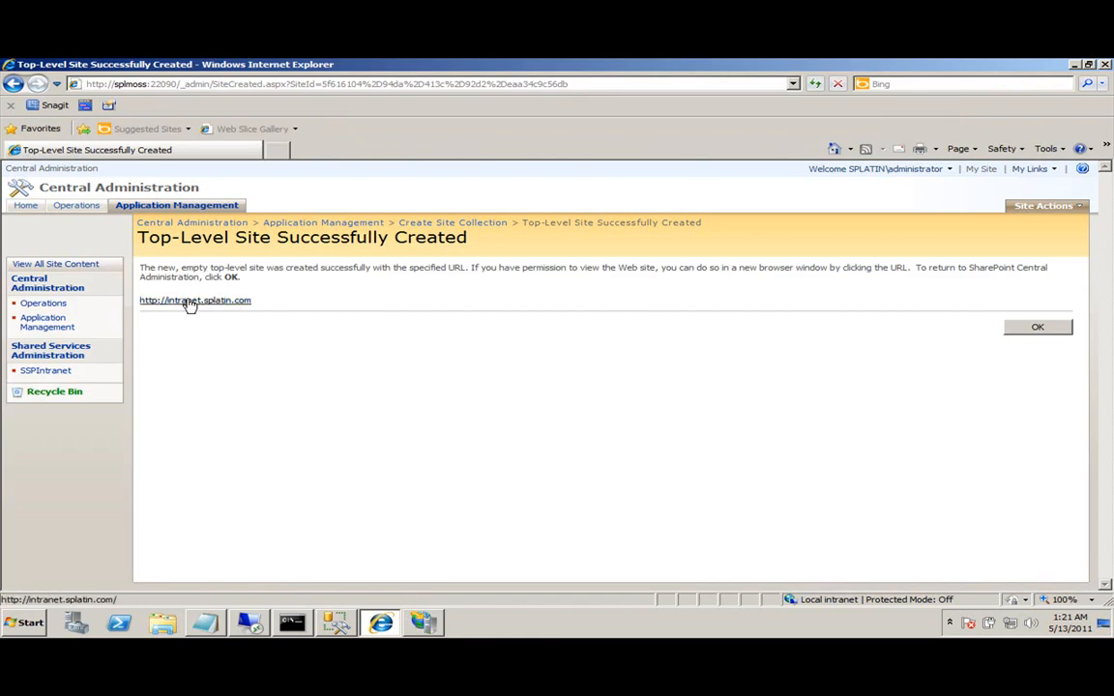
left_click_drag(183, 241, 475, 243)
left_click(197, 252)
left_click(222, 301)
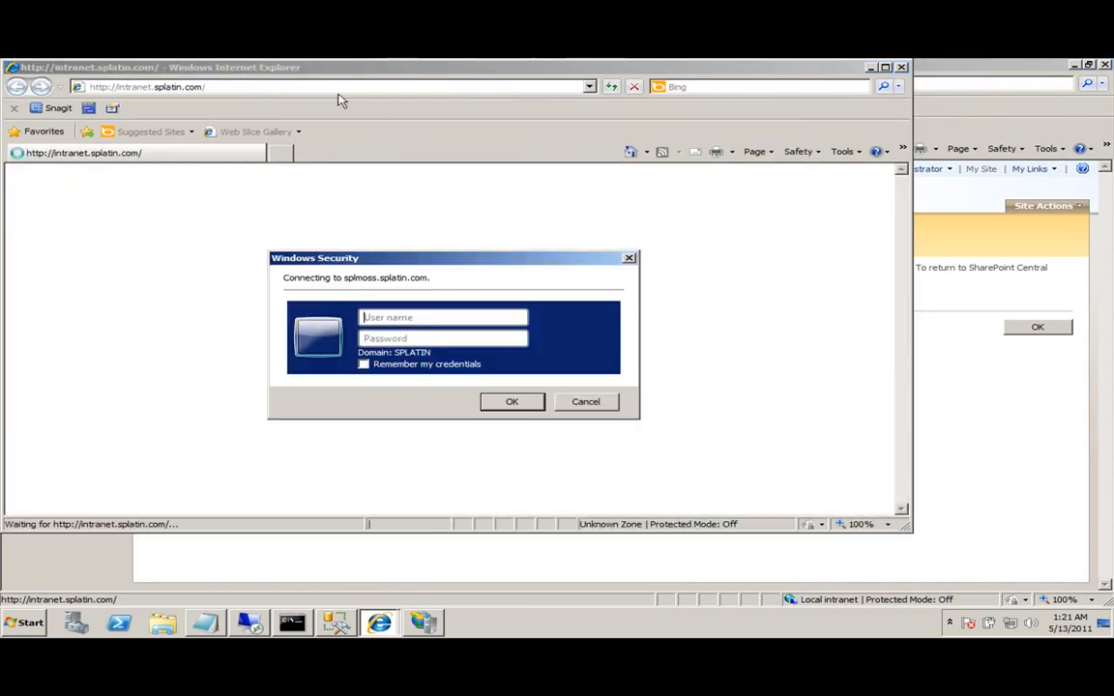
left_click(457, 317)
type("administrator")
key("Tab")
type("passw")
key("ctrl+a")
type("password")
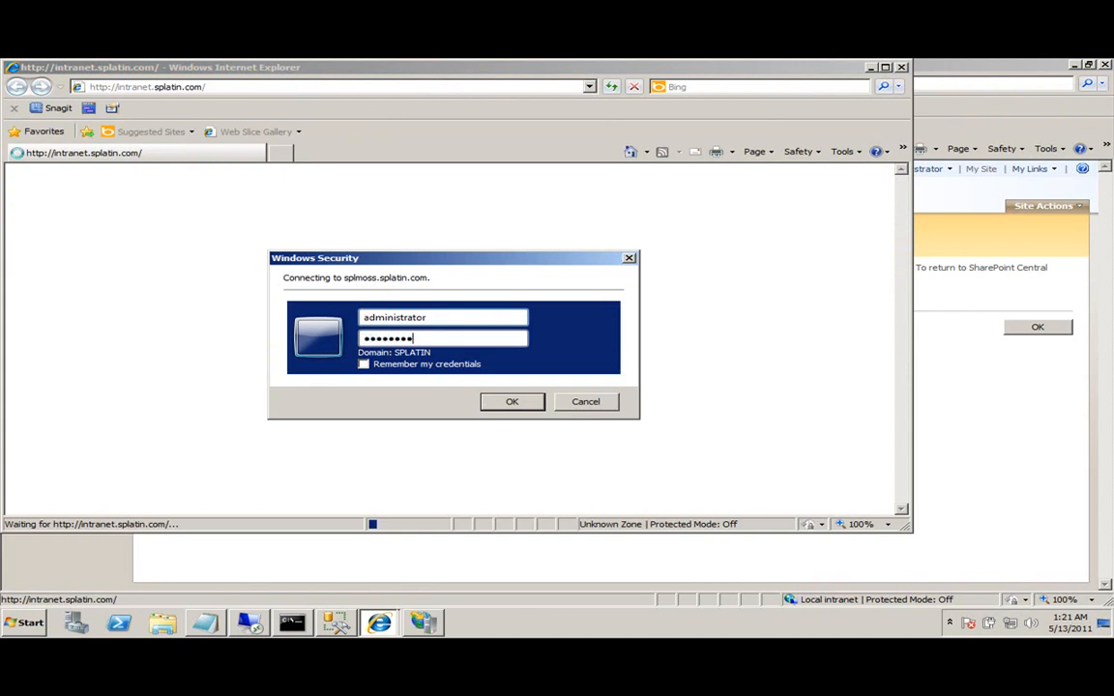
key("Return")
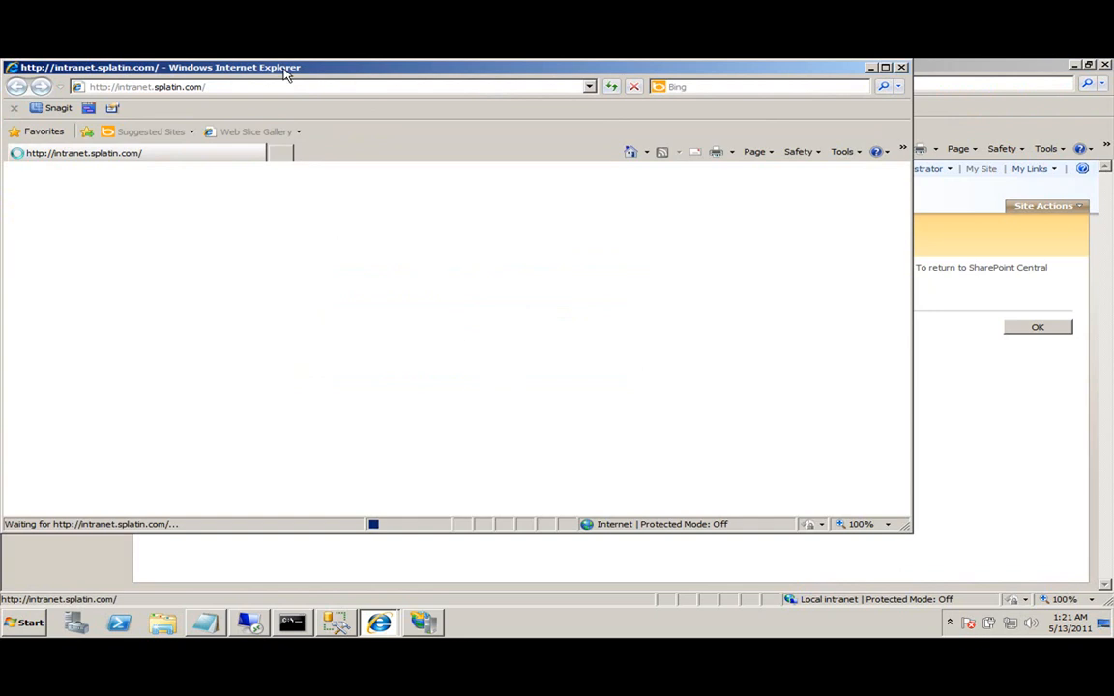
Reposition the Intranet browser window, select its address, and minimize IIS Manager to reveal it.
left_click_drag(287, 73, 326, 77)
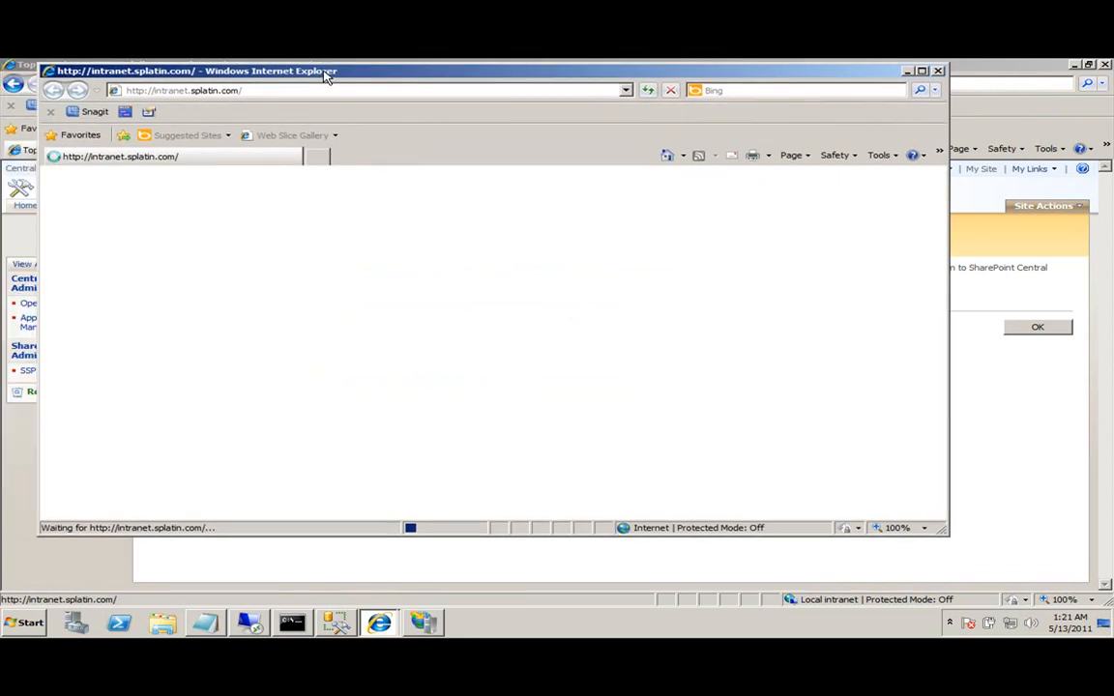
left_click(289, 91)
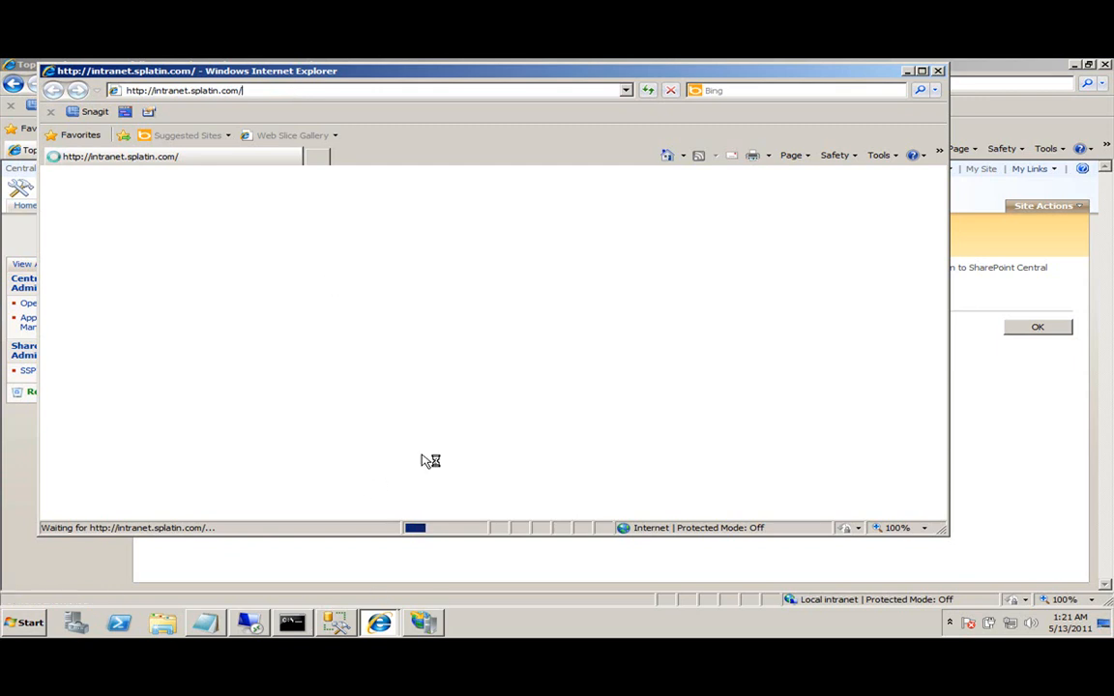
left_click(217, 89)
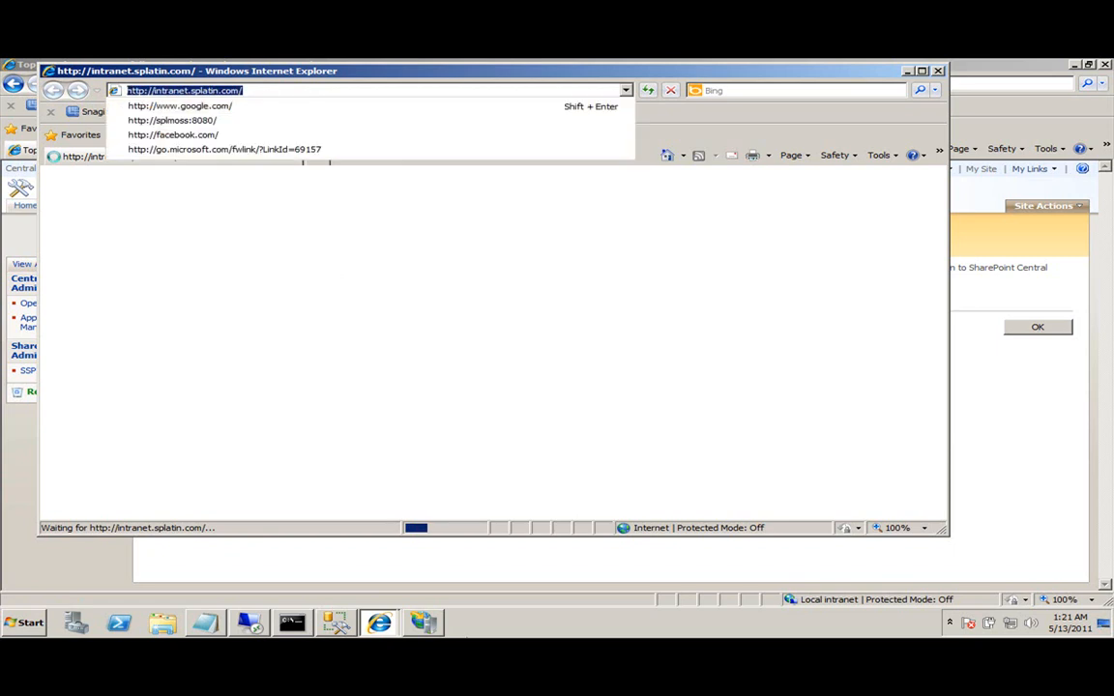
left_click(425, 624)
left_click(439, 630)
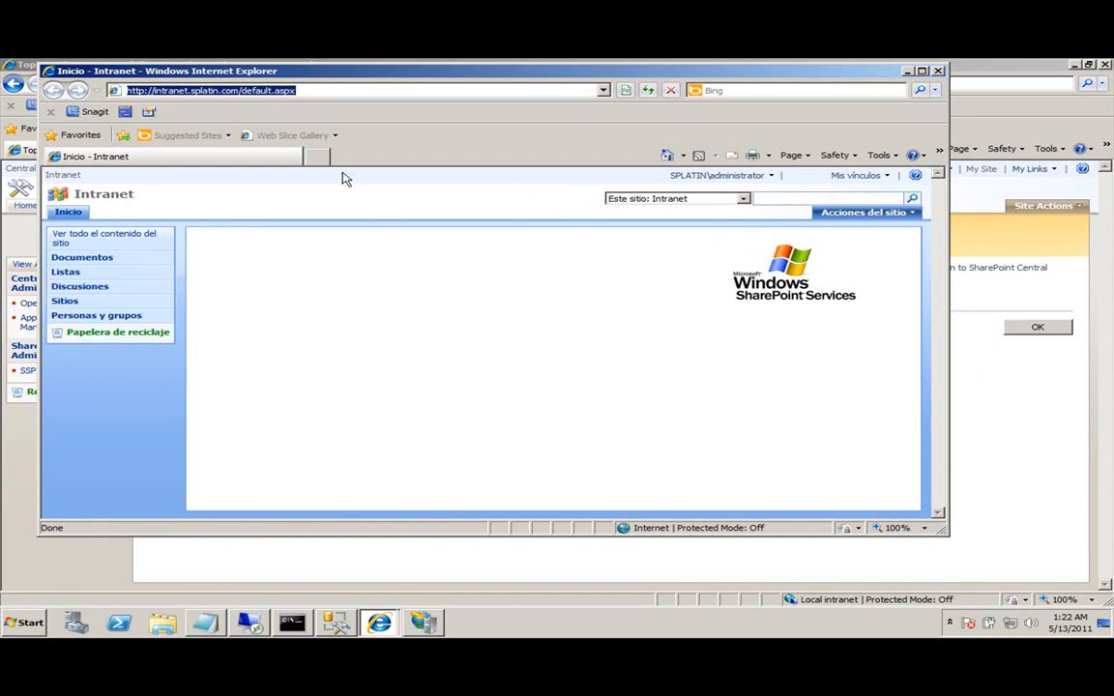
left_click(274, 90)
left_click_drag(256, 90, 296, 90)
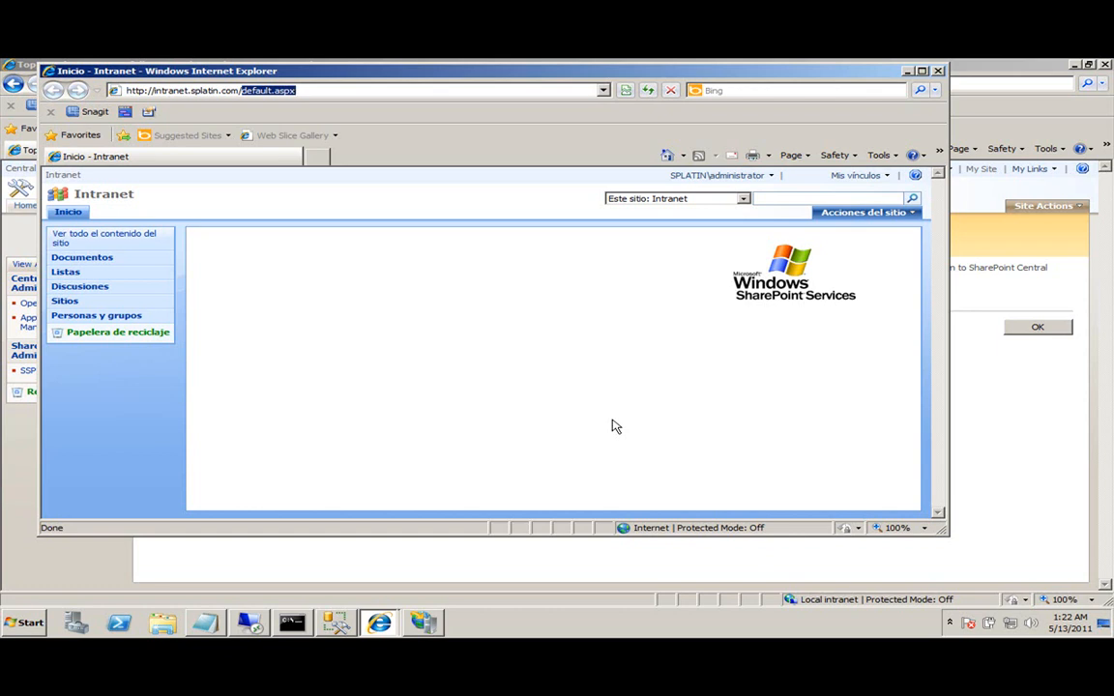
left_click(317, 91)
double_click(298, 91)
left_click(238, 90)
left_click_drag(243, 90, 343, 90)
left_click(516, 343)
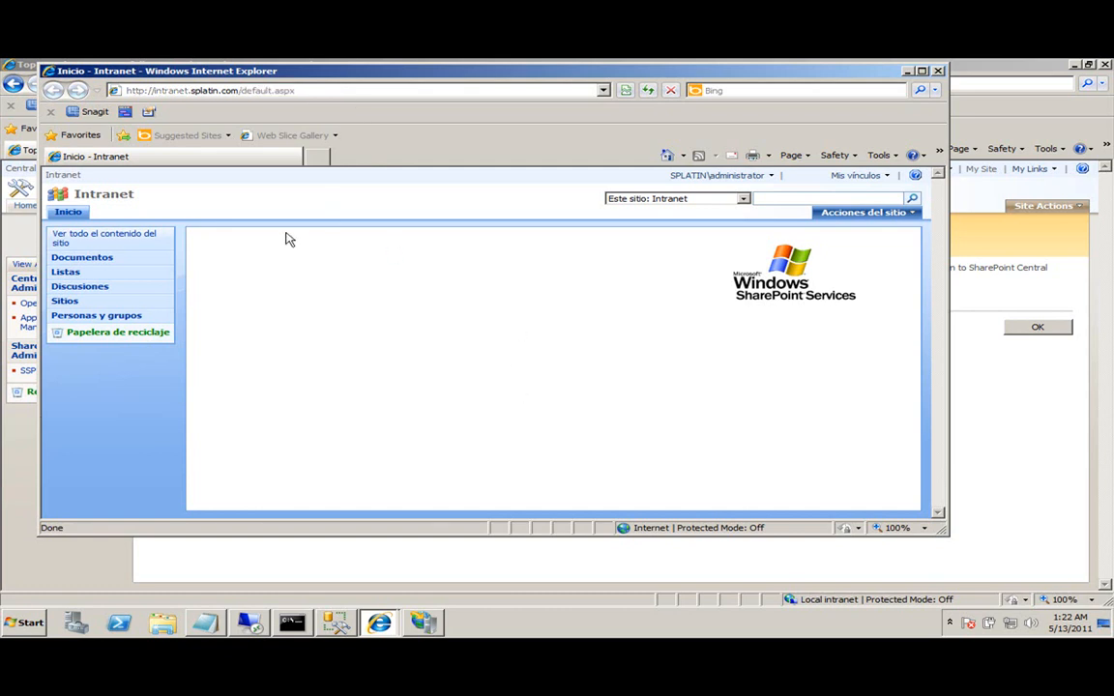
left_click(427, 626)
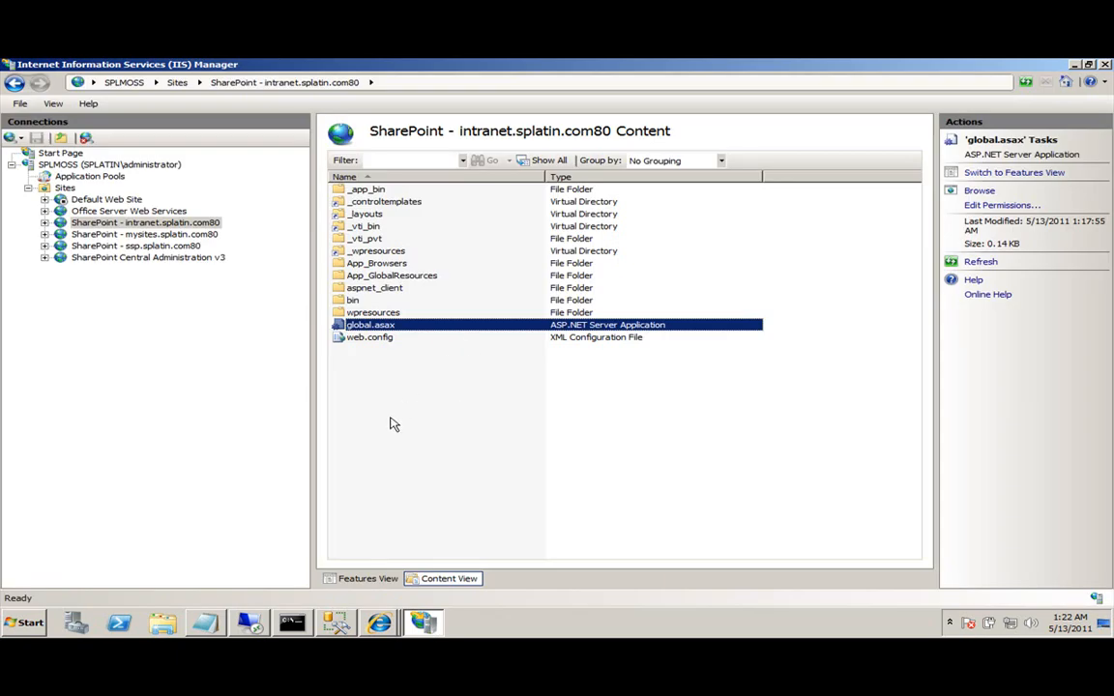
left_click(413, 415)
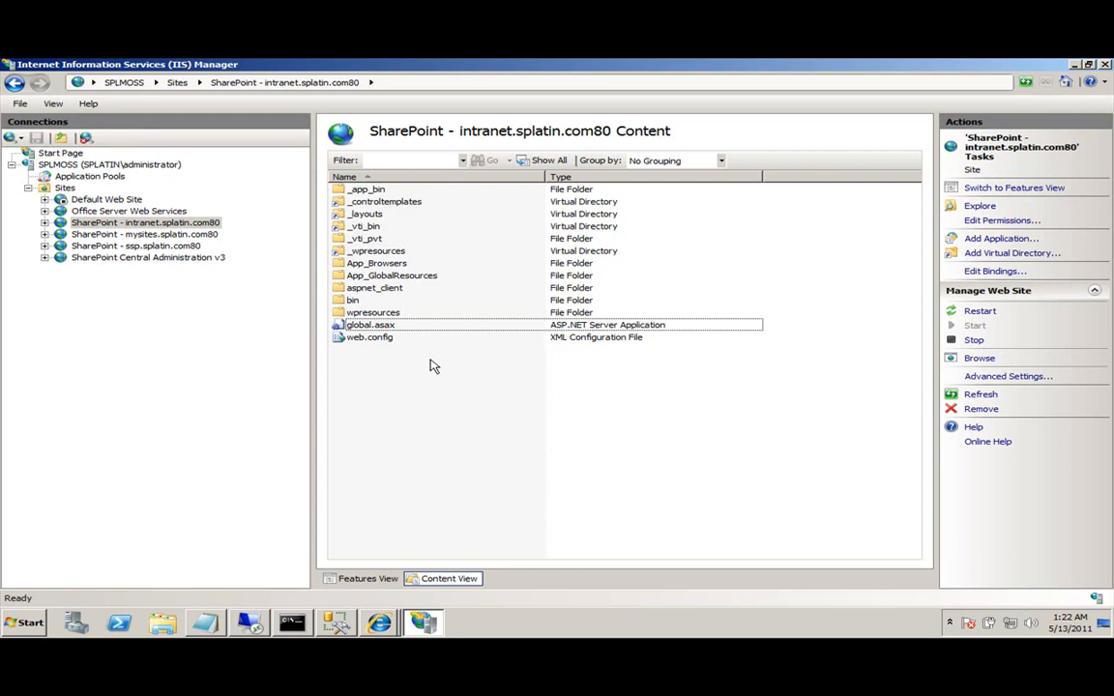
key("alt+Tab")
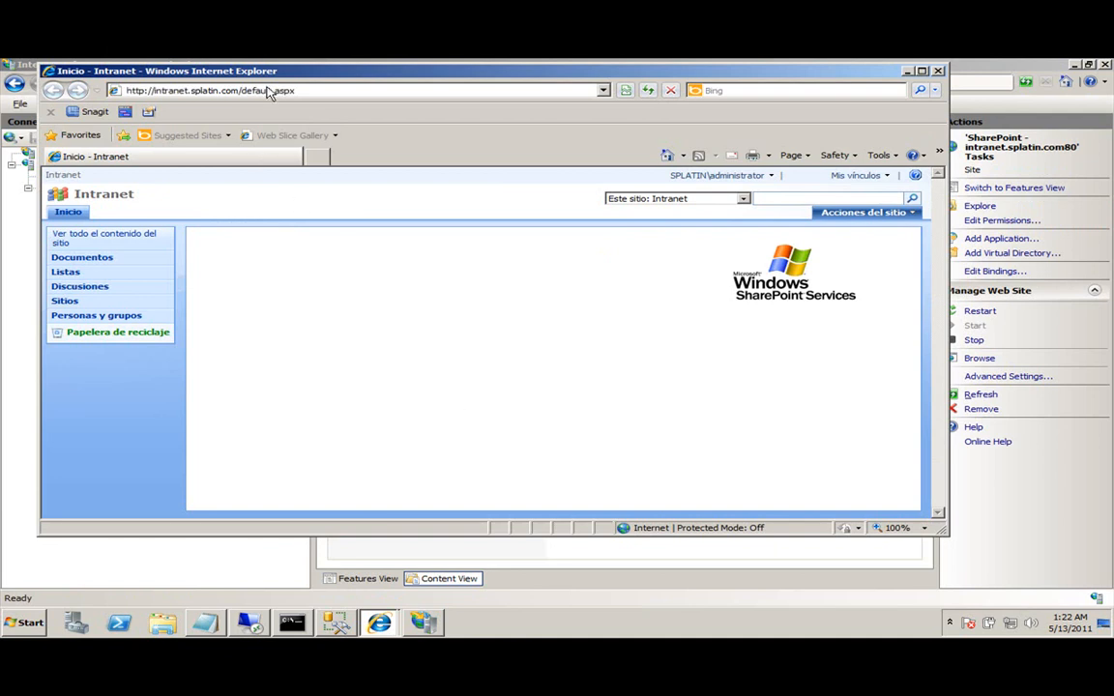
From Site Settings > People and Groups, start adding users to Integrantes Intranet.
left_click(853, 213)
left_click(837, 305)
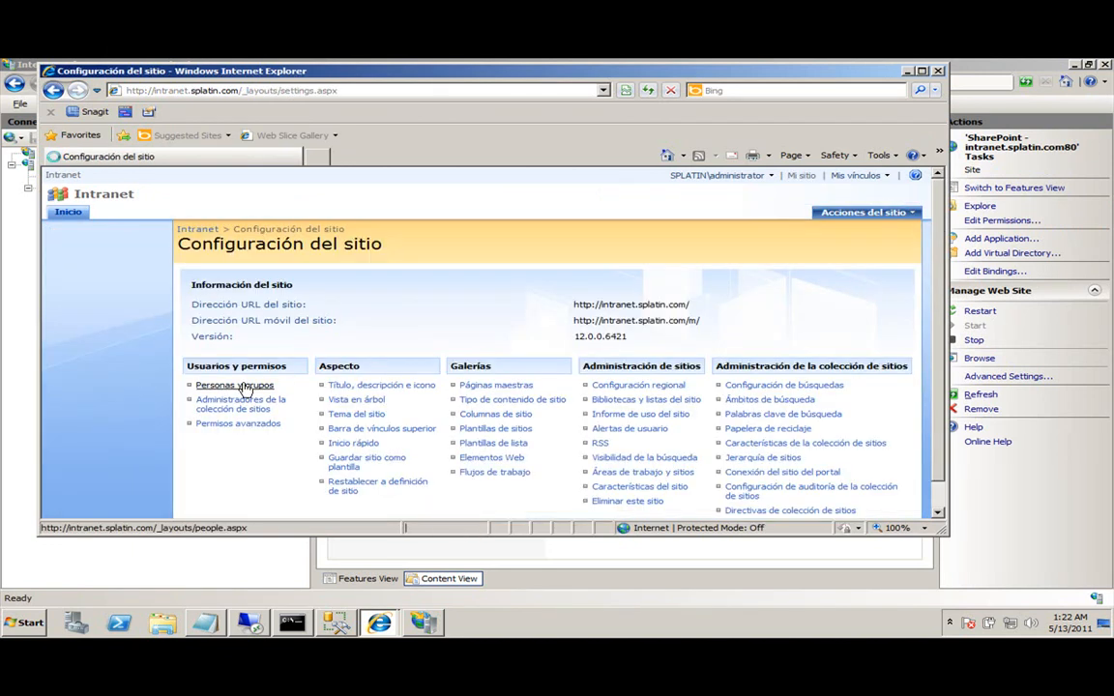
left_click(237, 386)
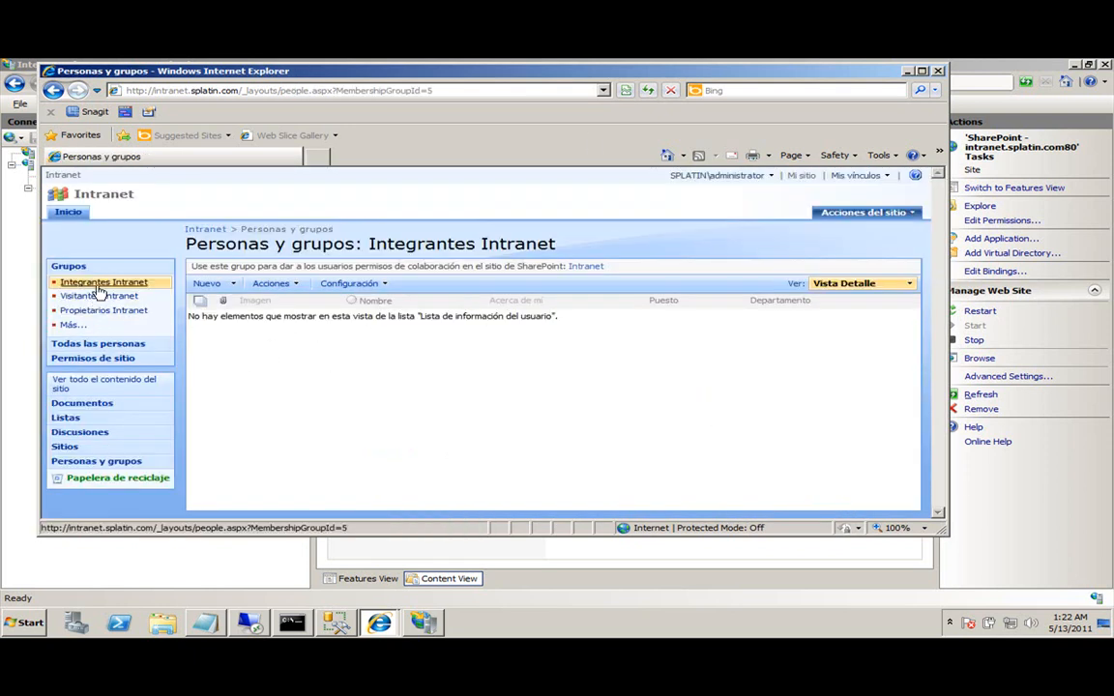
left_click(232, 285)
left_click(271, 303)
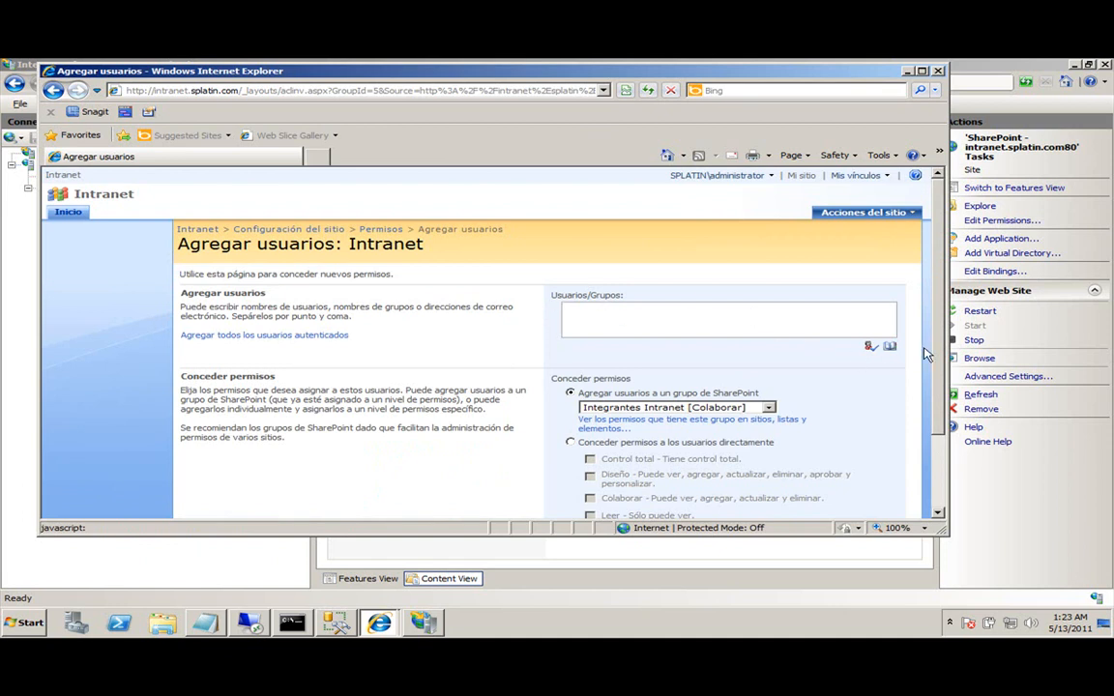
Search the people picker for a user, select NT AUTHORITY\authenticated users, and return home.
left_click(890, 346)
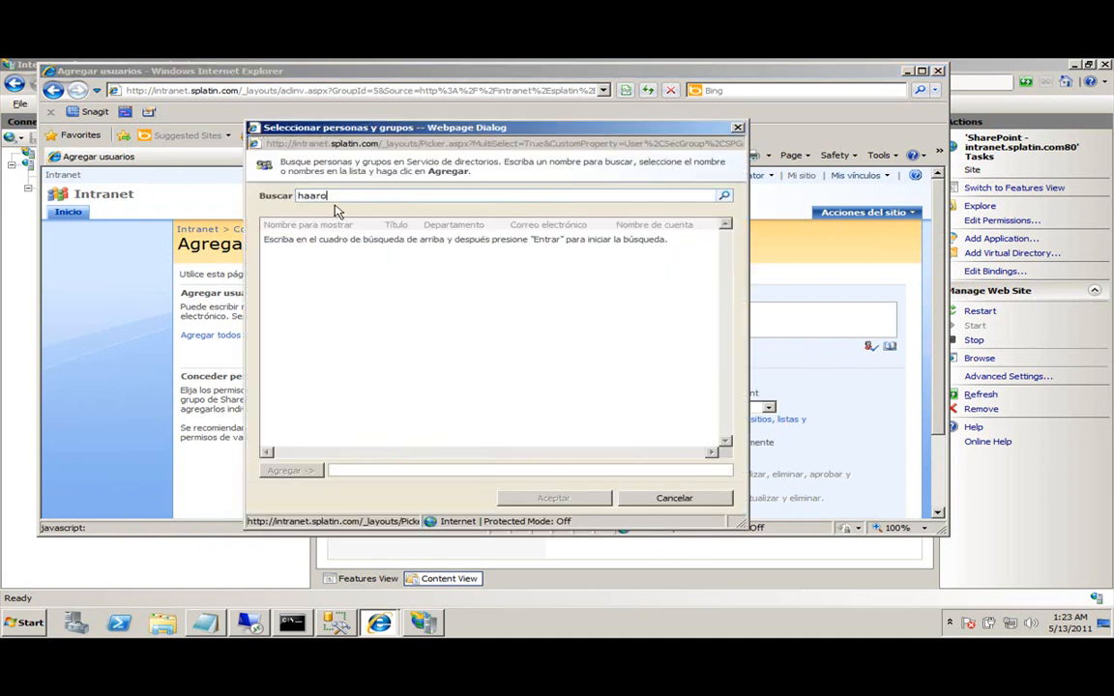
type("haaron")
key("Return")
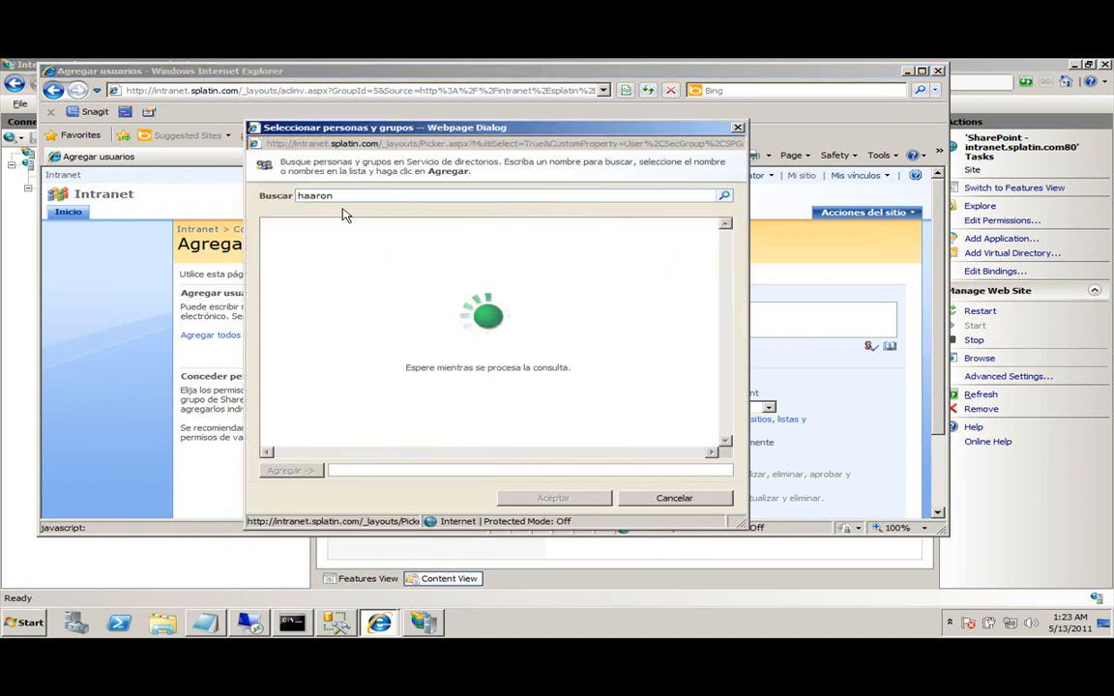
left_click_drag(473, 450, 597, 462)
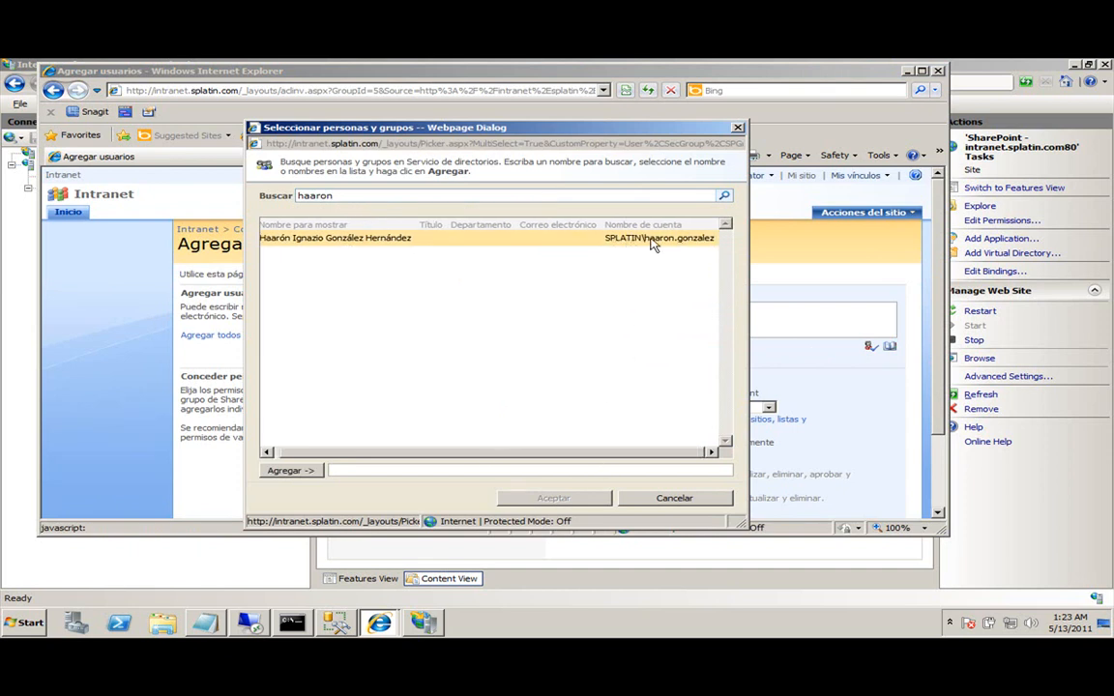
left_click(677, 499)
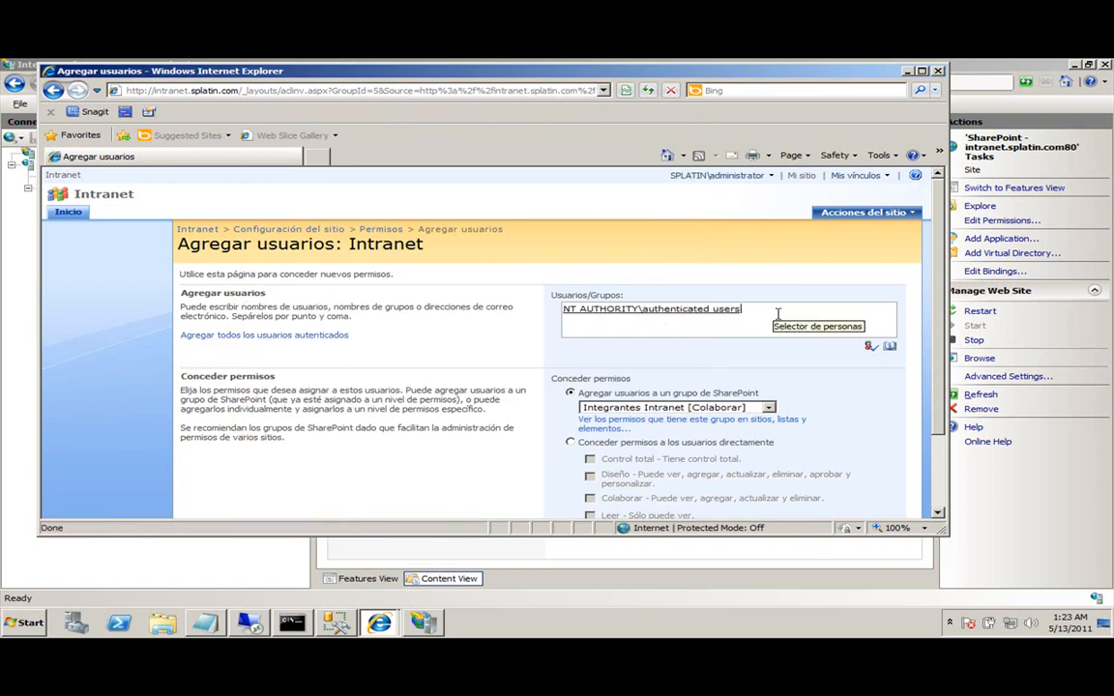
left_click_drag(783, 314, 578, 327)
left_click(593, 318)
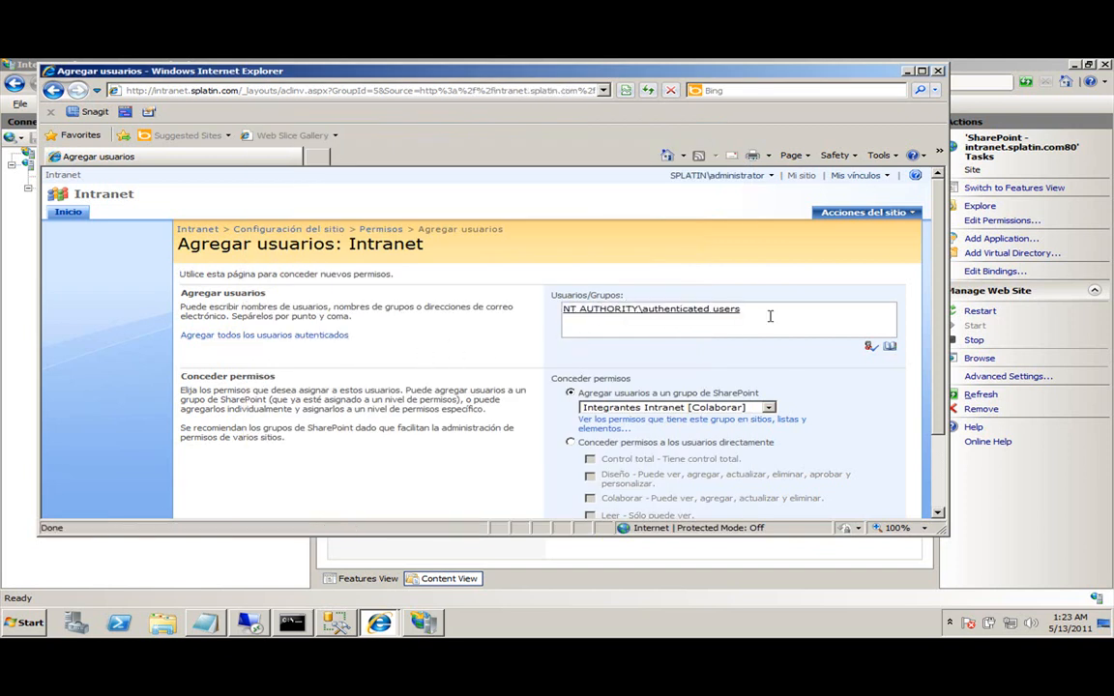
left_click_drag(760, 315, 542, 311)
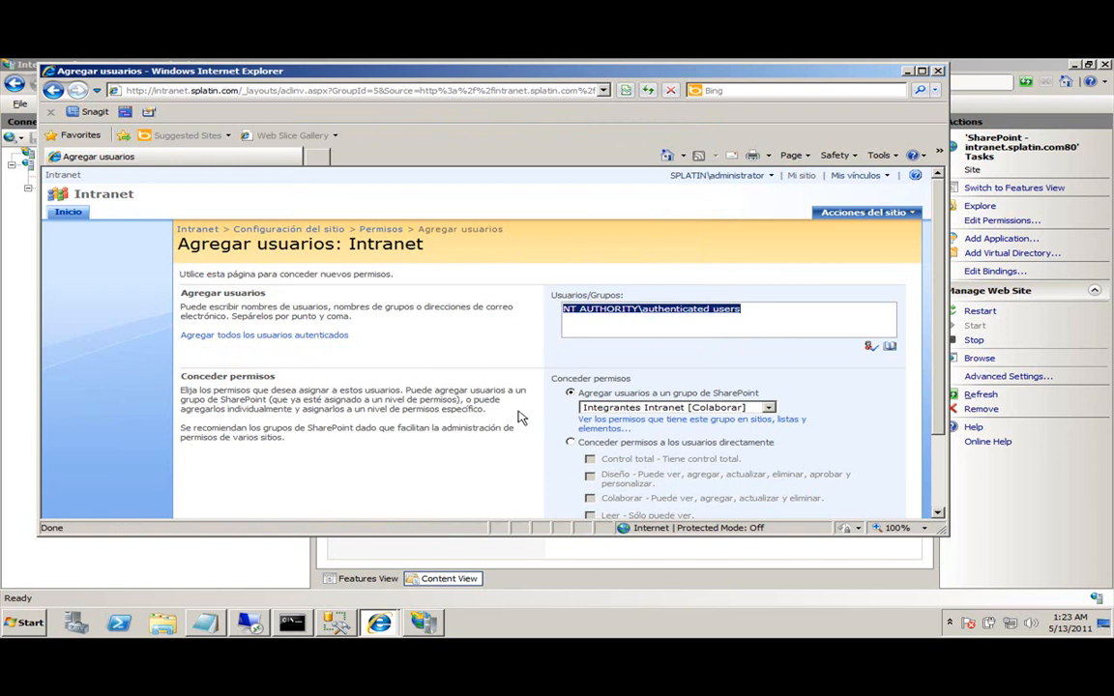
scroll(471, 377, "down", 2)
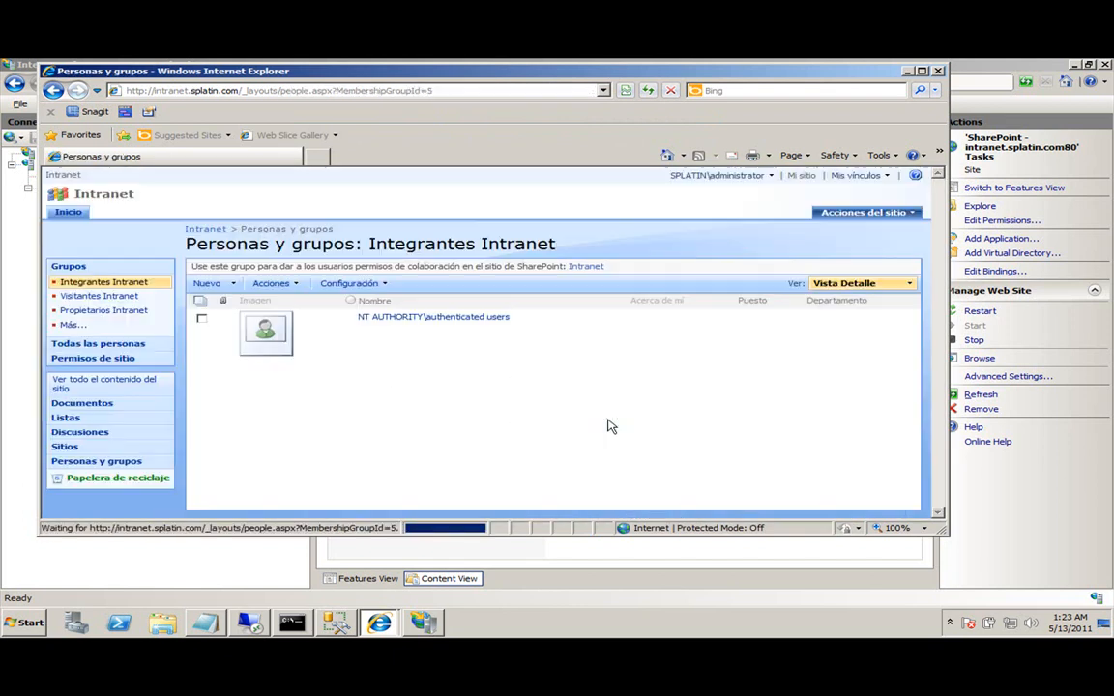
left_click(60, 212)
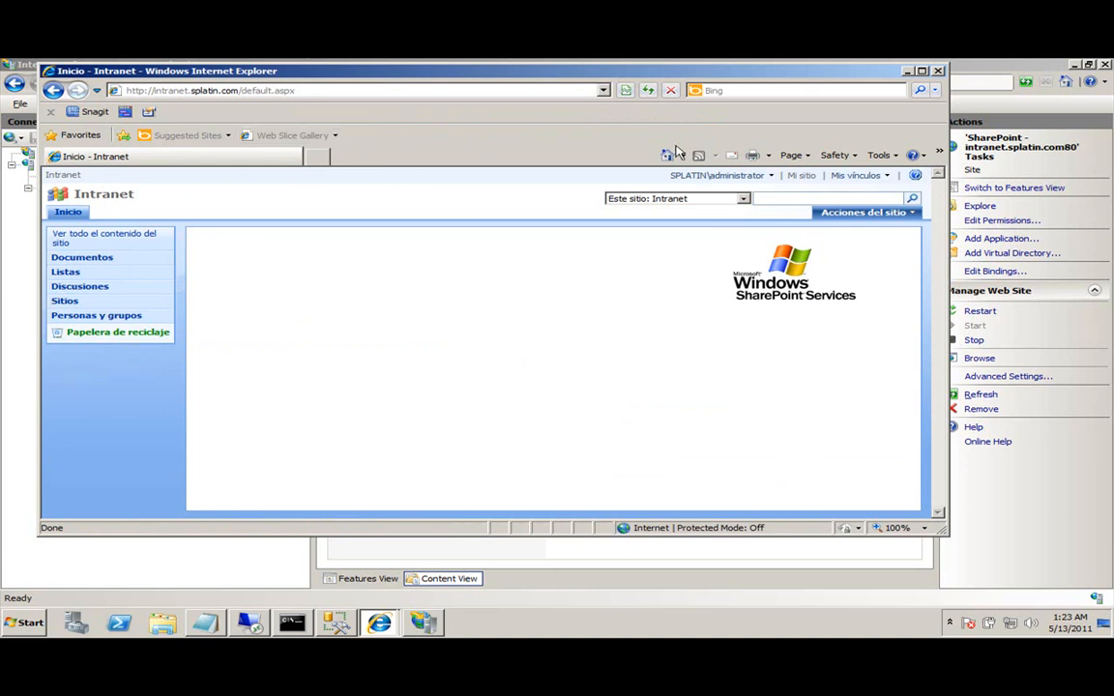
Sign in to the Intranet as a different user, reload the page and maximize the browser.
left_click(714, 176)
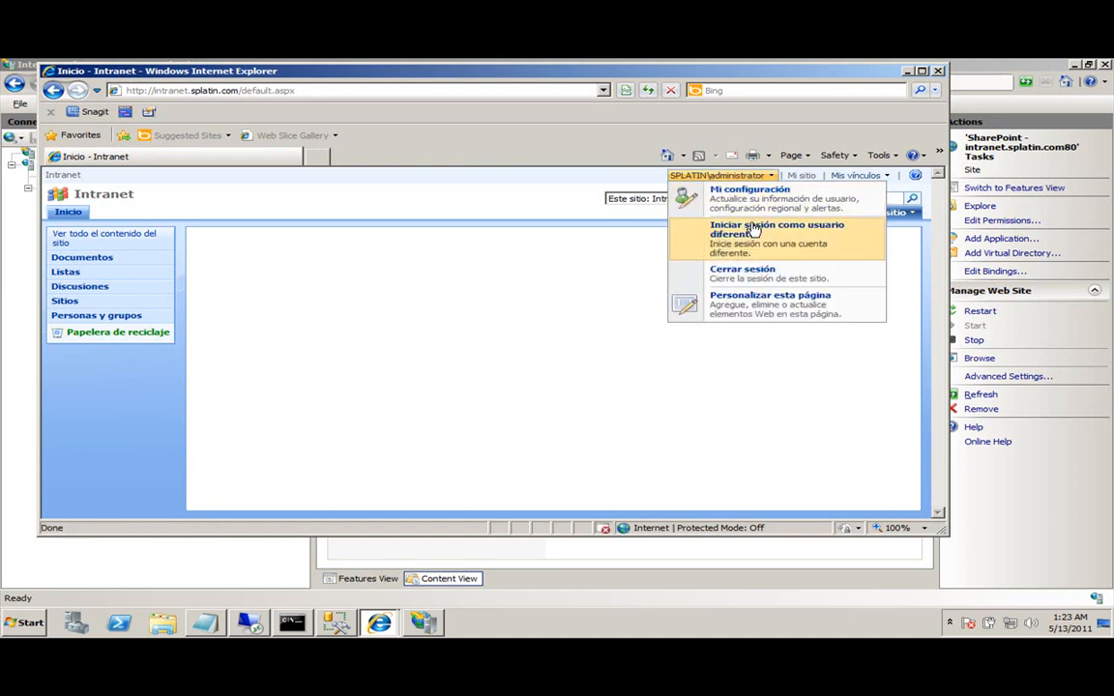
left_click(735, 240)
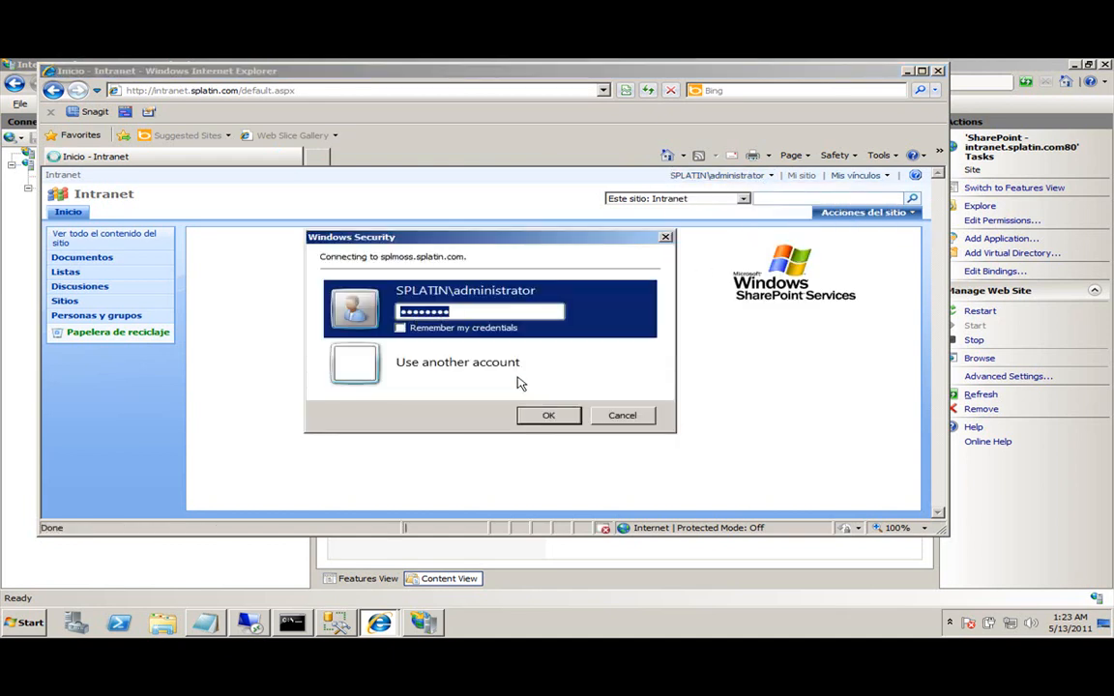
left_click(473, 368)
type("haaron.")
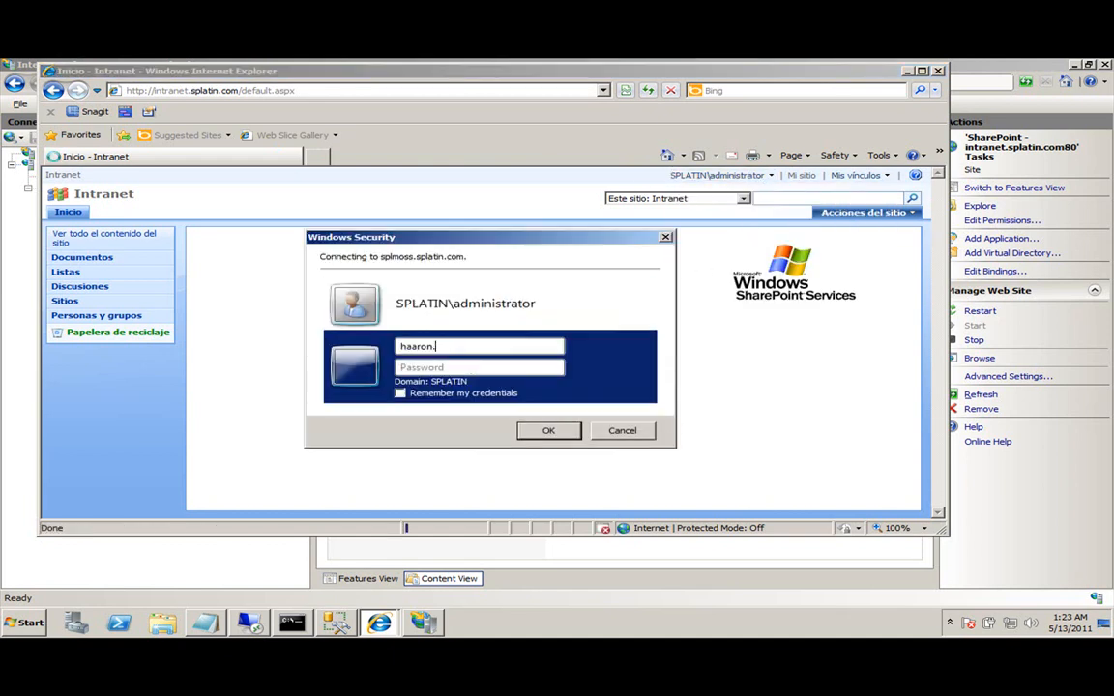
type("••")
key("Return")
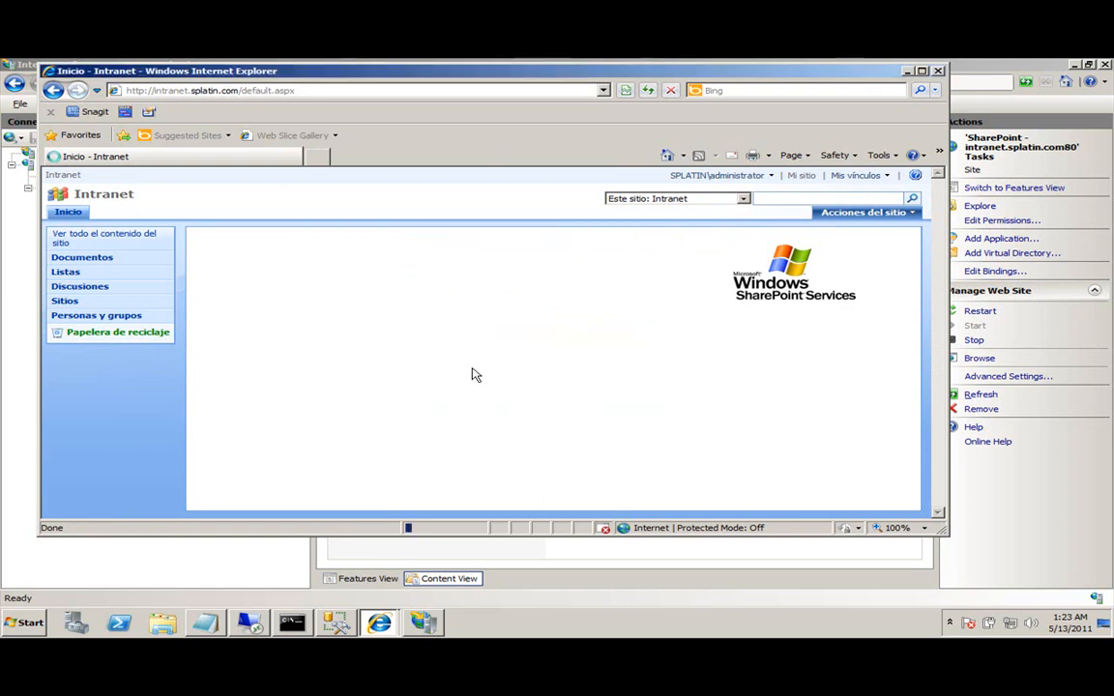
left_click(648, 92)
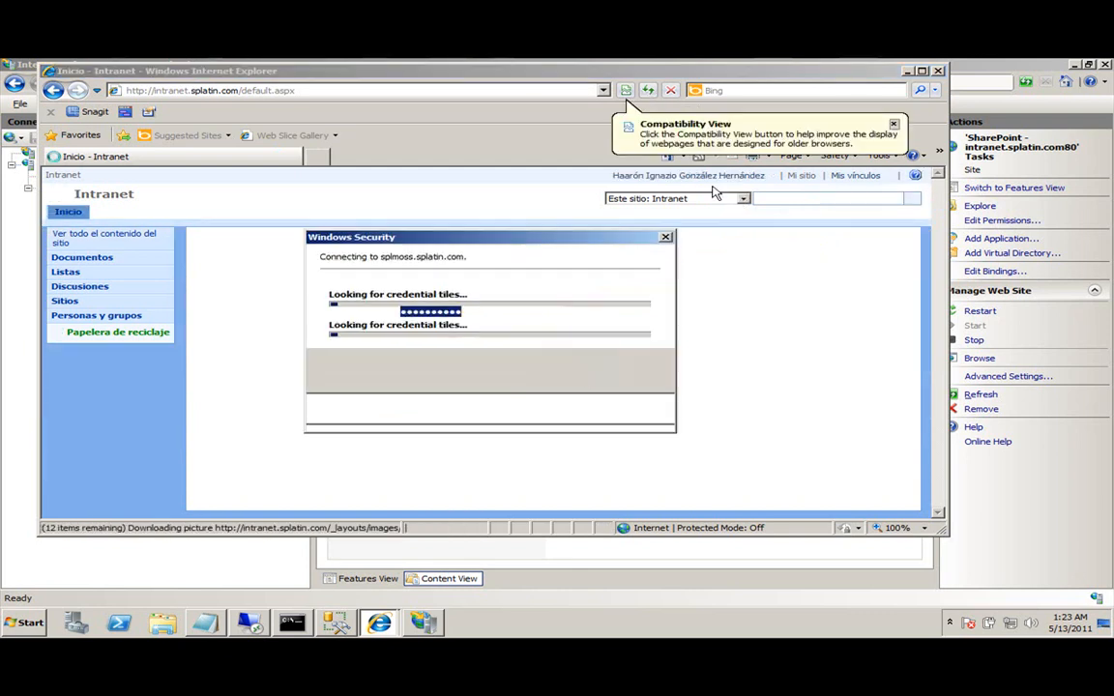
left_click(562, 418)
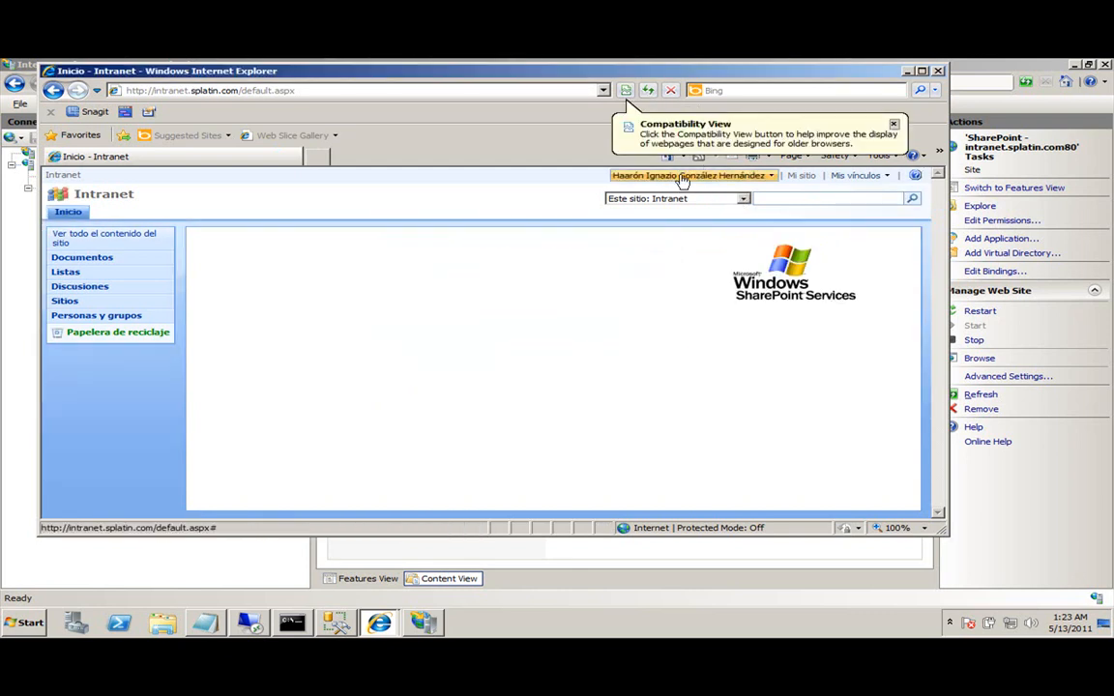
left_click(684, 176)
left_click(684, 177)
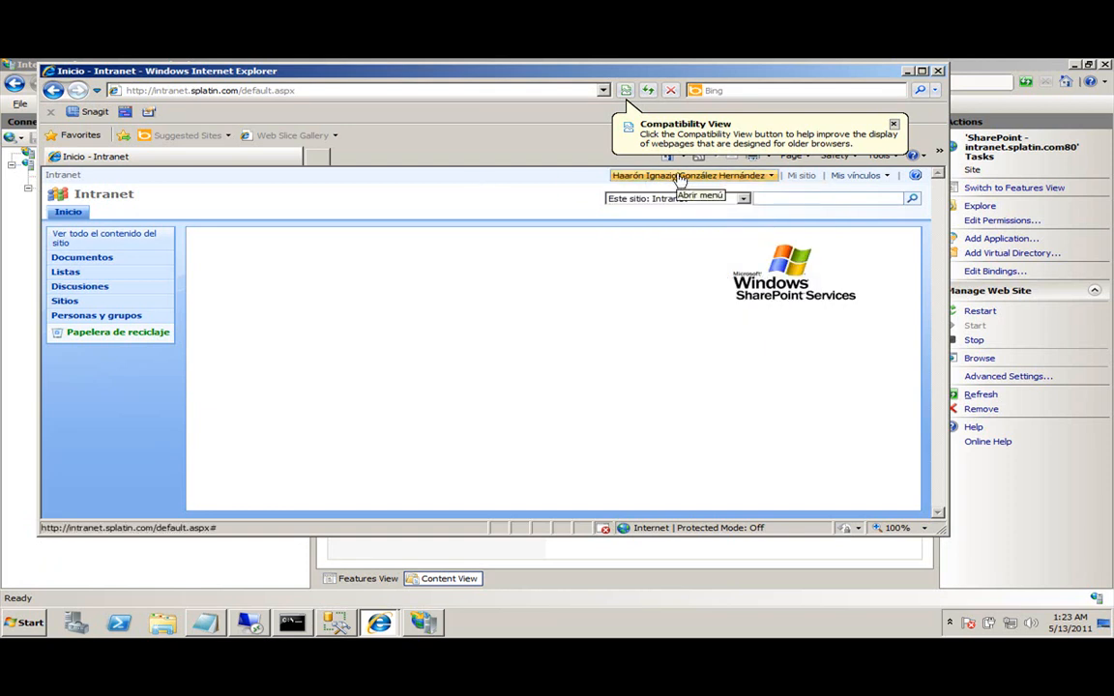
left_click(894, 124)
double_click(268, 69)
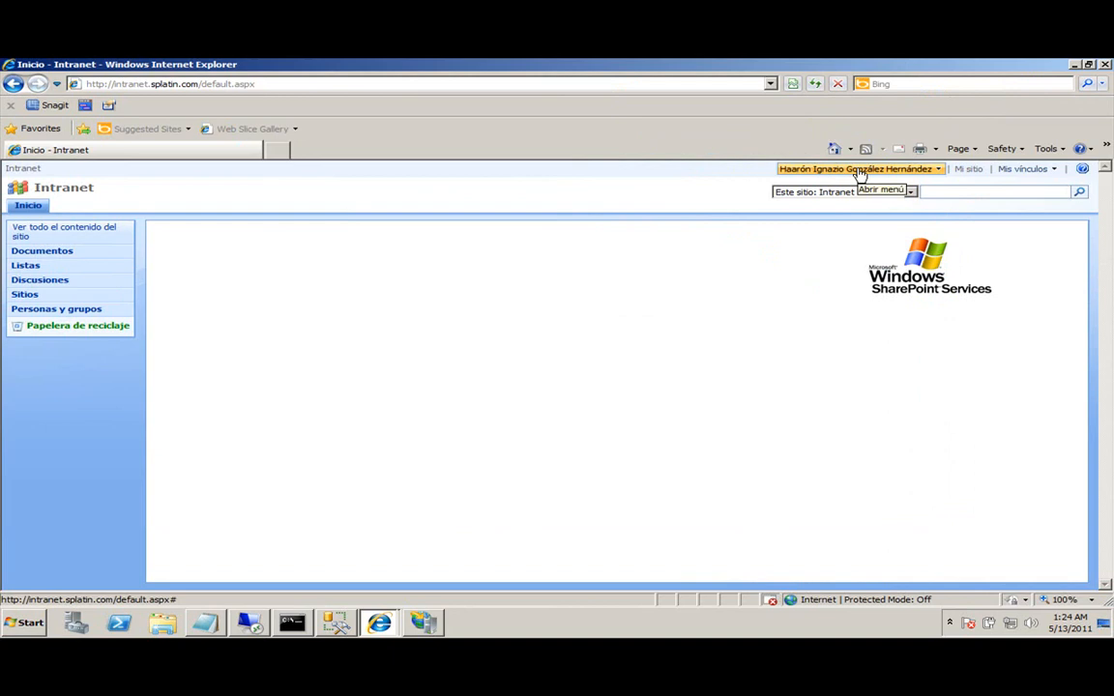
Add the Intranet address to Internet Explorer's Local intranet zone sites.
left_click(218, 85)
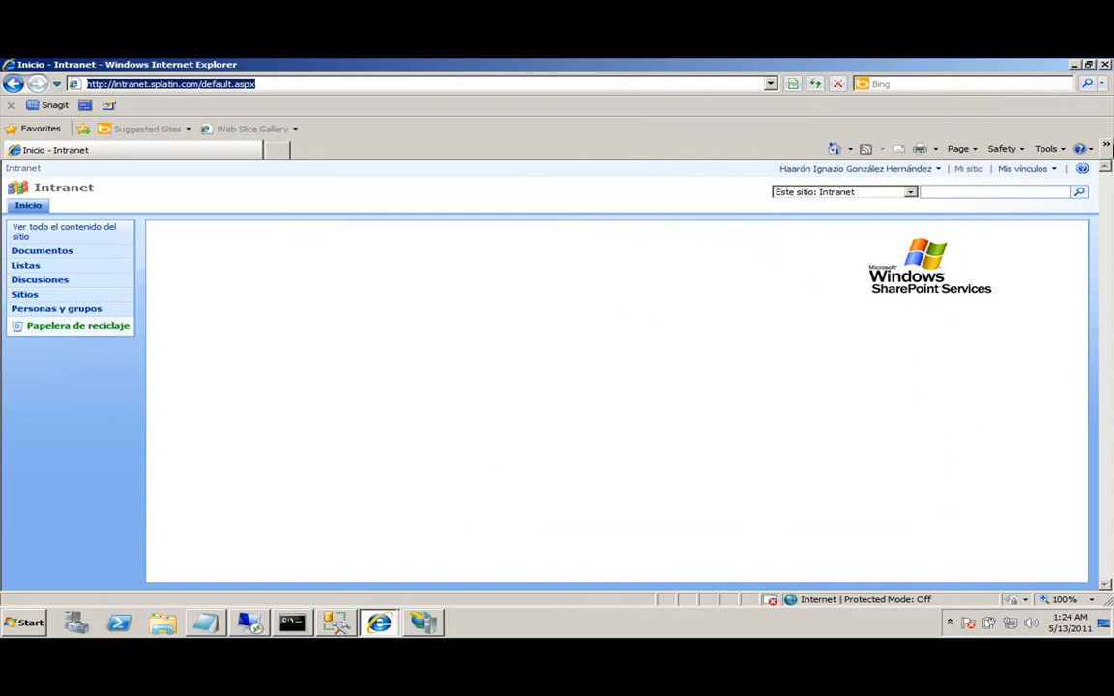
left_click(1050, 153)
left_click(879, 410)
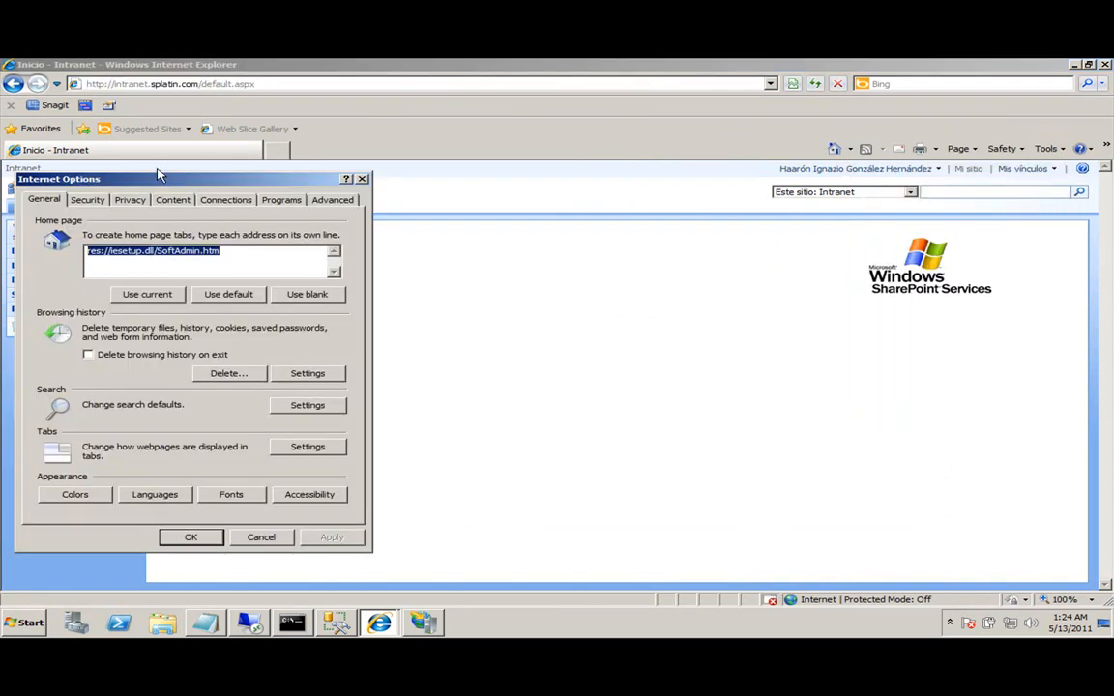
left_click(87, 203)
left_click(198, 254)
left_click(136, 254)
left_click(301, 300)
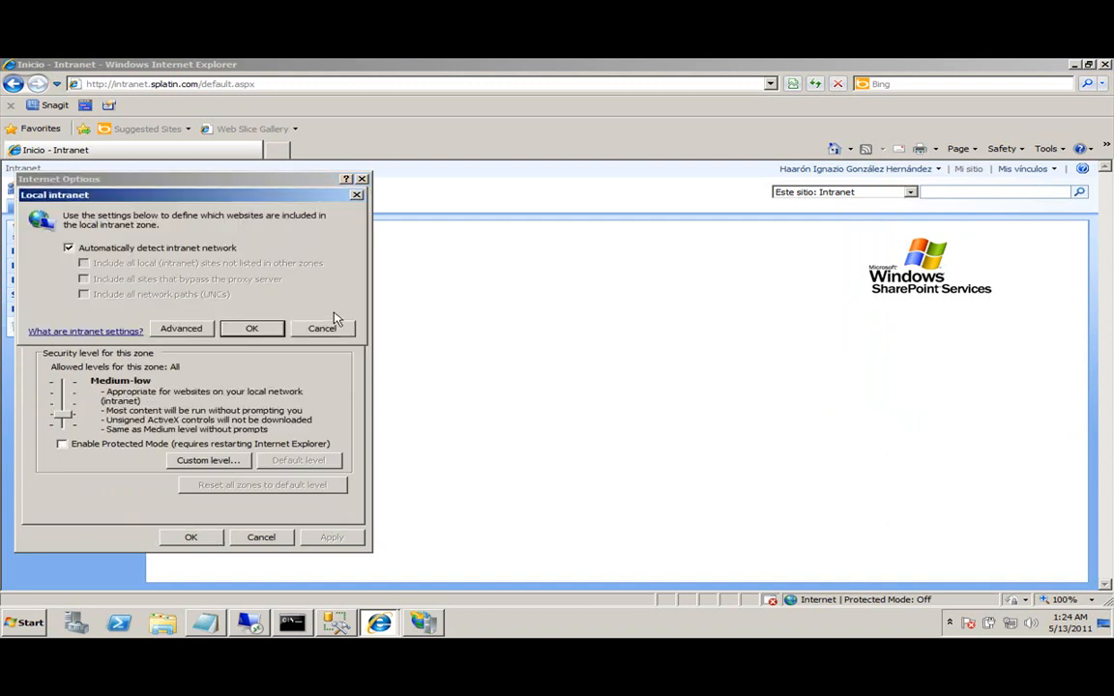
left_click(181, 329)
left_click(301, 291)
left_click(304, 423)
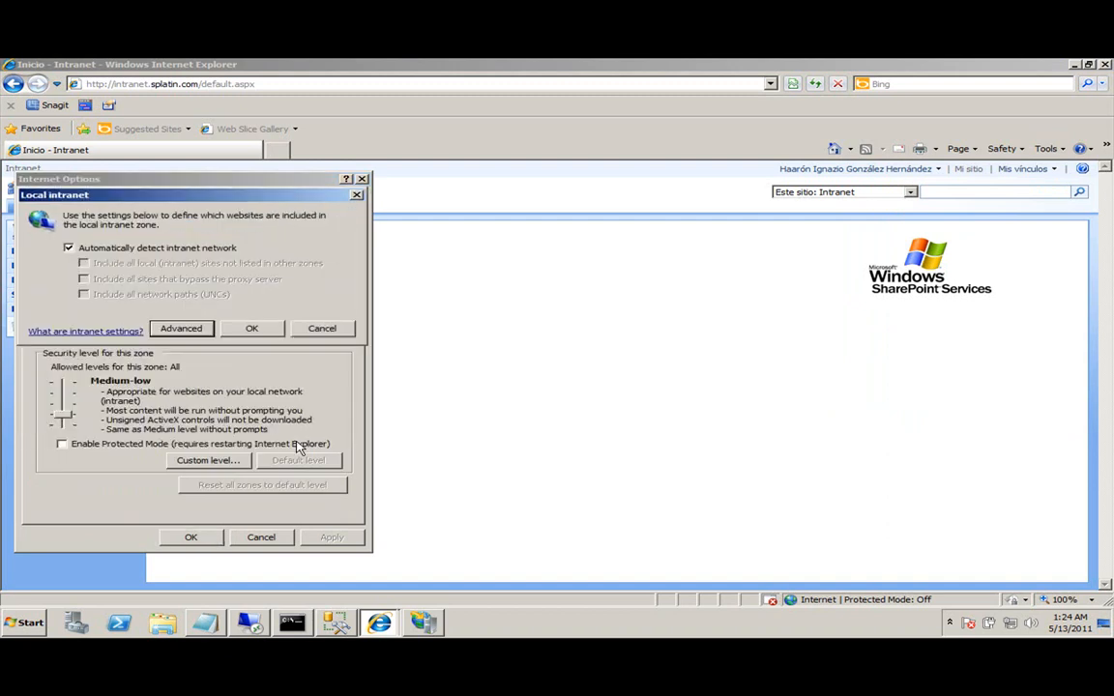
left_click(247, 328)
Apply Internet Options, reload the Intranet page, dismiss Compatibility View, and minimize the browser.
left_click(193, 537)
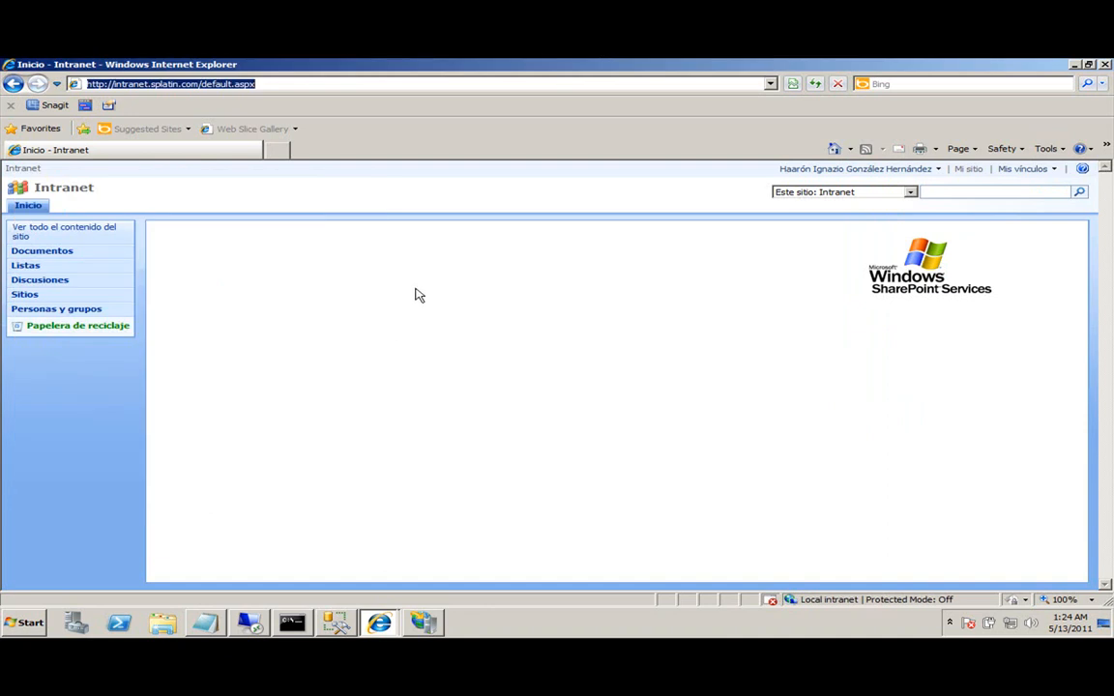
left_click(815, 84)
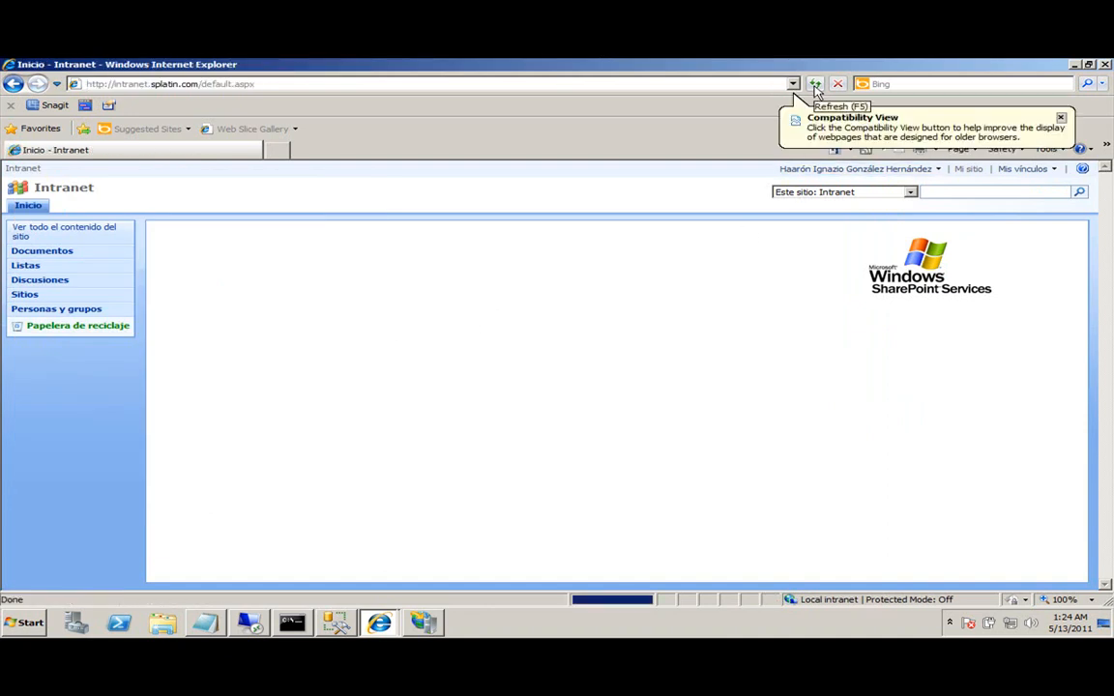
left_click(962, 108)
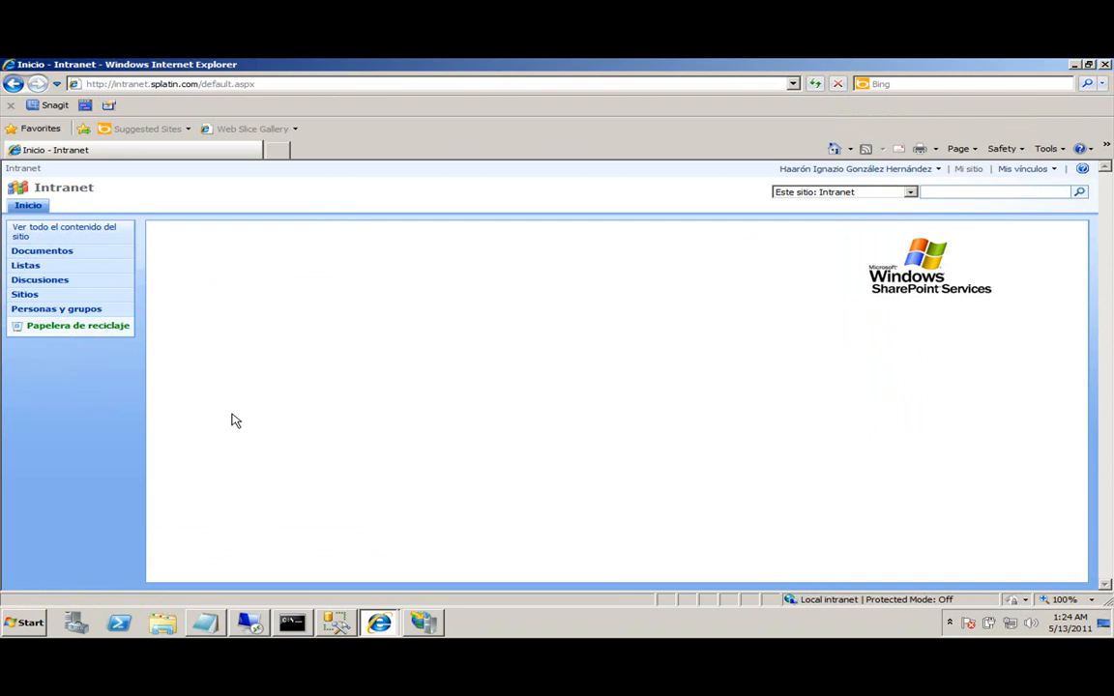
left_click(1076, 64)
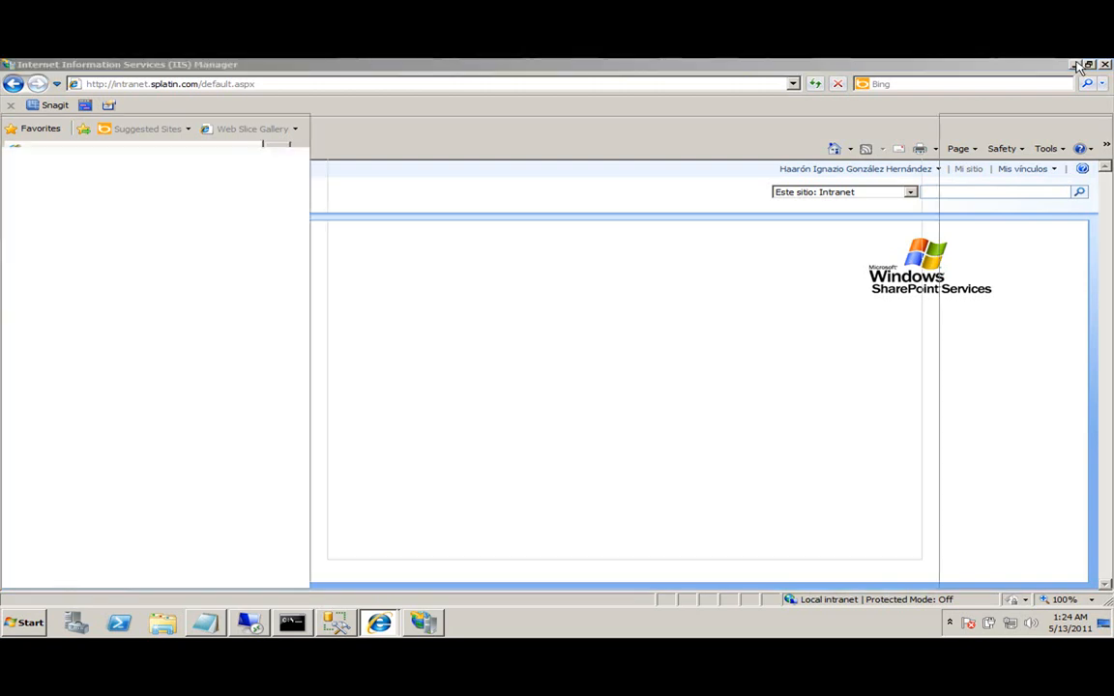
Minimize IIS Manager and the other browser, move SQL Server Management Studio left, and select Northwind.
left_click(1076, 64)
left_click(1077, 64)
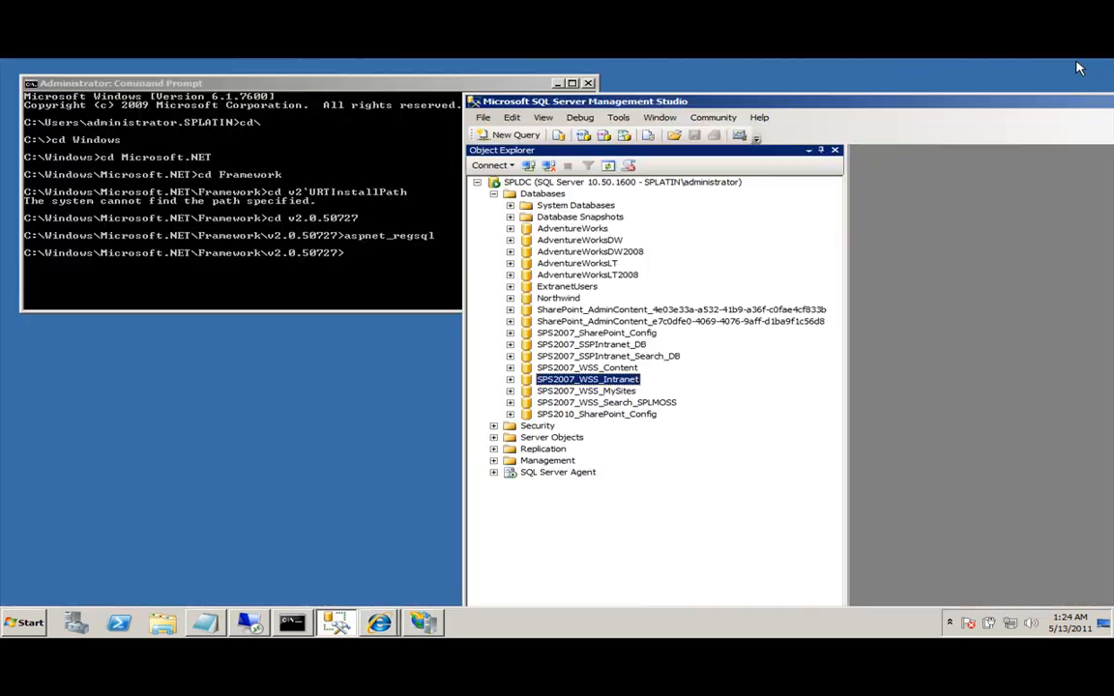
left_click_drag(1068, 104, 783, 85)
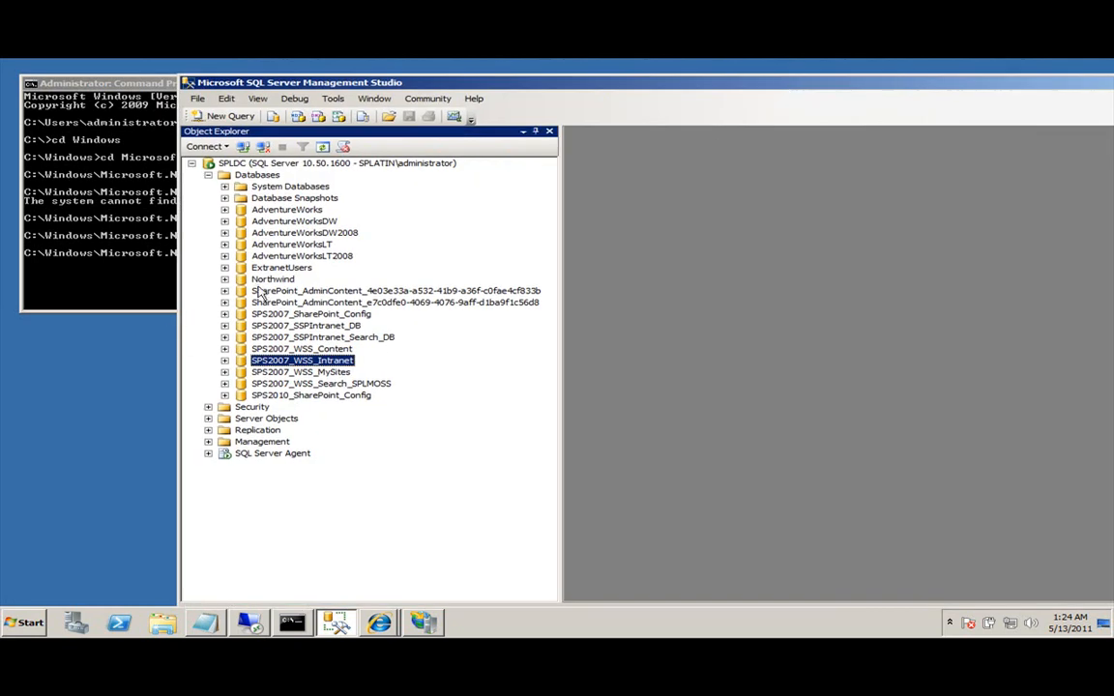
left_click(274, 279)
Expand the Microsoft Visual Studio 2008 folder under Start > All Programs.
left_click(3, 634)
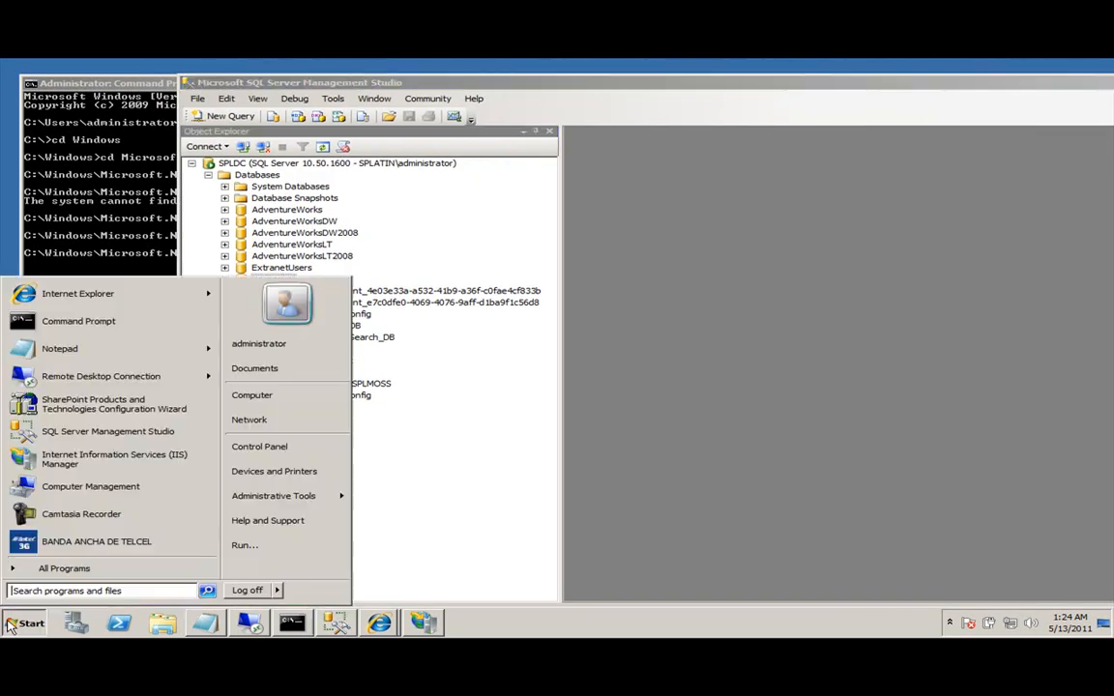
left_click(27, 568)
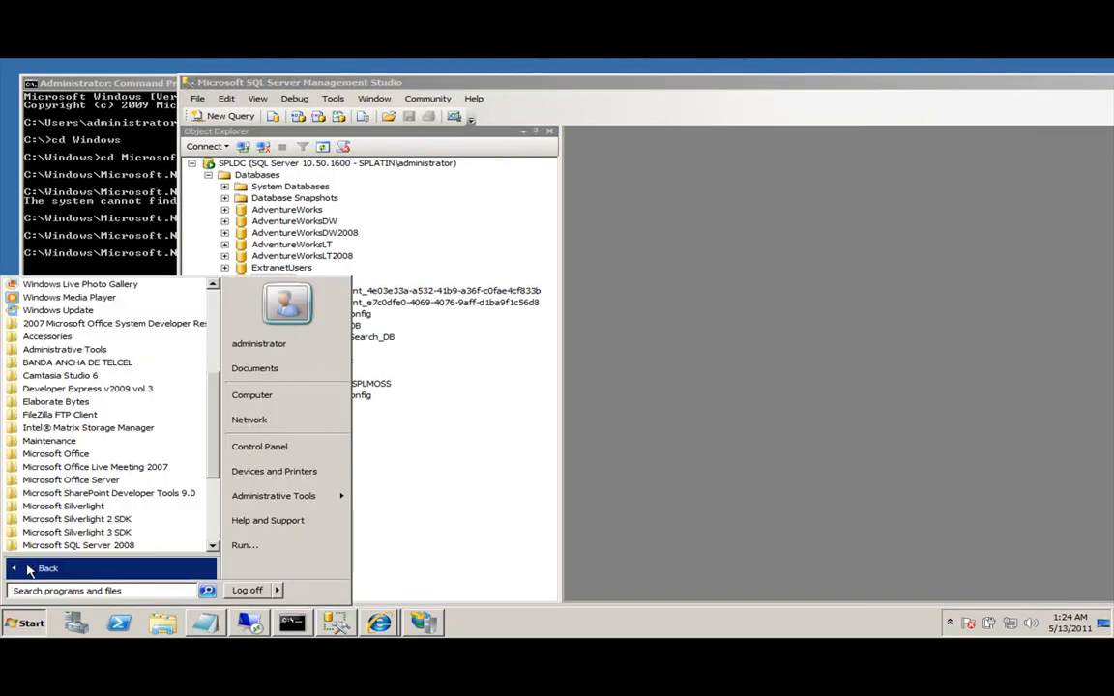
scroll(77, 445, "down", 4)
left_click(97, 427)
Launch Visual Studio 2008 with Visual C# settings and create an Empty Web Site targeting .NET Framework 2.0.
left_click(107, 453)
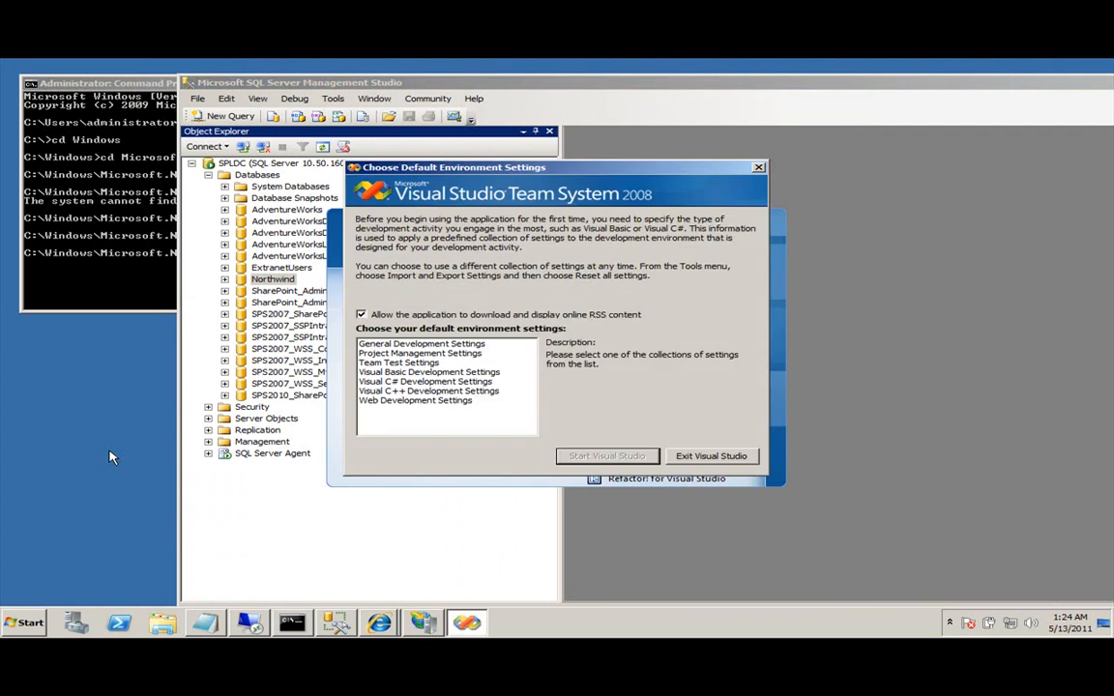
left_click(433, 382)
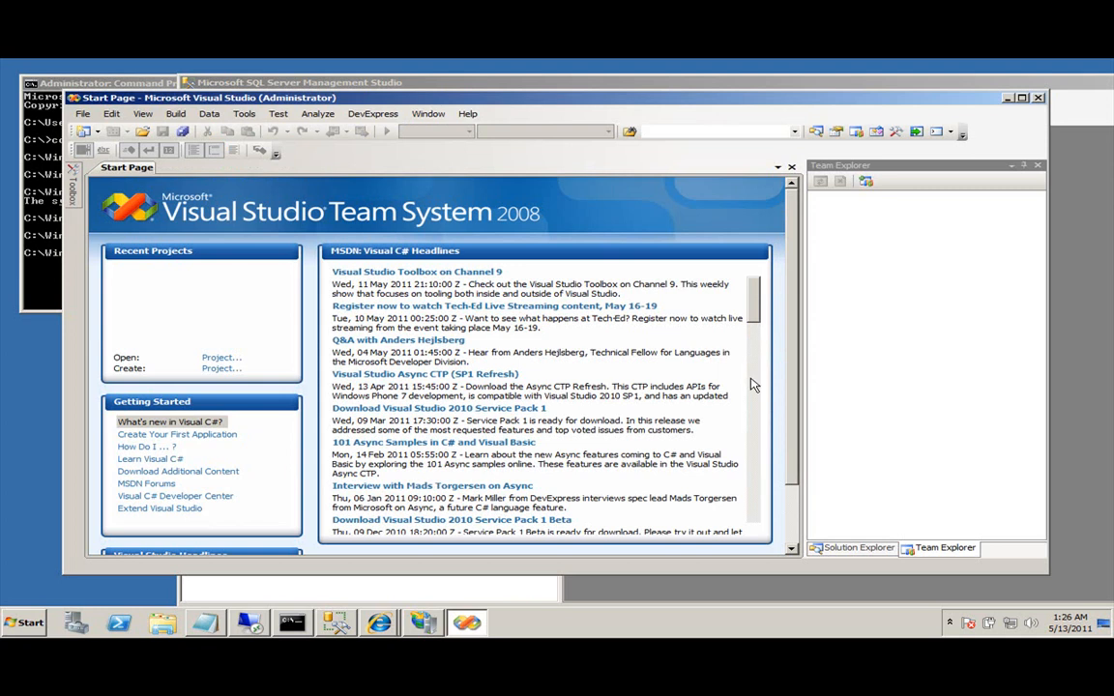
left_click(82, 116)
mouse_move(111, 135)
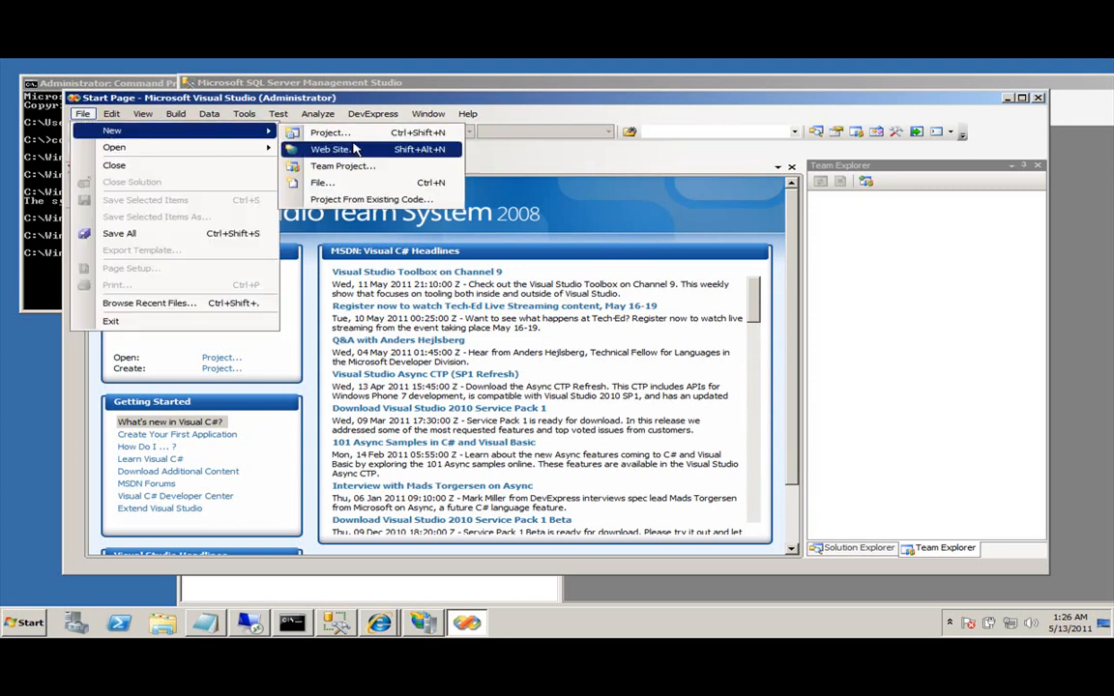
left_click(348, 148)
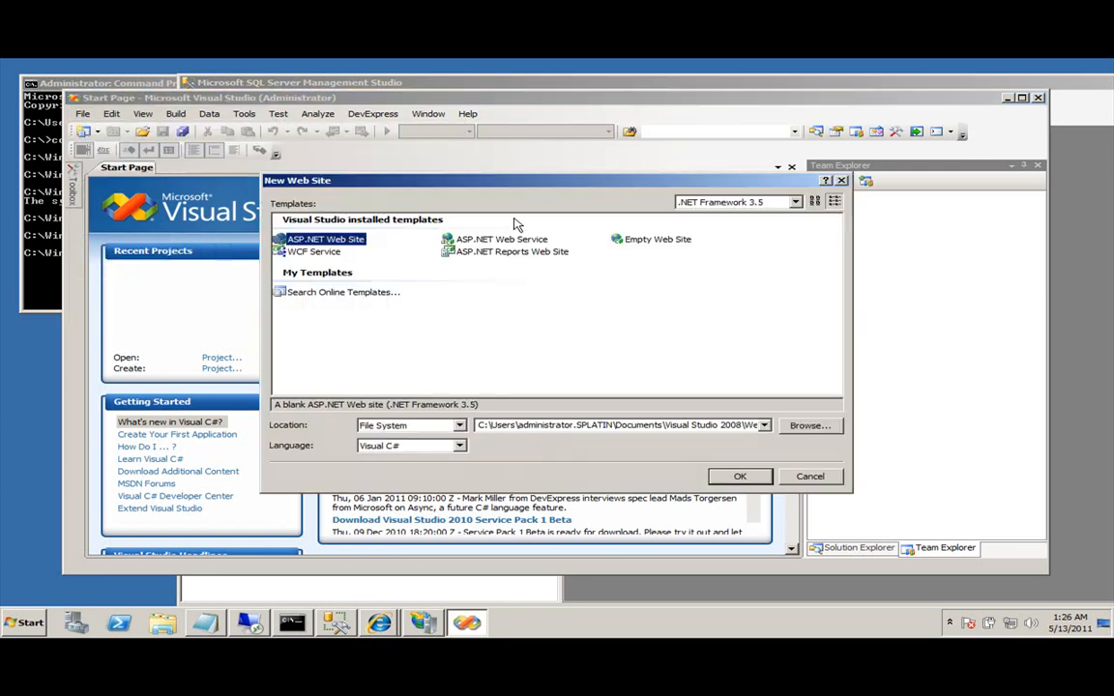
left_click(760, 209)
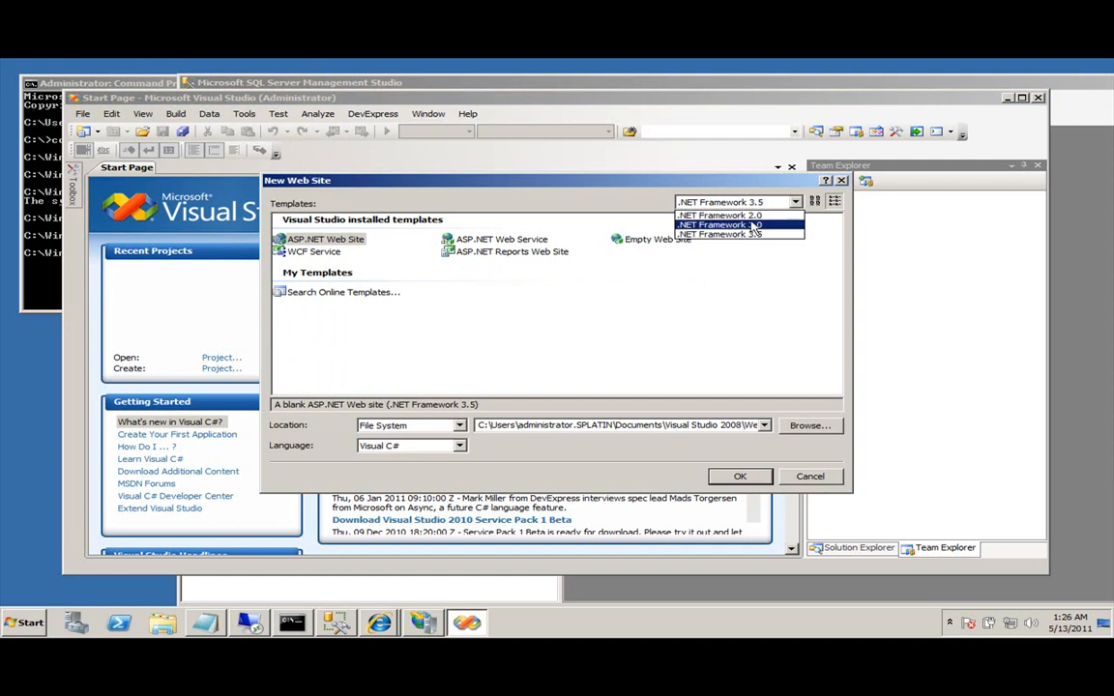
left_click(721, 214)
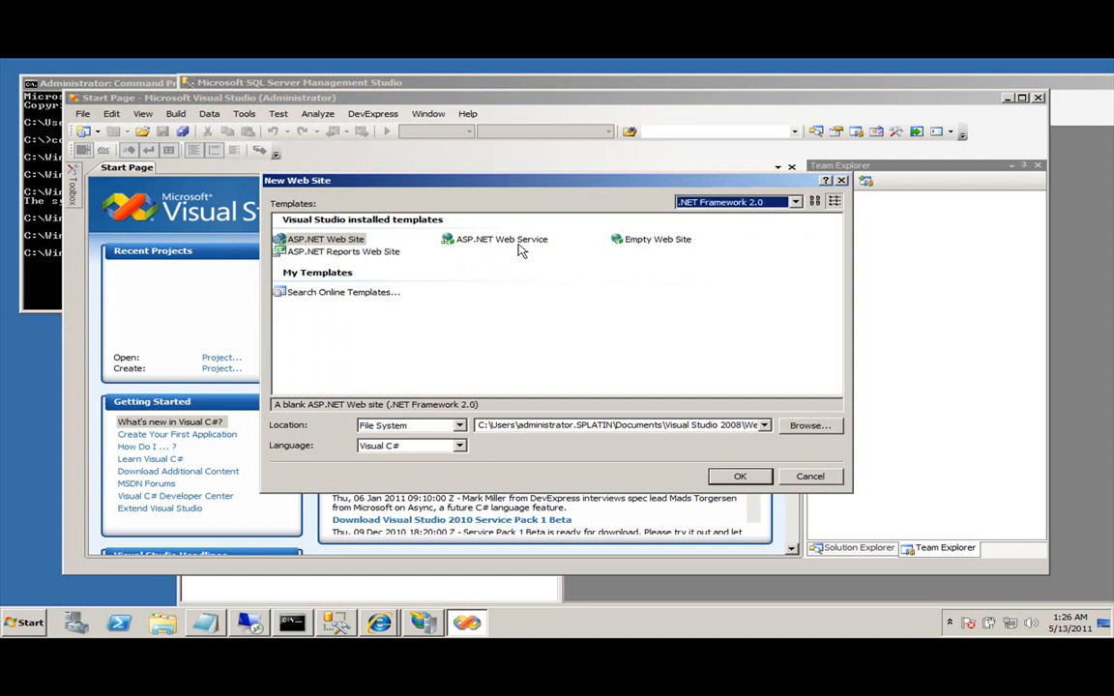
left_click(626, 239)
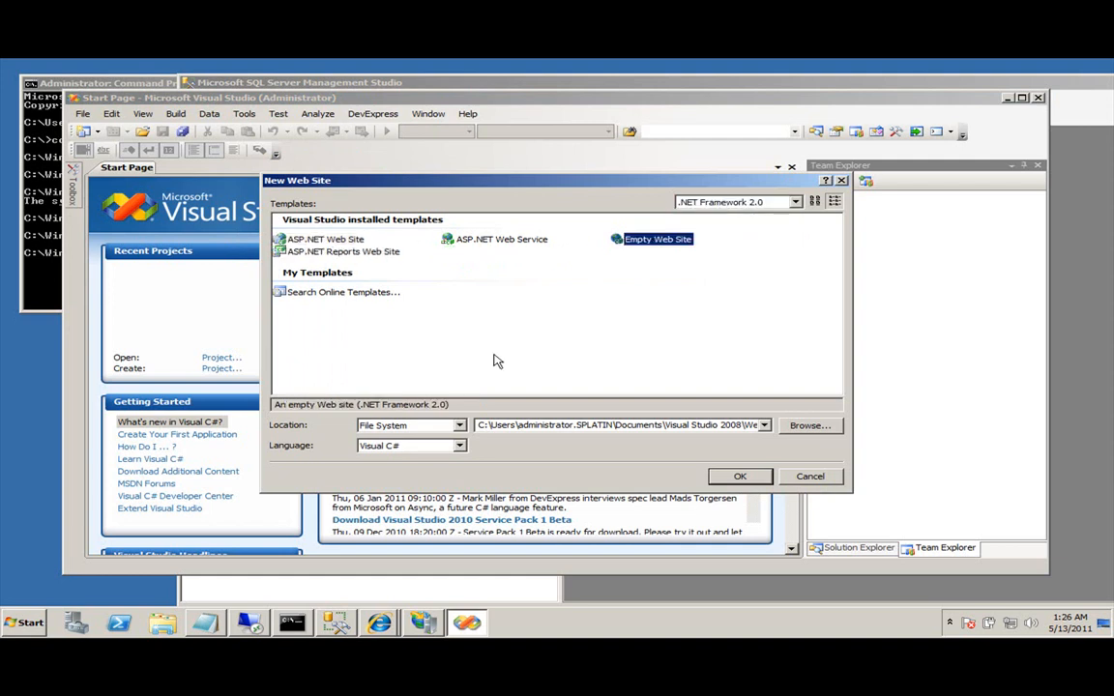
left_click(735, 477)
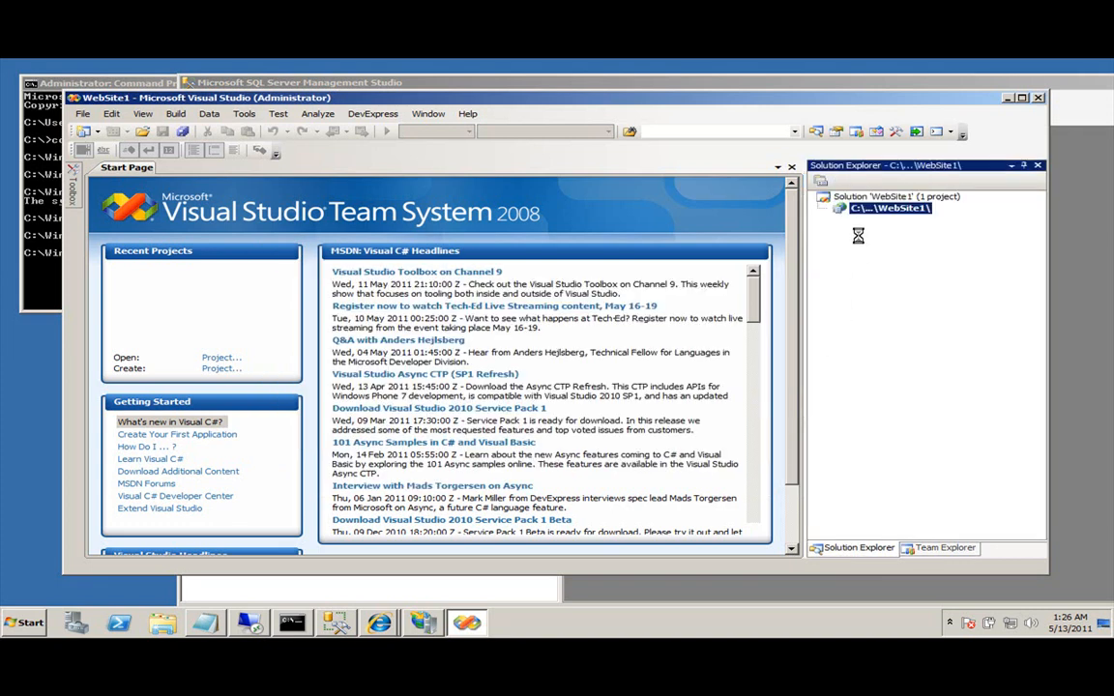
Add a Web Configuration File named Web.config to WebSite1 via Add New Item.
right_click(878, 207)
left_click(908, 250)
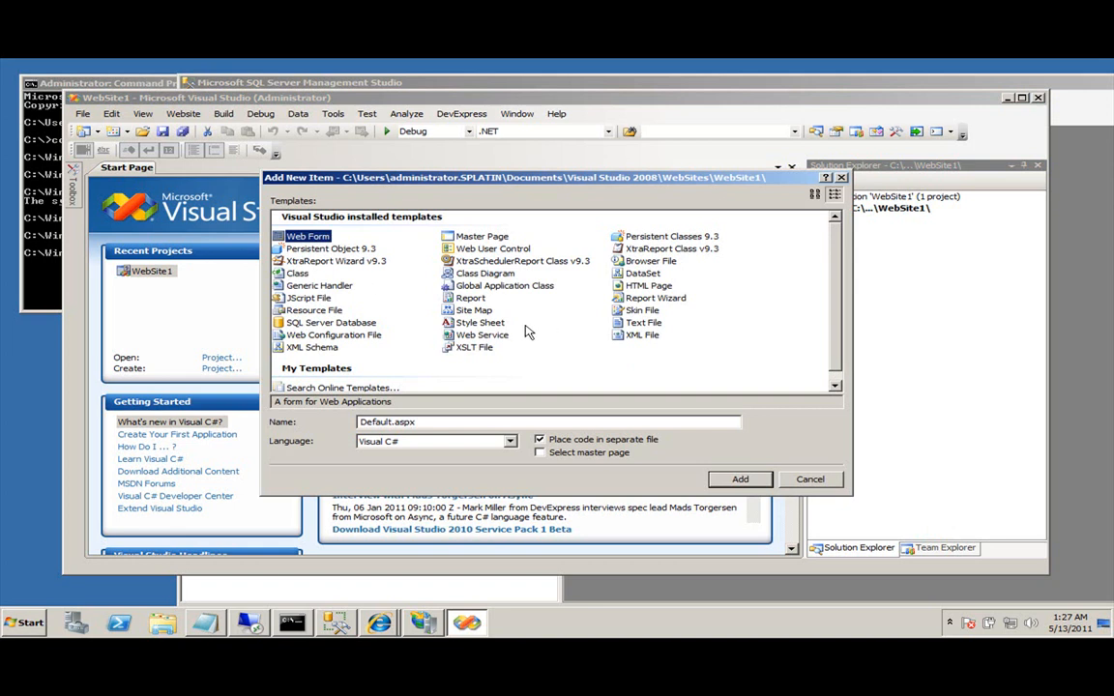
left_click(330, 323)
left_click(324, 335)
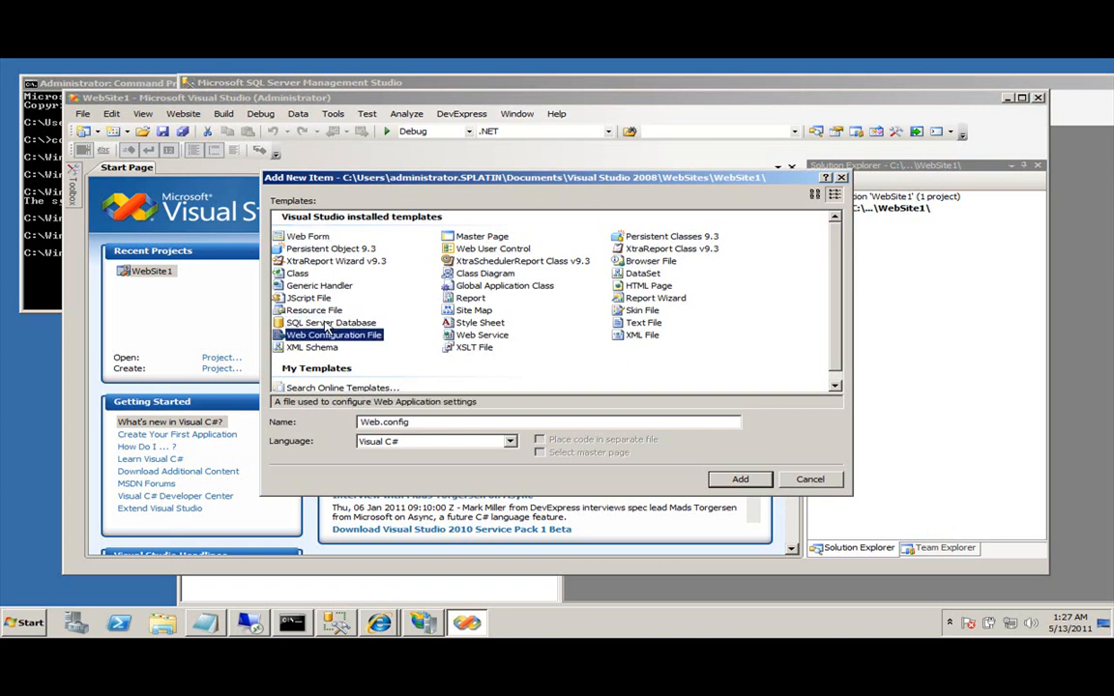
left_click(740, 479)
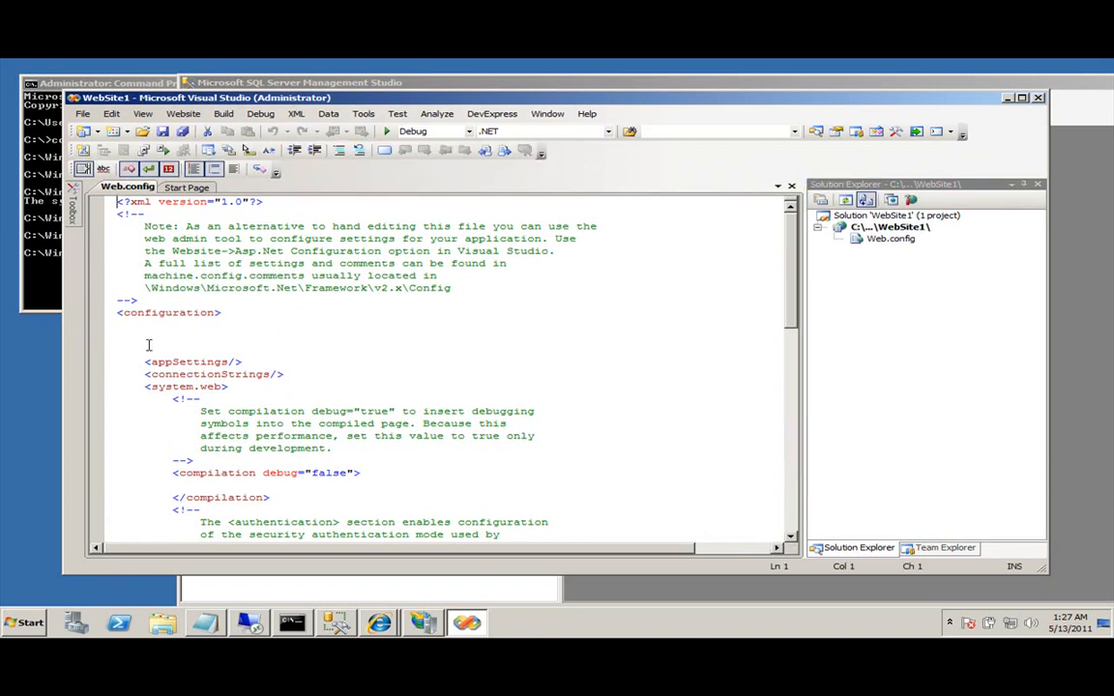
Replace the empty <connectionStrings/> element with an open connectionStrings block.
left_click(146, 375)
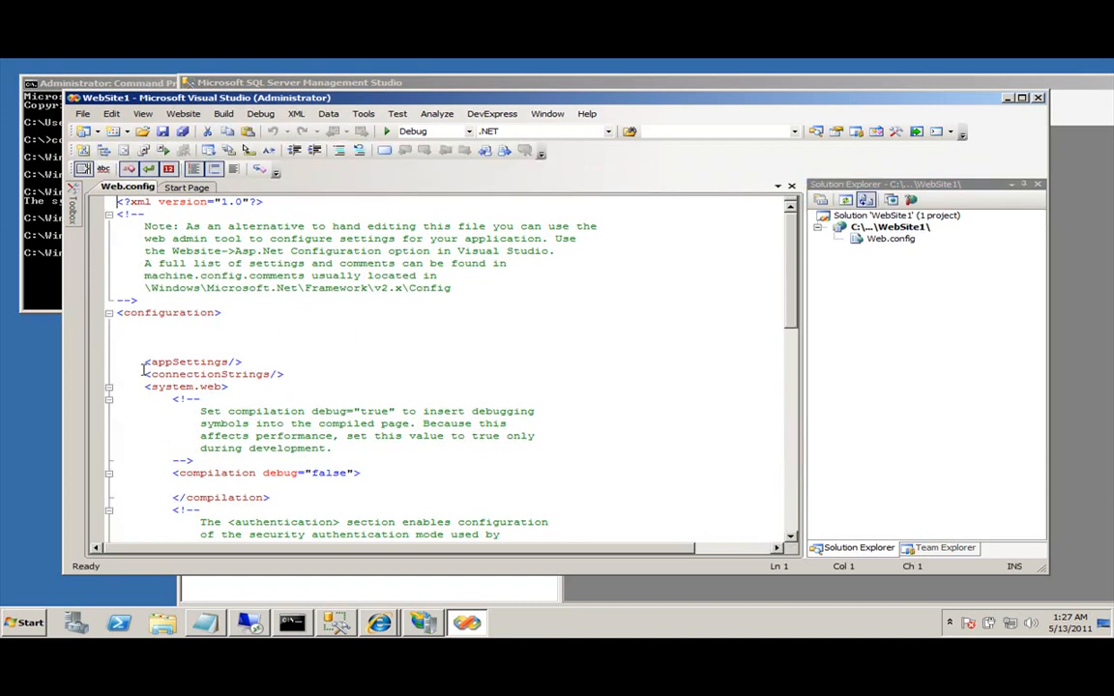
key("shift+End")
key("Delete")
type("<con")
key("Tab")
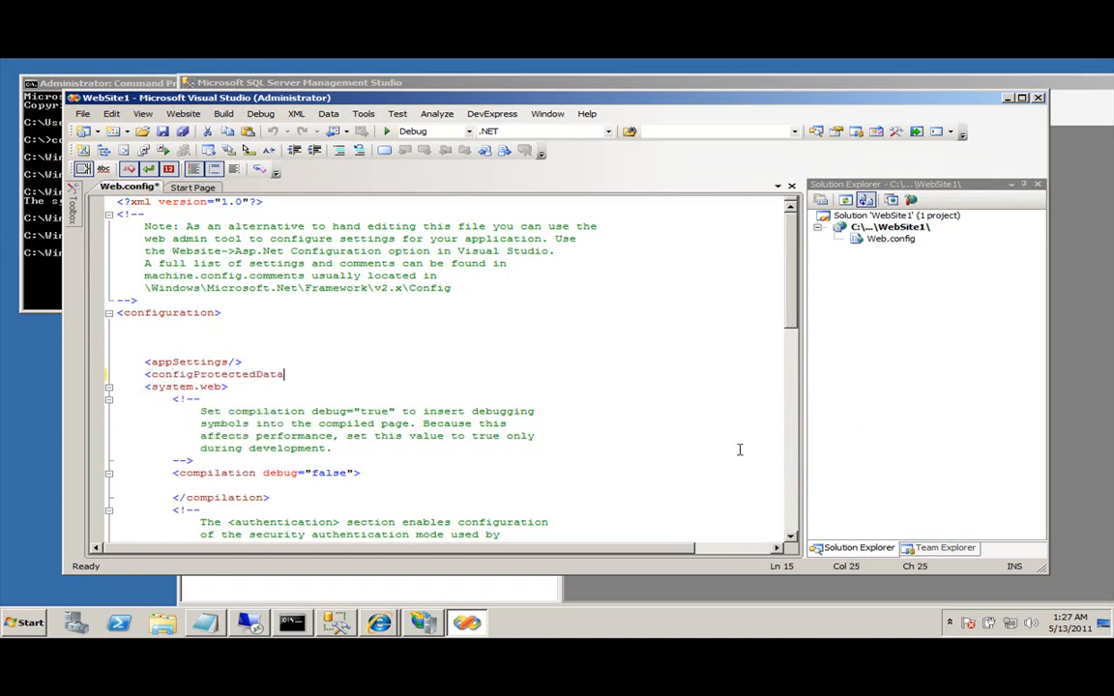
key("shift+Home")
type("<")
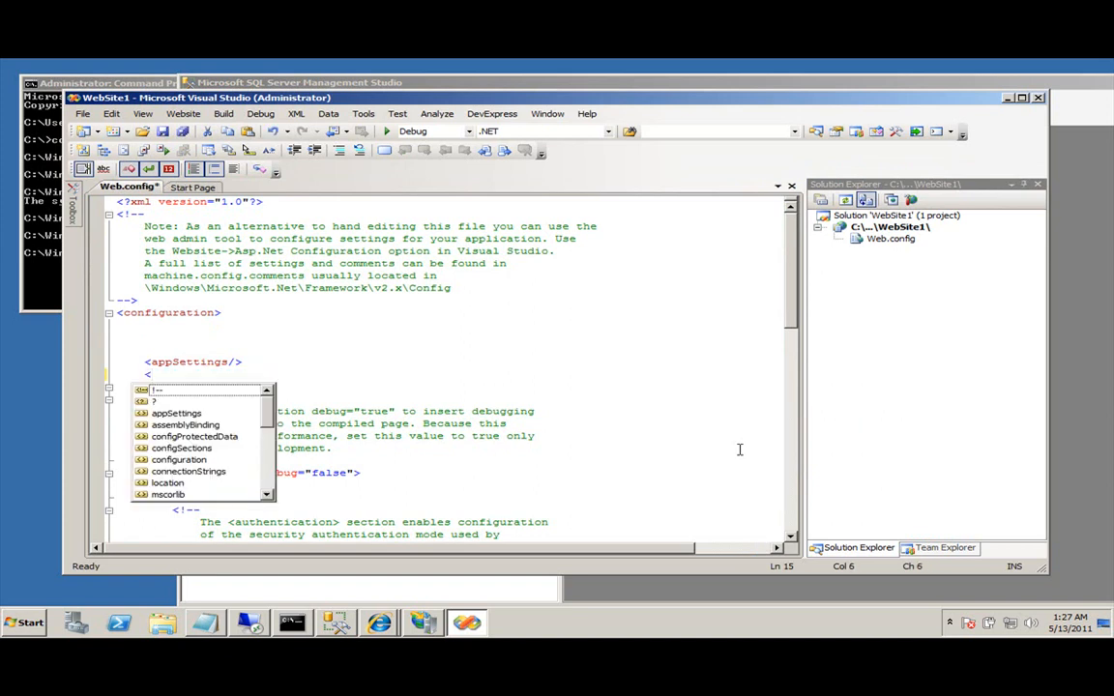
type("connectionStrings>")
key("Return")
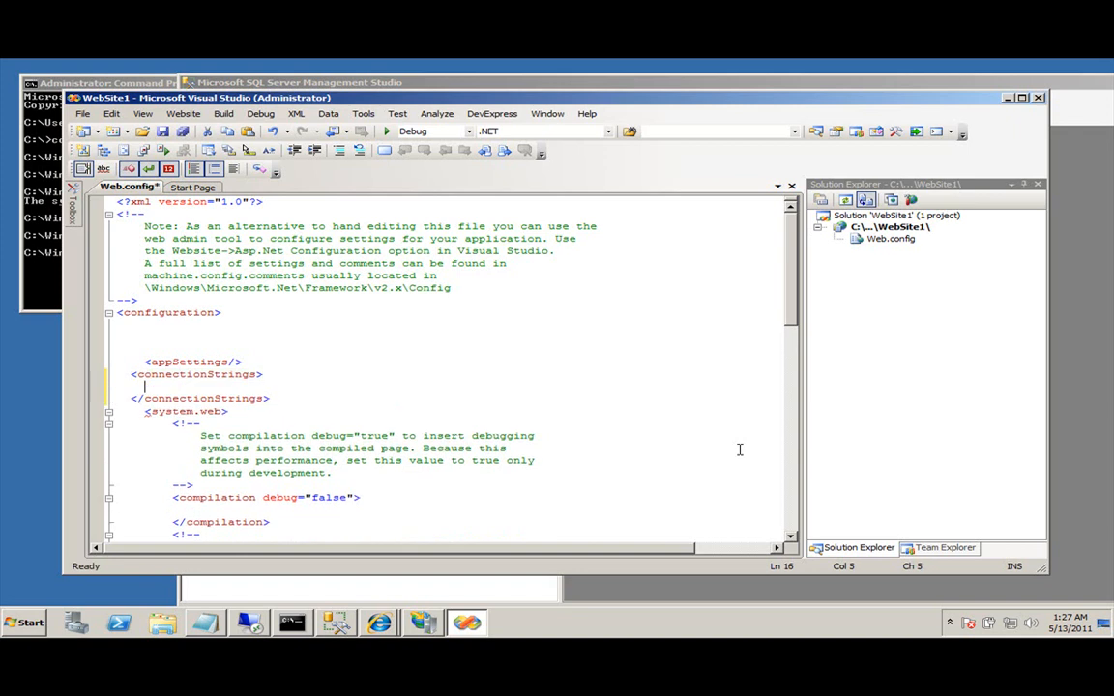
Add an <add> entry inside it with name="ExtranetConnection".
type("<add connectionString=\"\"/>")
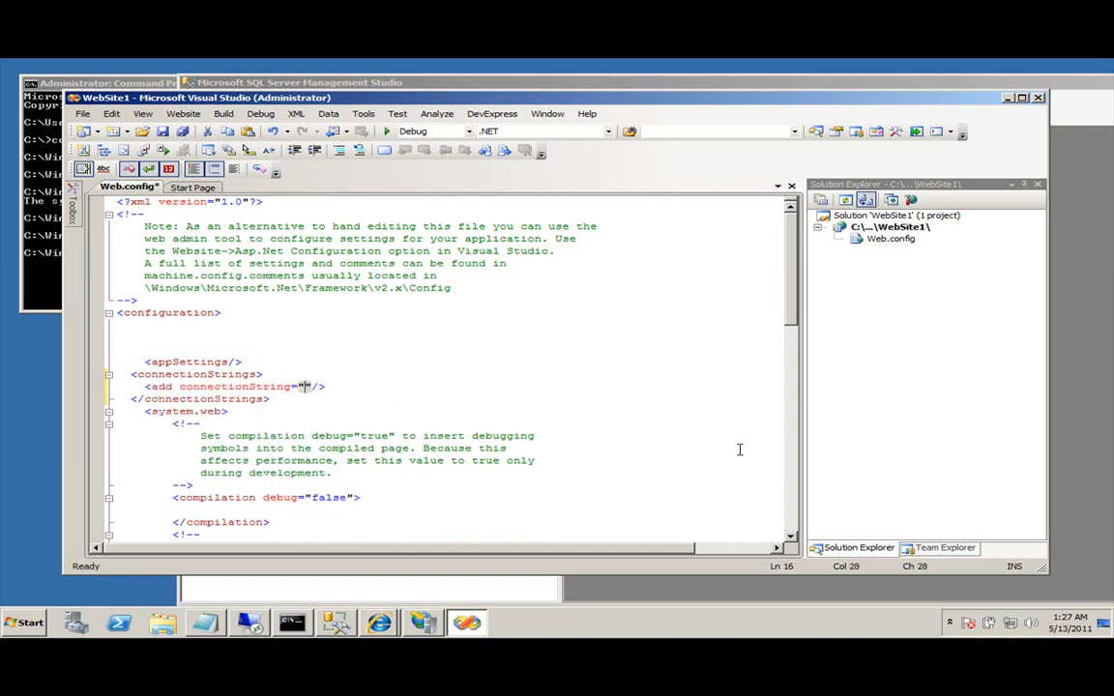
key("Home")
key("ctrl+Right")
key("ctrl+Right")
key("shift+End")
key("Delete")
type("name=\"")
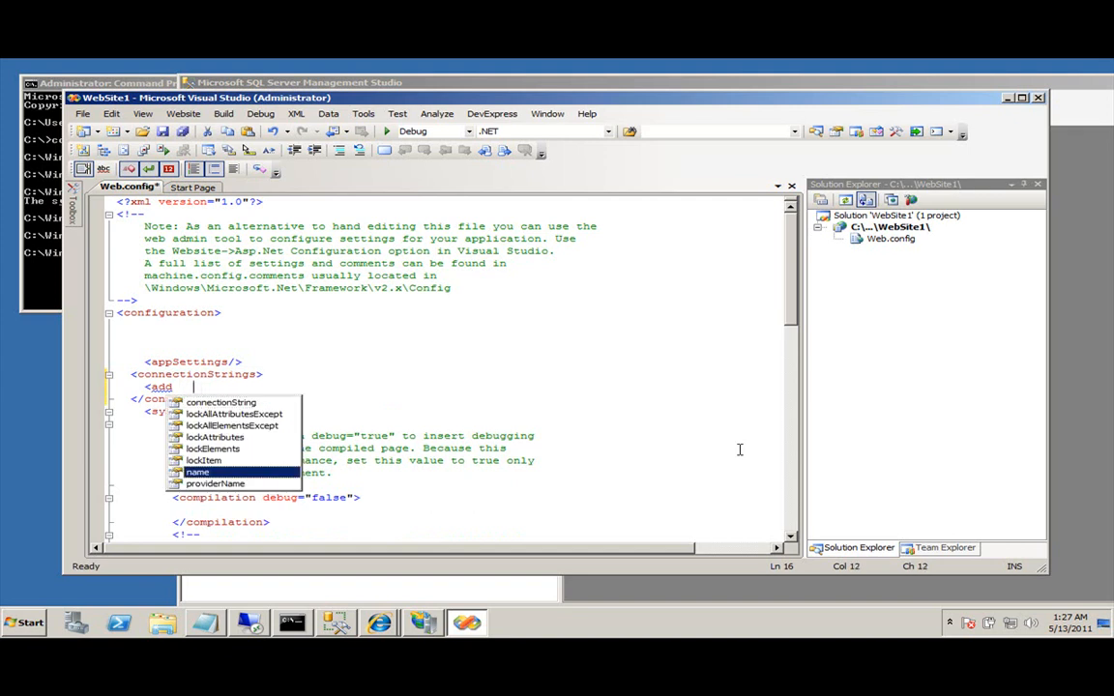
type("Extra")
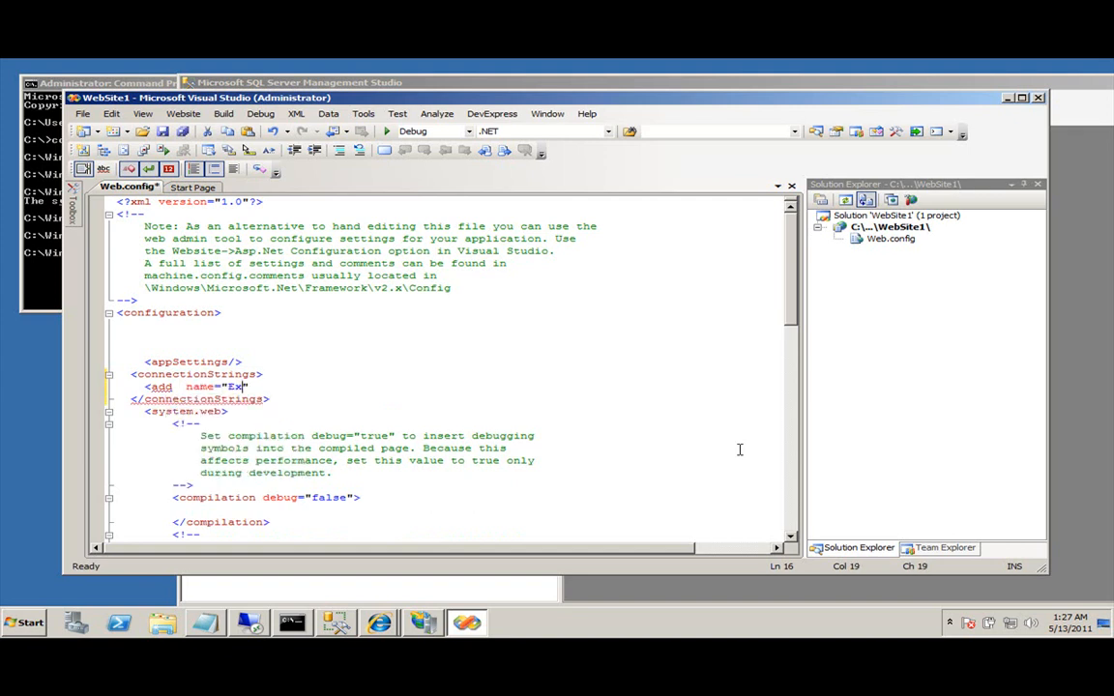
type("net")
type("User")
key("BackSpace")
key("BackSpace")
key("BackSpace")
type("Connection\"")
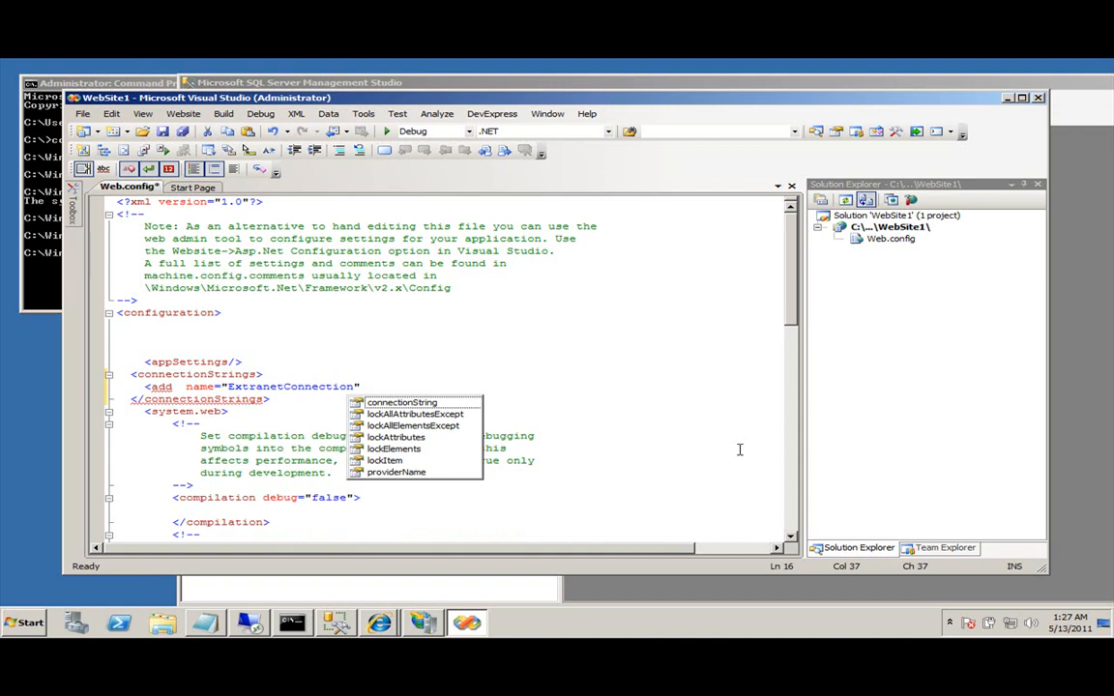
In Server Explorer, connect to the ExtranetUsers database on SQL Server SPLDC.
left_click(142, 113)
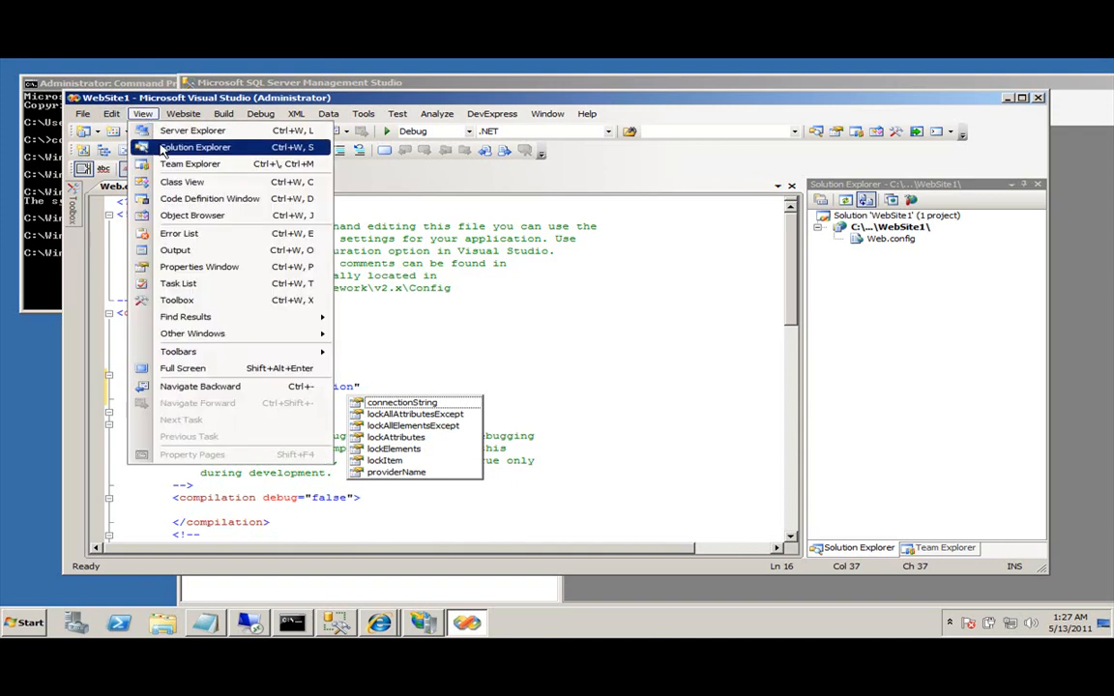
left_click(162, 131)
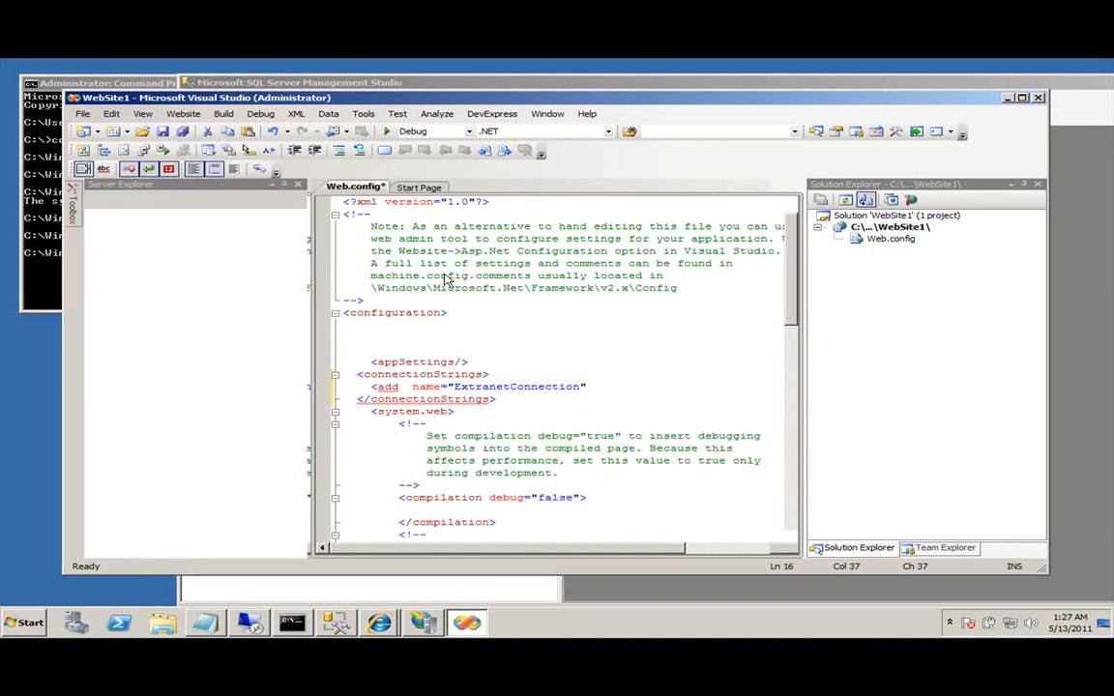
left_click(144, 200)
left_click(450, 305)
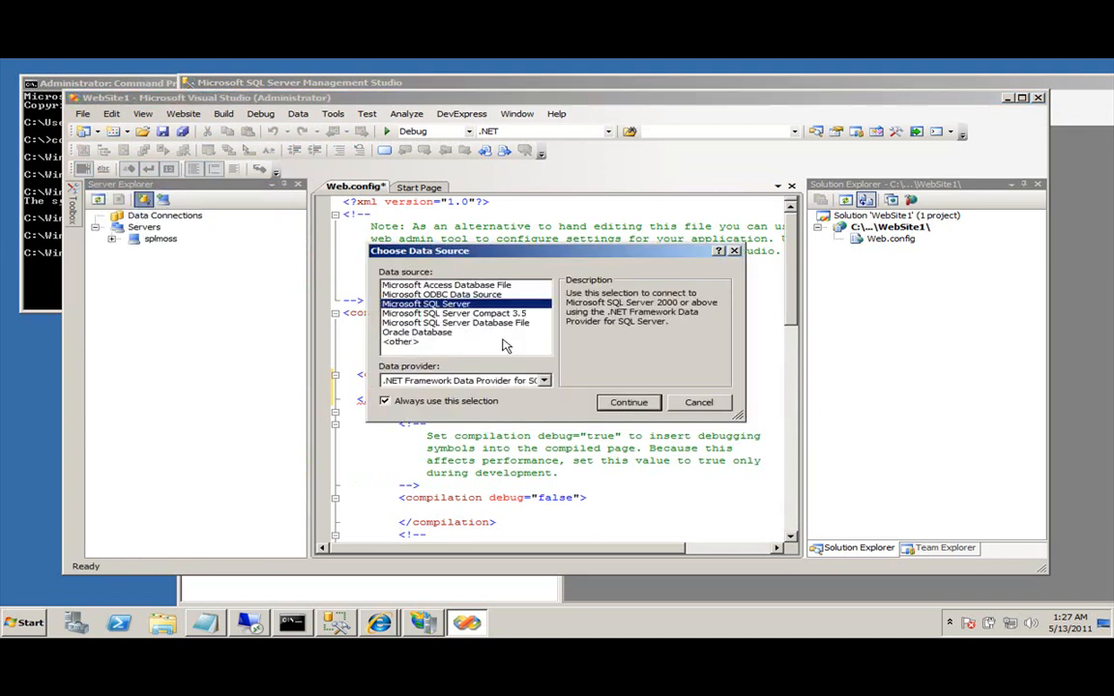
left_click(623, 402)
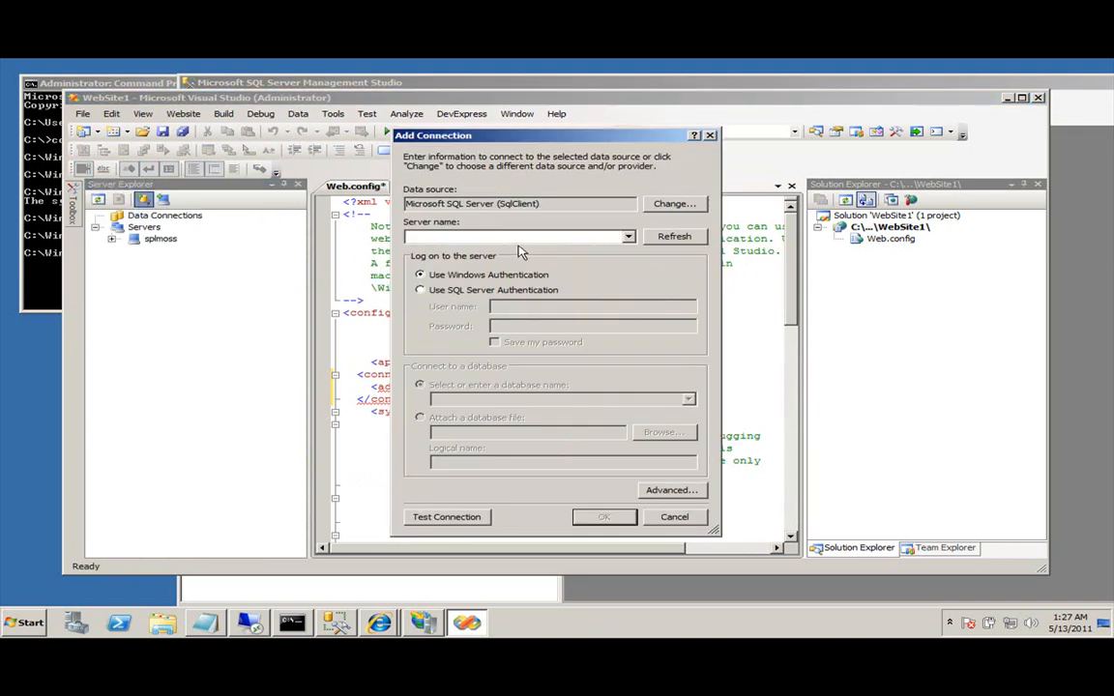
type("SPLDC")
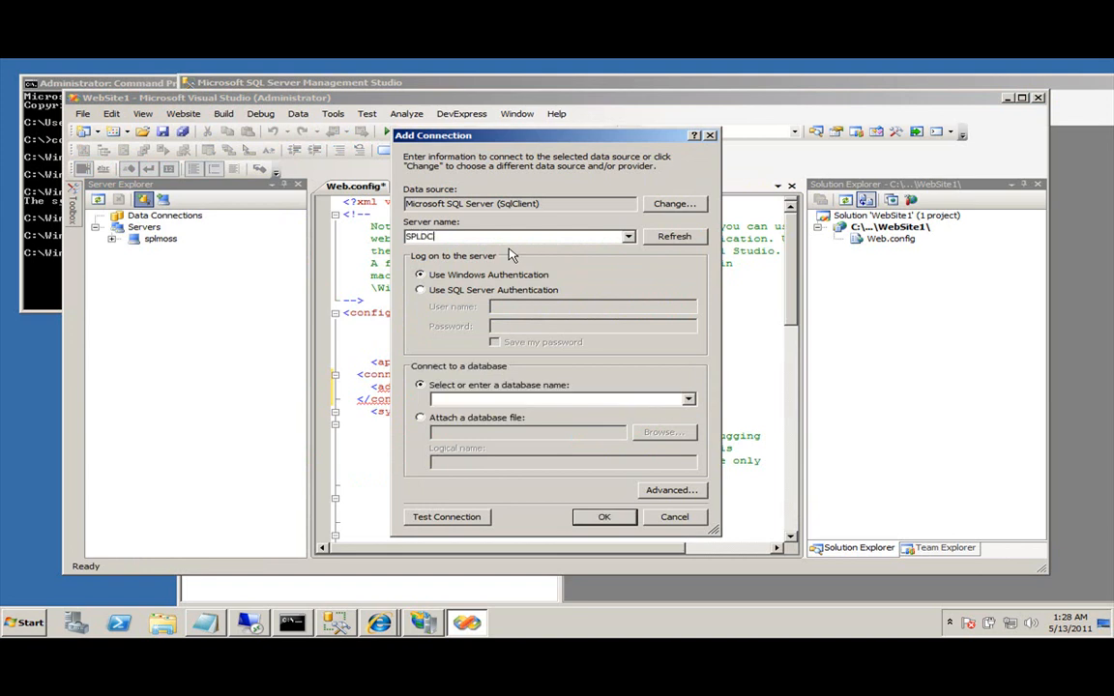
left_click(687, 398)
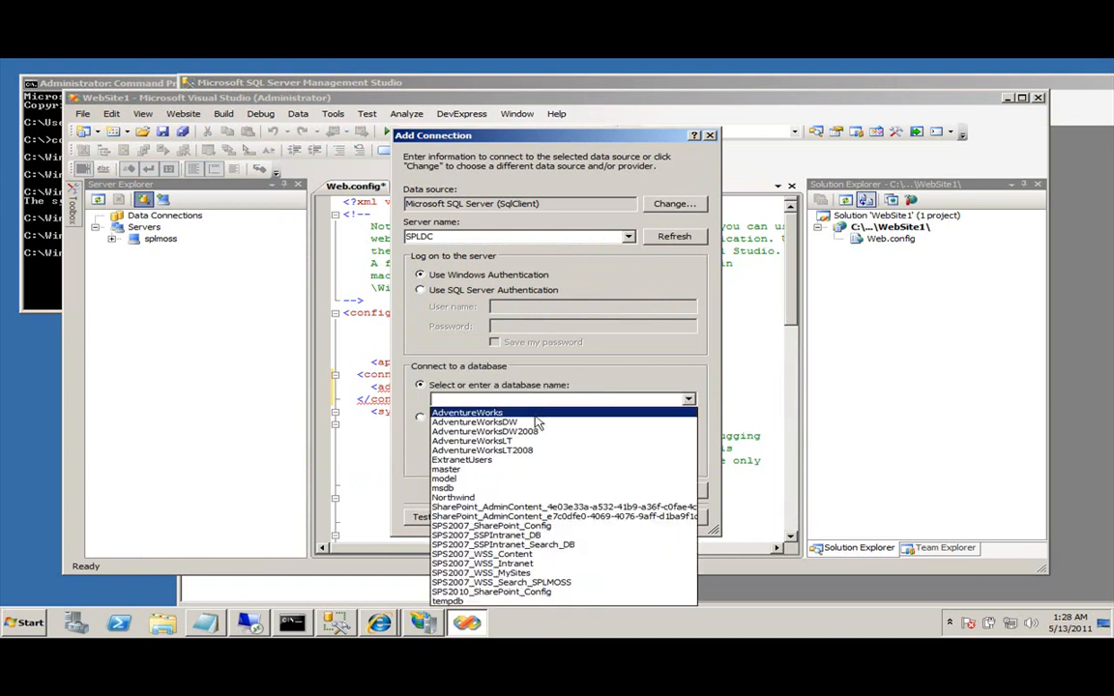
left_click(513, 459)
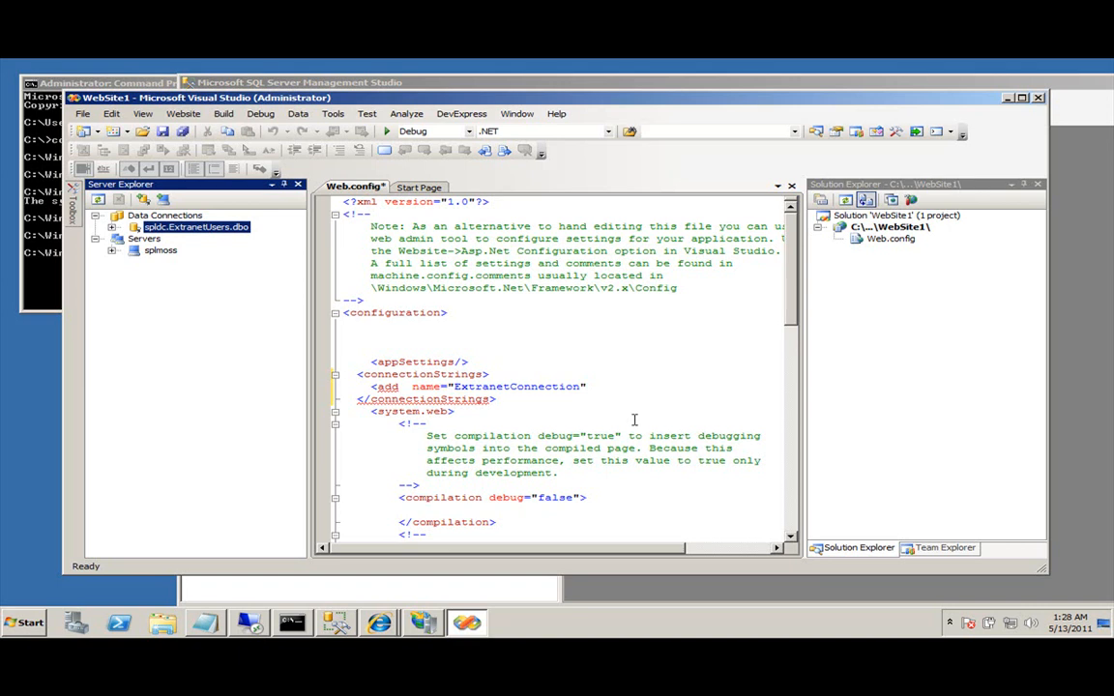
Copy the connection's Connection String from its properties and begin a connectionString attribute in Web.config.
right_click(200, 230)
left_click(270, 401)
left_click(979, 451)
right_click(980, 458)
left_click(967, 492)
left_click(597, 386)
type("connectionString=")
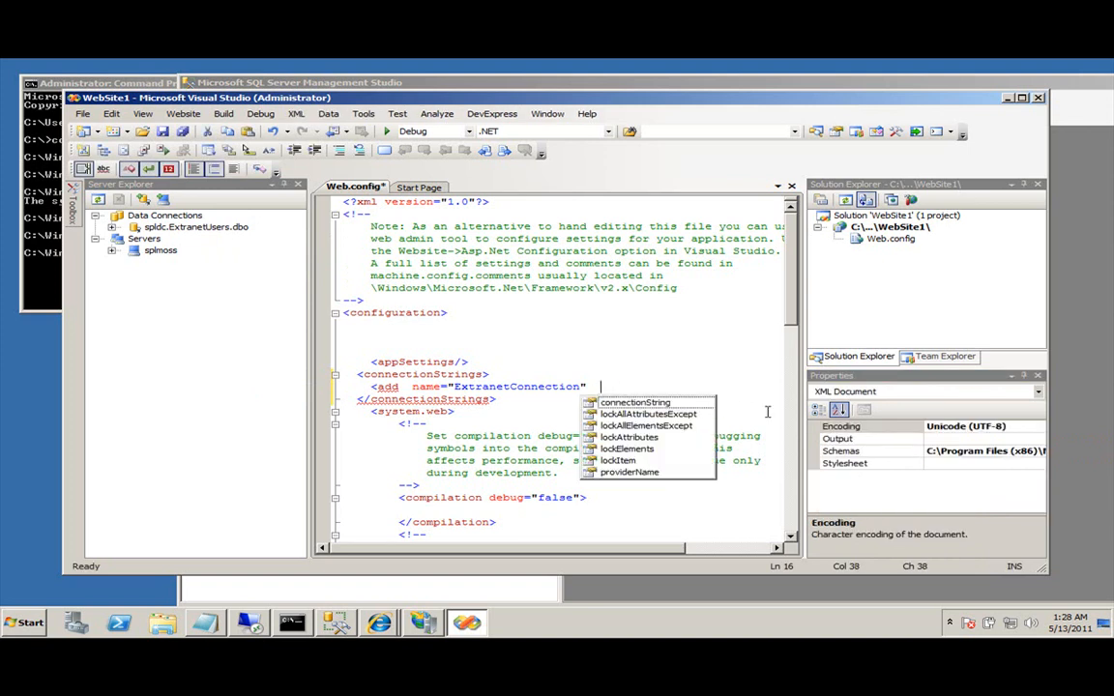
Paste the SPLDC ExtranetUsers connection string as connectionString on its own line.
key("ctrl+Left")
key("ctrl+Left")
key("ctrl+Left")
key("Return")
key("End")
key("ctrl+v")
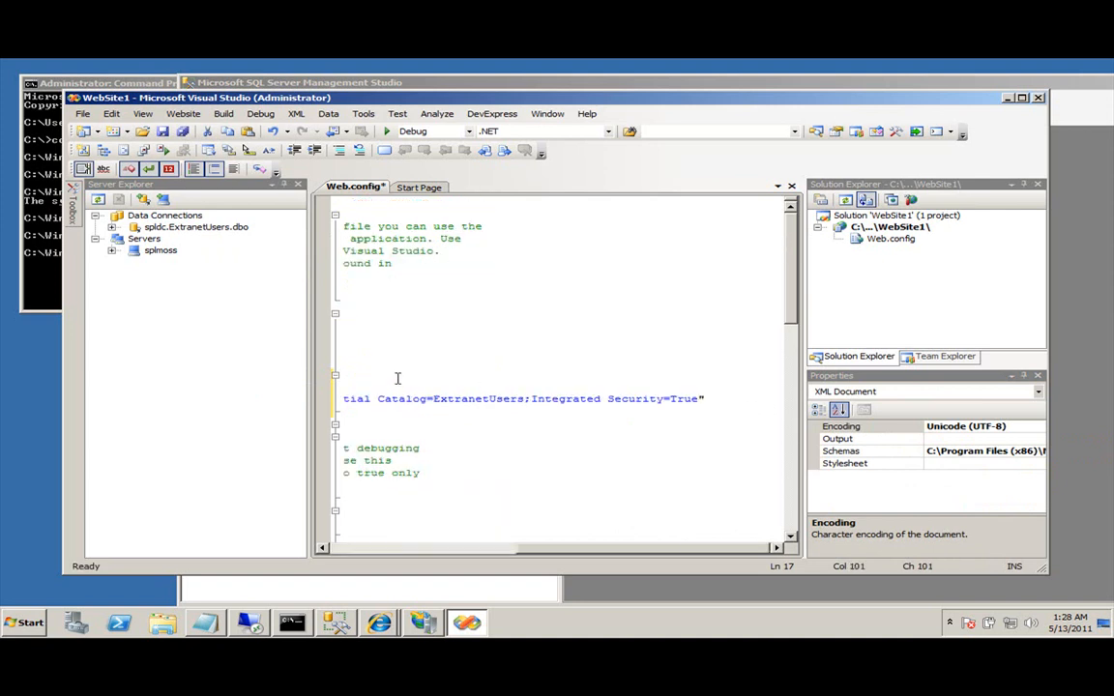
left_click(285, 185)
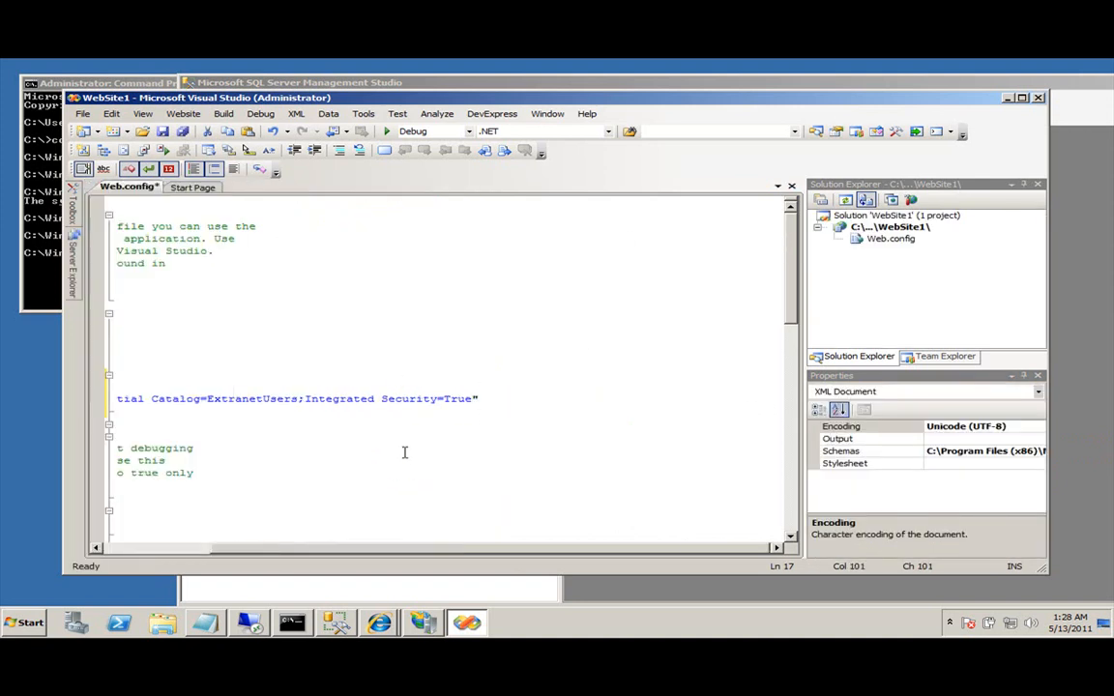
key("Home")
key("End")
key("Return")
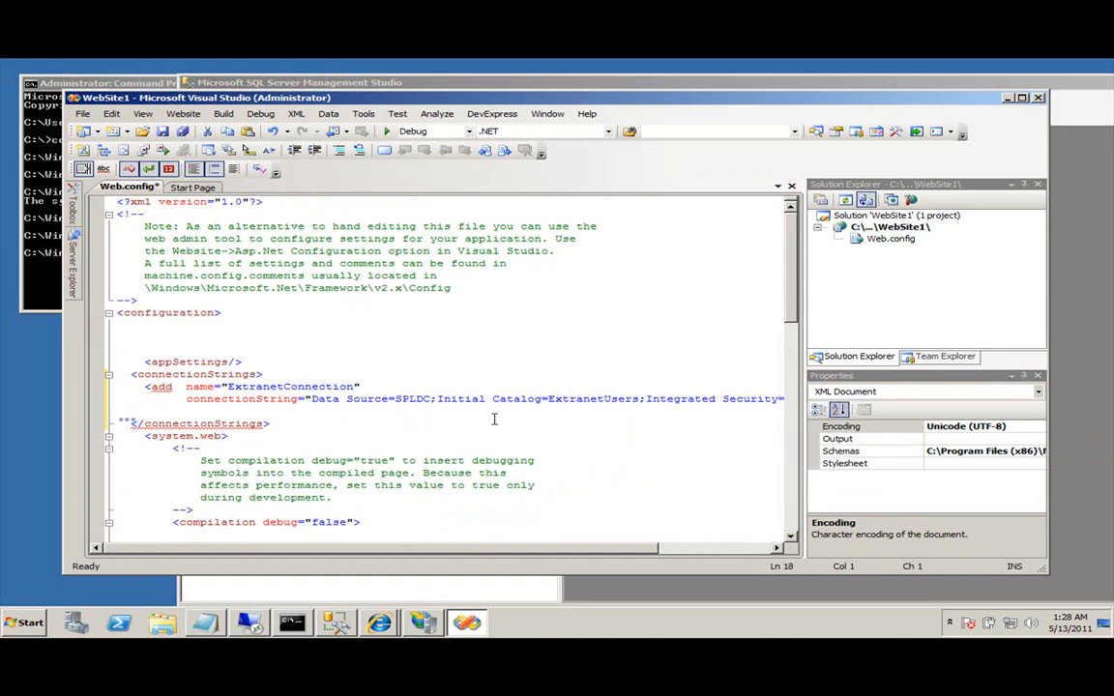
Add providerName="System.Data.SqlClient" and close the add entry with />.
type("pr")
key("Tab")
type("System.Data.SQlClinet")
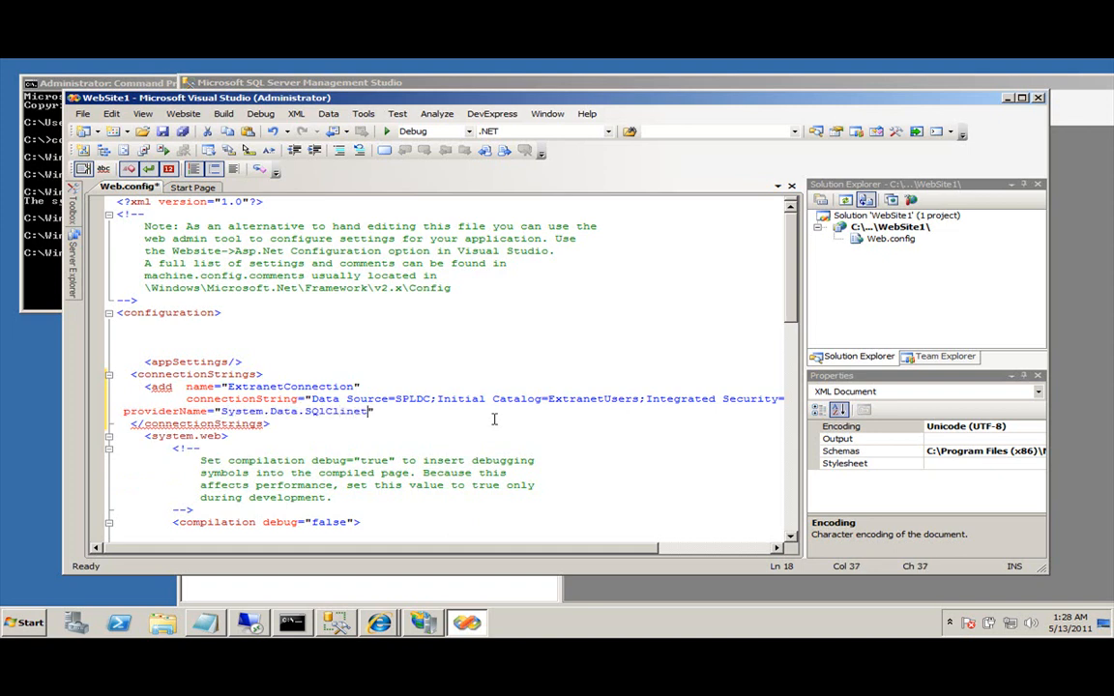
key("Left")
key("Left")
key("Left")
key("Left")
key("Left")
key("BackSpace")
key("BackSpace")
type("ql")
key("Right")
key("Right")
key("Right")
key("BackSpace")
type("n")
key("End")
type("/>")
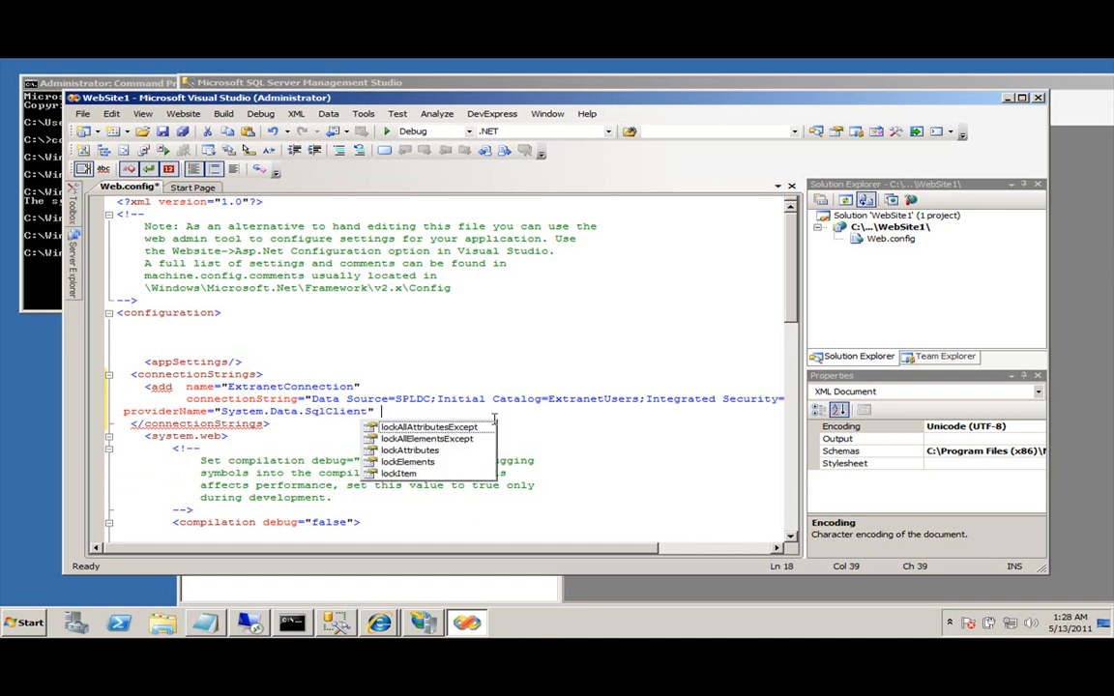
Align the providerName line and delete the compilation debug comment under system.web.
key("Up")
key("Up")
key("Home")
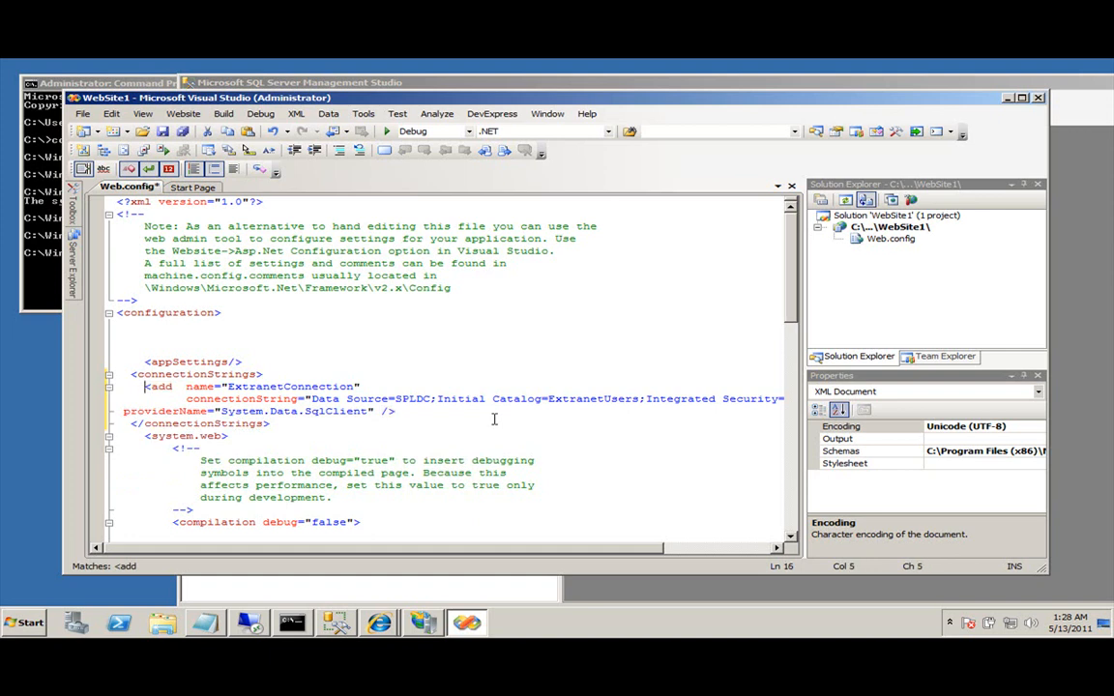
key("Down")
key("Tab")
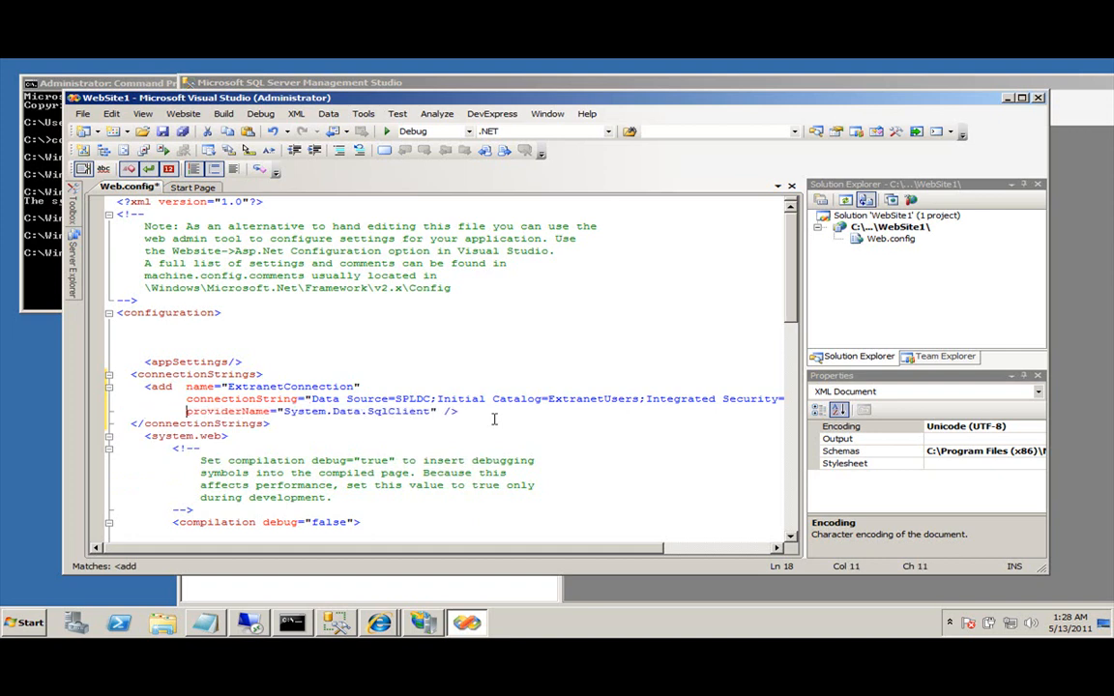
key("End")
key("Down")
key("Down")
key("shift+Down")
key("shift+Down")
key("shift+Down")
key("shift+Down")
key("shift+Down")
key("shift+Down")
key("shift+Home")
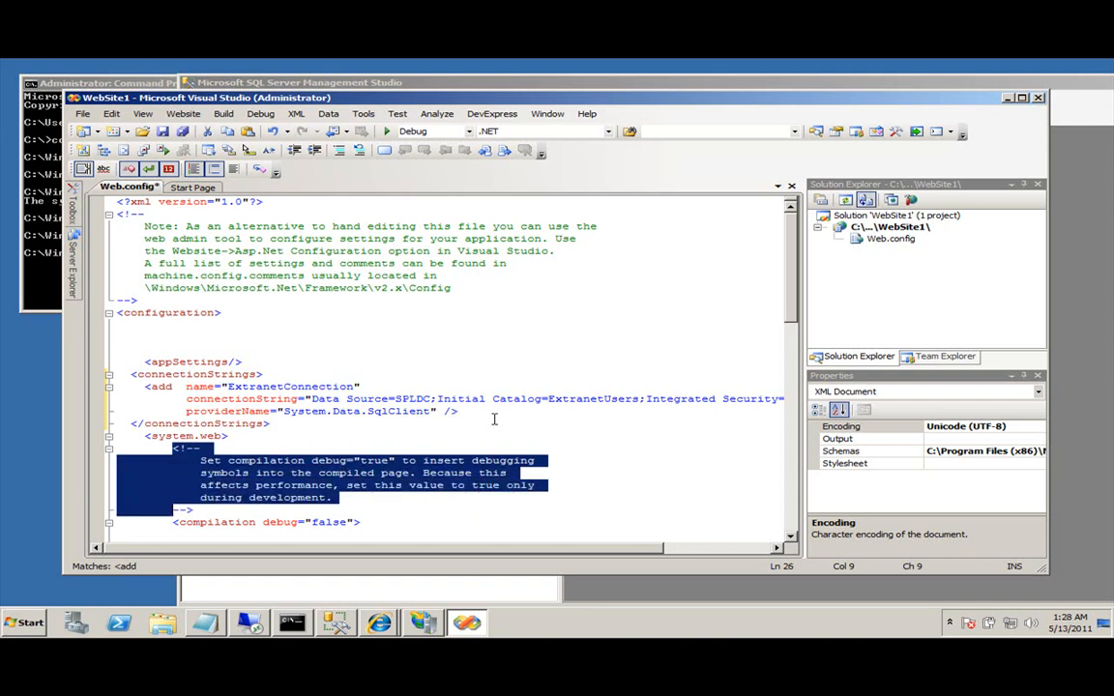
key("Delete")
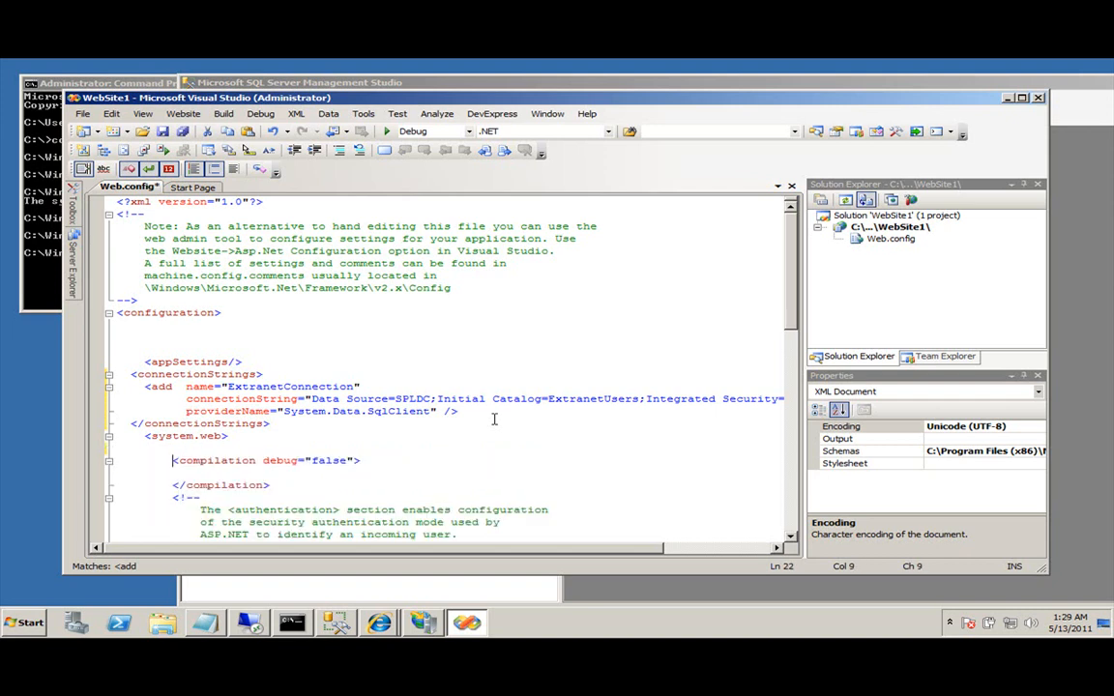
Open a new line inside system.web, discarding a half-typed membership tag.
key("Up")
key("End")
key("Return")
type("<")
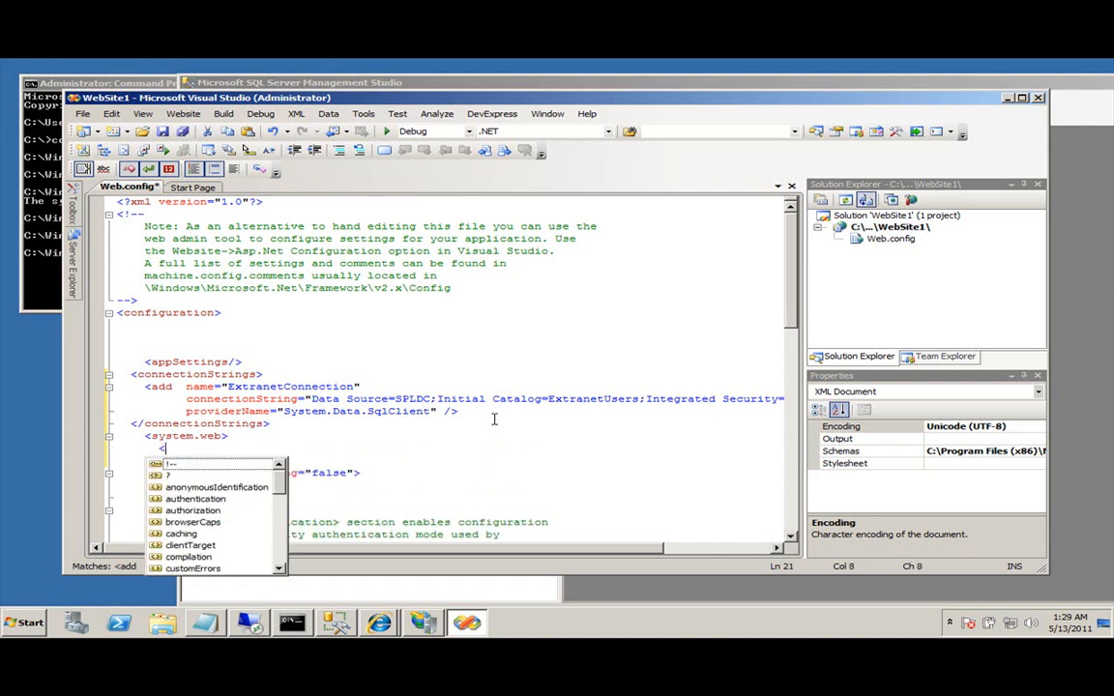
type("membership ")
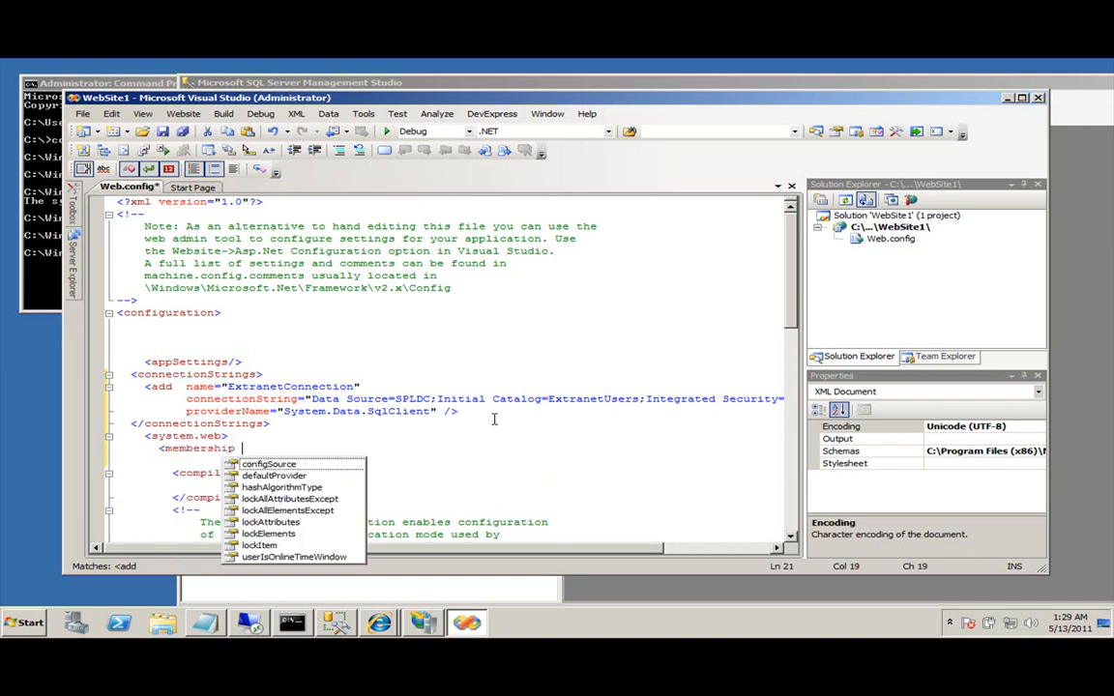
type("de")
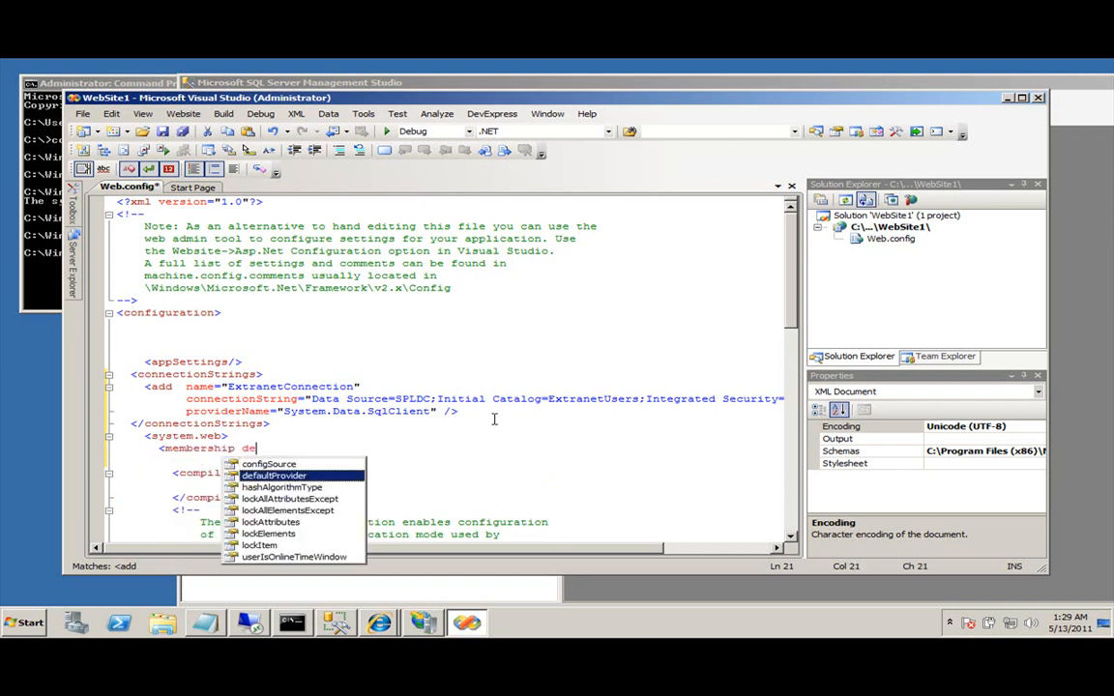
key("Home")
key("shift+End")
key("Delete")
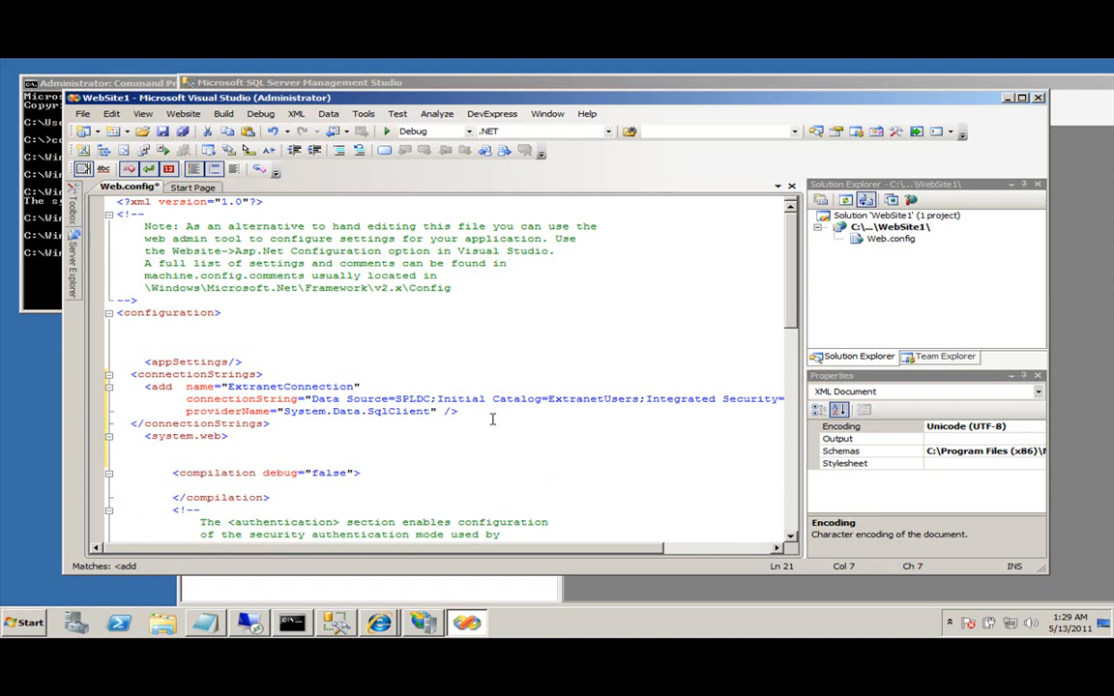
Copy the membership block from the Notepad config and paste it under system.web.
left_click(206, 623)
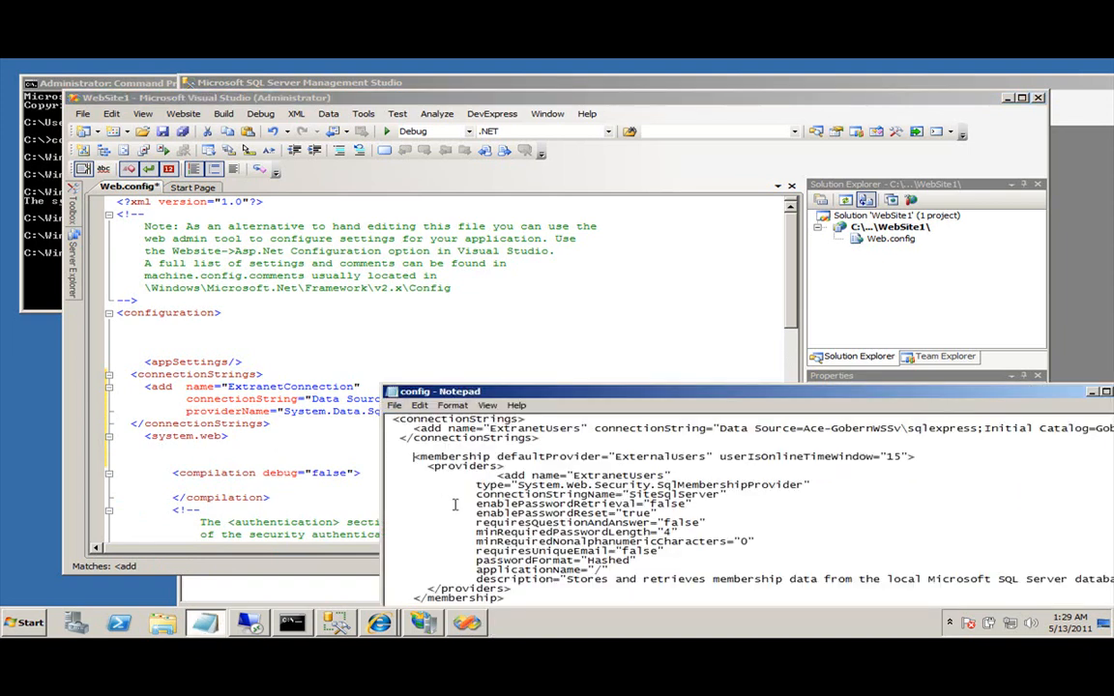
scroll(484, 572, "down", 2)
left_click(519, 542, "shift")
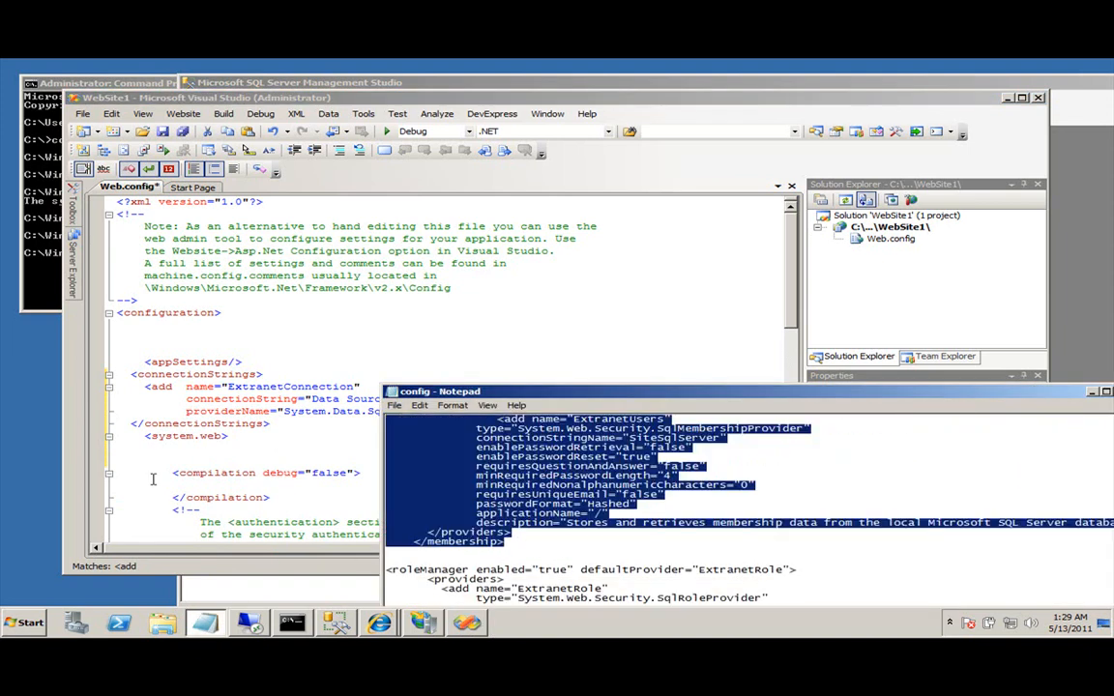
left_click(185, 463)
key("ctrl+v")
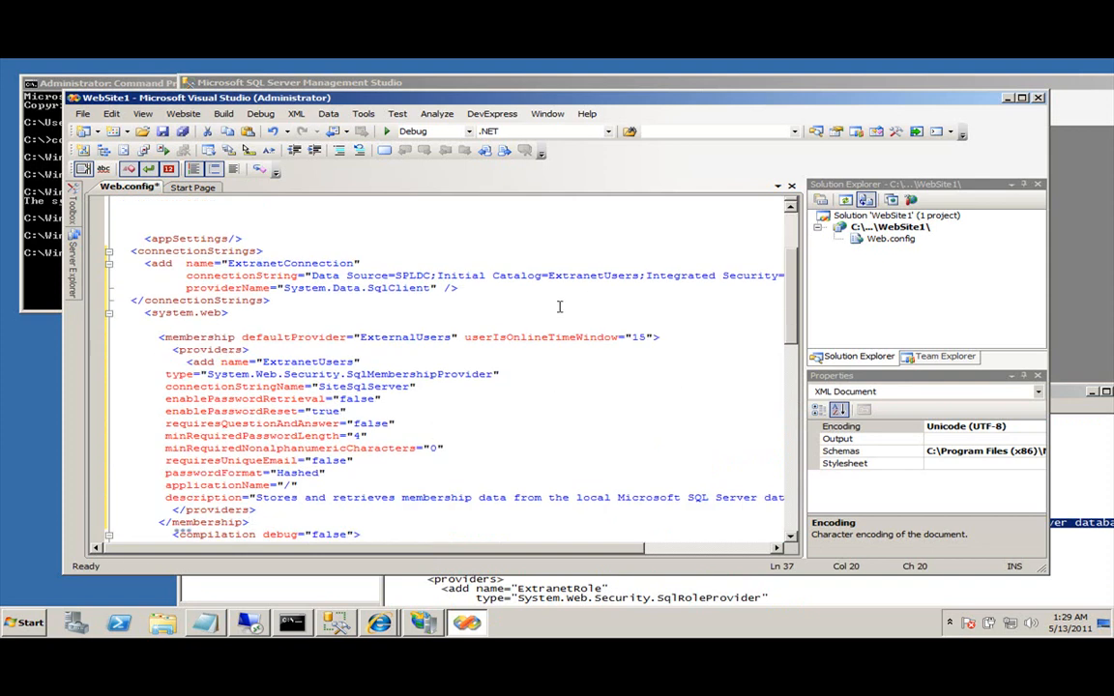
left_click(318, 261)
Set the membership defaultProvider and the provider name to ExtranetUsers.
double_click(317, 262)
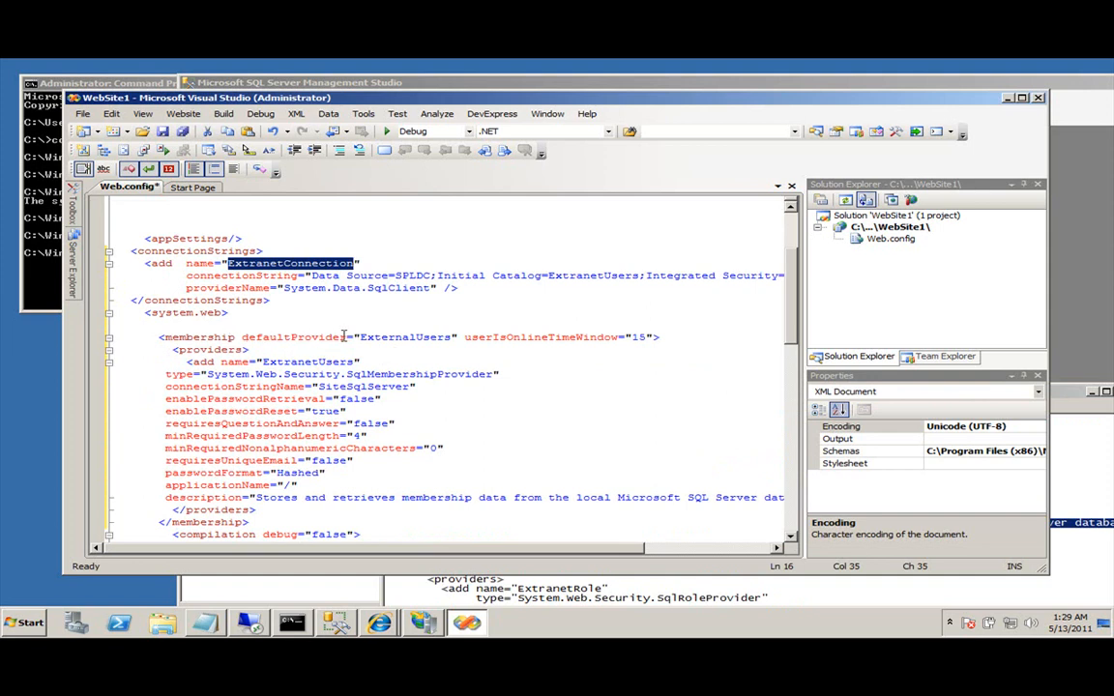
left_click(417, 337)
double_click(417, 337)
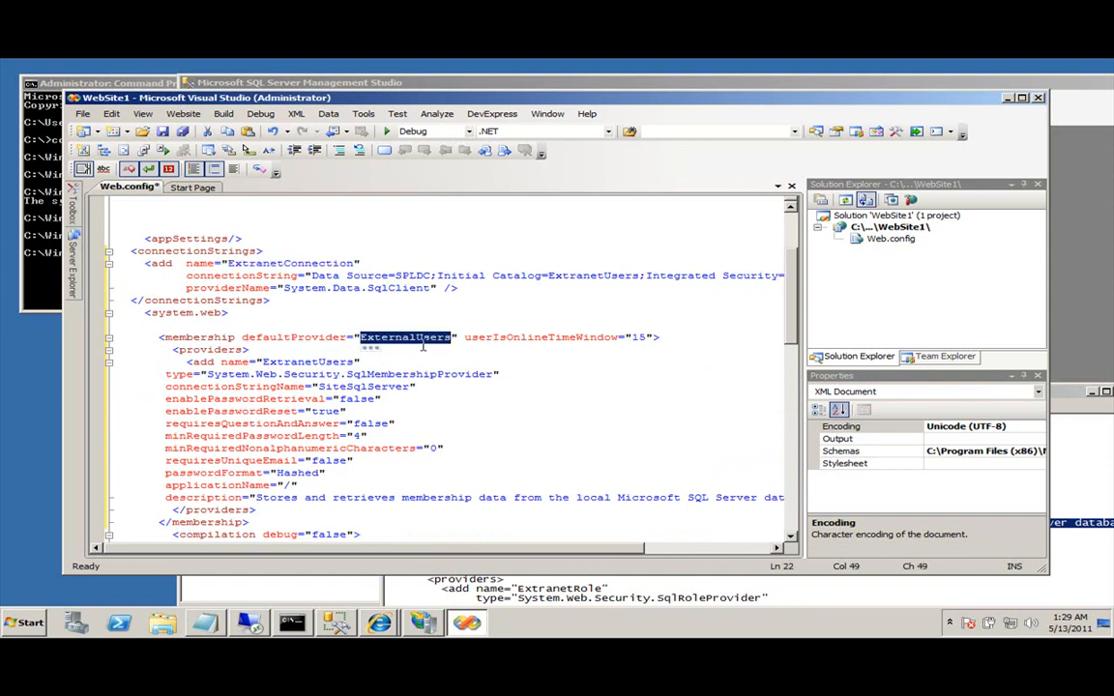
type("ExtranetUsers")
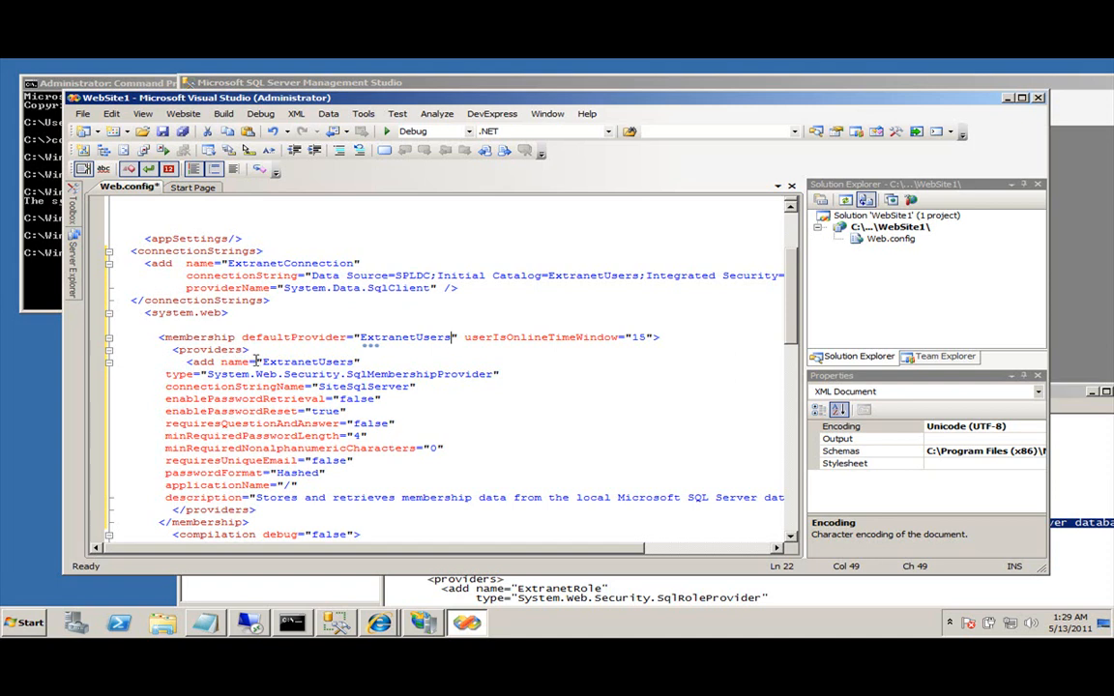
left_click_drag(168, 350, 217, 350)
double_click(405, 337)
key("ctrl+c")
double_click(305, 362)
key("ctrl+v")
Replace SiteSqlServer with ExtranetConnection as the provider's connectionStringName.
double_click(372, 374)
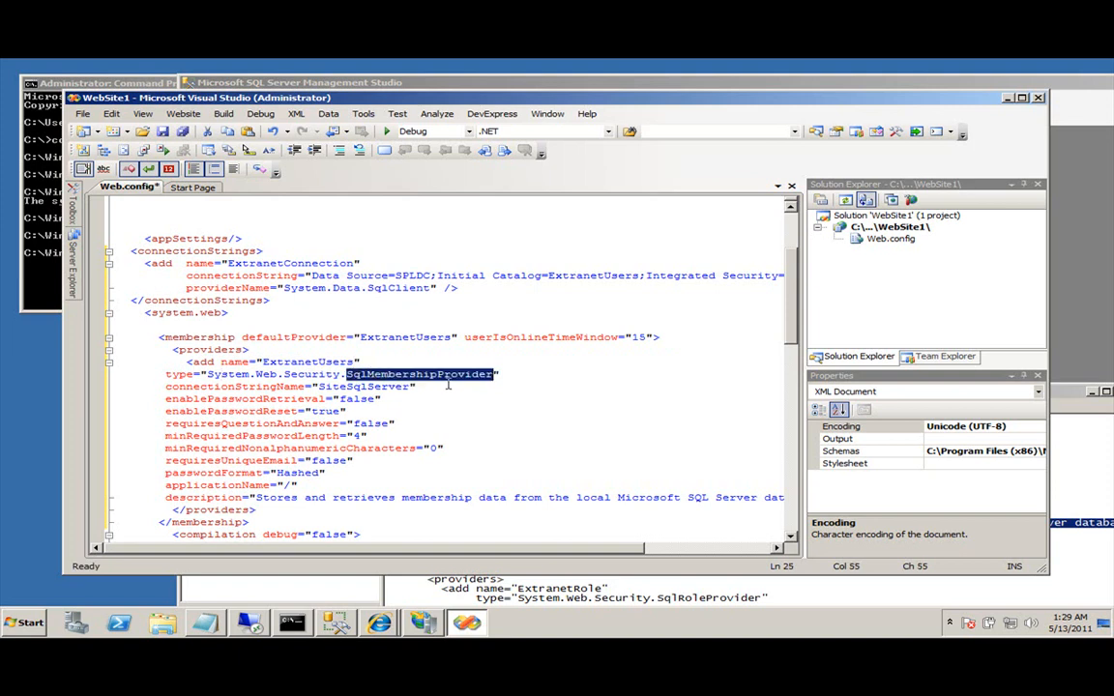
double_click(237, 386)
left_click(386, 386)
double_click(387, 386)
double_click(290, 263)
key("ctrl+c")
double_click(370, 386)
key("ctrl+v")
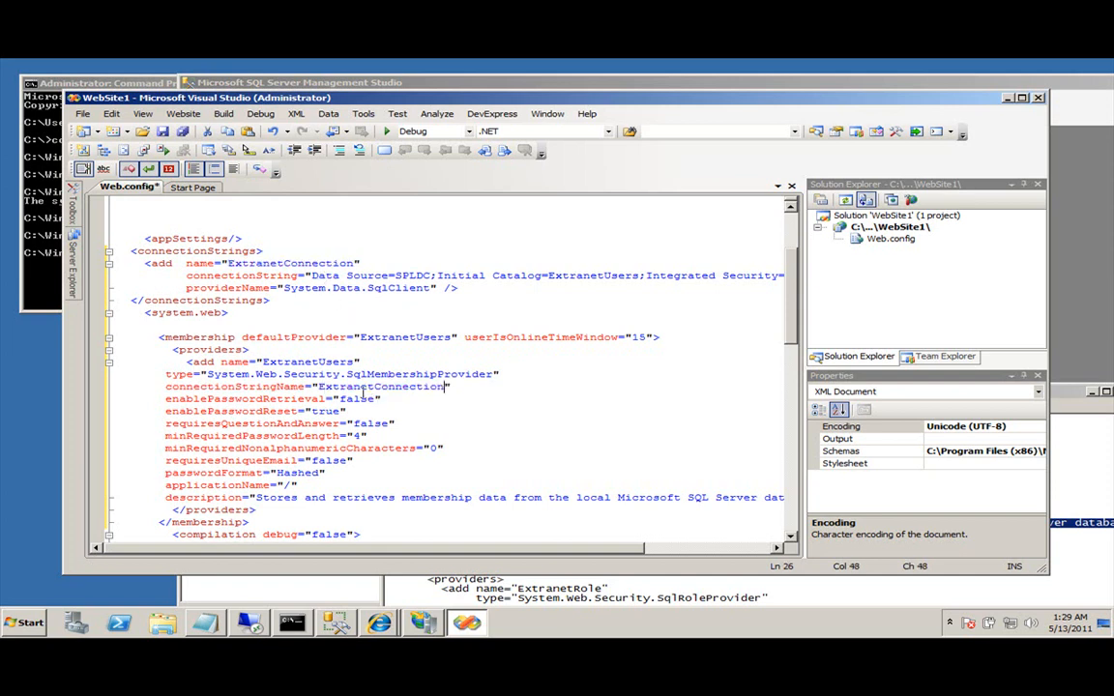
Change enablePasswordRetrieval from false to true.
left_click(200, 386)
key("Home")
key("shift+End")
key("Down")
key("Home")
key("shift+End")
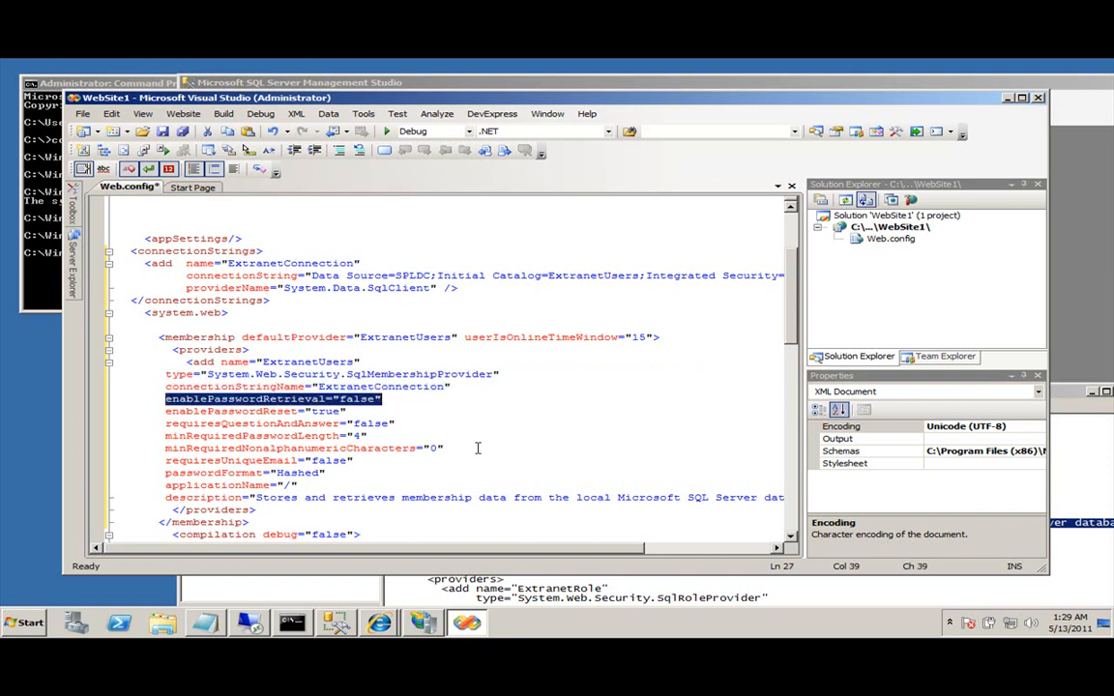
double_click(358, 400)
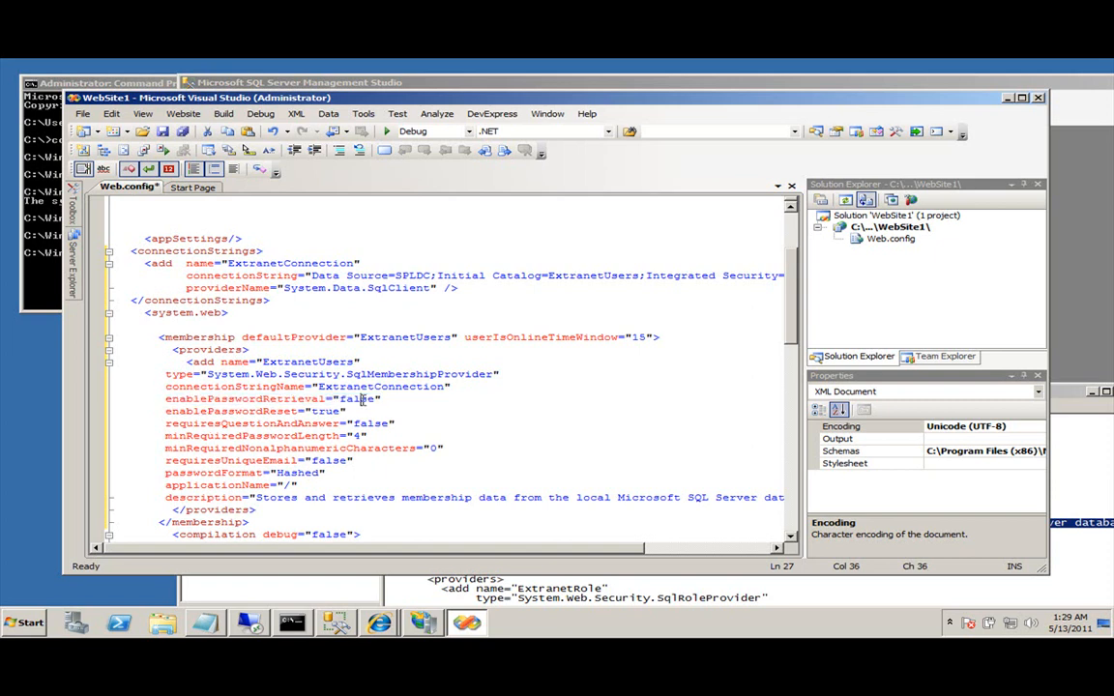
type("true")
Shorten the provider's description text to "...".
left_click(200, 413)
scroll(311, 422, "down", 1)
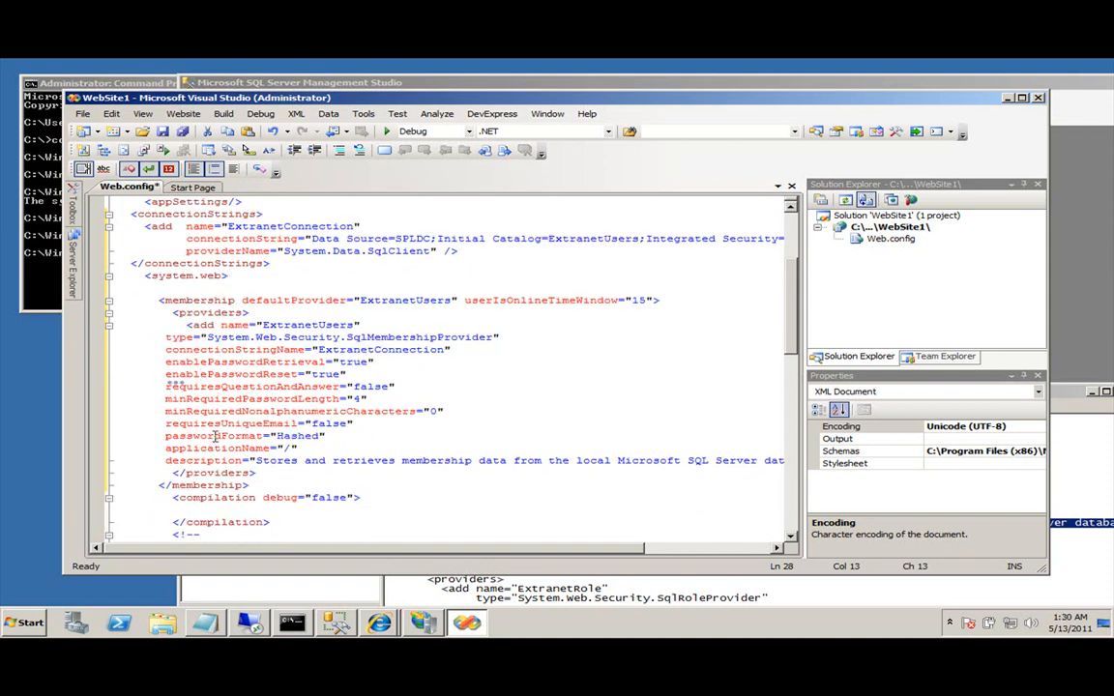
left_click(253, 460)
key("shift+End")
key("shift+Left")
key("shift+Left")
key("shift+Left")
key("shift+Left")
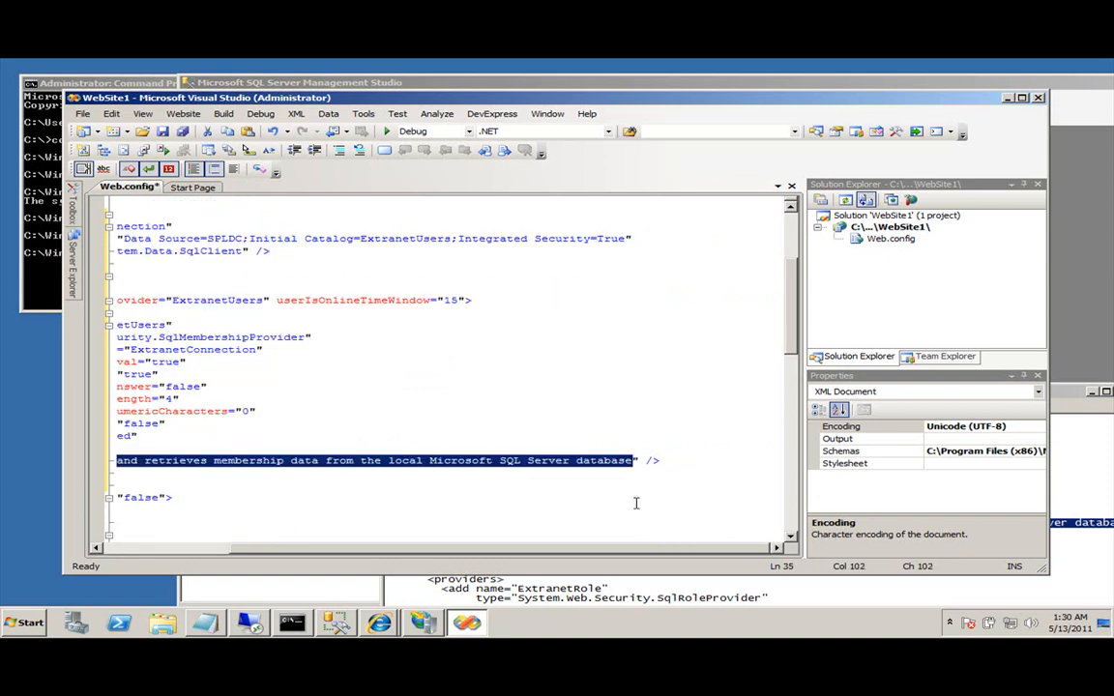
type("...")
key("Home")
key("Home")
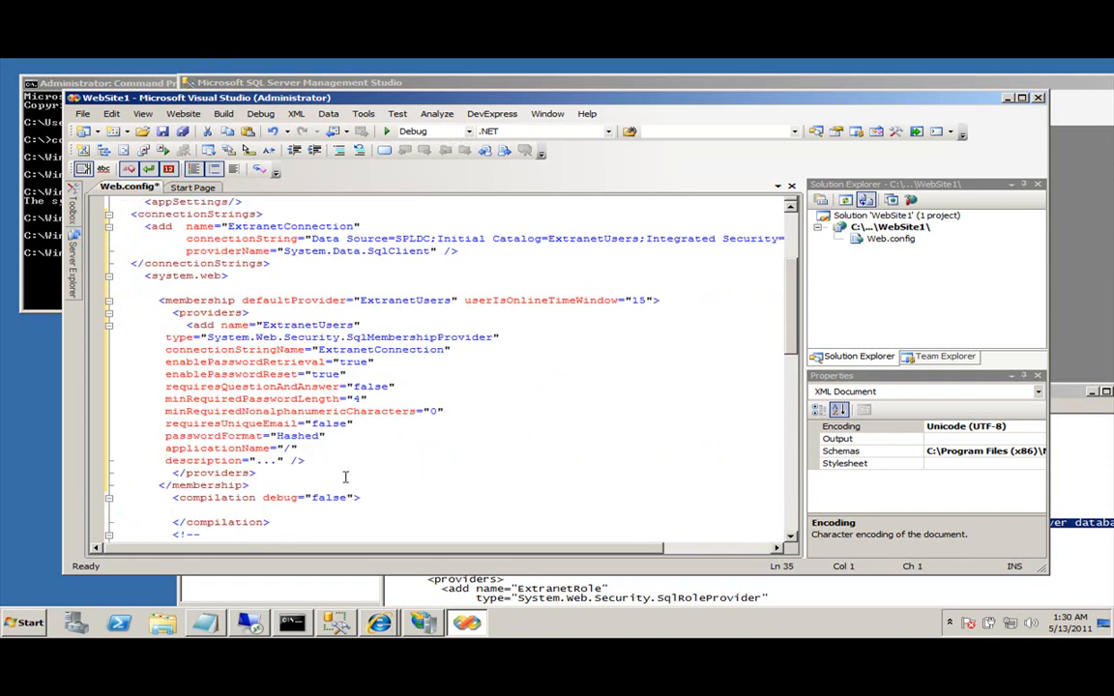
left_click_drag(315, 460, 168, 349)
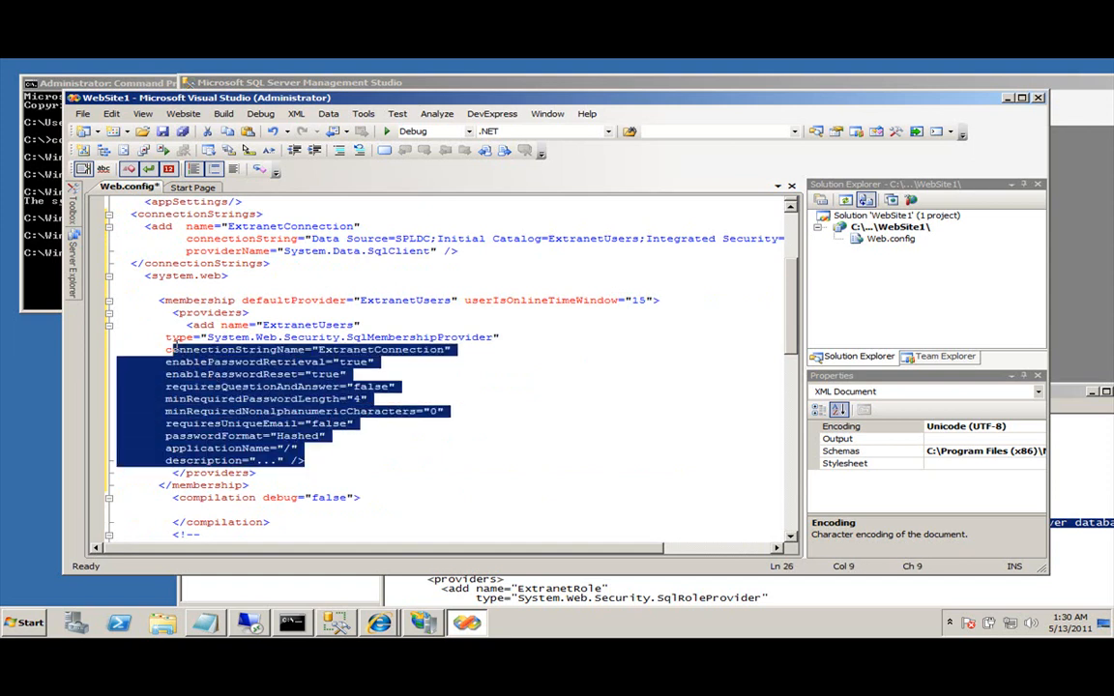
Add blank lines after the membership section and select the roleManager block in the Notepad config.
left_click(433, 494)
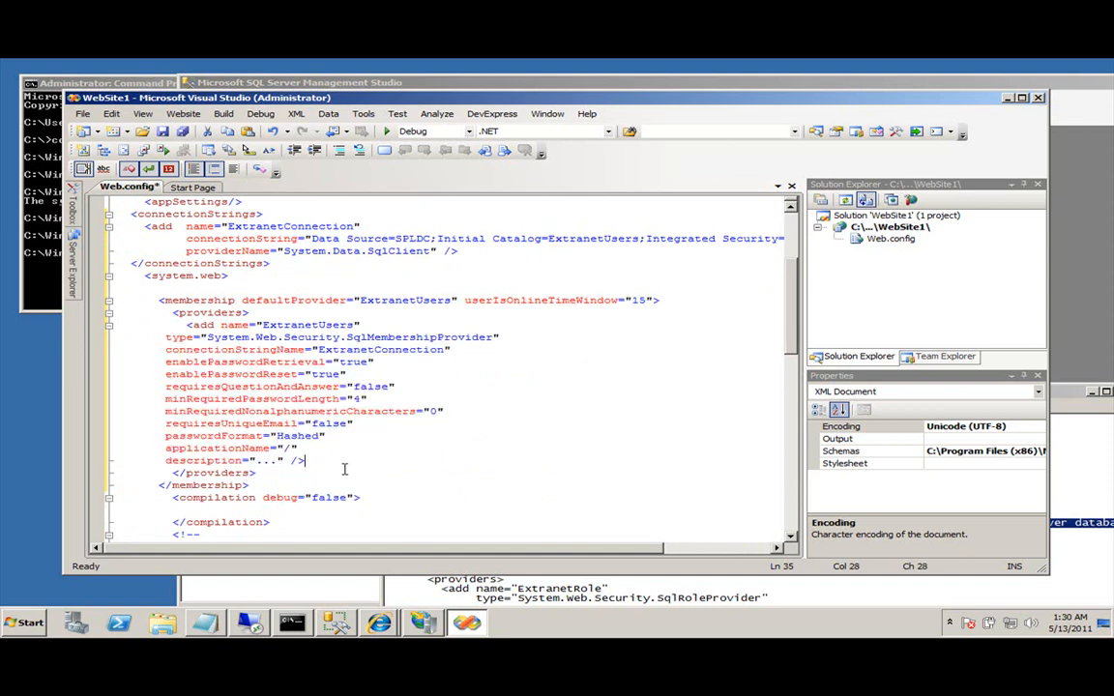
key("Return")
key("Return")
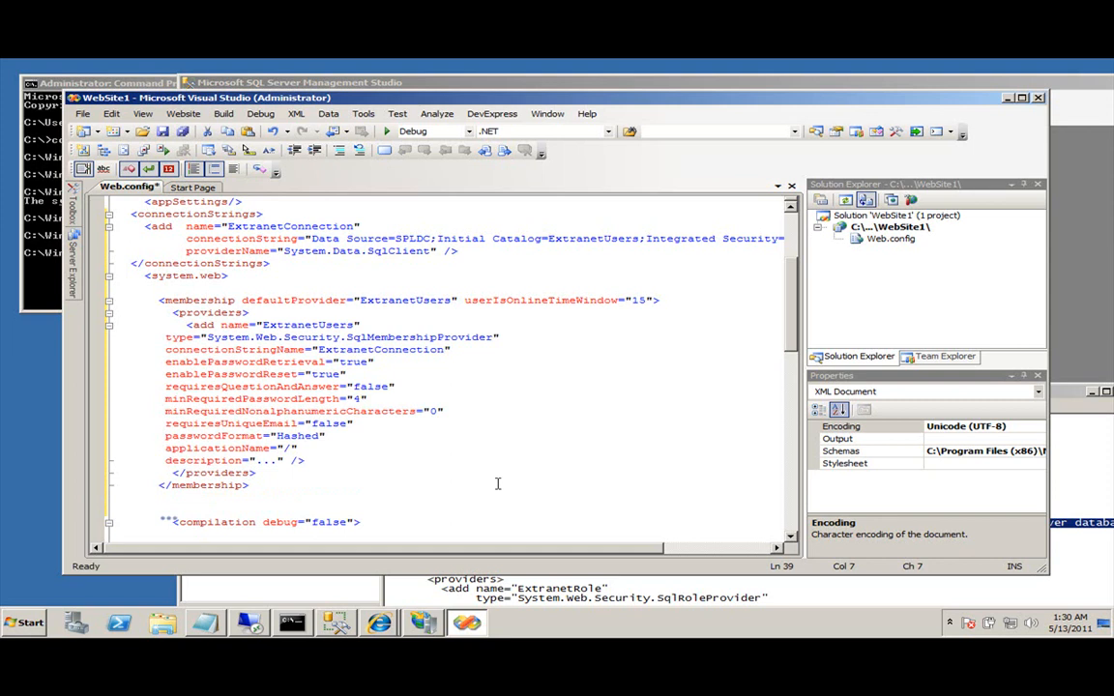
left_click_drag(116, 288, 155, 504)
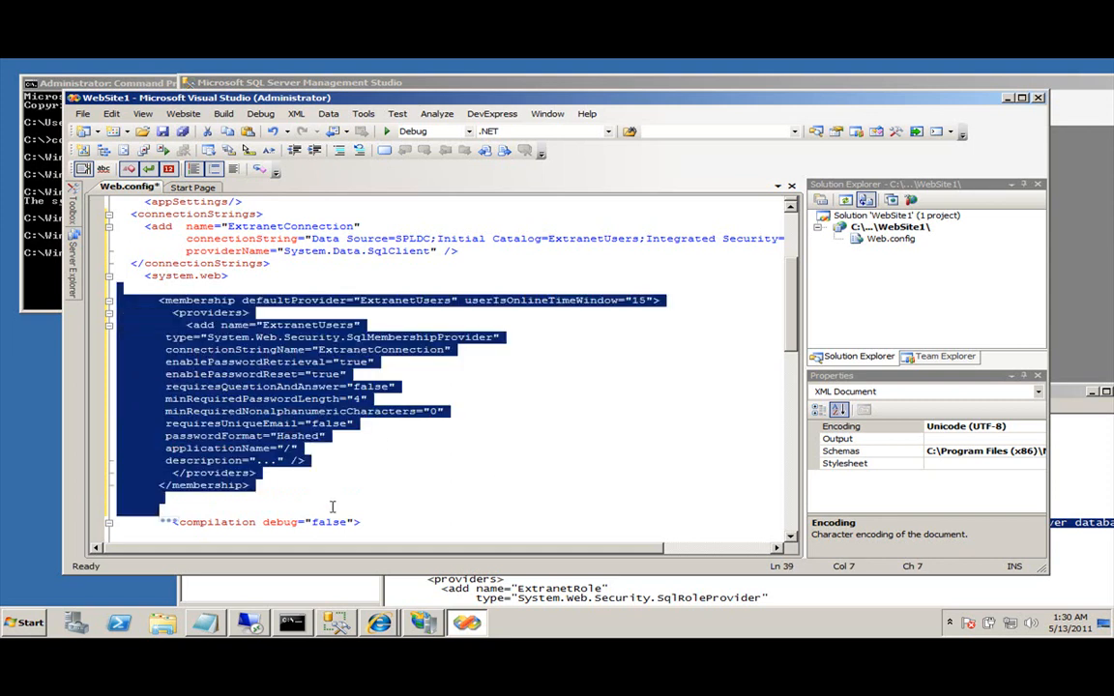
double_click(413, 302)
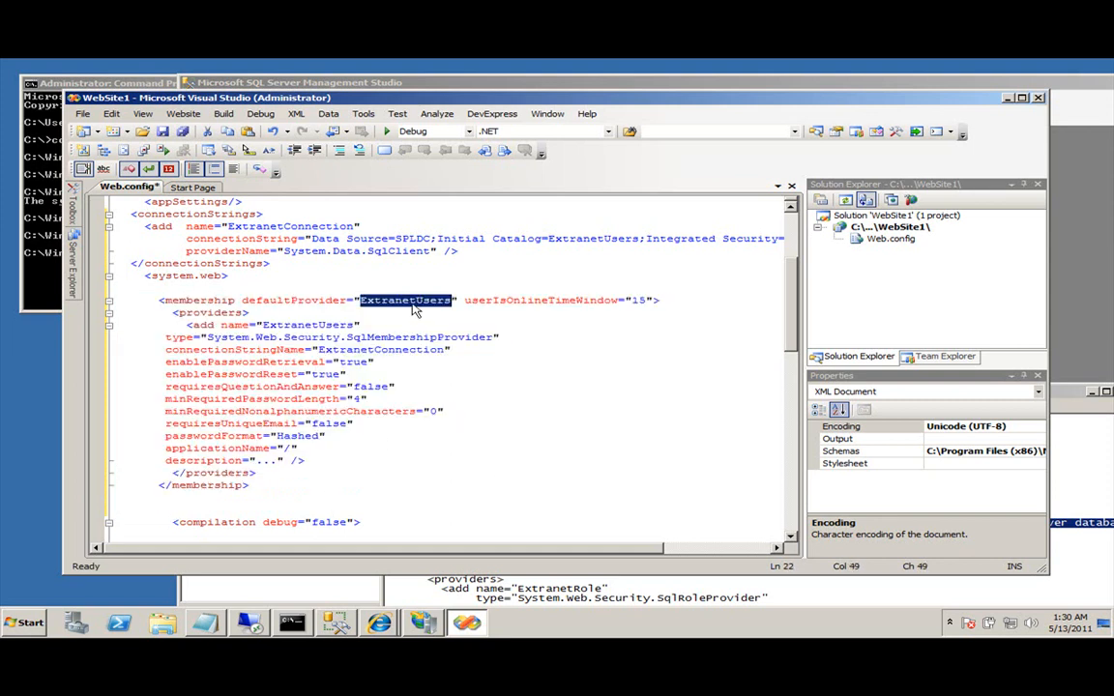
double_click(382, 349)
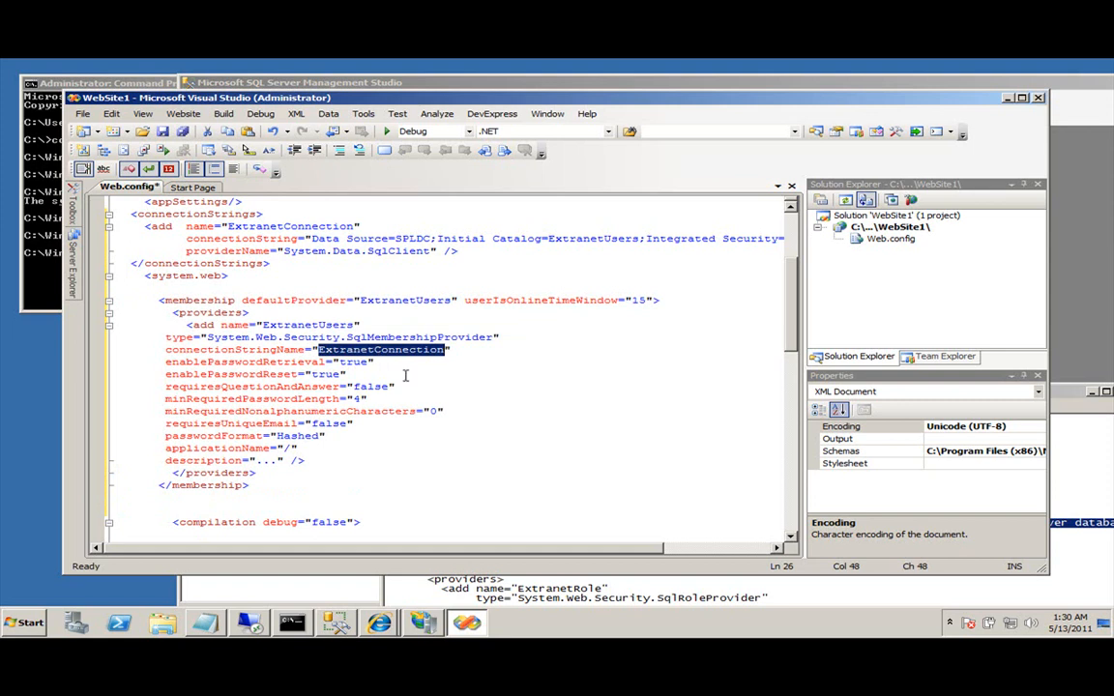
left_click(438, 600)
left_click_drag(511, 552, 359, 482)
left_click(153, 499)
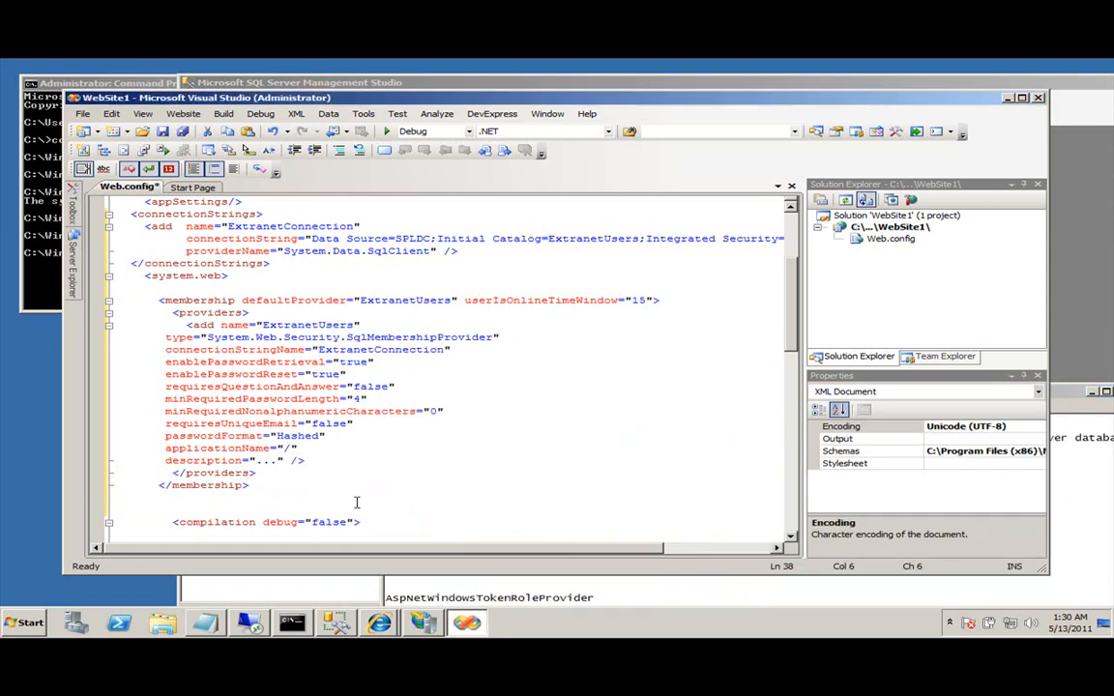
Paste the roleManager block after membership and rename its default provider and provider to ExtranetRoles.
key("ctrl+v")
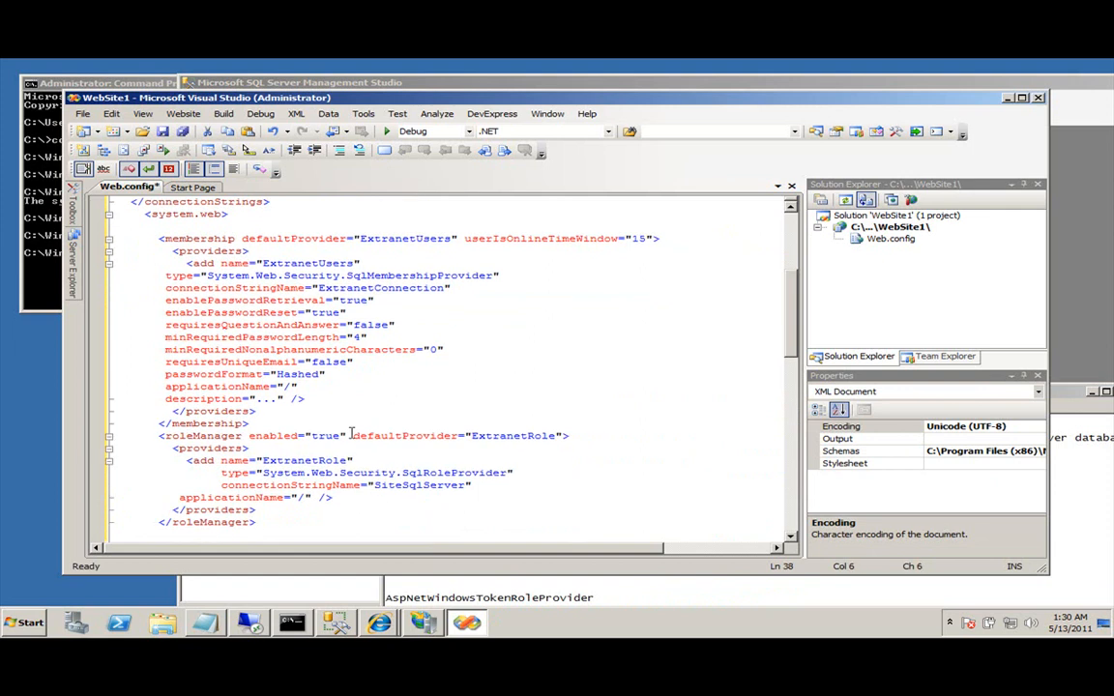
key("Return")
double_click(510, 455)
key("BackSpace")
type("Extran")
type("etRoles")
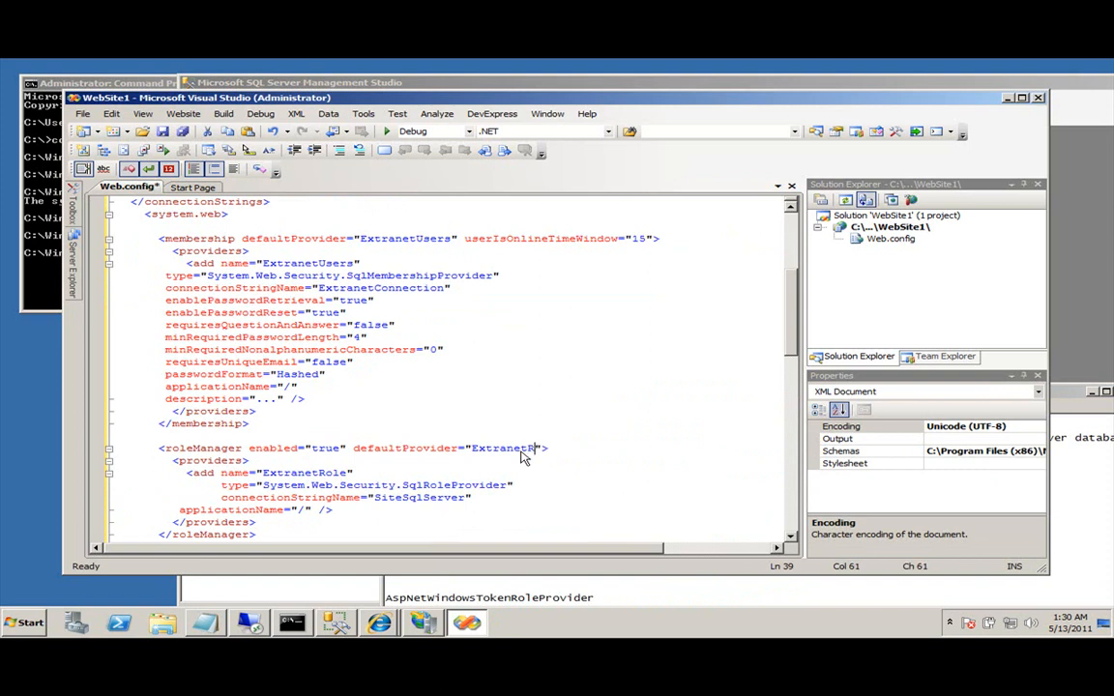
double_click(537, 453)
key("ctrl+c")
double_click(305, 473)
key("ctrl+v")
Set the role provider's connectionStringName to ExtranetConnection and save Web.config.
left_click_drag(372, 498, 467, 497)
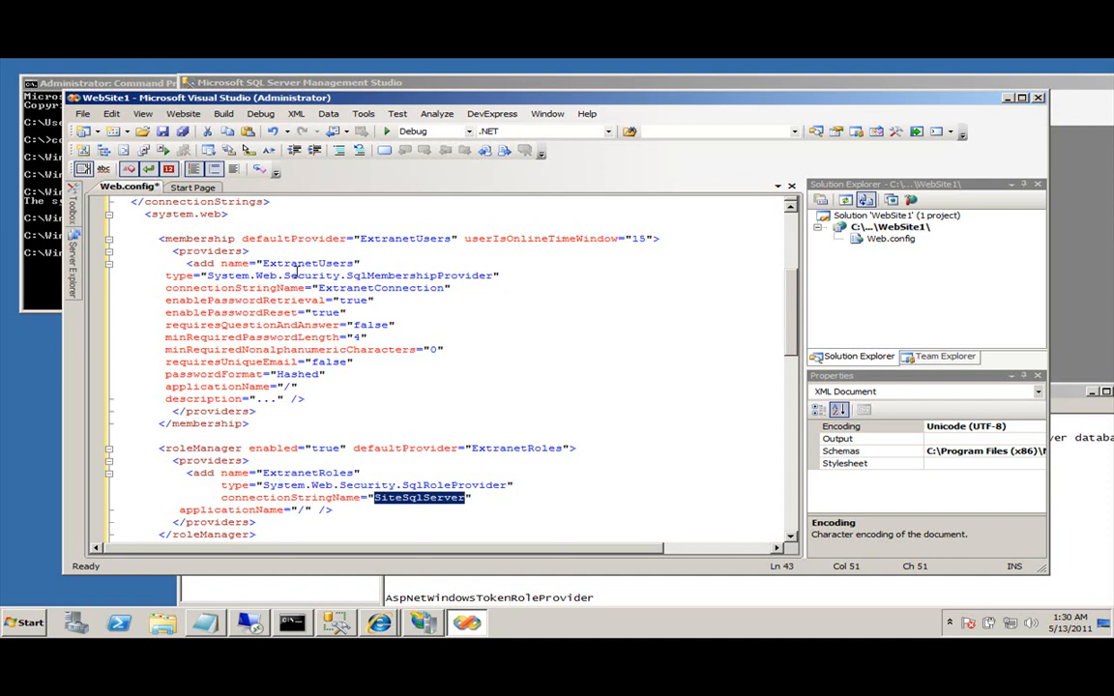
double_click(390, 289)
key("ctrl+c")
double_click(420, 498)
key("ctrl+v")
left_click(322, 471)
scroll(322, 473, "up", 3)
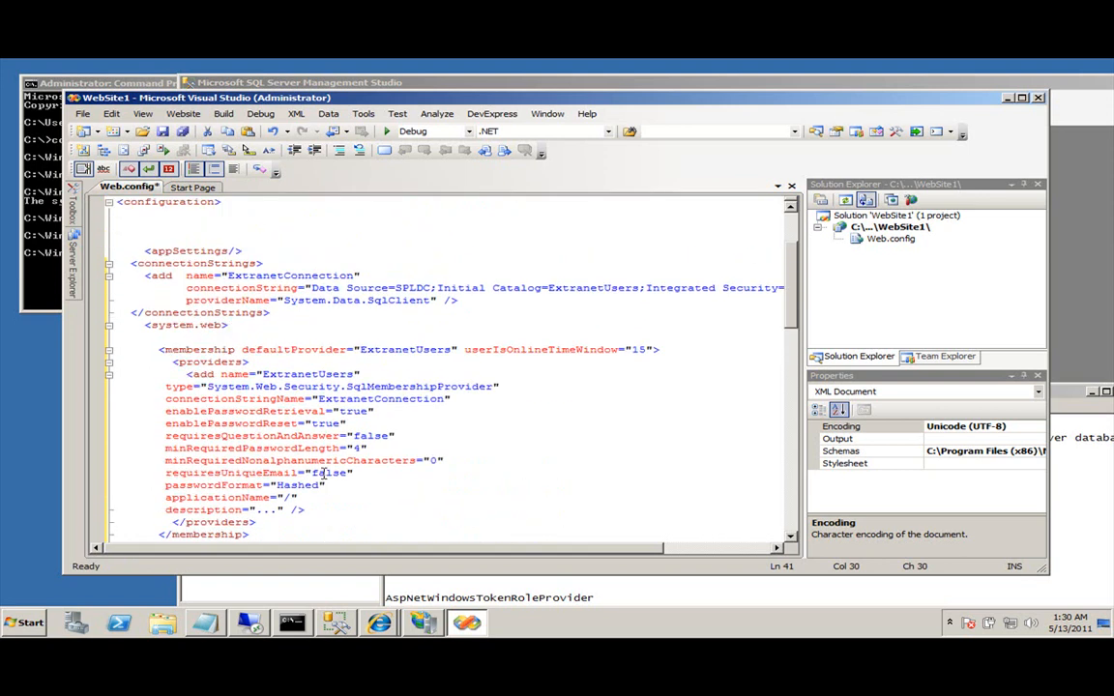
left_click(162, 131)
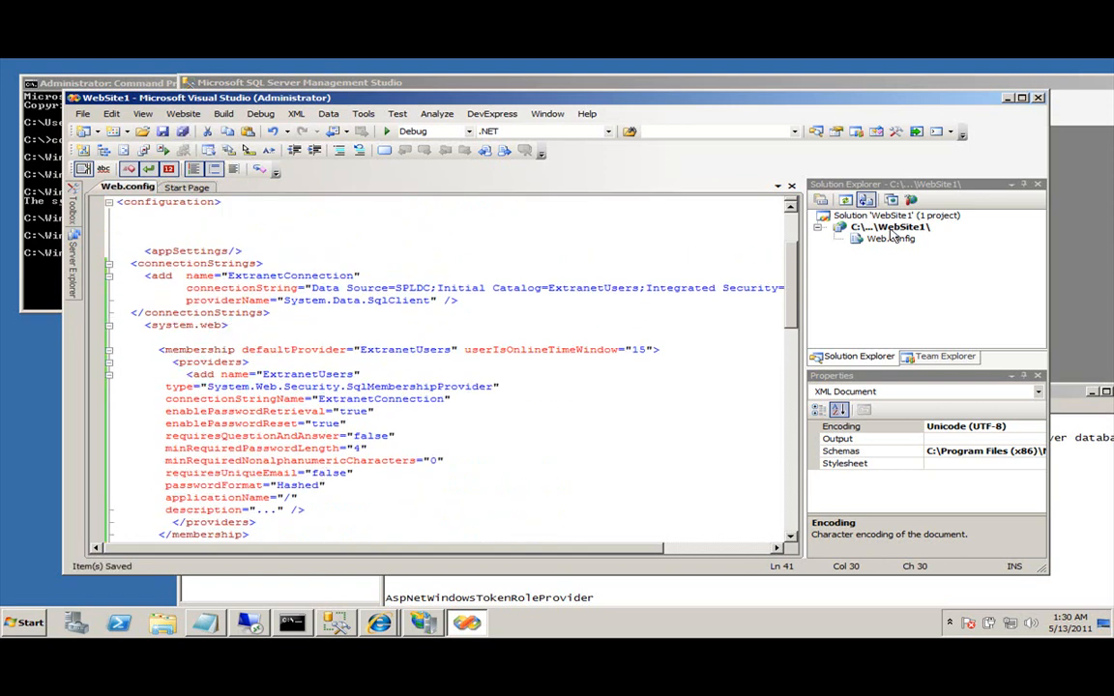
Open the ASP.NET Configuration tool for WebSite1 and view the Security page's web.config line 25 error.
left_click(898, 228)
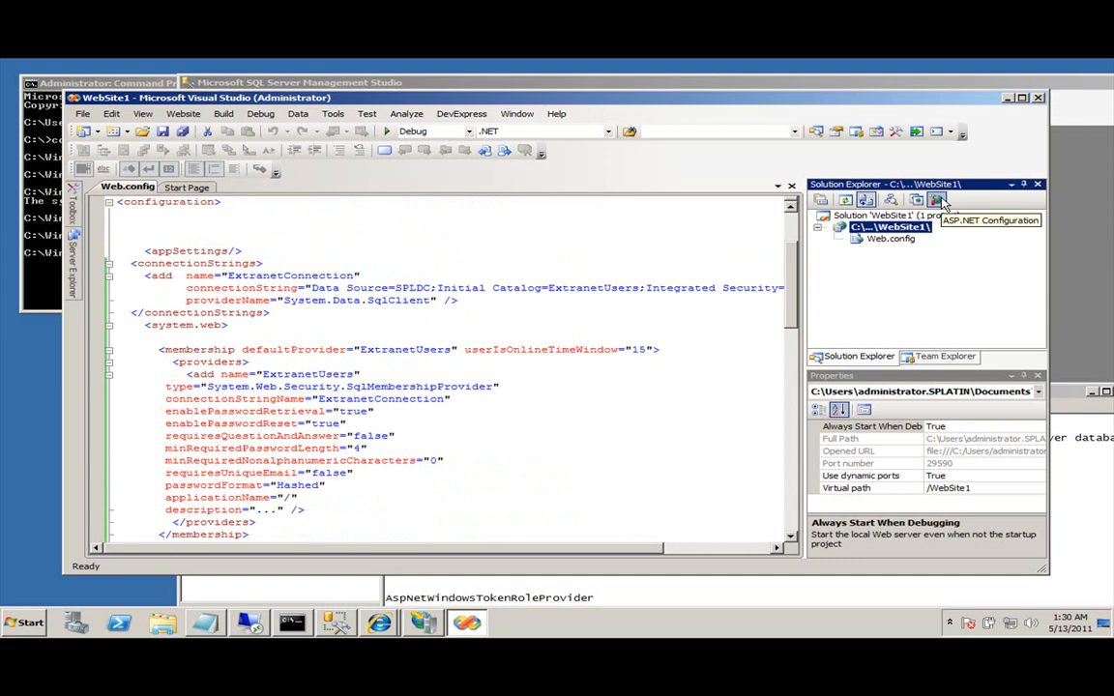
left_click(940, 200)
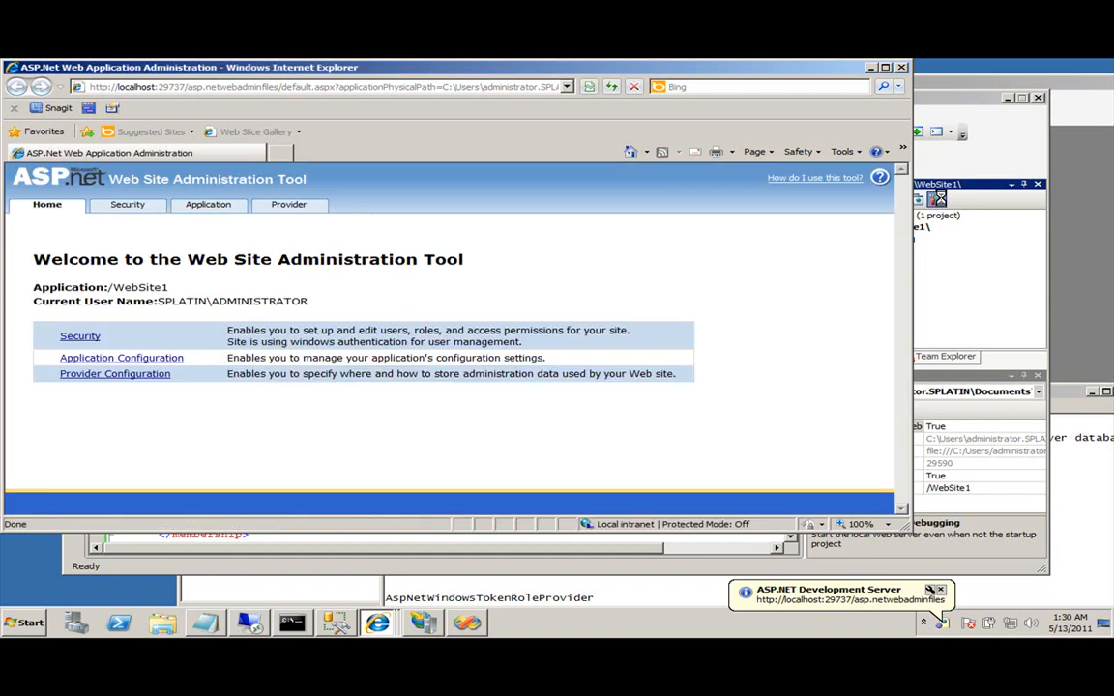
left_click(89, 341)
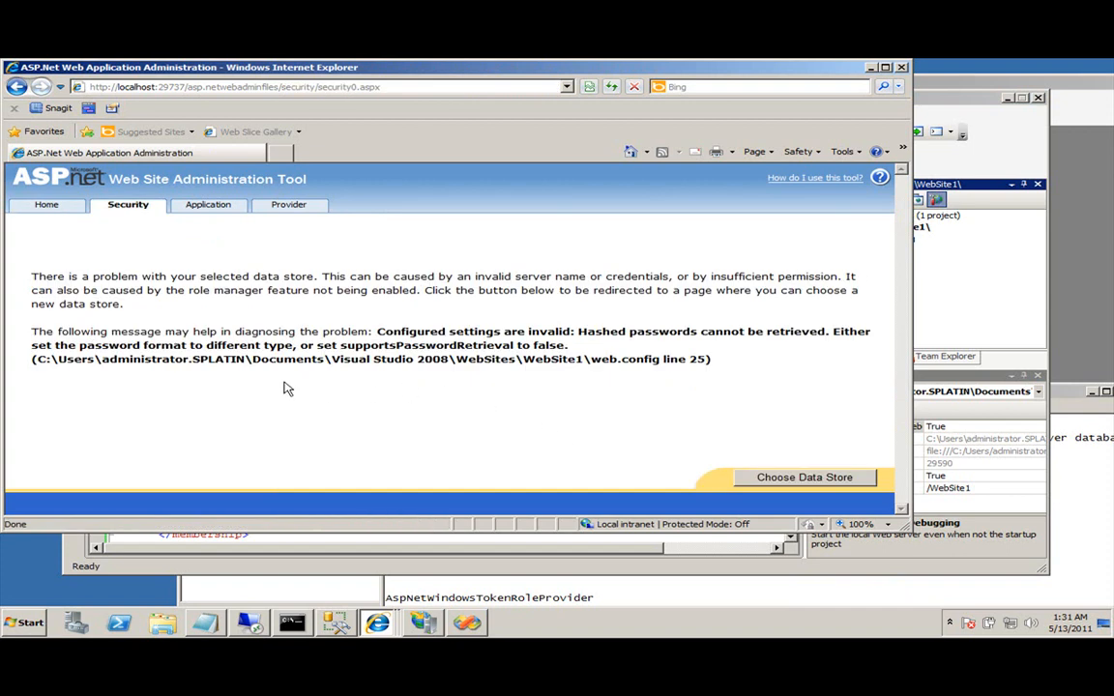
left_click_drag(333, 358, 661, 359)
left_click(647, 326)
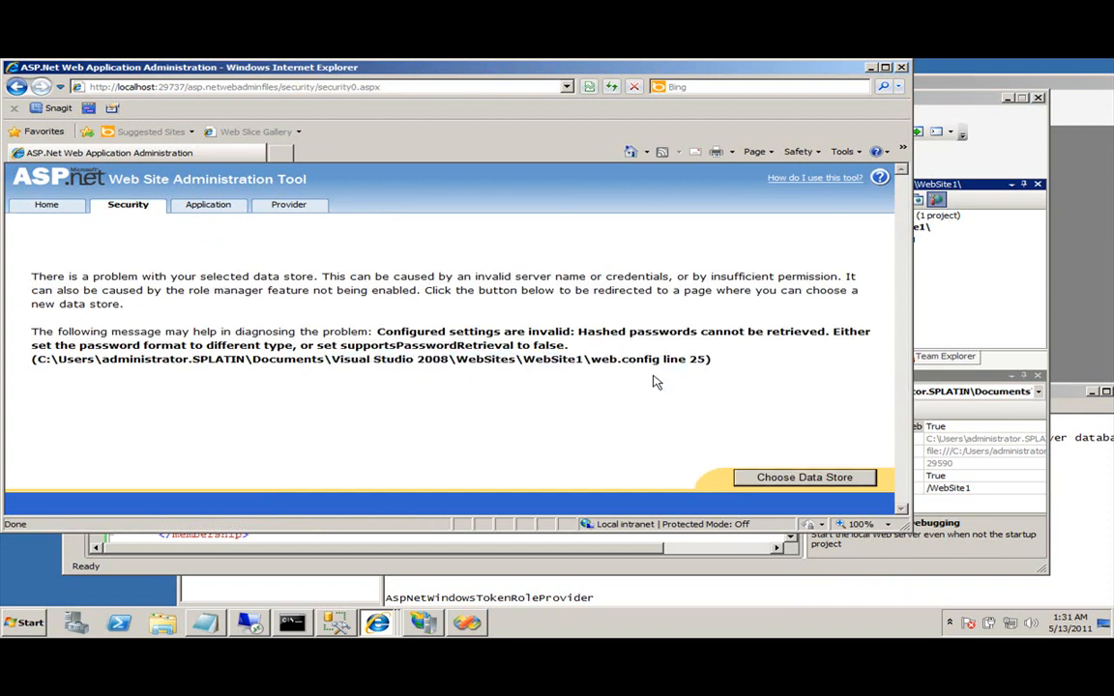
Check Visual Studio, then close the administration browser window.
left_click(935, 286)
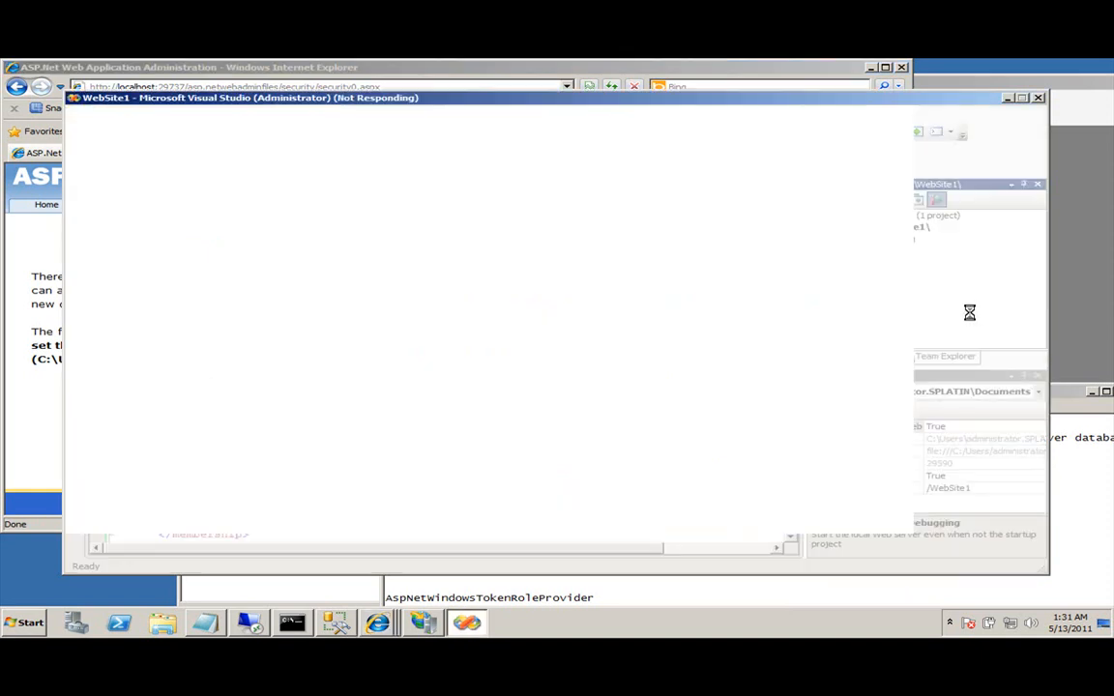
left_click(742, 70)
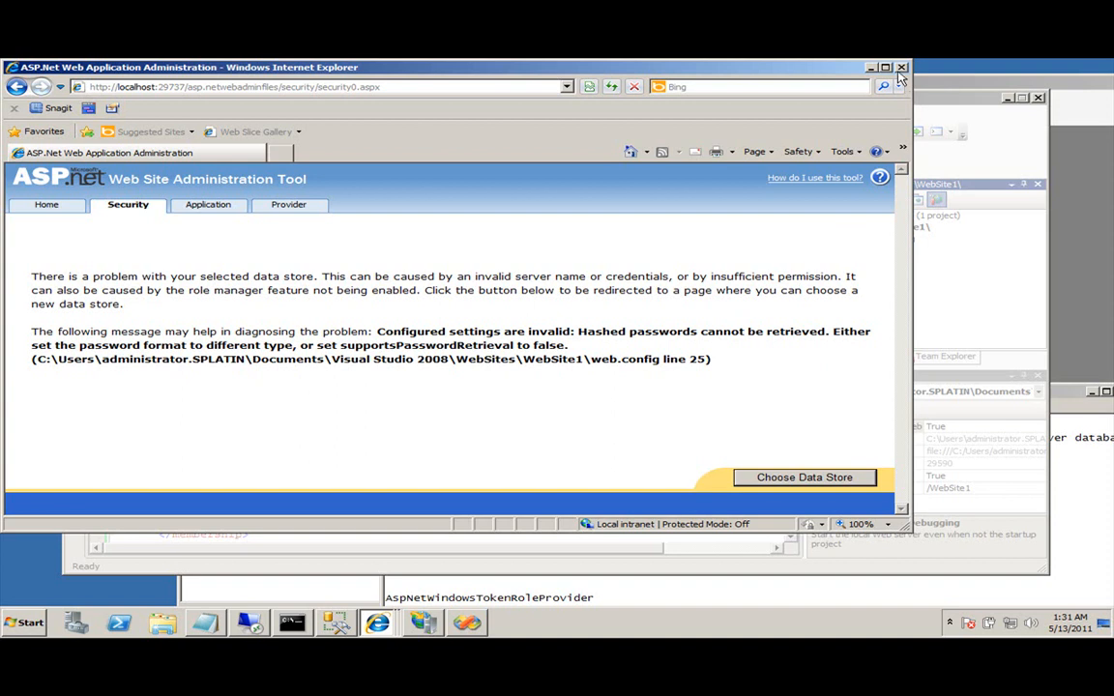
left_click(901, 66)
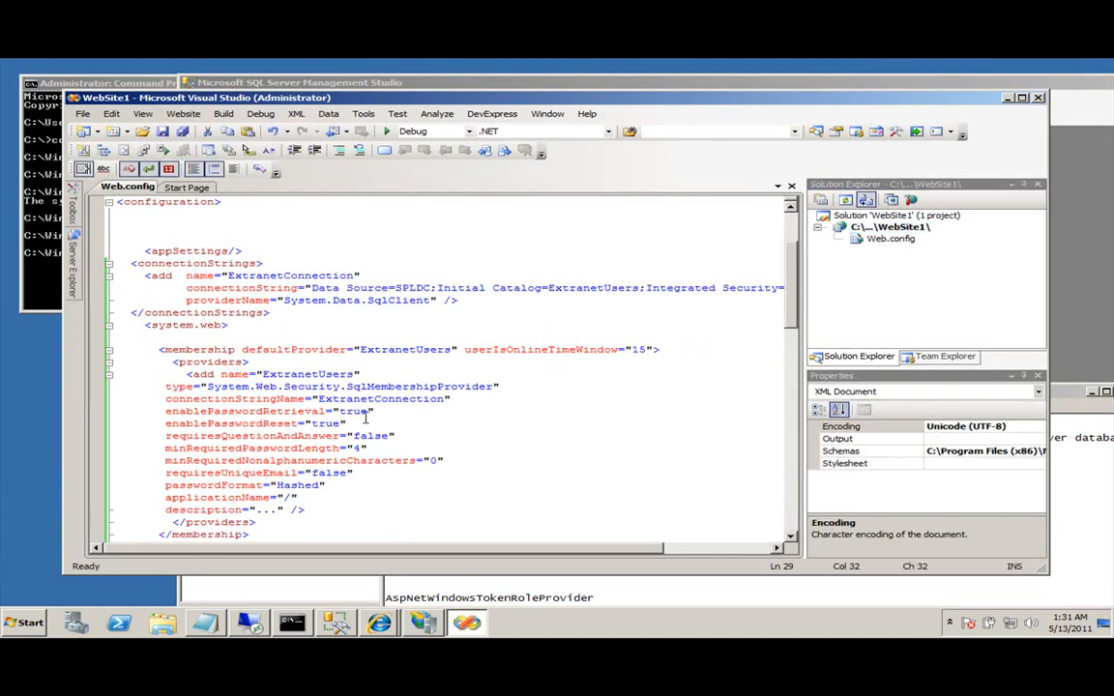
Change enablePasswordRetrieval from true to false in Web.config, save, and select the WebSite1 project.
double_click(360, 412)
type("false")
key("ctrl+s")
double_click(355, 412)
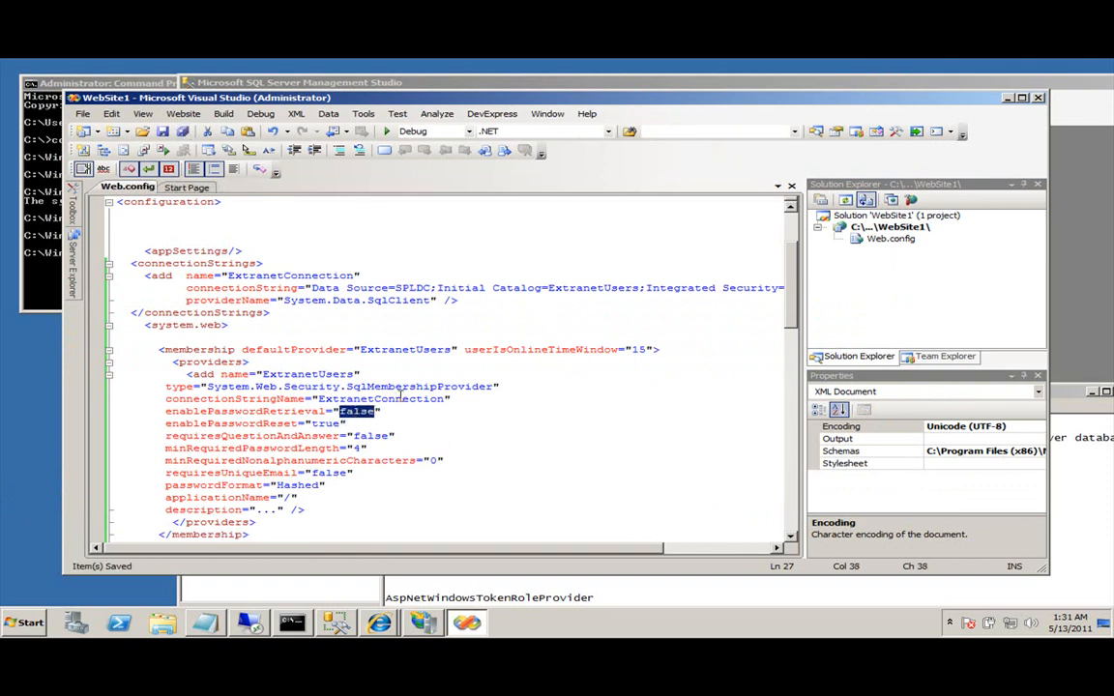
left_click(884, 218)
left_click(888, 228)
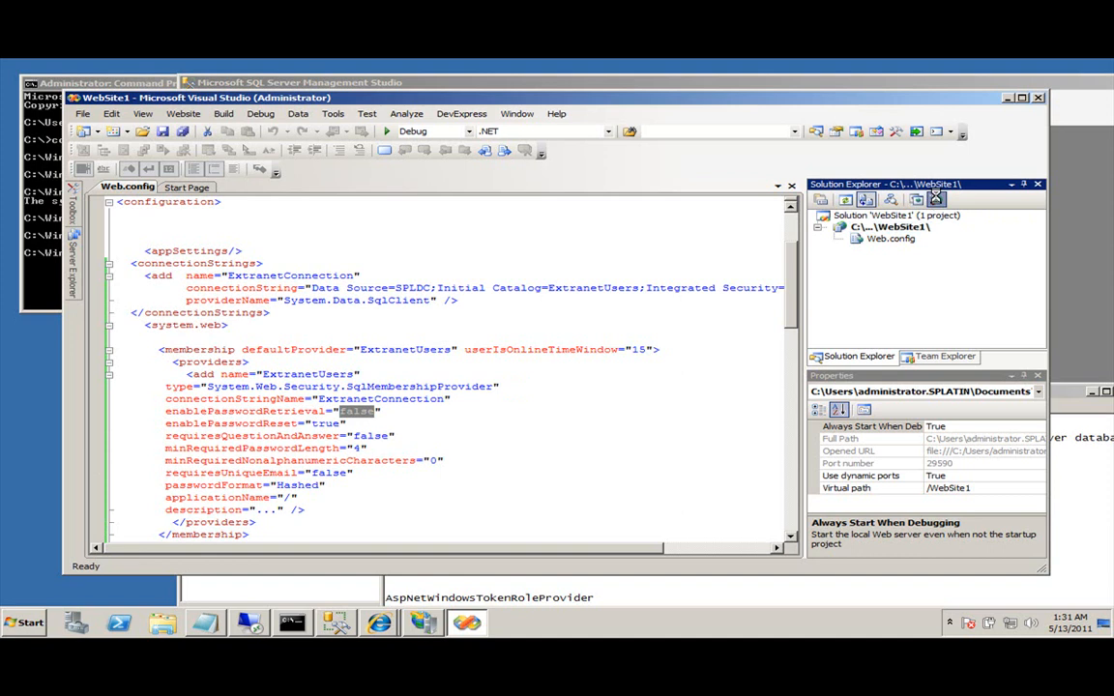
Launch ASP.NET Configuration for WebSite1 and add a role named Extranet.
left_click(935, 199)
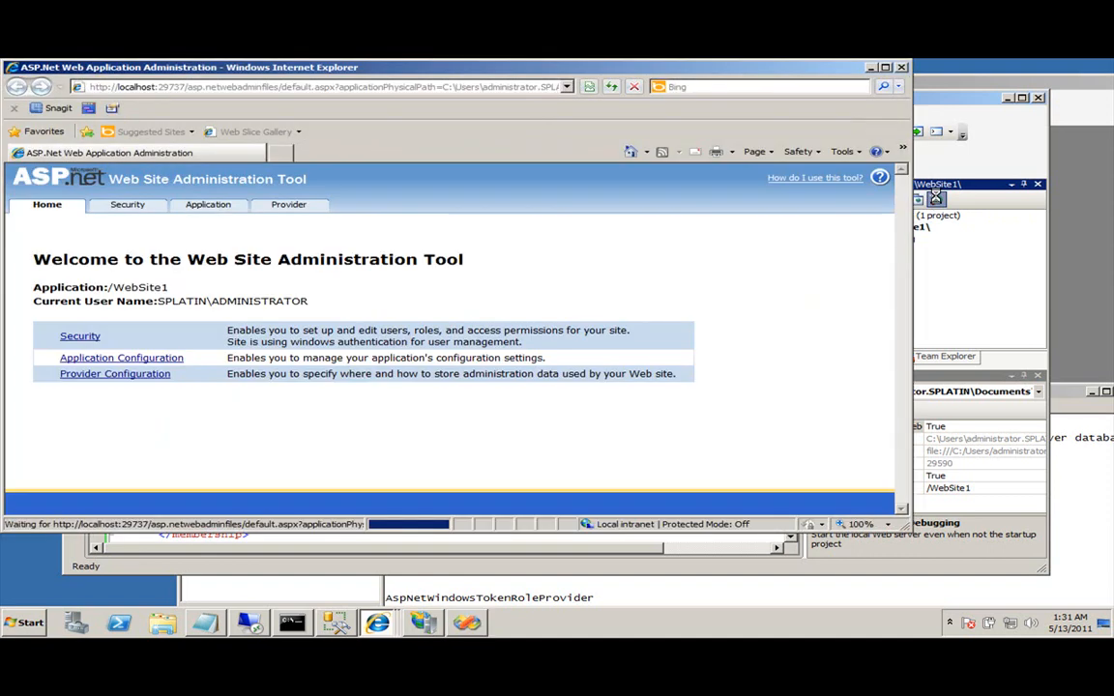
left_click(80, 336)
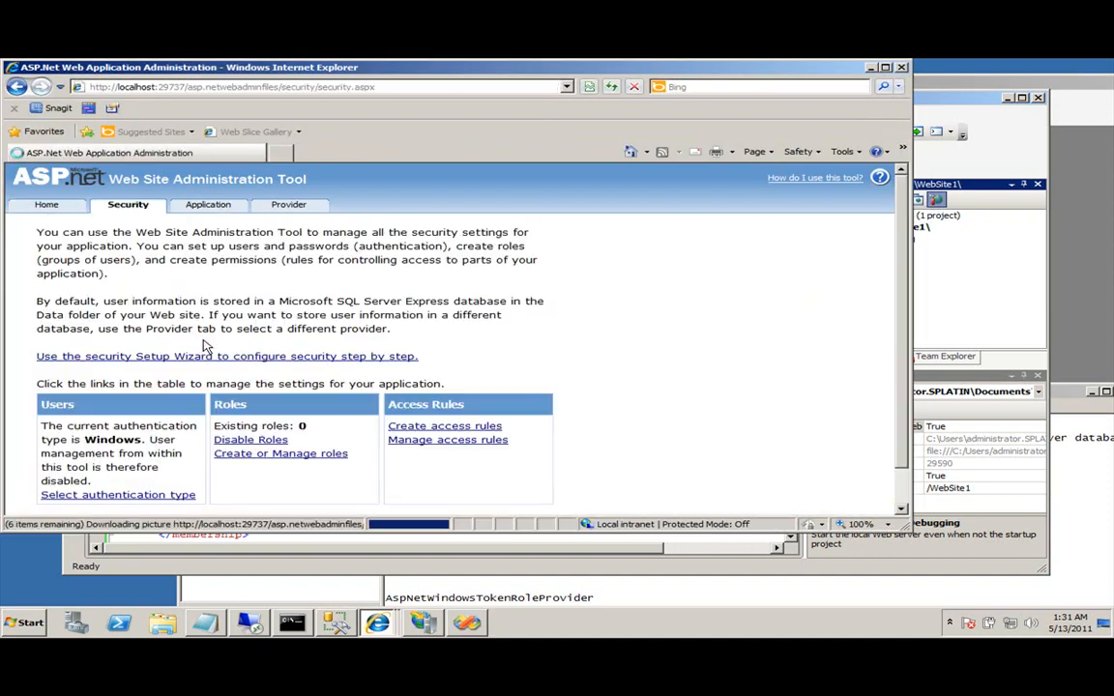
scroll(255, 411, "down", 1)
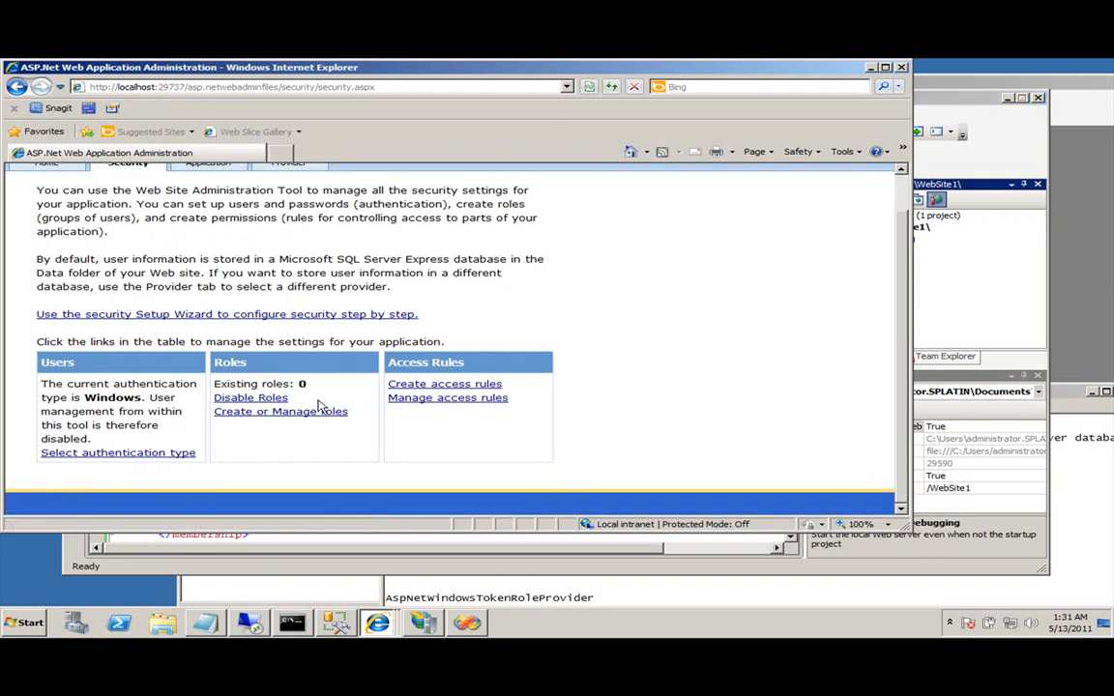
left_click(261, 414)
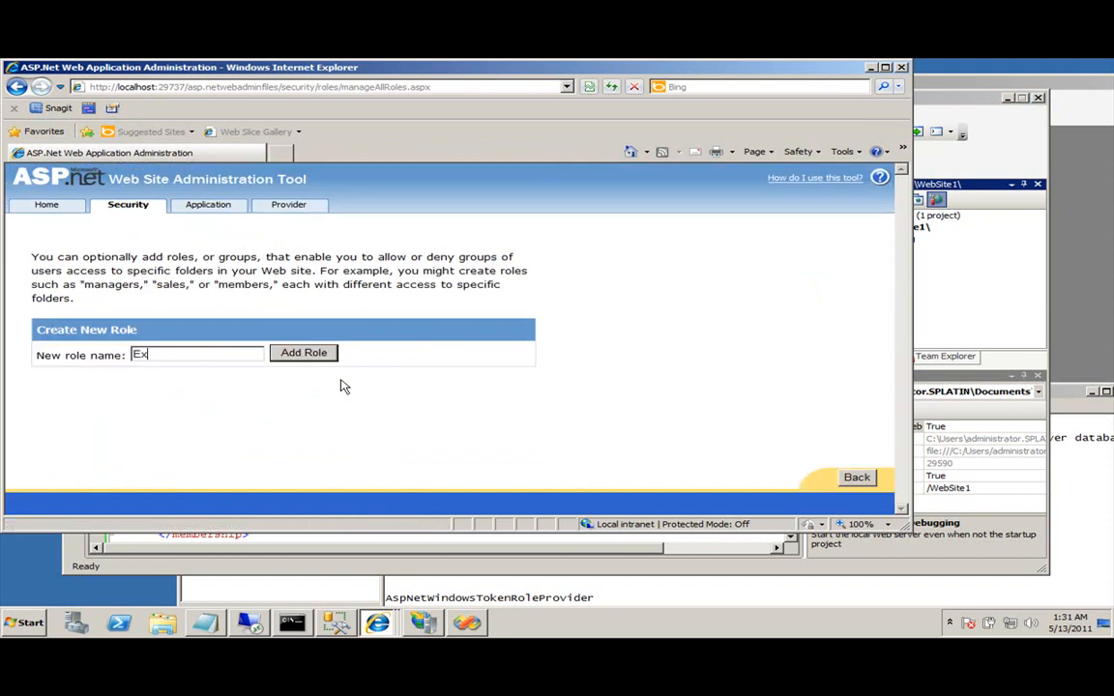
type("Extranet")
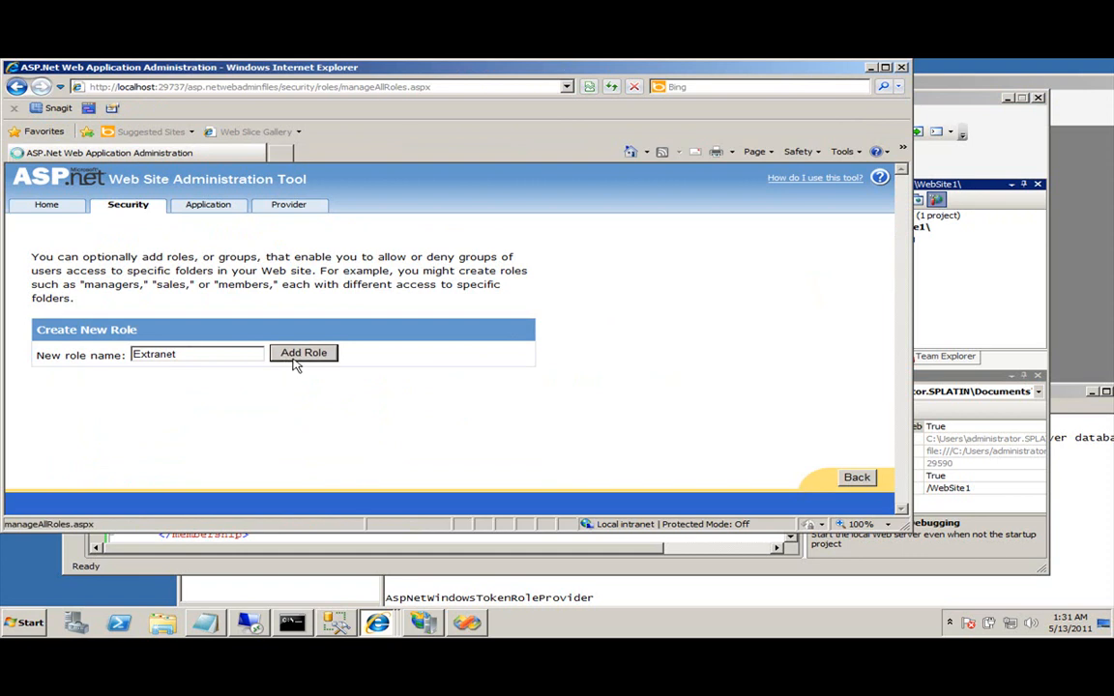
left_click(295, 357)
left_click(572, 342)
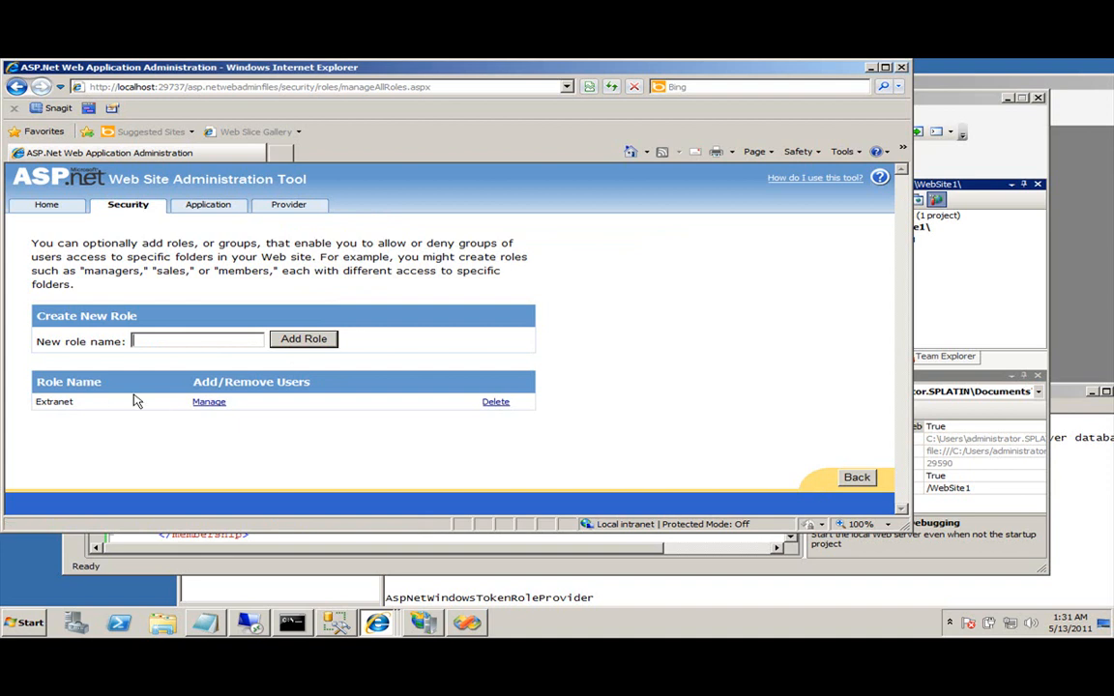
Set the site's authentication type to From the internet.
left_click(152, 210)
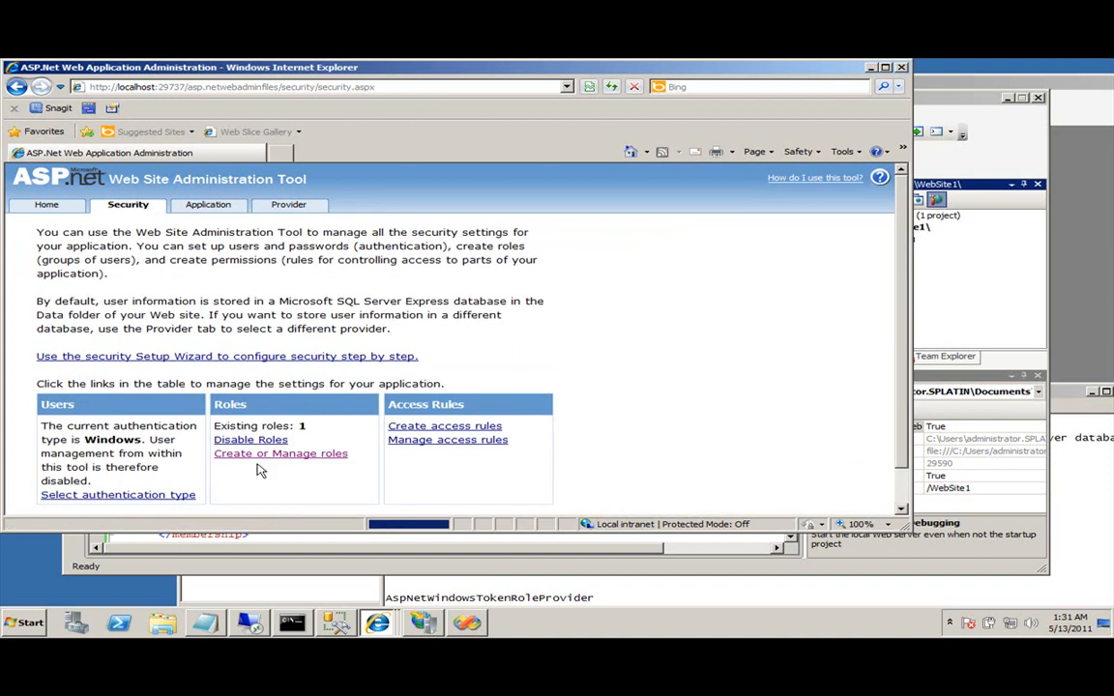
scroll(246, 443, "down", 1)
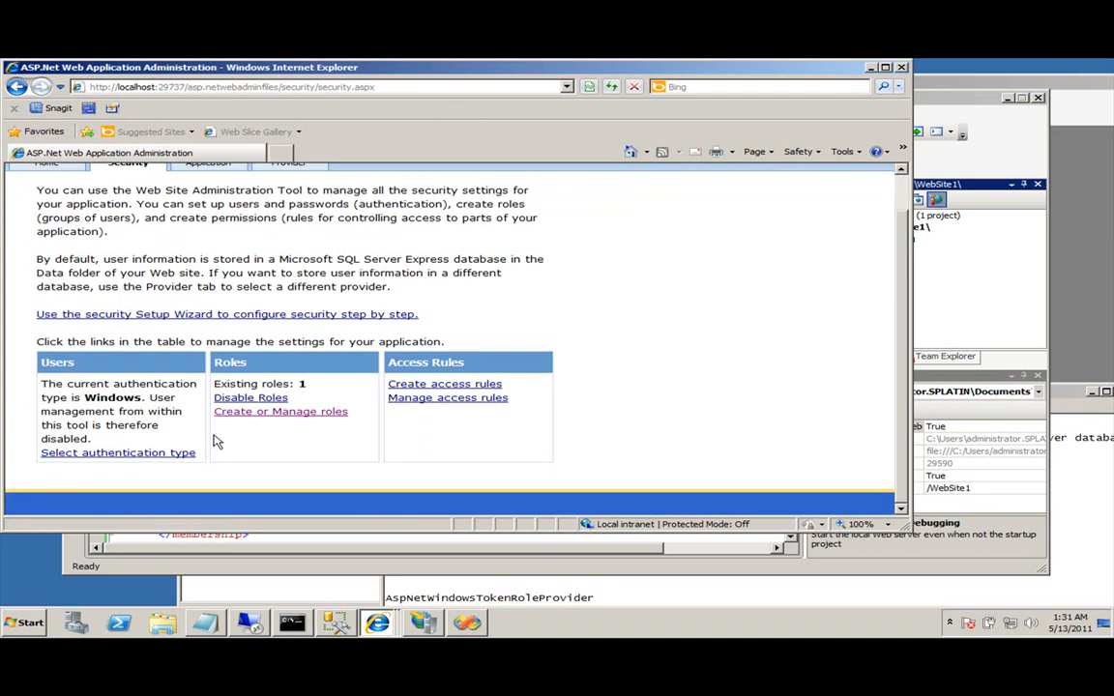
left_click(97, 458)
left_click(43, 280)
left_click(857, 477)
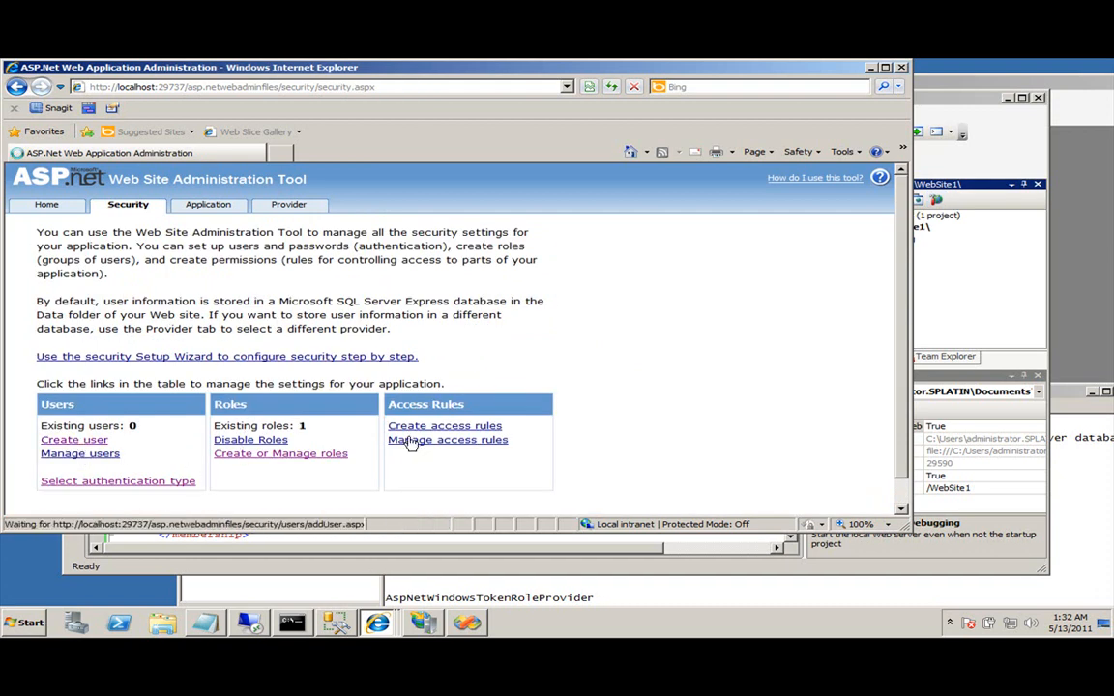
Create a new user account assigned to the Extranet role.
left_click(74, 439)
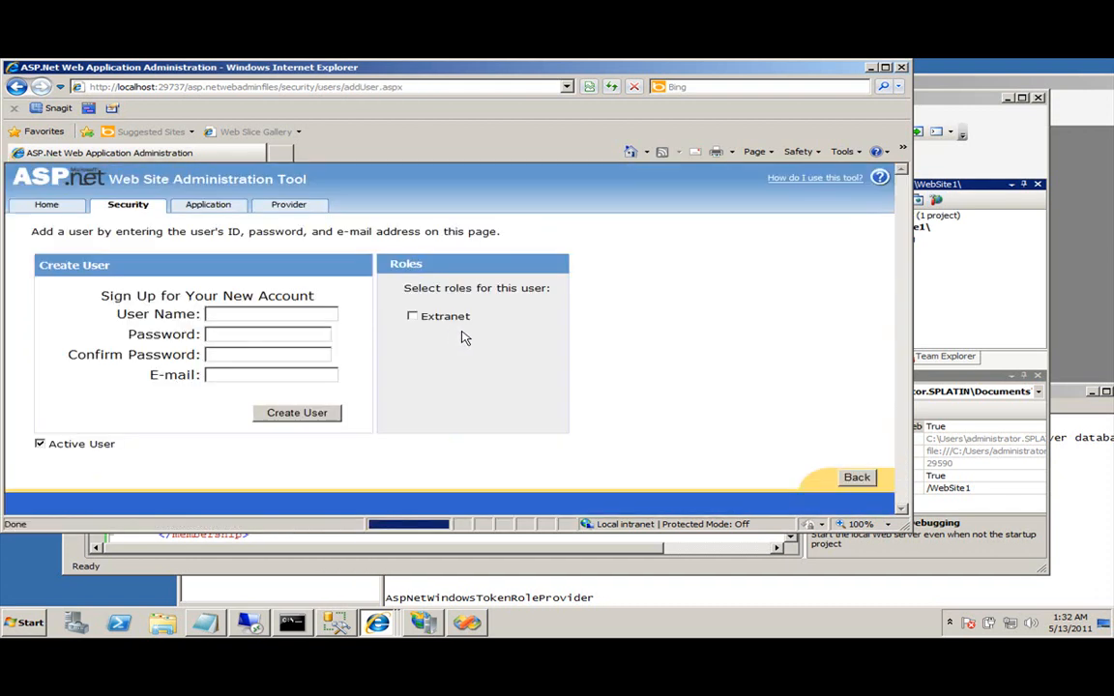
left_click(251, 316)
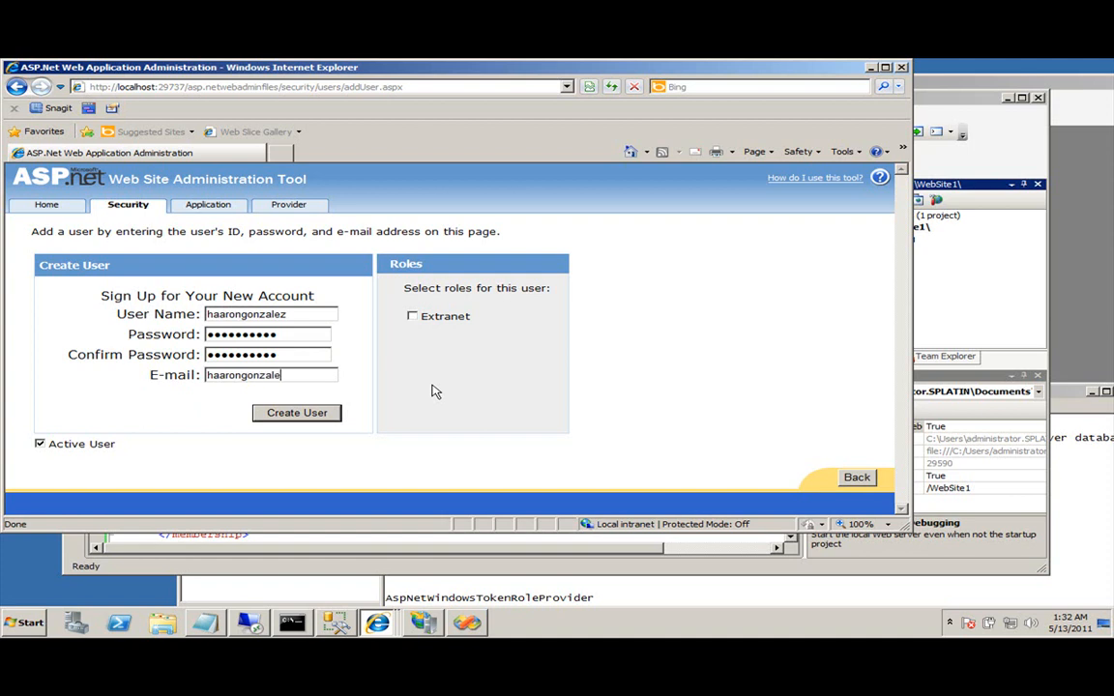
type("org")
left_click(412, 316)
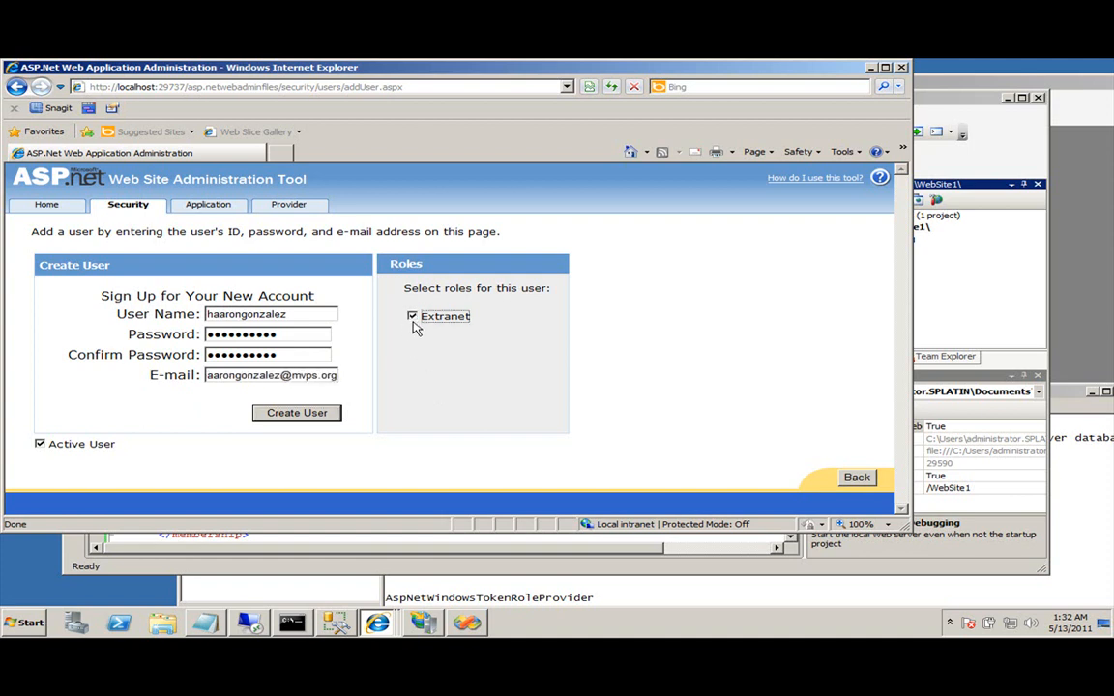
left_click(322, 423)
left_click(350, 365)
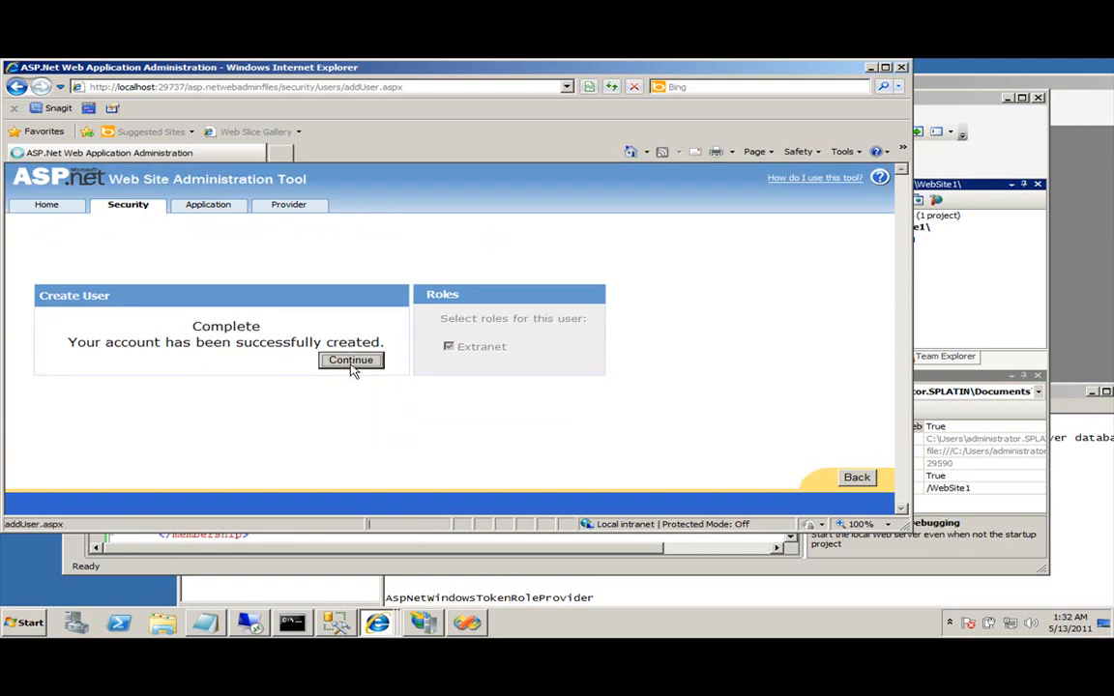
Return to Create or Manage roles and begin entering a new role name.
left_click(114, 205)
left_click(268, 453)
left_click(195, 342)
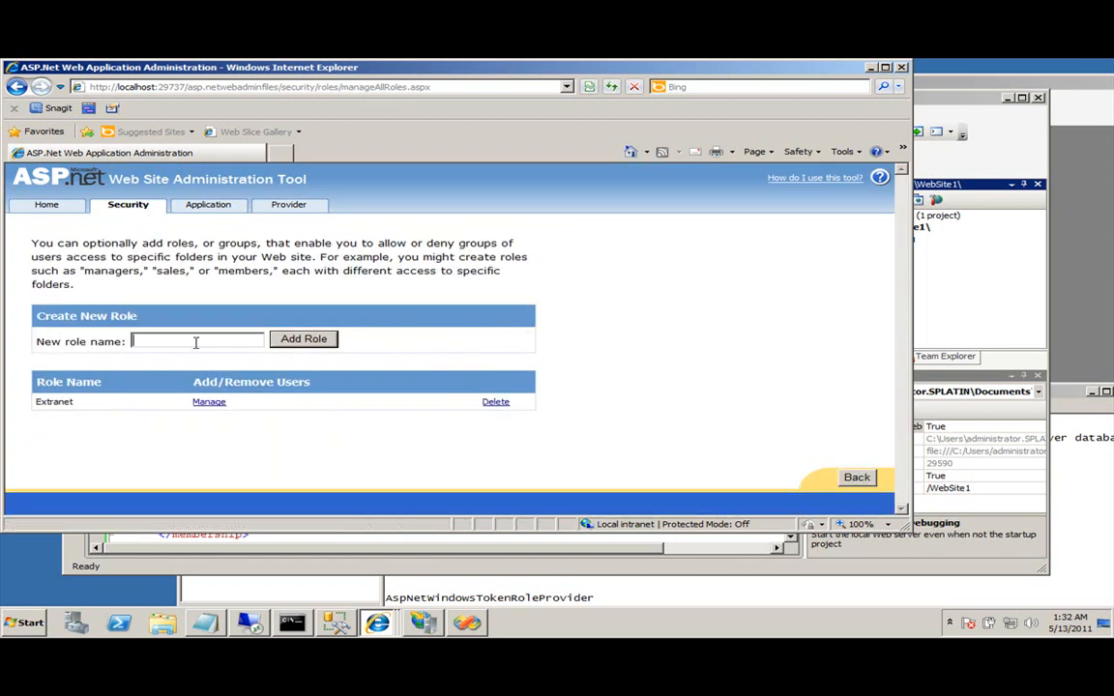
Add a role named Administrator.
type("Administrator")
left_click(301, 338)
left_click(114, 206)
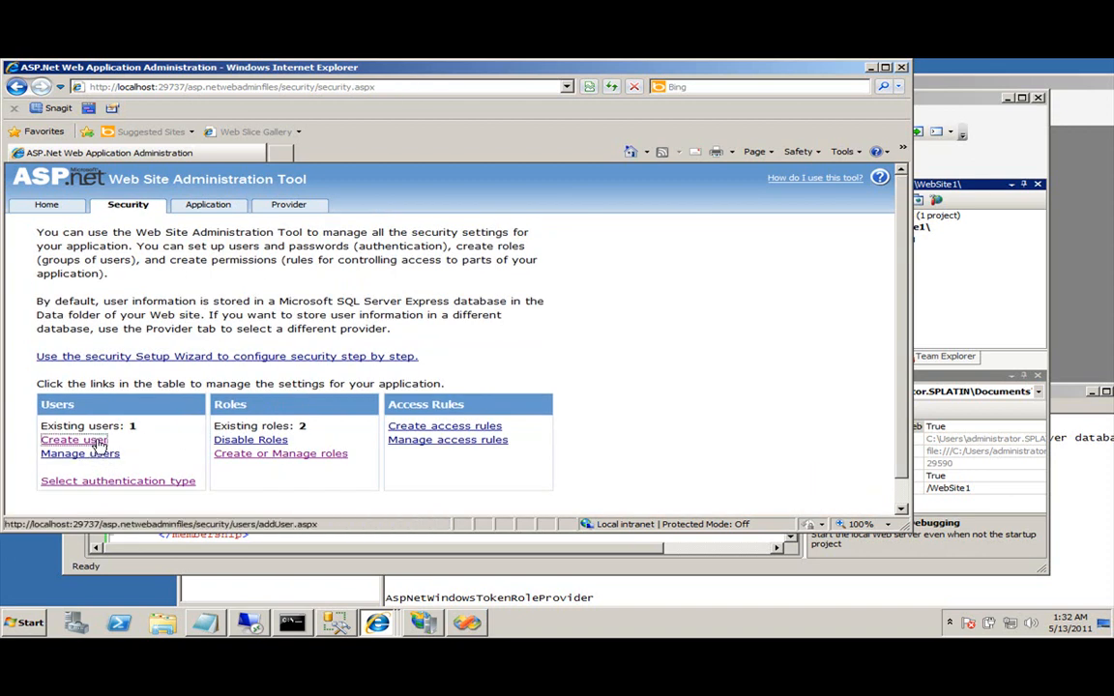
Create user 'administrator' with a password, assigned to the Administrator role.
left_click(100, 444)
left_click(258, 318)
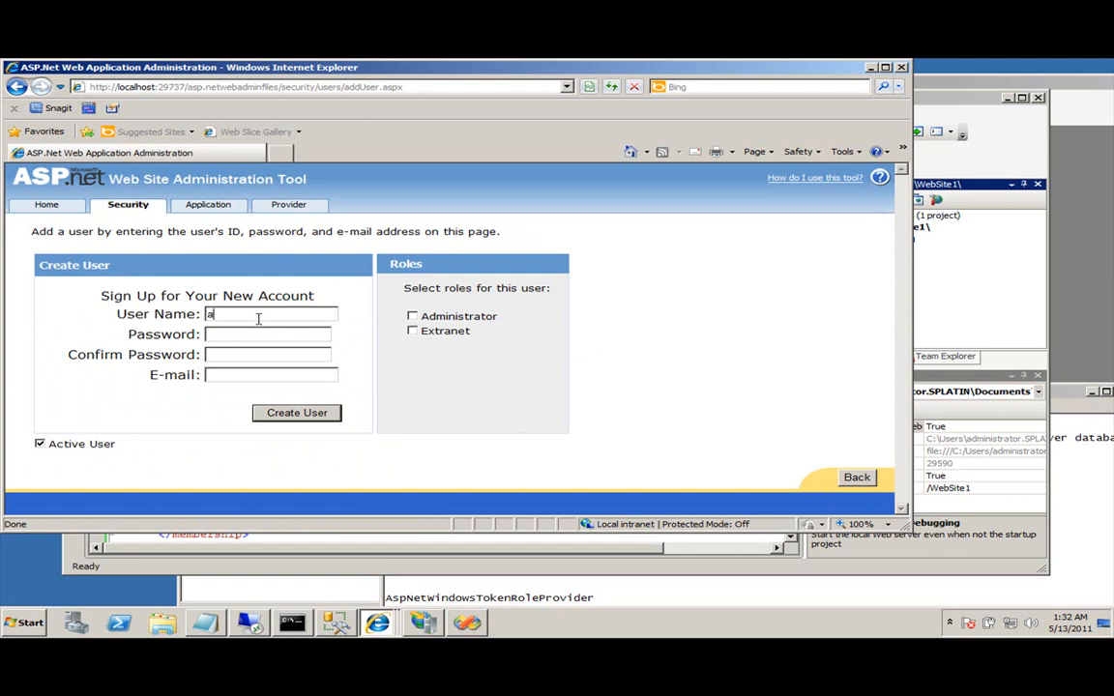
type("administrator")
left_click(412, 317)
left_click(288, 335)
type("•••••••••")
key("ctrl+a")
type("•")
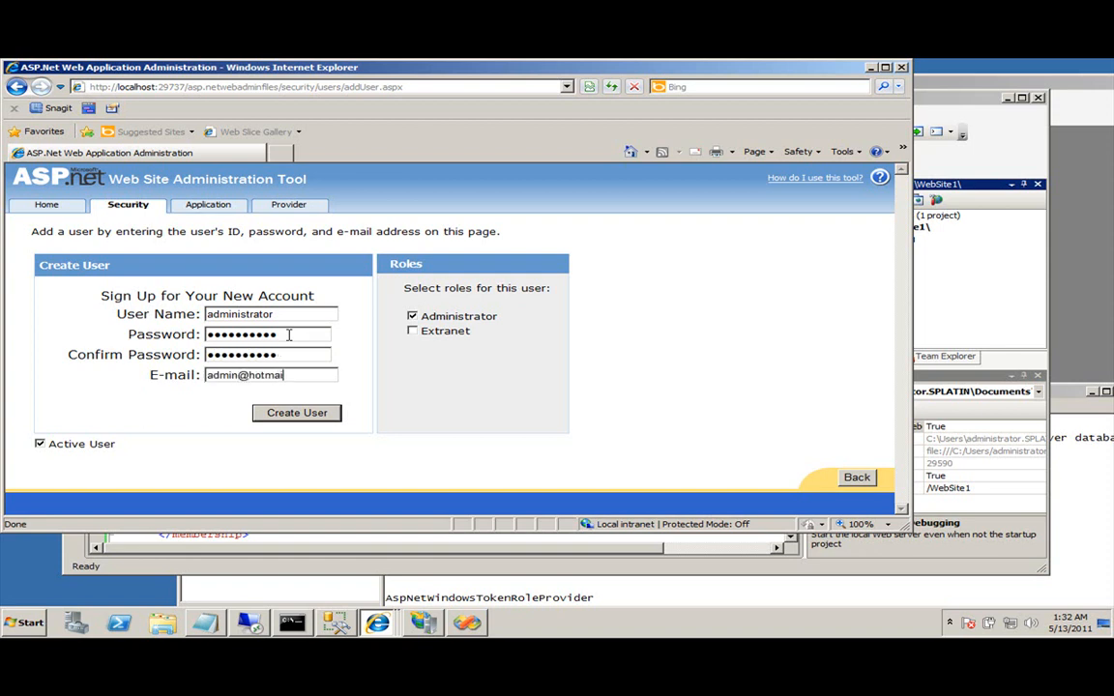
left_click(310, 415)
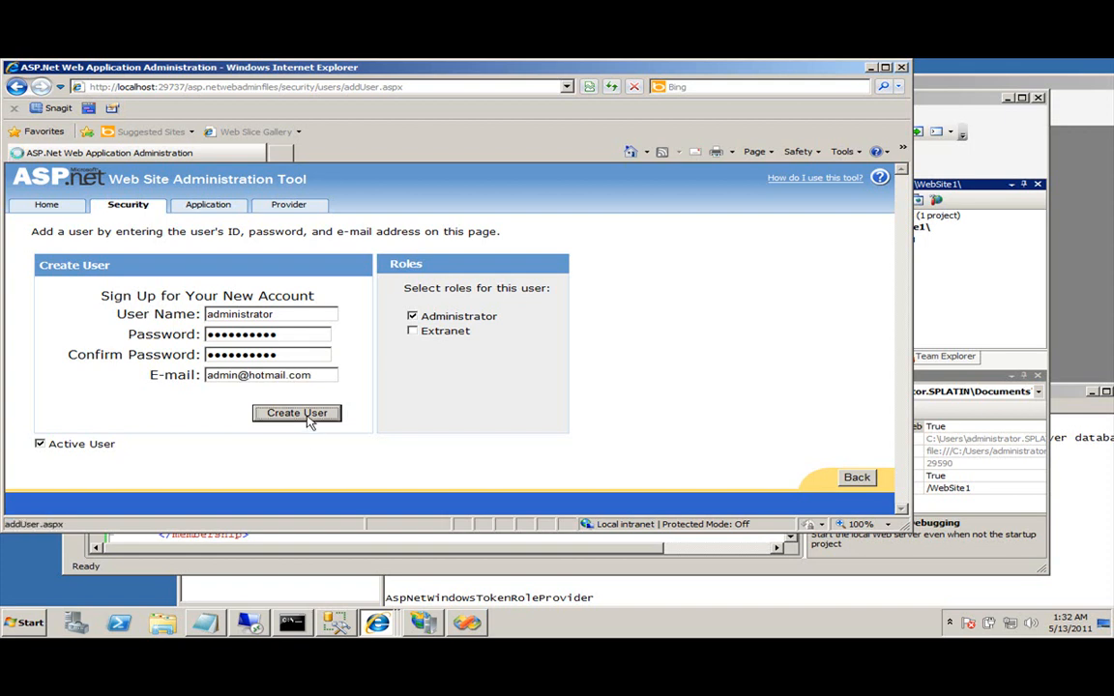
left_click(349, 362)
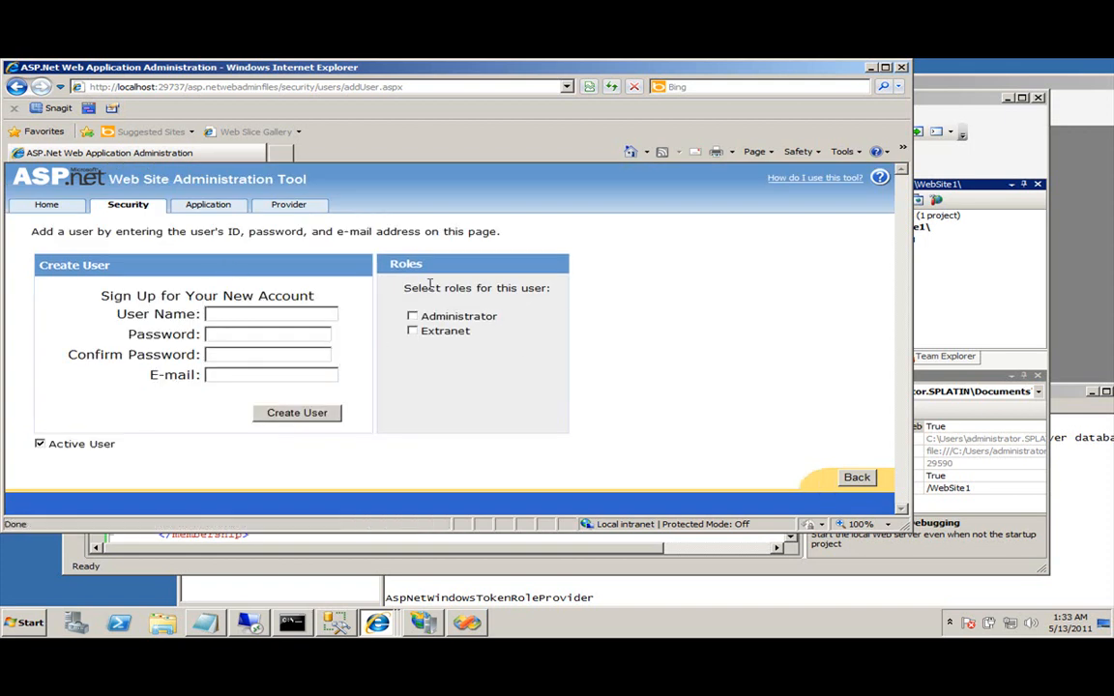
Select the top 1000 rows of ExtranetUsers' dbo.aspnet_Users, review the two users, then close the query.
left_click(335, 625)
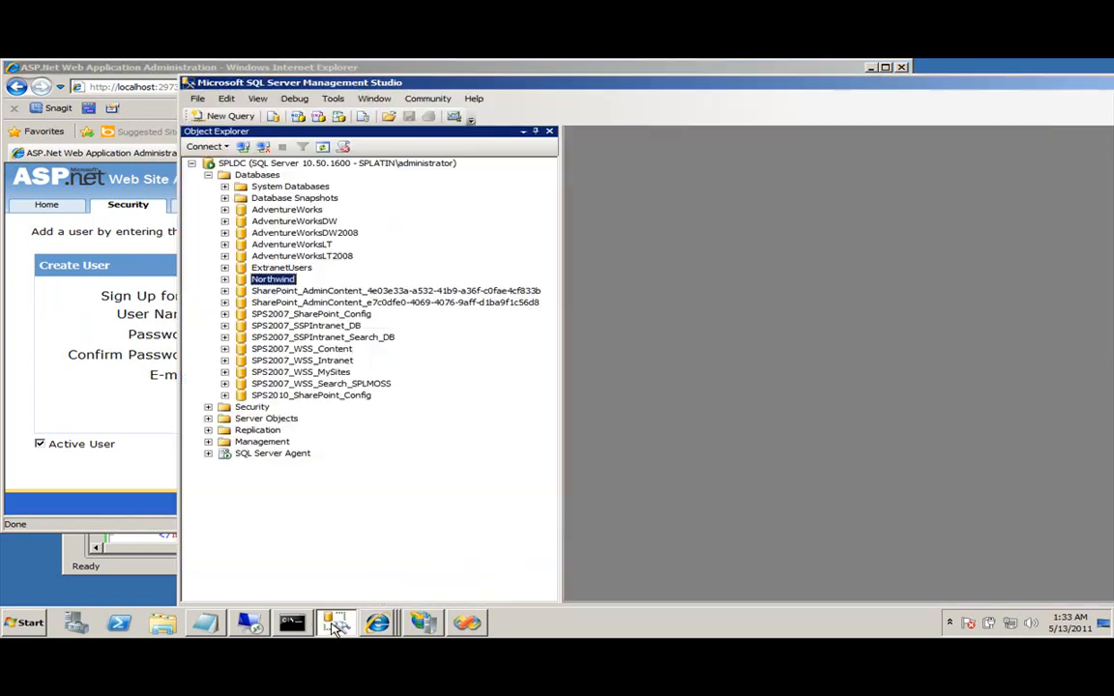
left_click(225, 268)
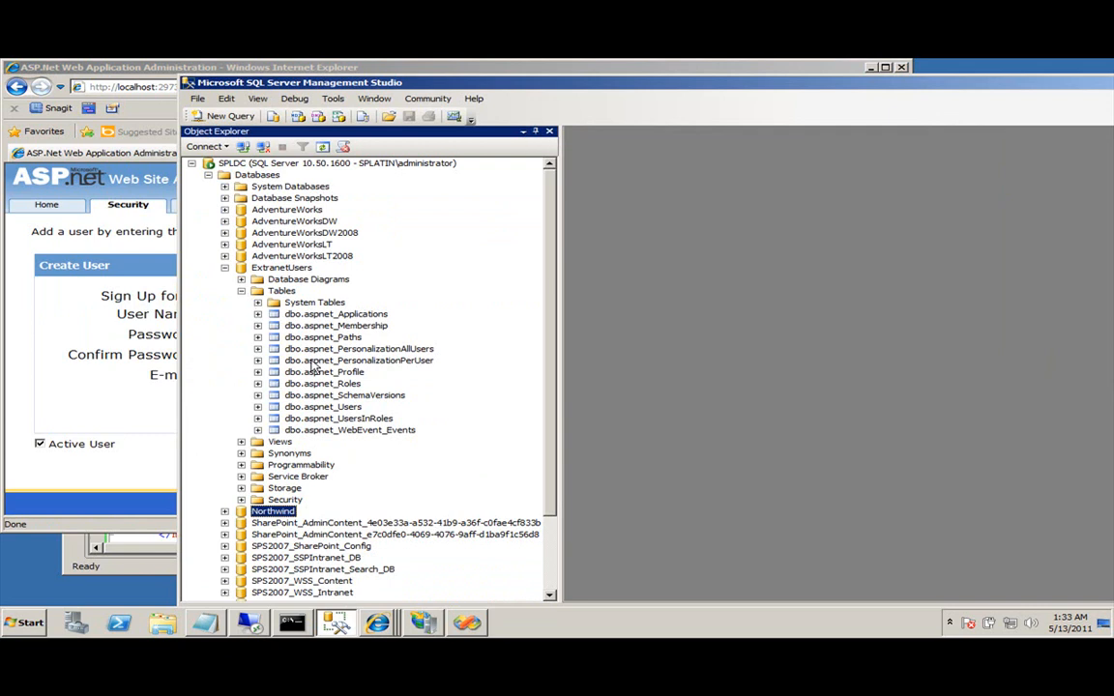
left_click(349, 406)
right_click(338, 407)
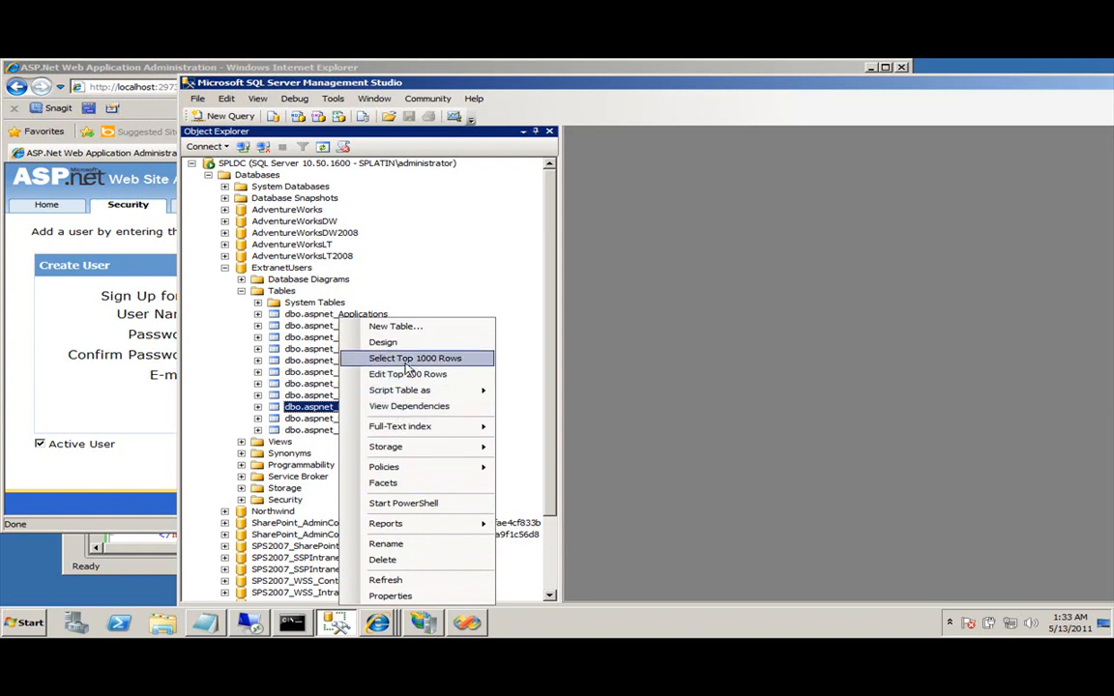
left_click(489, 356)
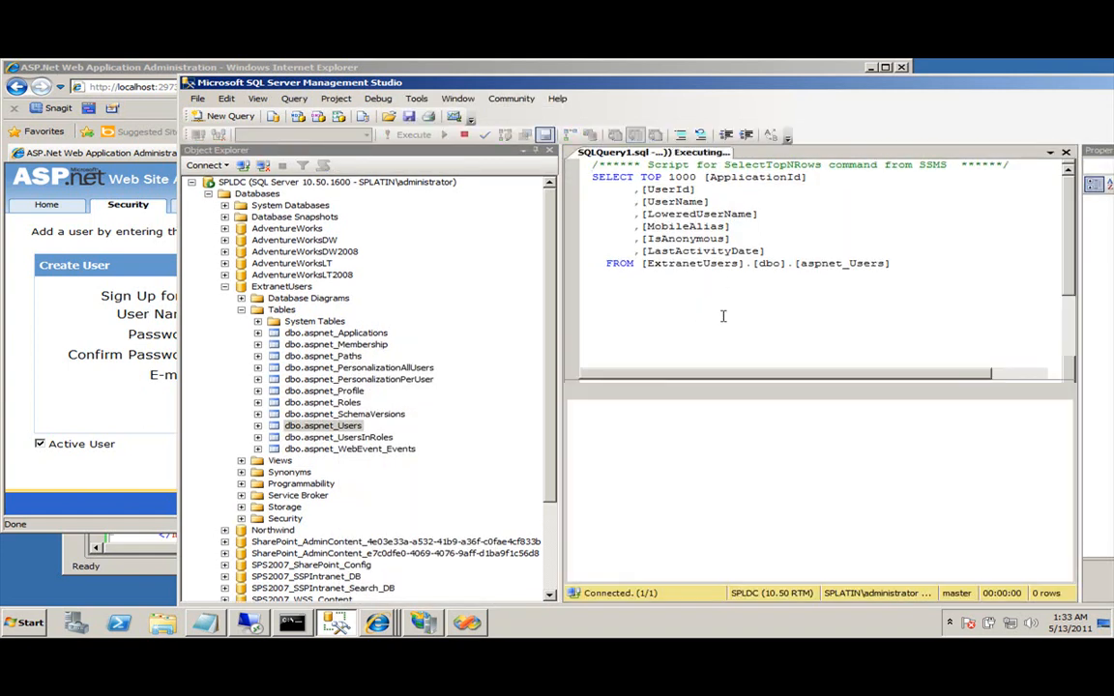
left_click_drag(783, 574, 949, 576)
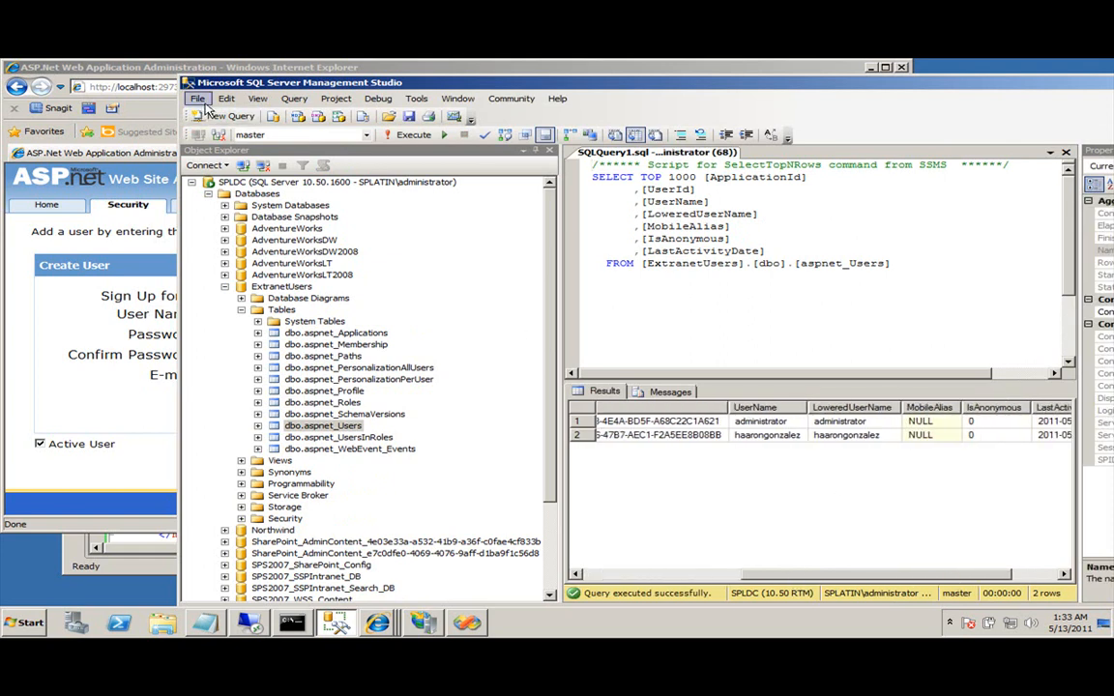
left_click(1066, 152)
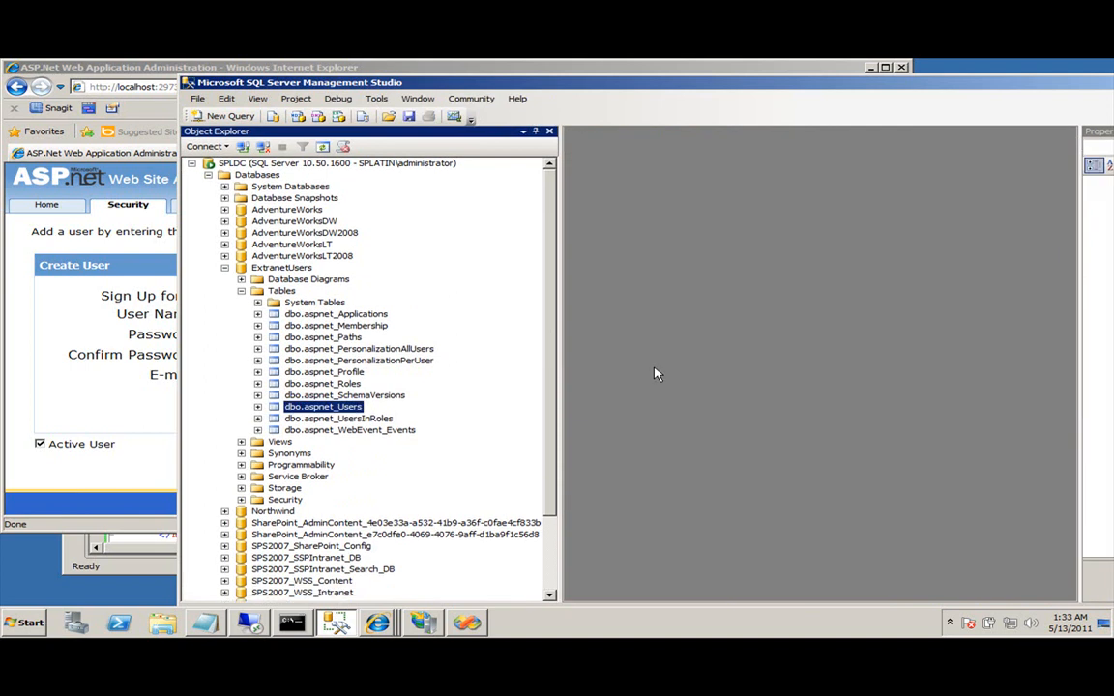
Close the Web Site Administration Tool browser and reload the changed Web.config in Visual Studio.
left_click(241, 291)
left_click(106, 317)
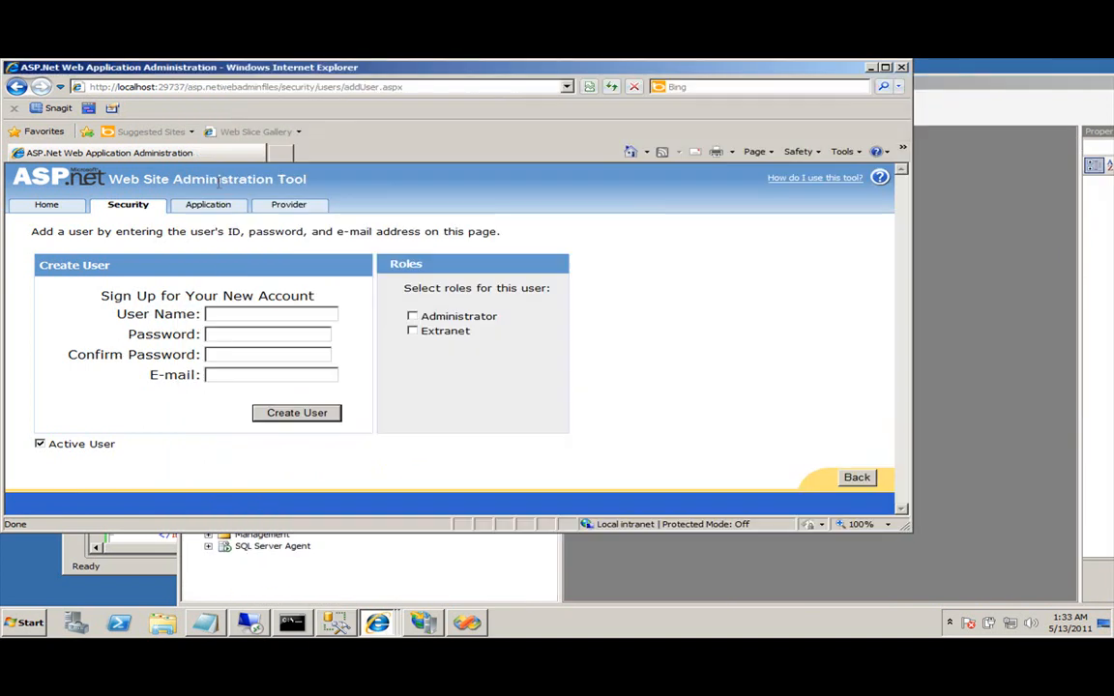
left_click(900, 68)
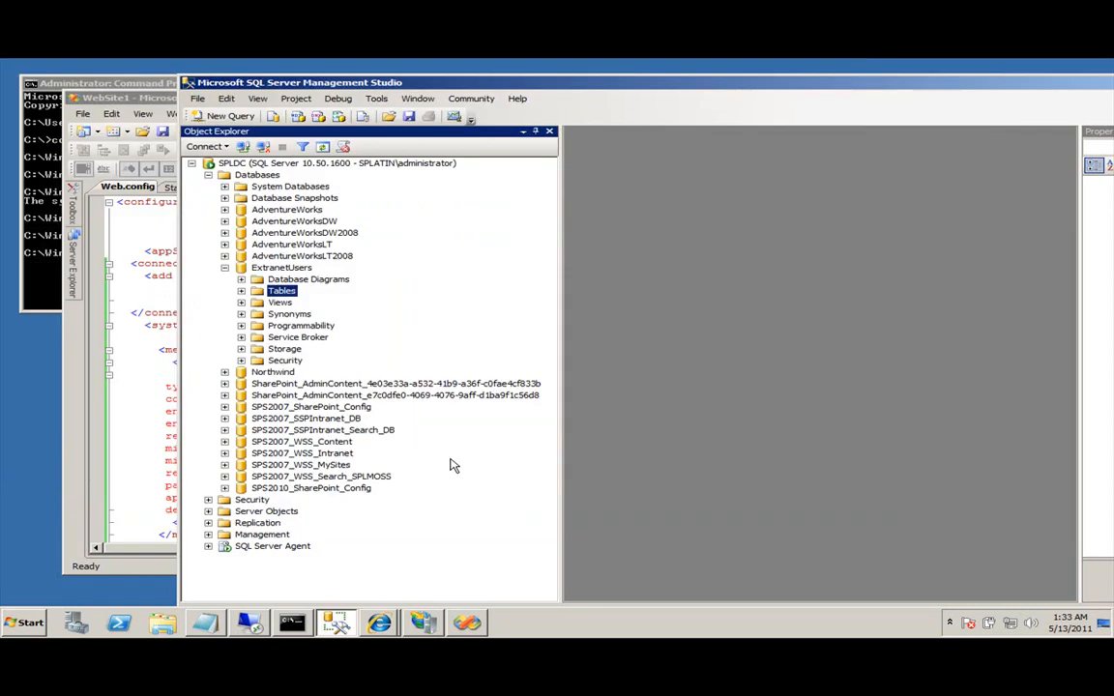
left_click(106, 447)
left_click(454, 341)
scroll(319, 365, "down", 3)
scroll(319, 370, "up", 6)
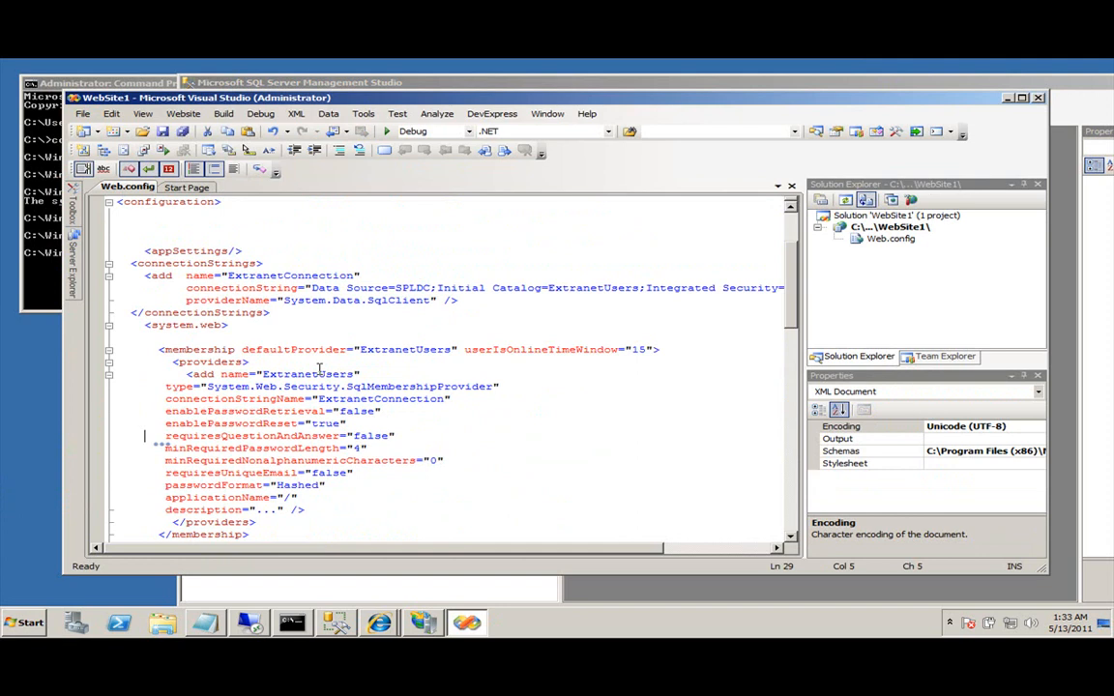
Bring the Top-Level Site Successfully Created browser window to the front.
left_click(423, 623)
left_click(379, 623)
left_click(372, 591)
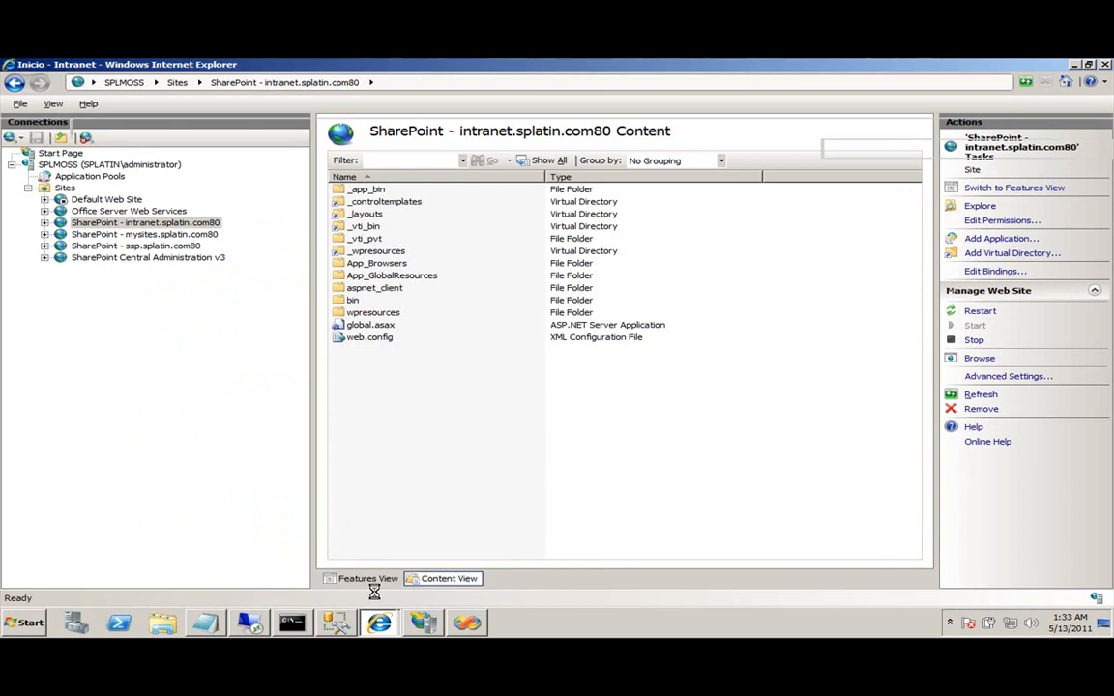
left_click(375, 622)
left_click(385, 573)
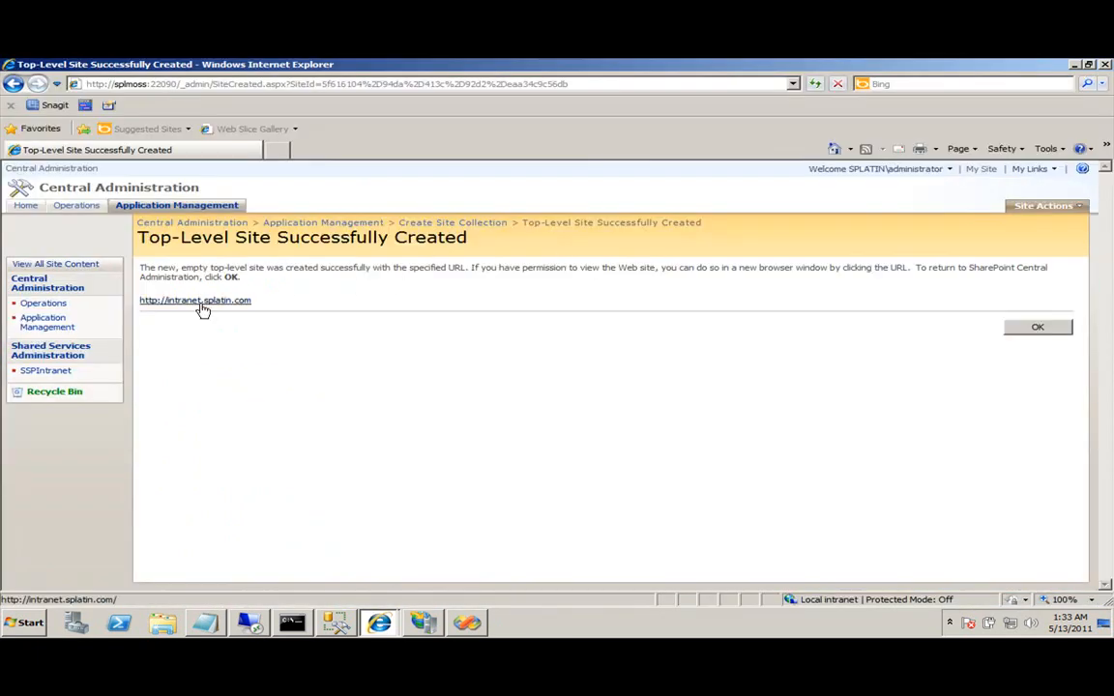
left_click(1008, 327)
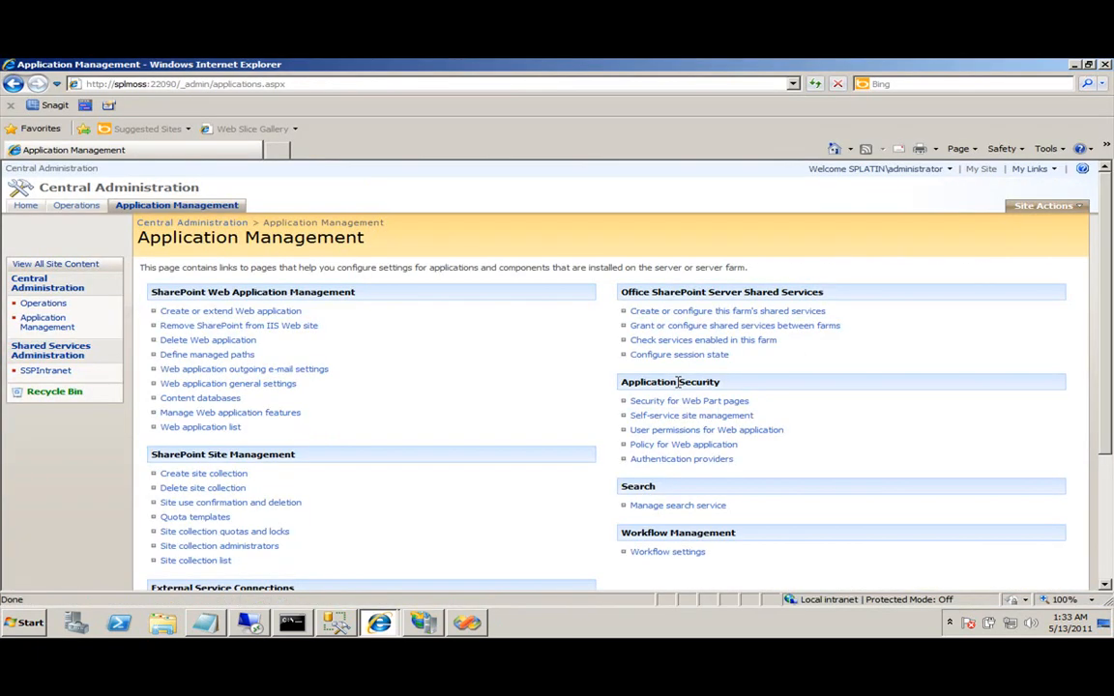
left_click(279, 311)
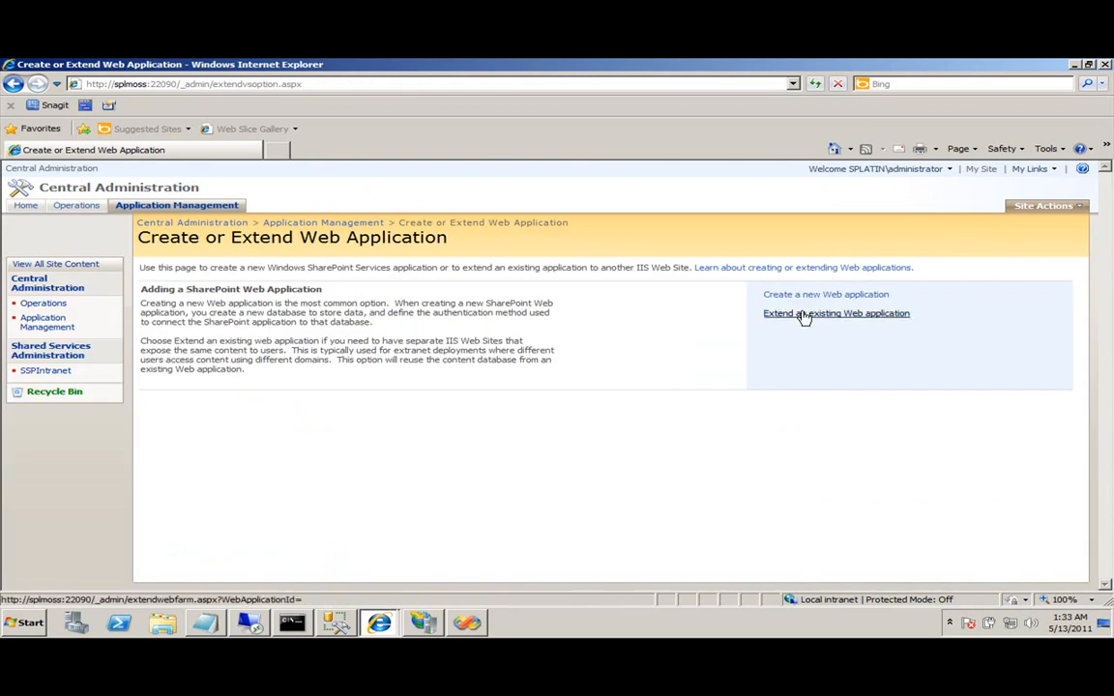
left_click(814, 315)
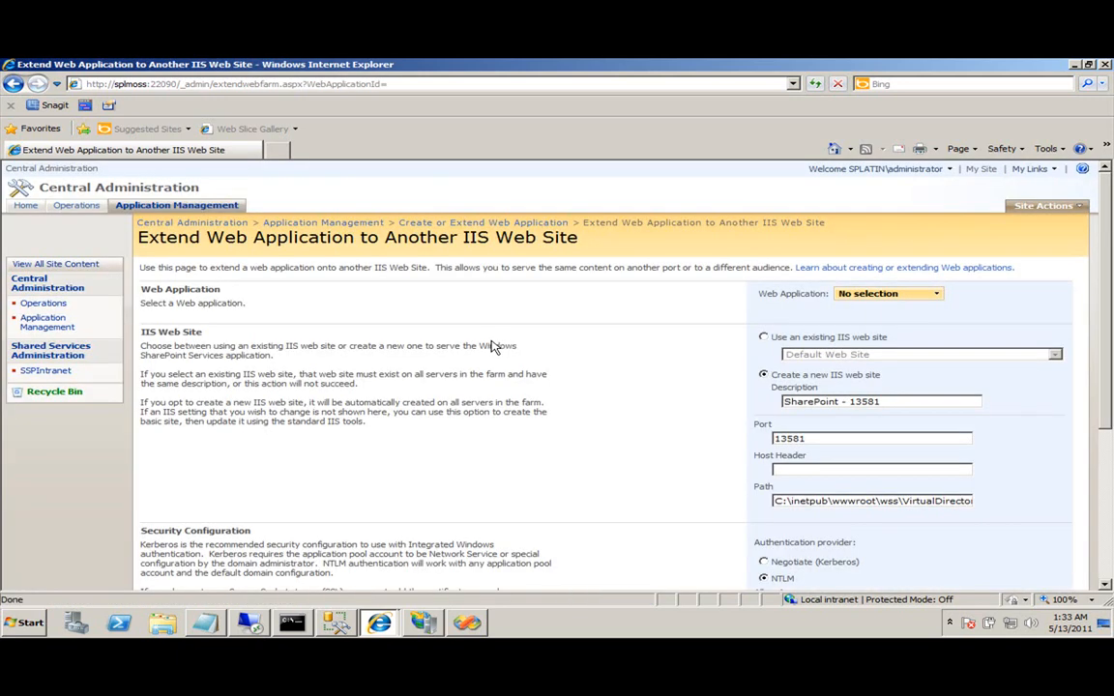
left_click(870, 293)
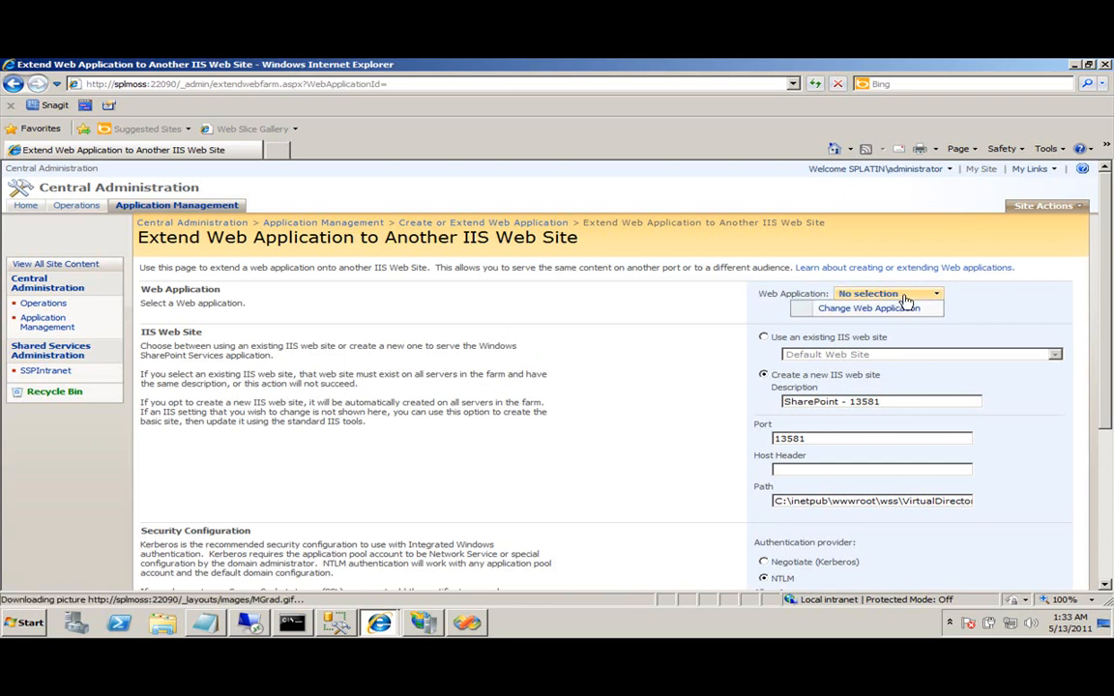
left_click(888, 311)
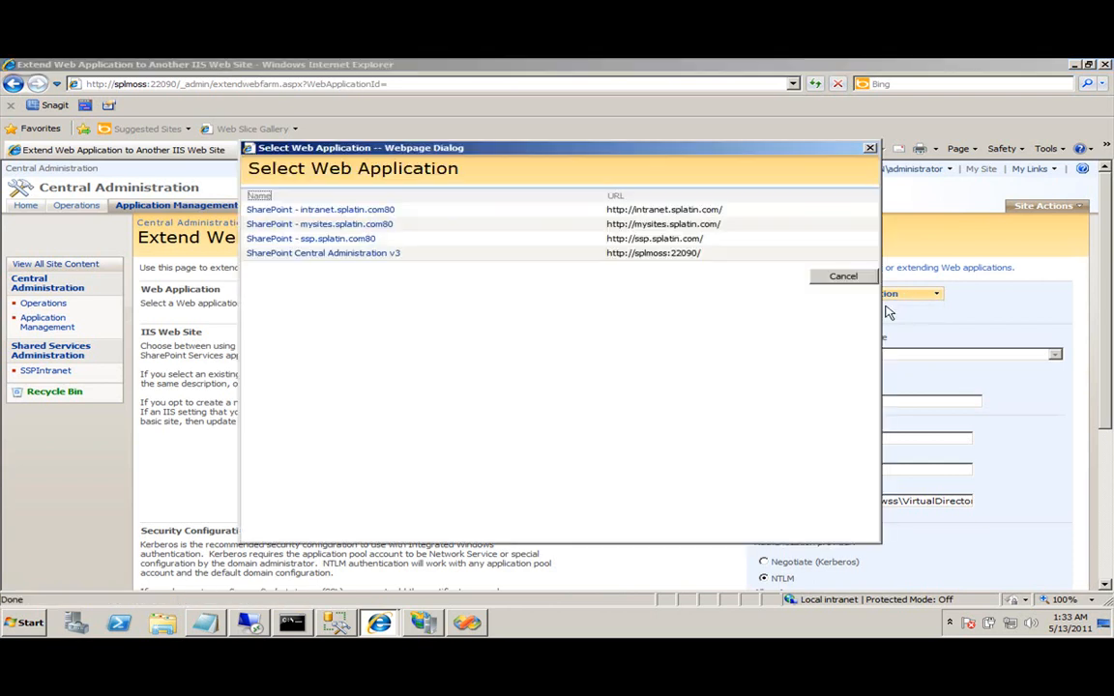
left_click(342, 211)
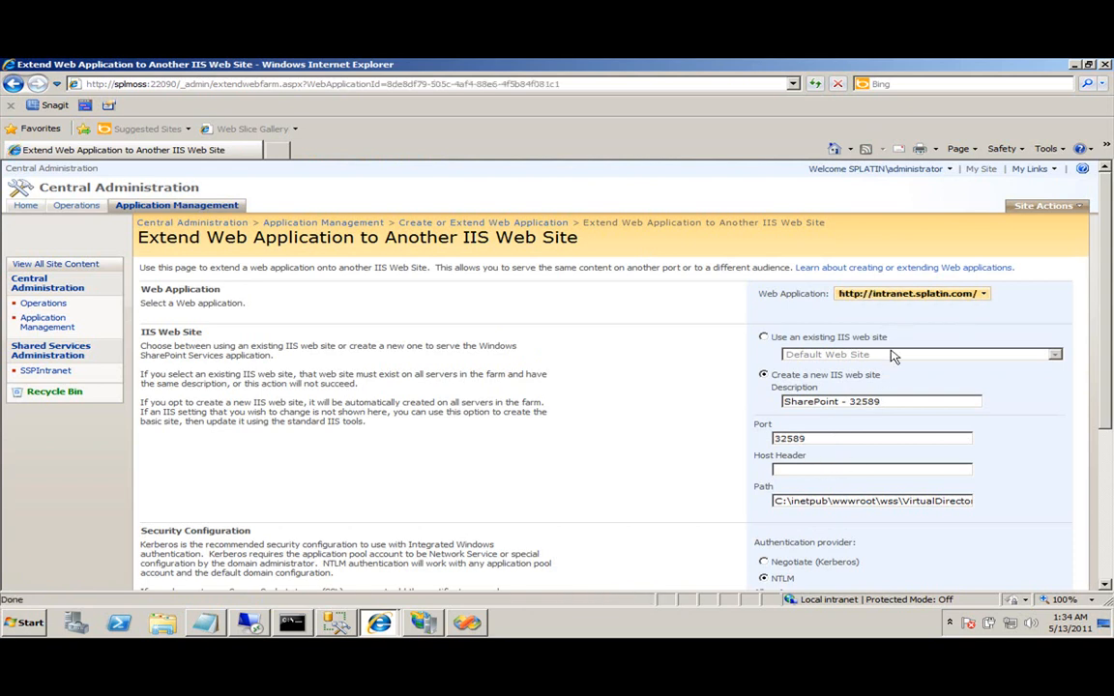
Set the new IIS site's port to 80 and host header to extranet.splatin.com.
double_click(825, 440)
type("80")
key("Tab")
type("extranet.splatin.com")
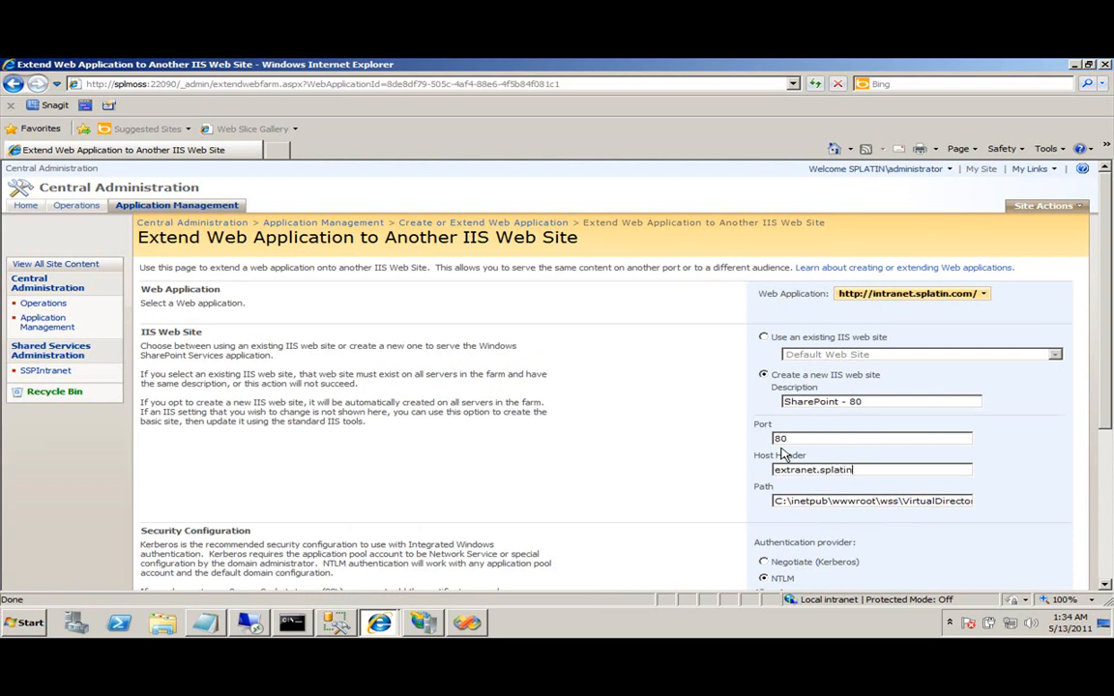
key("Tab")
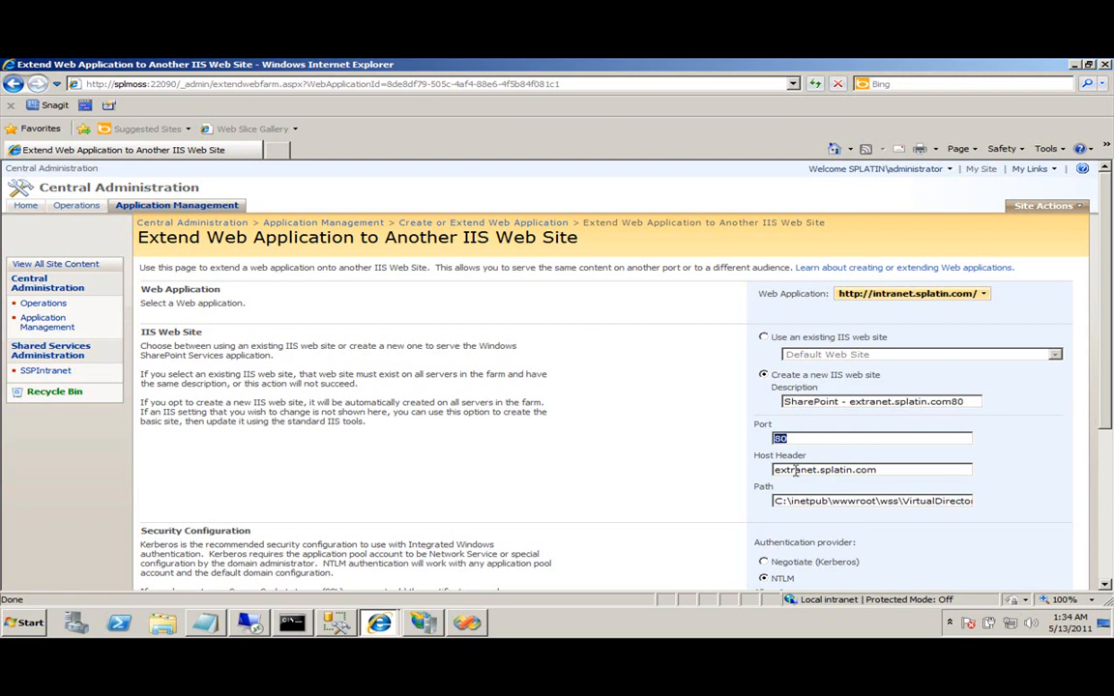
left_click_drag(907, 469, 831, 465)
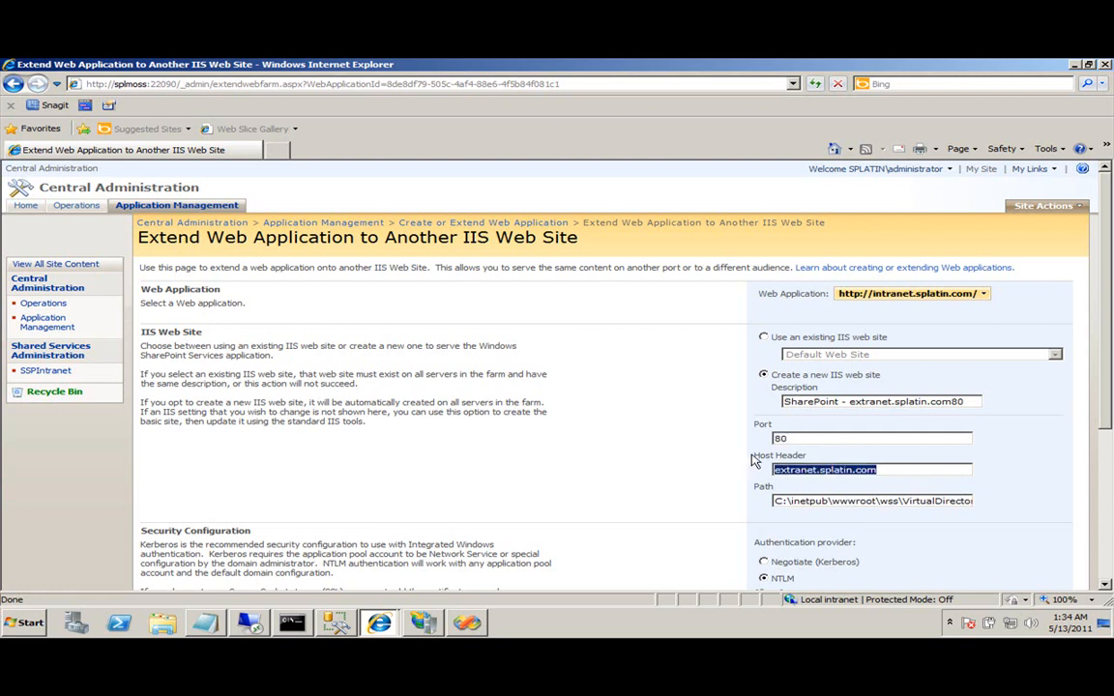
key("shift+Tab")
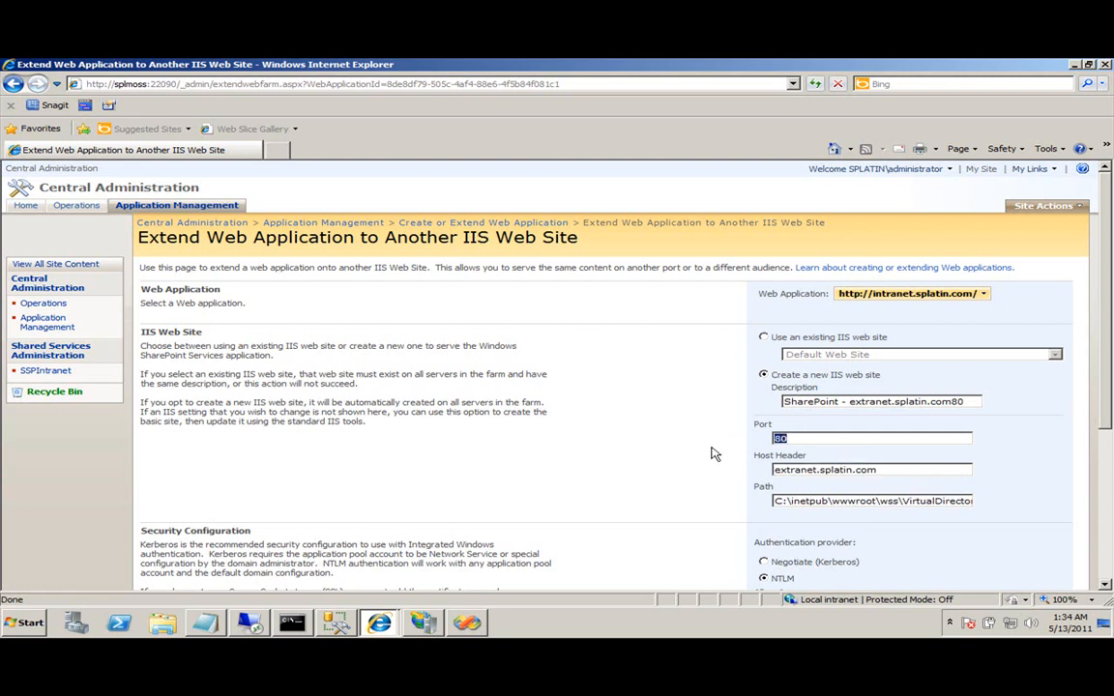
key("Tab")
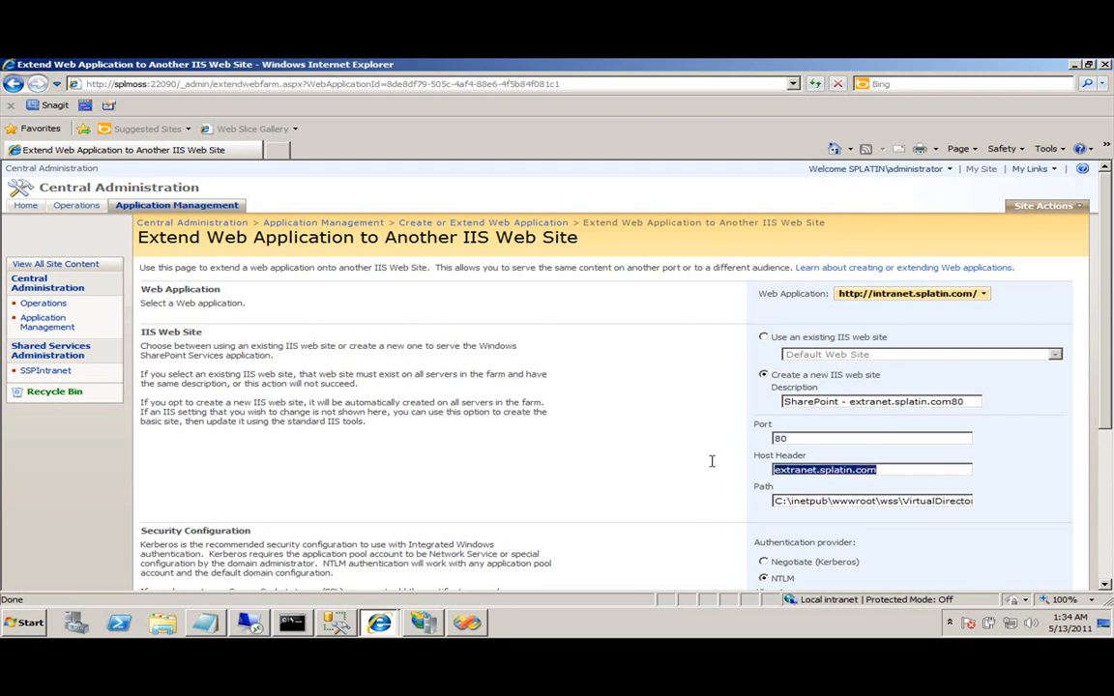
left_click(879, 468)
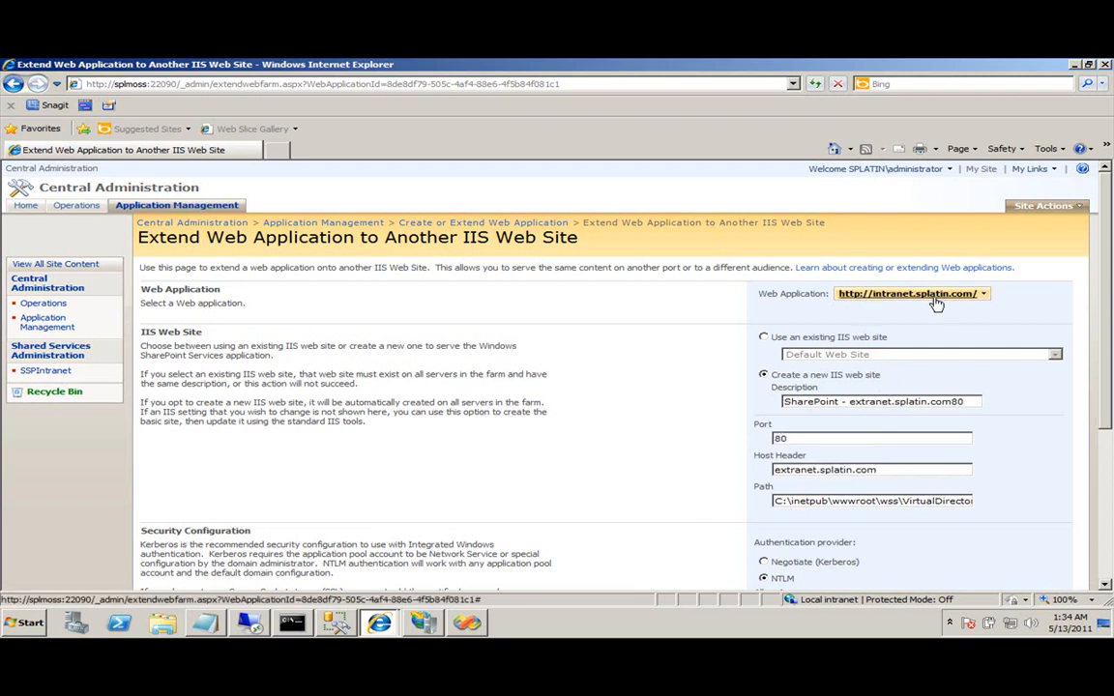
Choose Extranet as the zone for the extended web application.
scroll(887, 480, "down", 5)
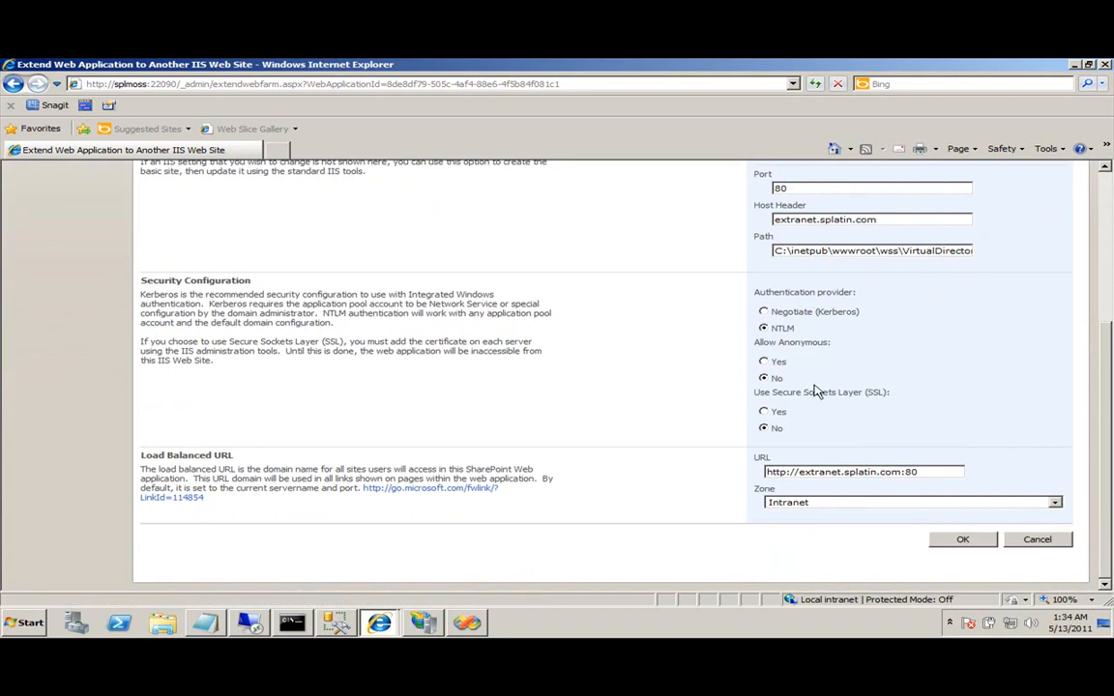
scroll(815, 392, "up", 1)
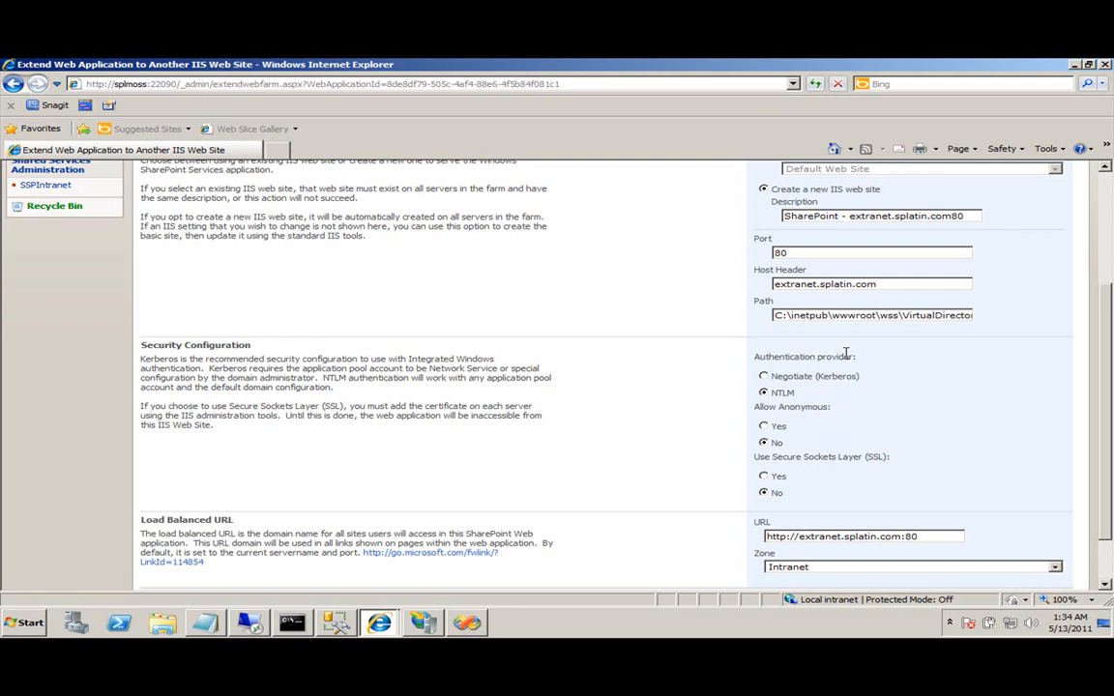
scroll(845, 354, "down", 1)
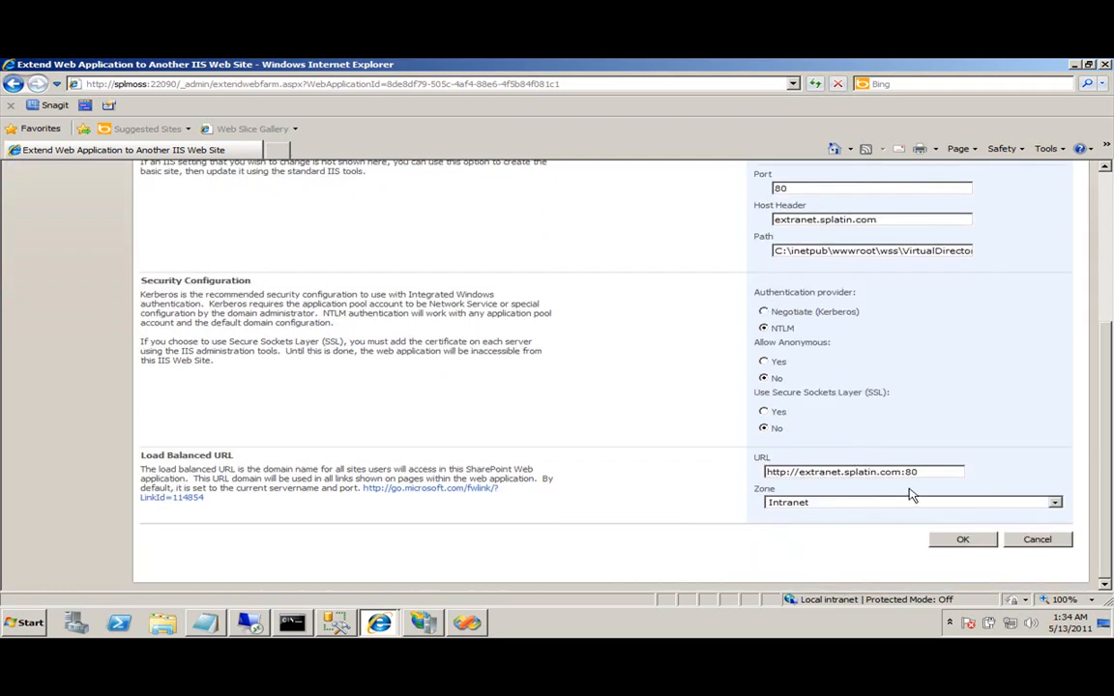
left_click(974, 502)
left_click(781, 543)
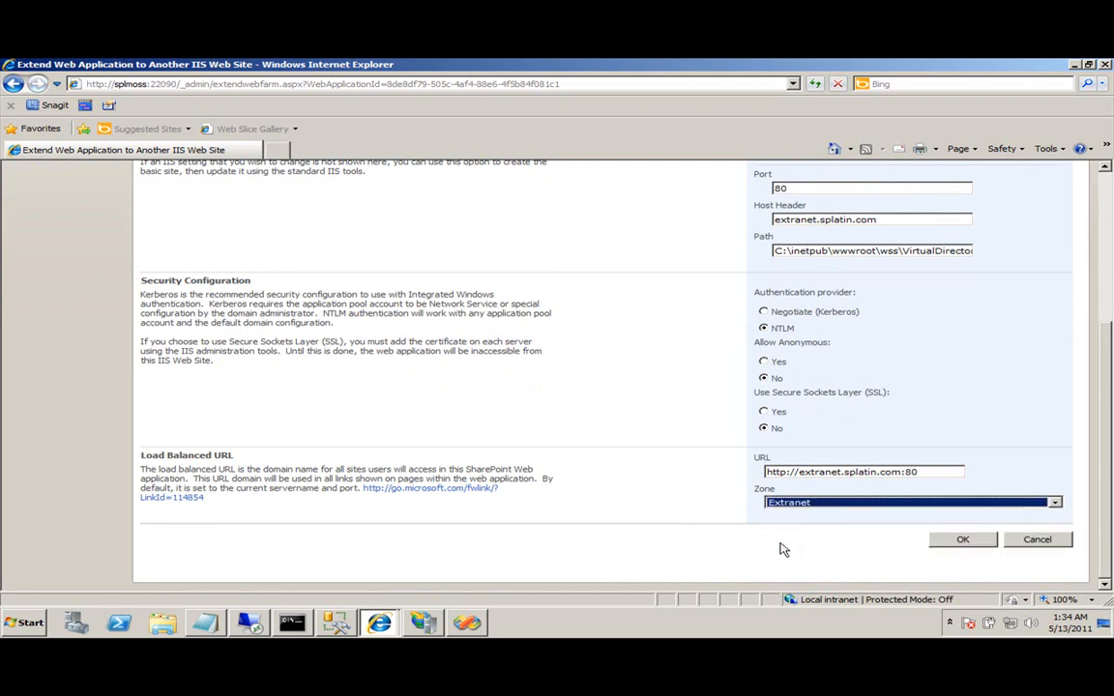
left_click(814, 503)
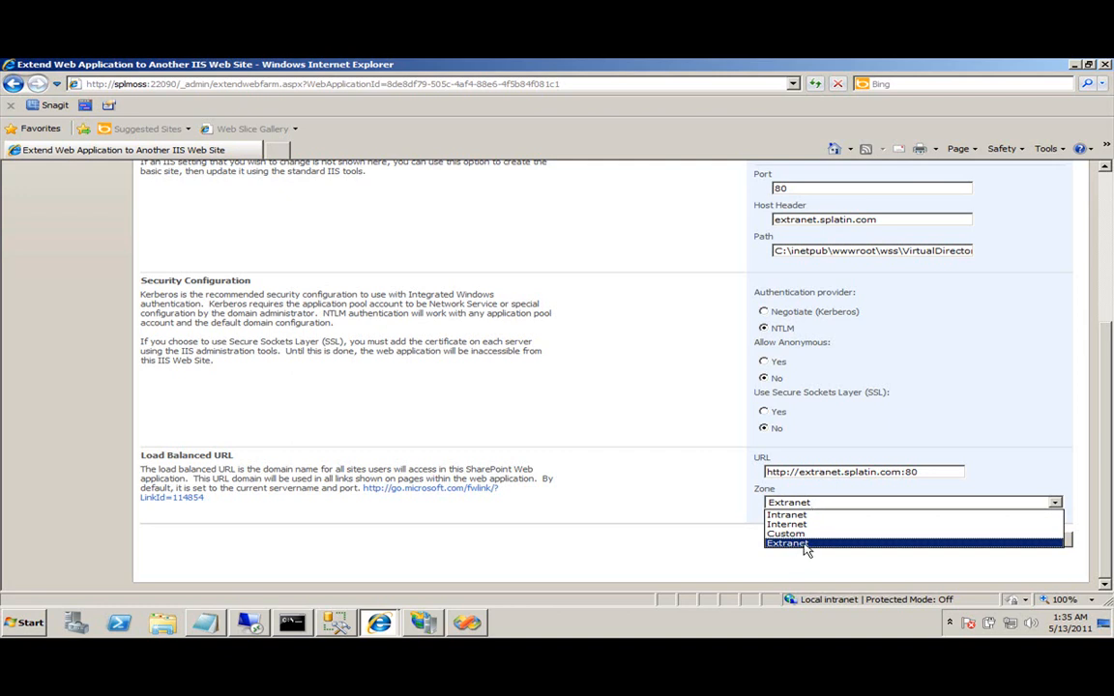
Extend the intranet web application to extranet.splatin.com on port 80 in the Extranet zone.
left_click(706, 509)
left_click(965, 546)
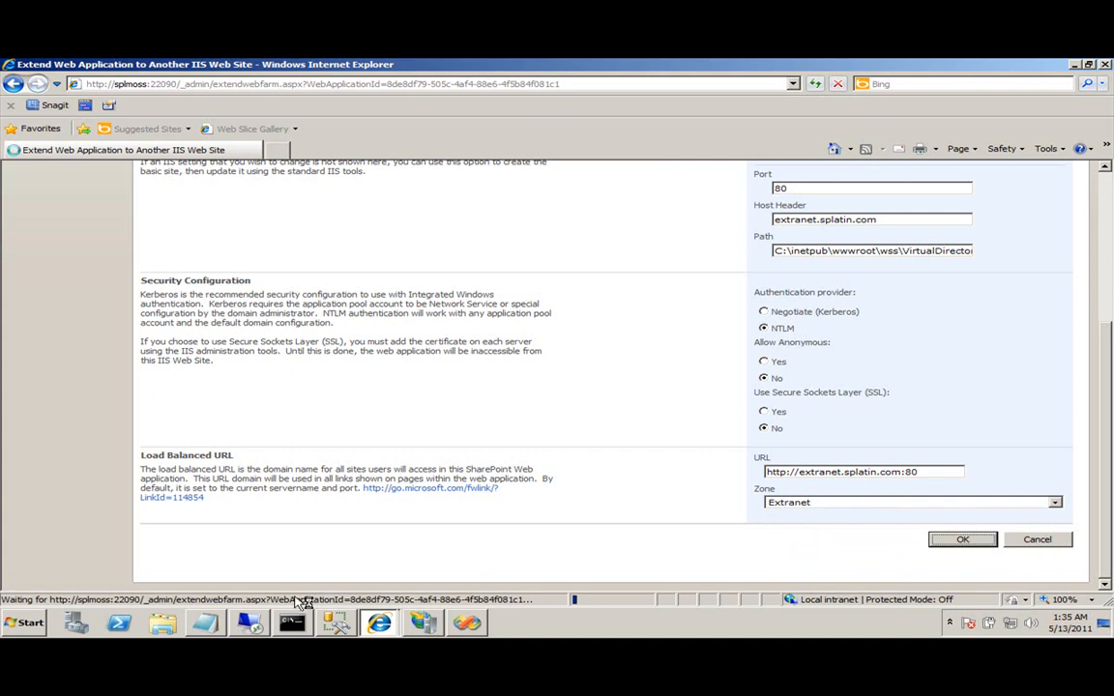
left_click(429, 624)
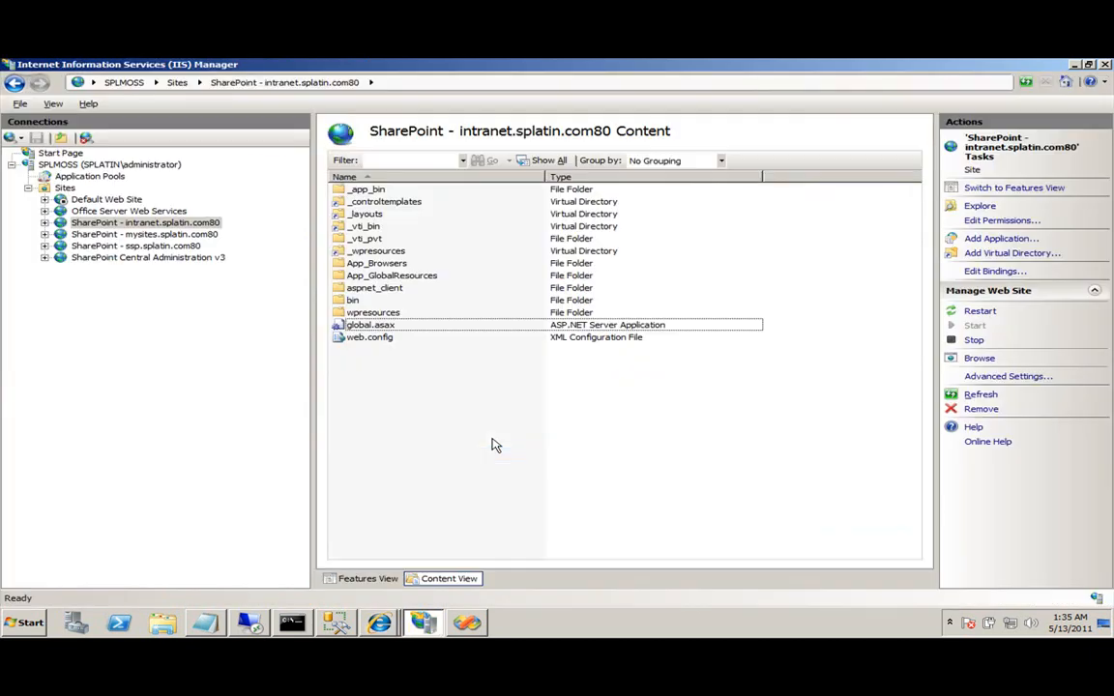
Refresh the IIS site list and inspect the new SharePoint - extranet.splatin.com80 site and its web.config.
right_click(65, 187)
left_click(97, 215)
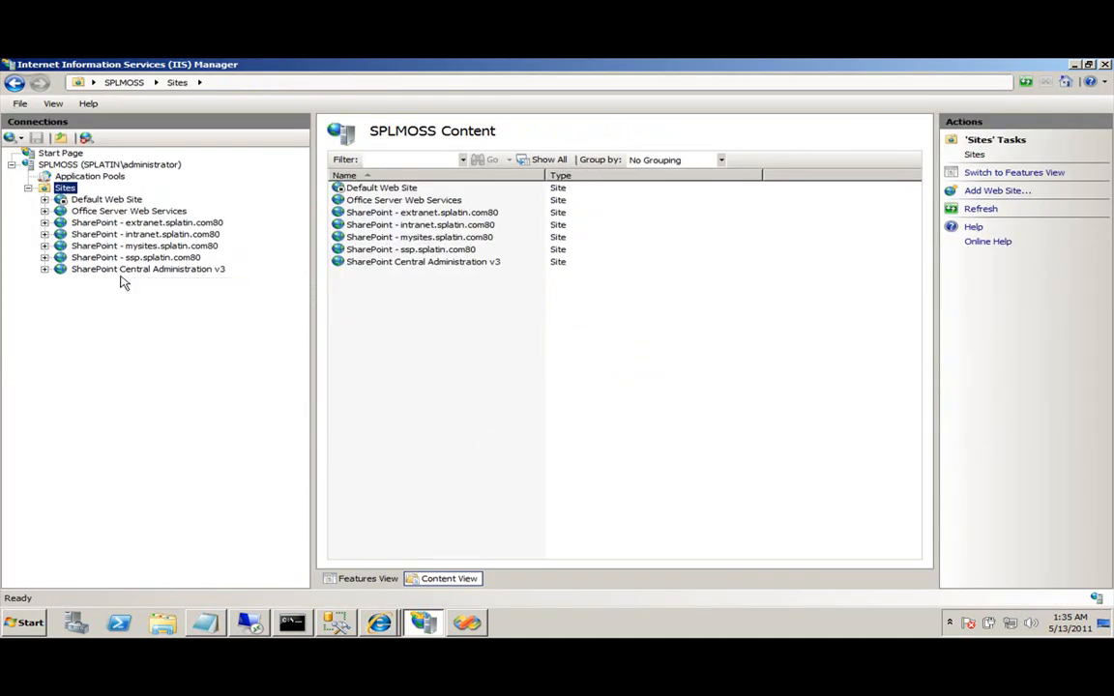
left_click(160, 222)
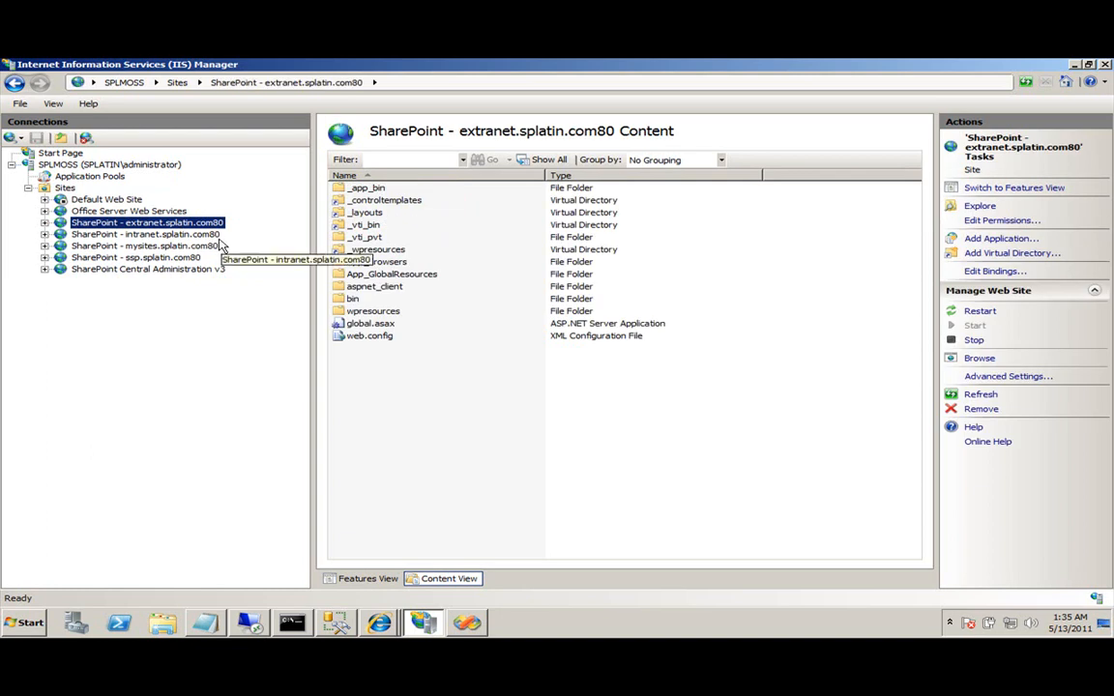
left_click(365, 335)
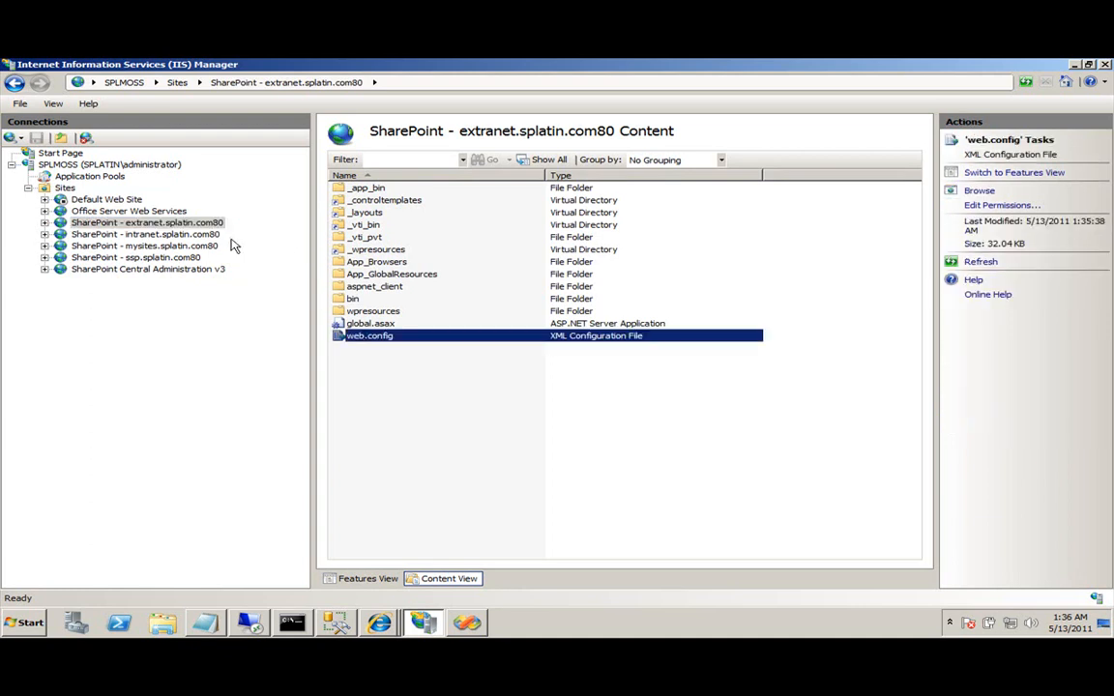
left_click(172, 223)
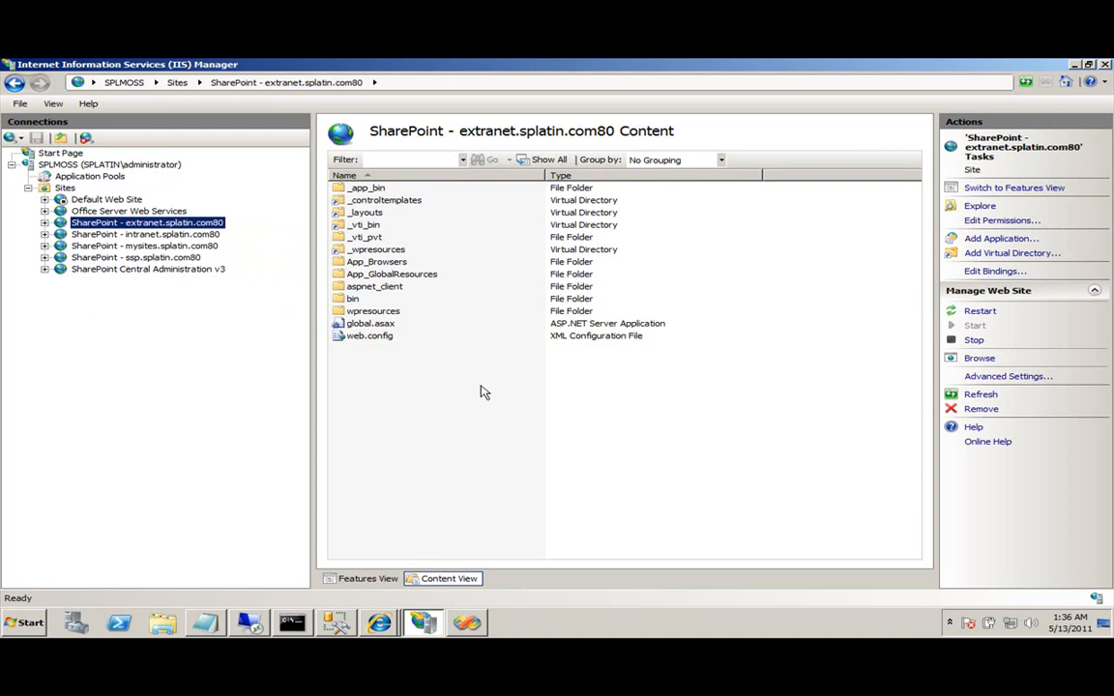
key("alt+Tab")
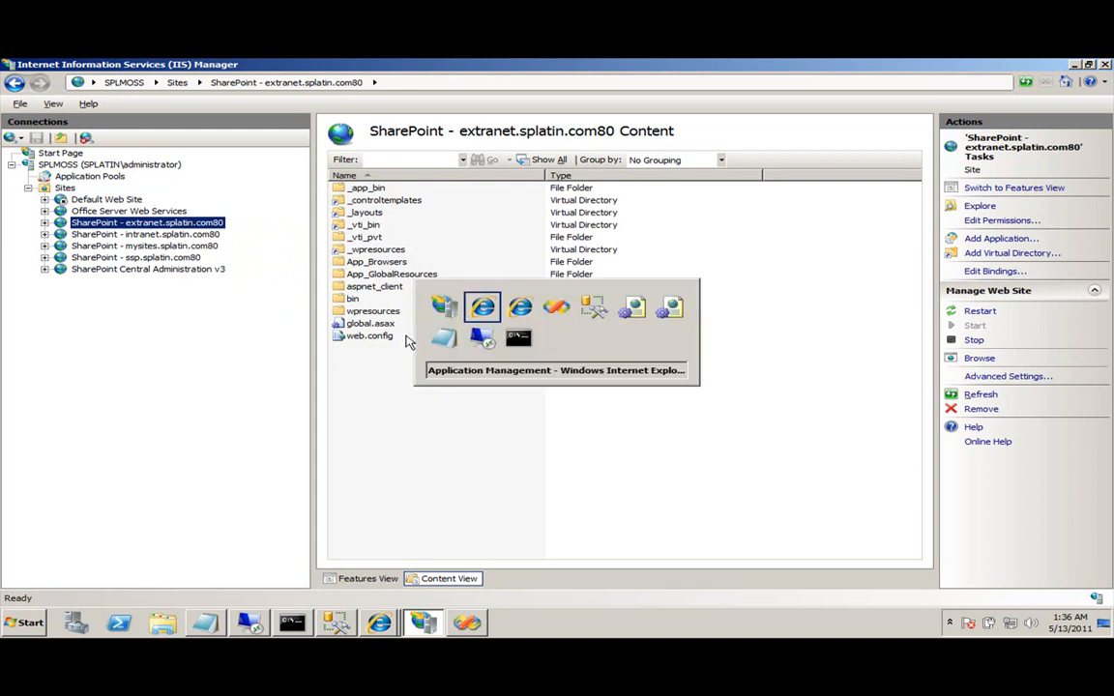
key("alt+Tab")
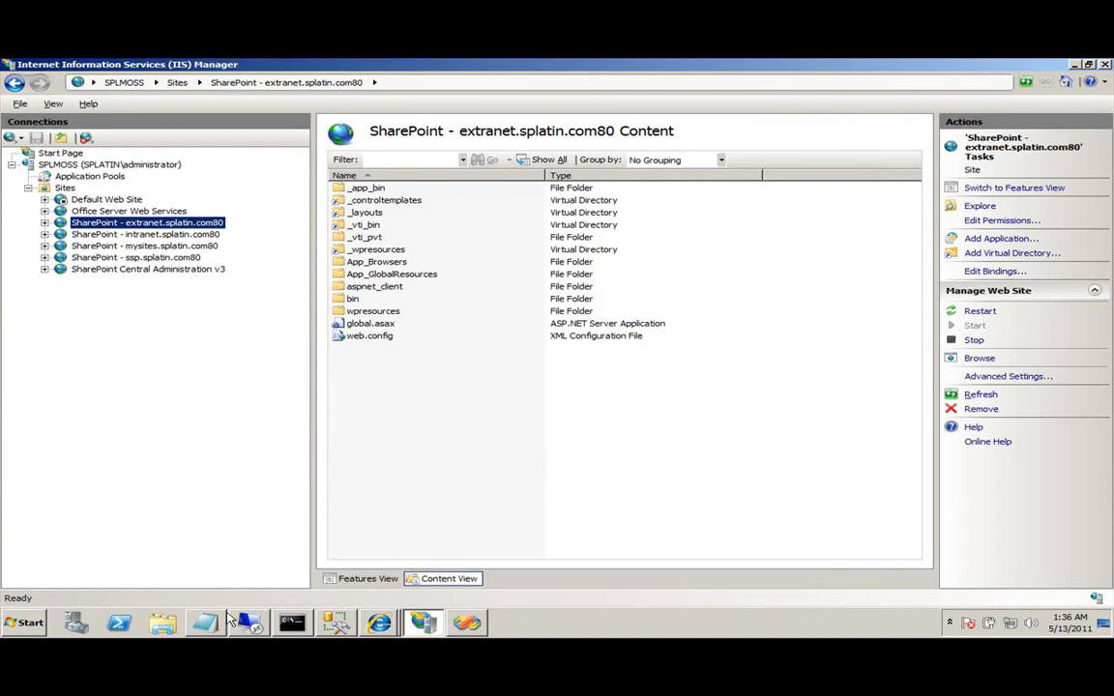
left_click(162, 623)
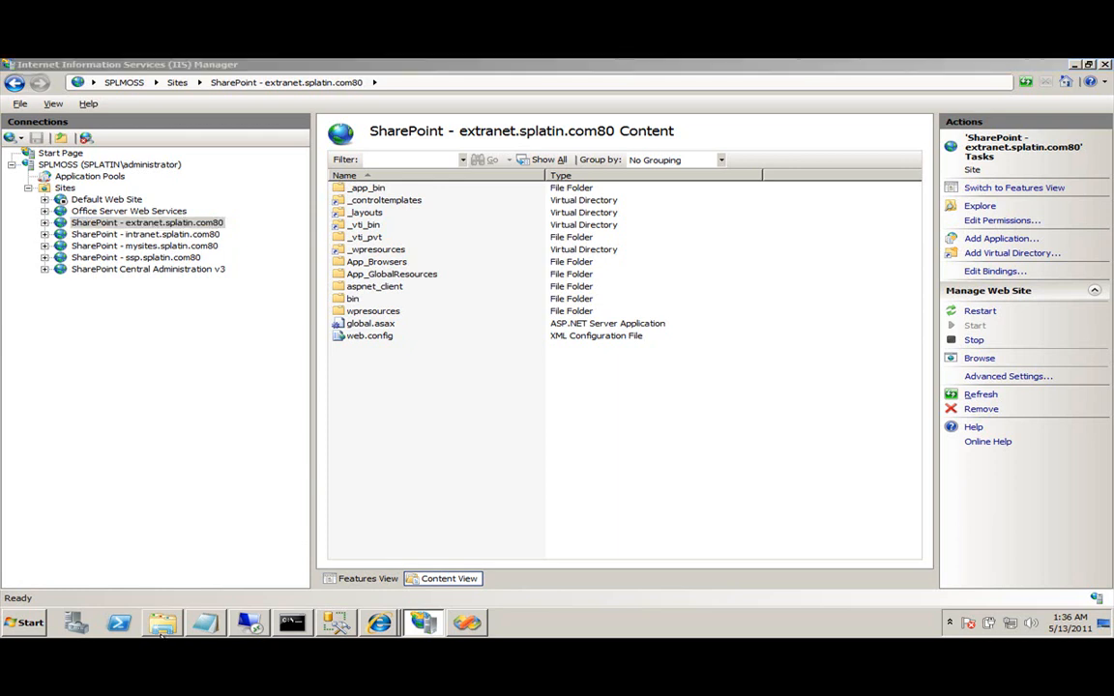
Open web.config from C:\inetpub\wwwroot\wss\VirtualDirectories\extranet.splatin.com80 in Notepad++.
left_click(280, 367)
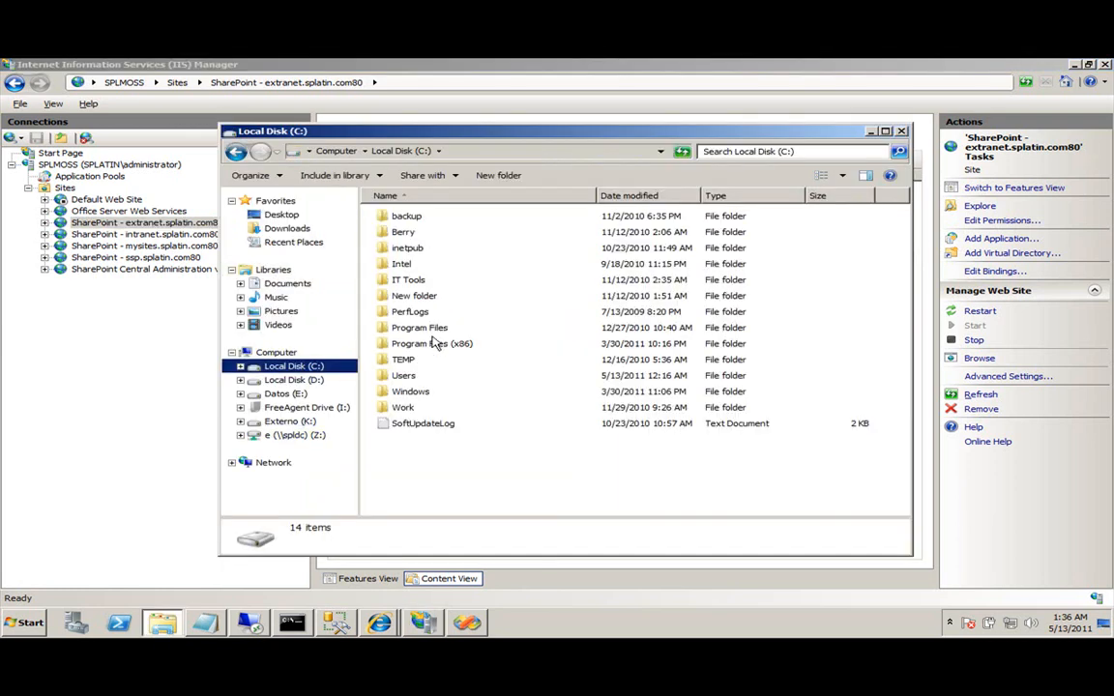
double_click(410, 249)
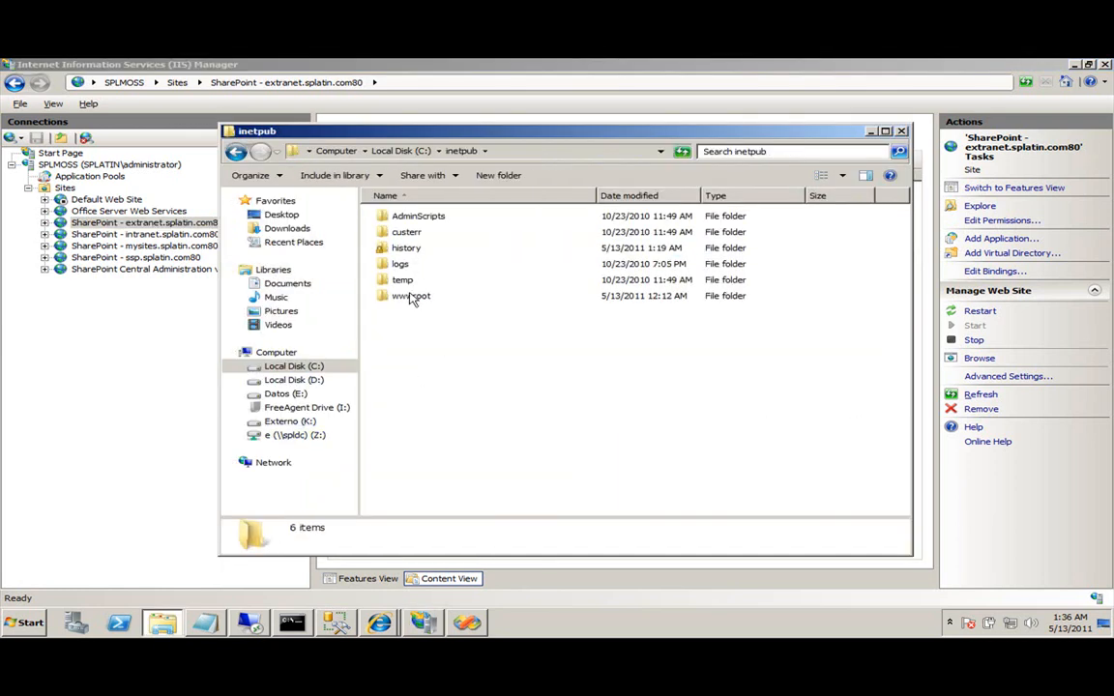
double_click(410, 295)
double_click(401, 233)
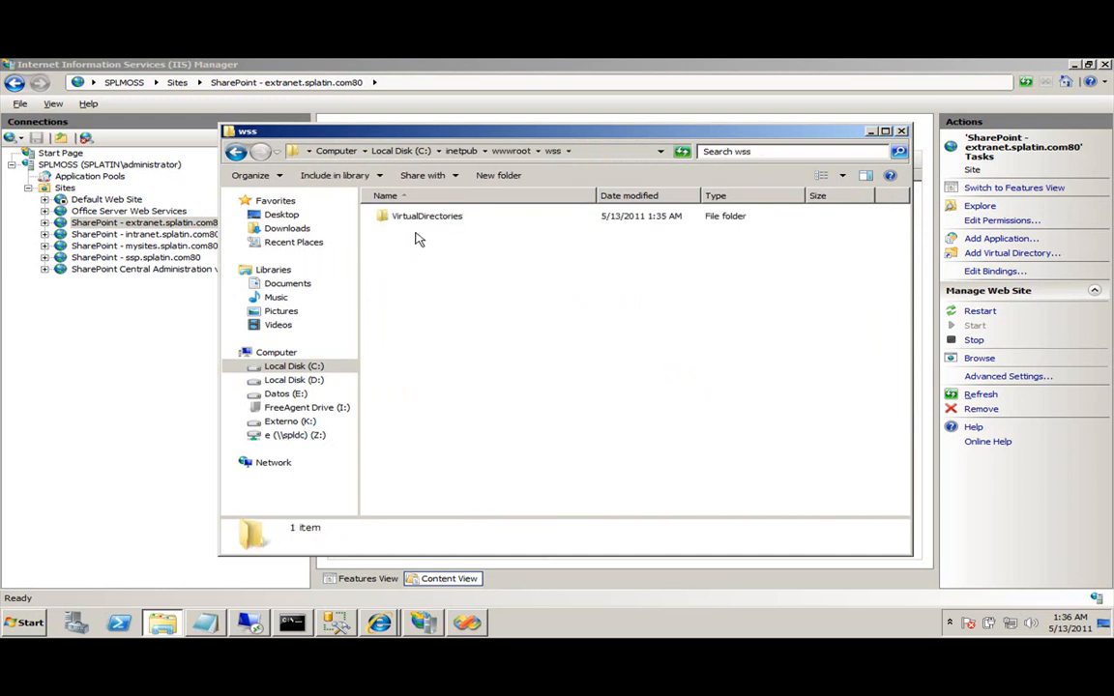
double_click(416, 216)
double_click(431, 233)
right_click(397, 346)
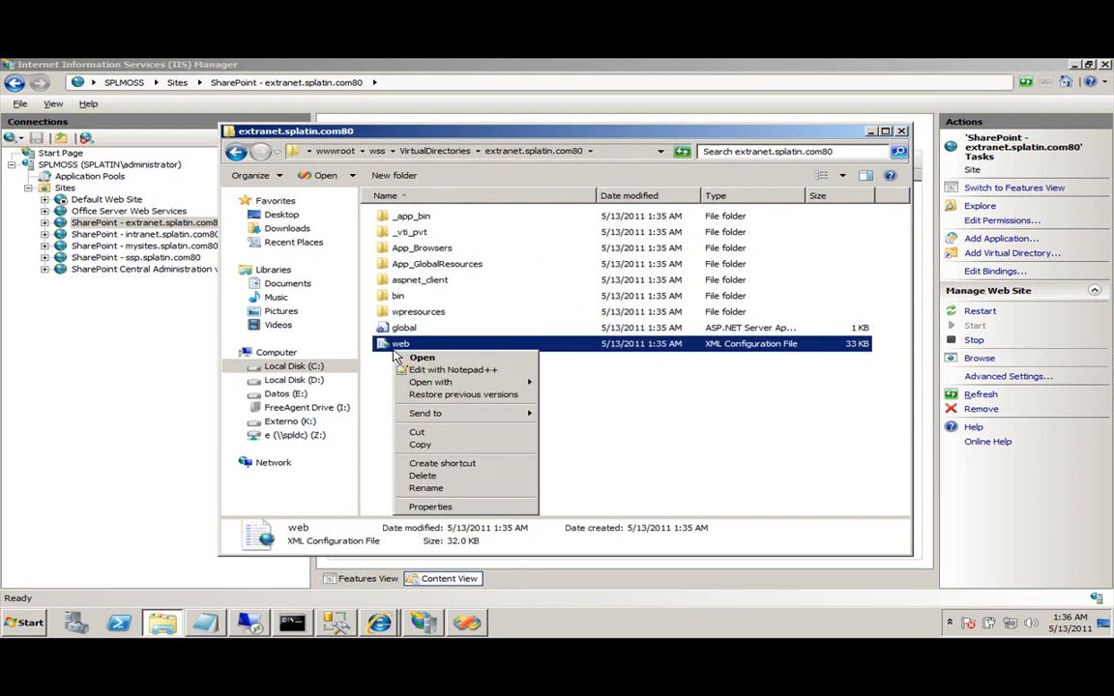
left_click(442, 371)
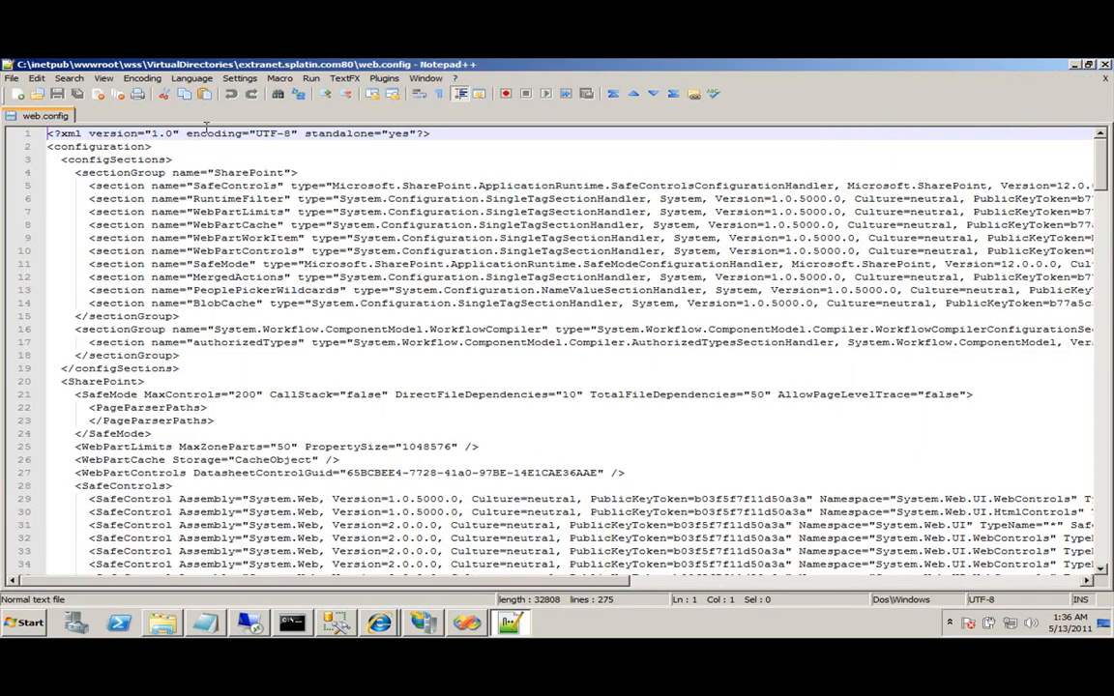
Paste the ExtranetConnection connectionStrings block from Visual Studio after </SharePoint> in the extranet web.config.
scroll(254, 256, "down", 18)
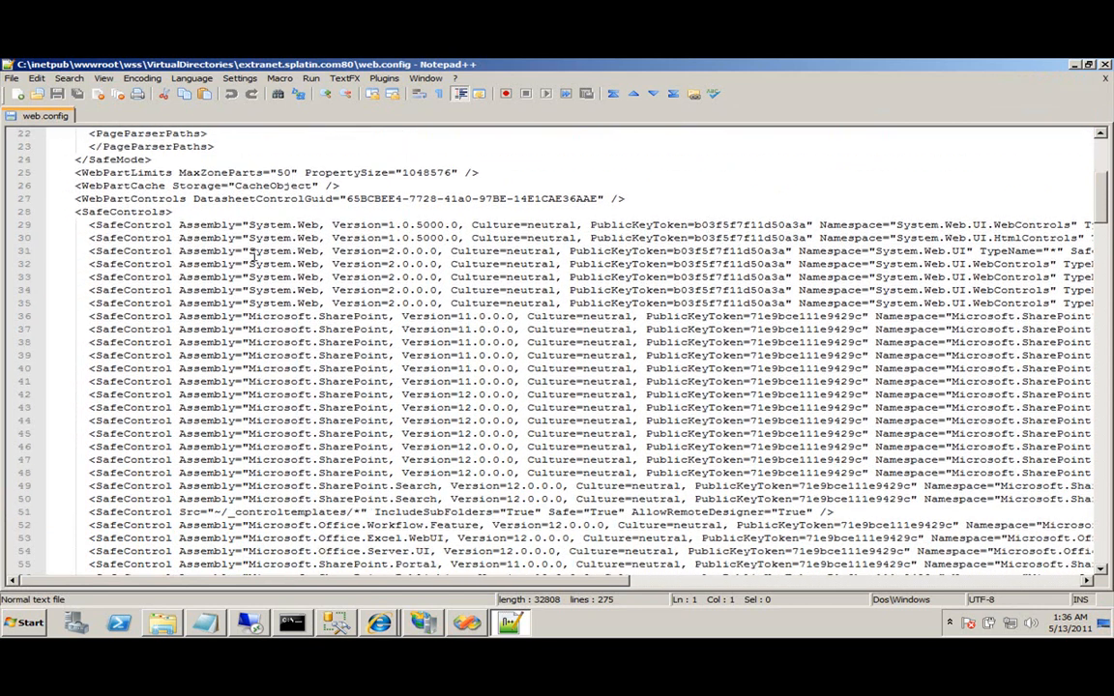
scroll(259, 290, "down", 10)
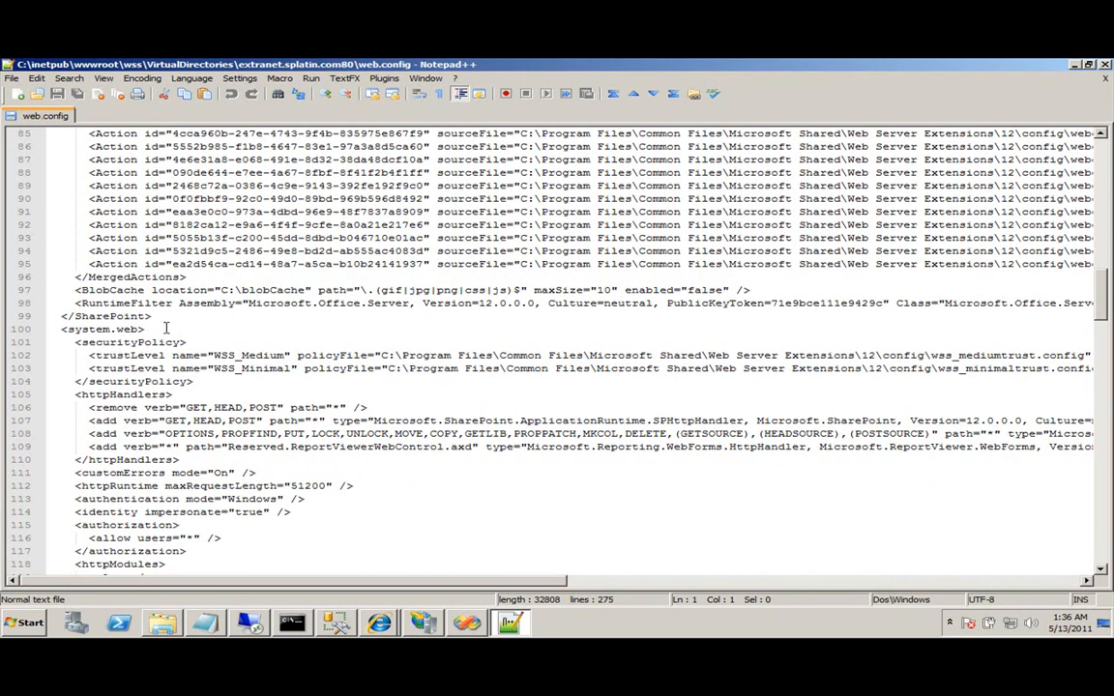
left_click(160, 326)
key("Home")
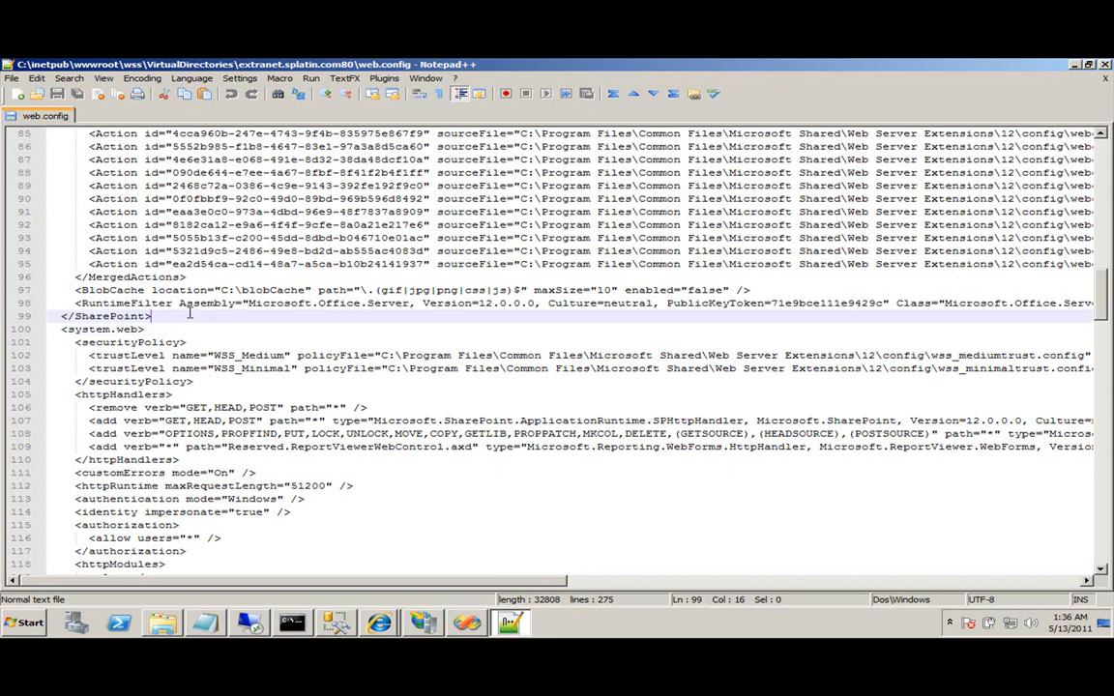
key("Return")
key("Up")
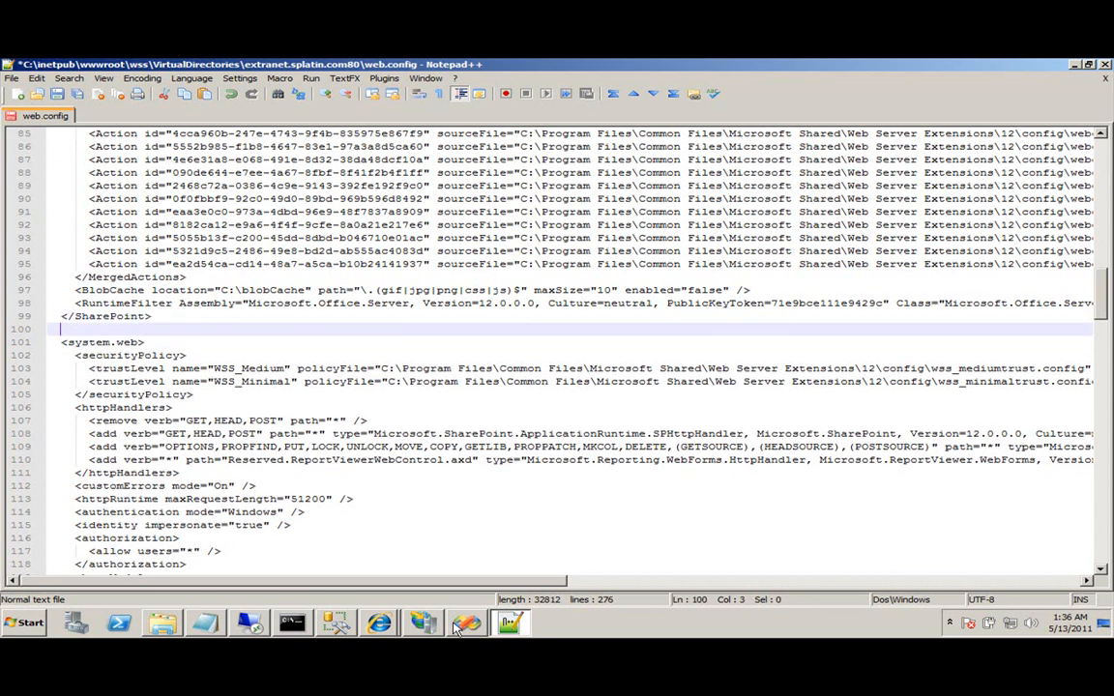
key("alt+Tab")
left_click_drag(271, 313, 82, 269)
key("alt+Tab")
type("<connectionStrings>     <add name=\"ExtranetConnection\"          connectionString=\"Data Source=SPLDC;Initial Catalog=ExtranetUsers;Integrated Security=True\"          providerName=\"System.Data.SqlClient\" />   </connectionStrings>")
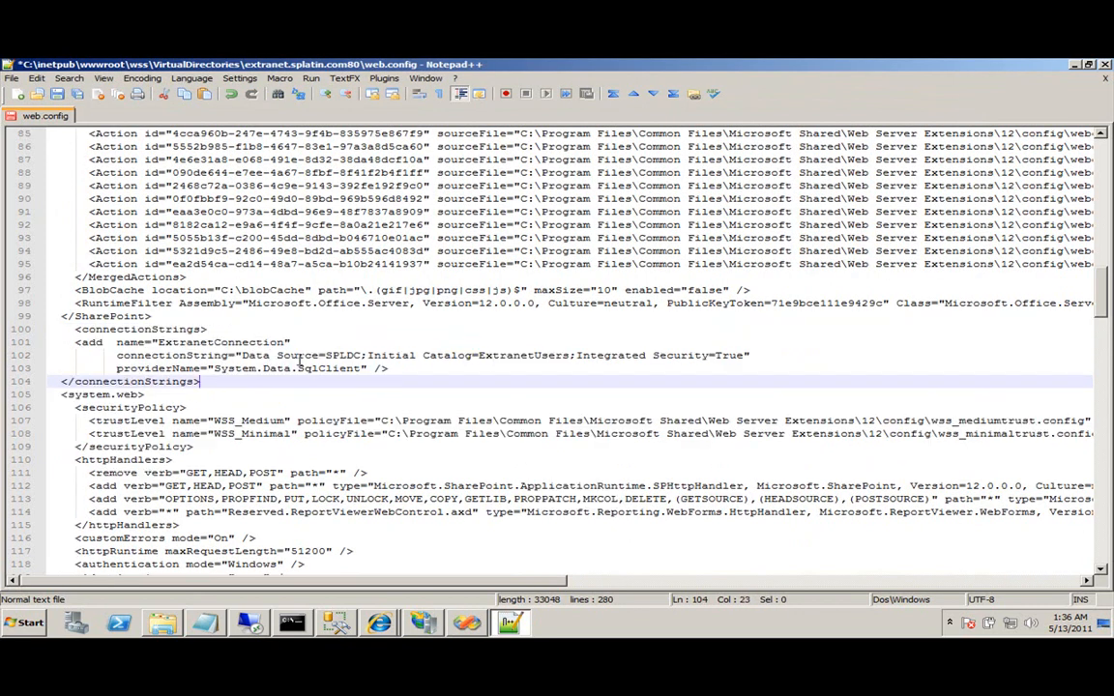
Add the ExtranetUsers membership and ExtranetRoles roleManager sections after <system.web>, then save.
key("alt+Tab")
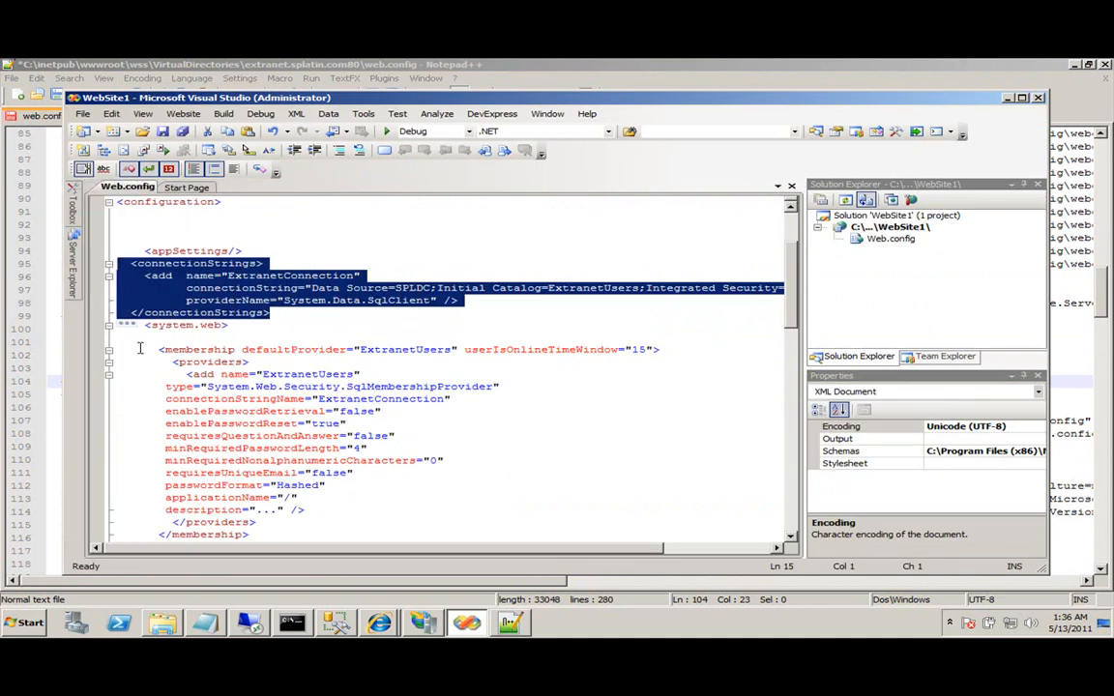
left_click(142, 348)
scroll(261, 452, "down", 5)
scroll(265, 461, "down", 1)
left_click(259, 423, "shift")
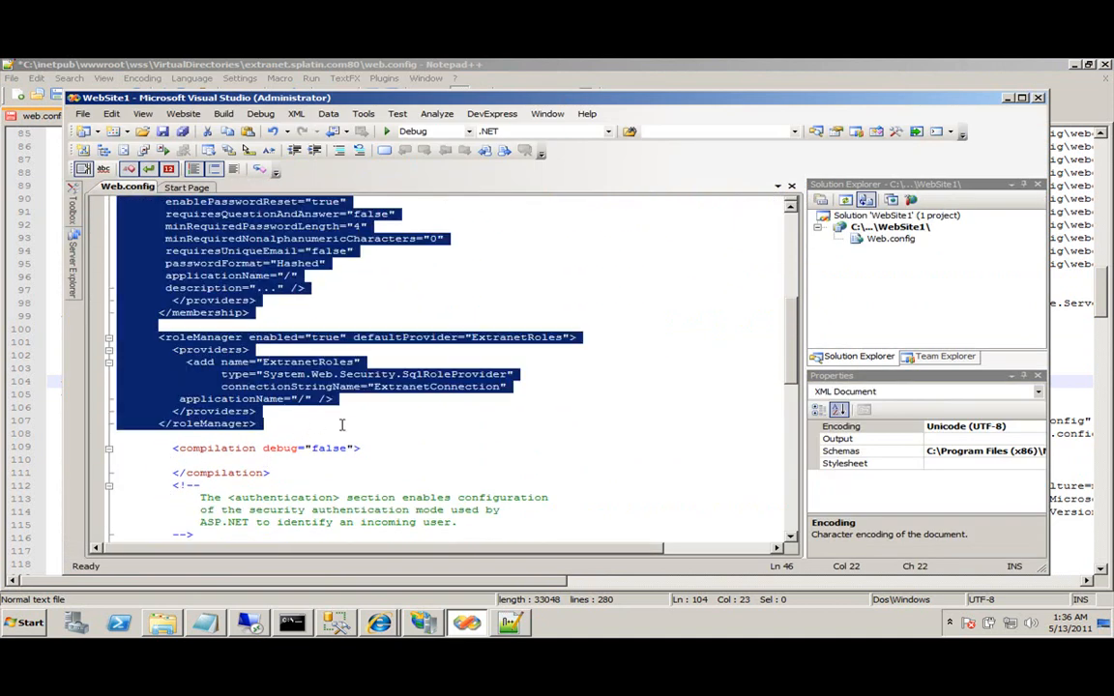
key("ctrl+c")
key("alt+Tab")
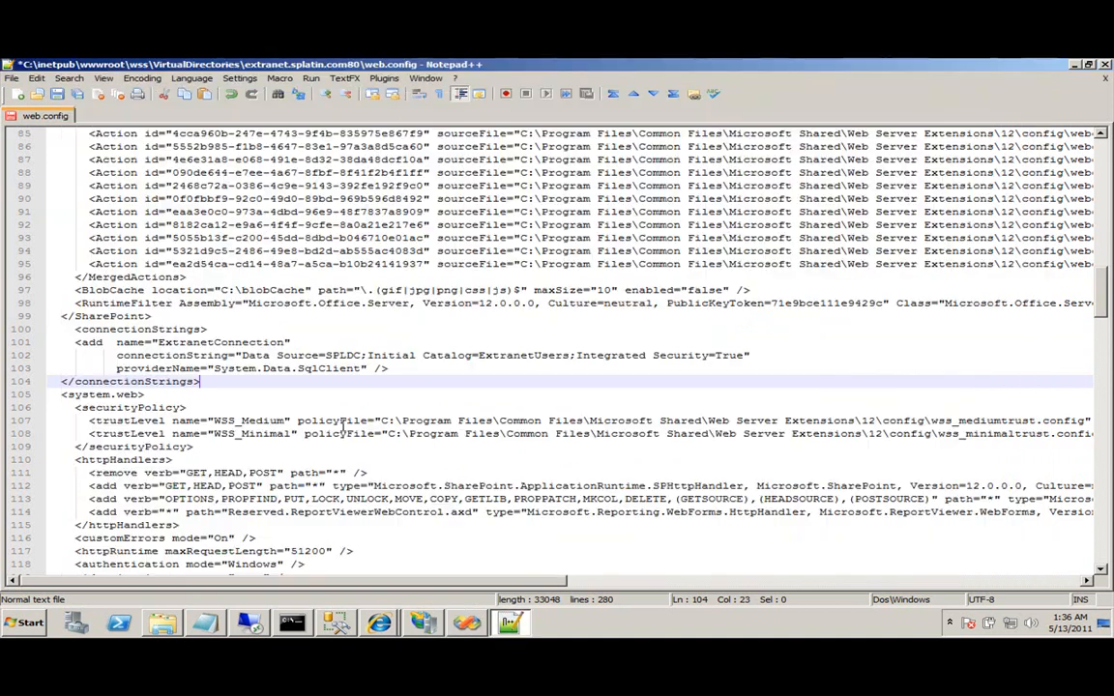
left_click(176, 394)
key("Return")
key("ctrl+v")
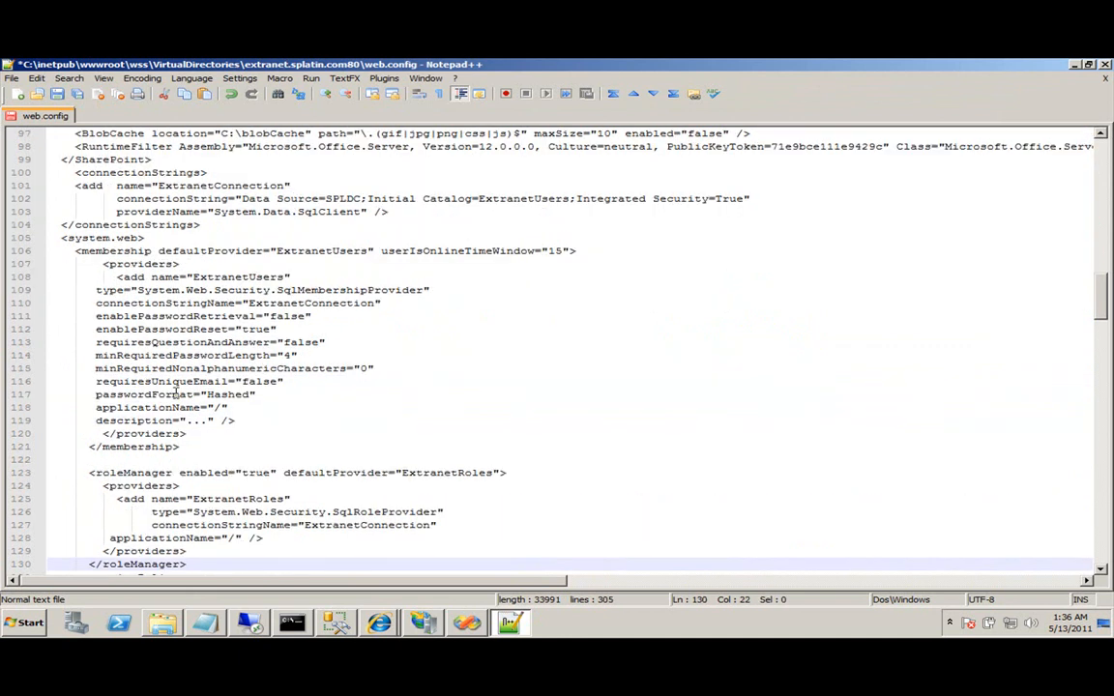
scroll(199, 391, "up", 5)
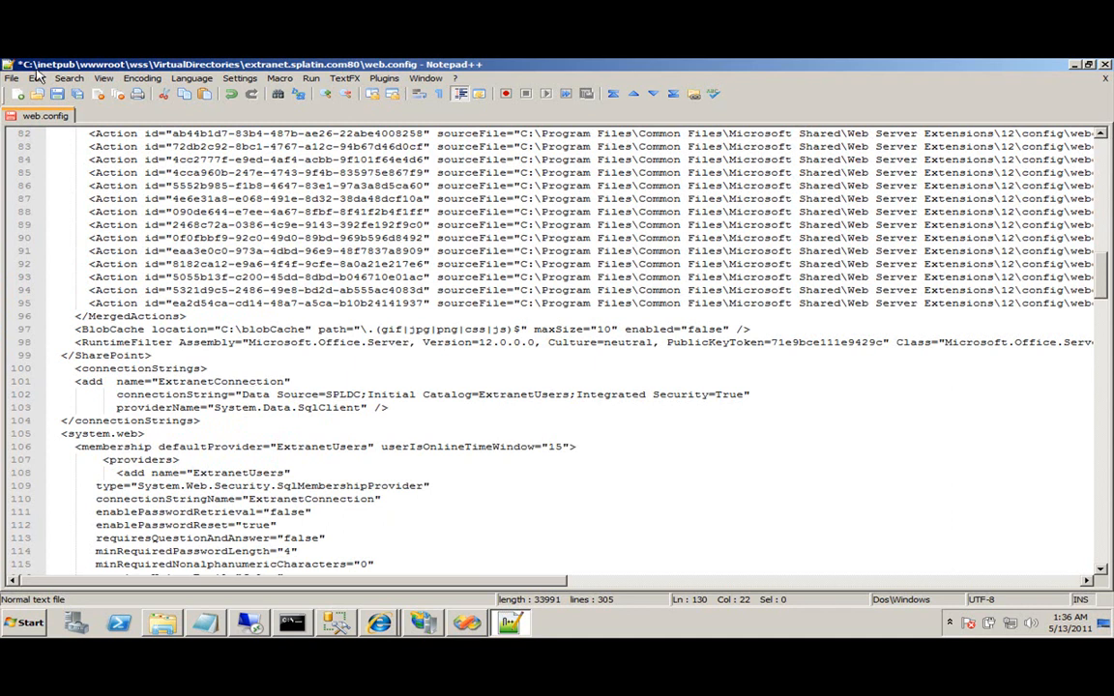
key("ctrl+s")
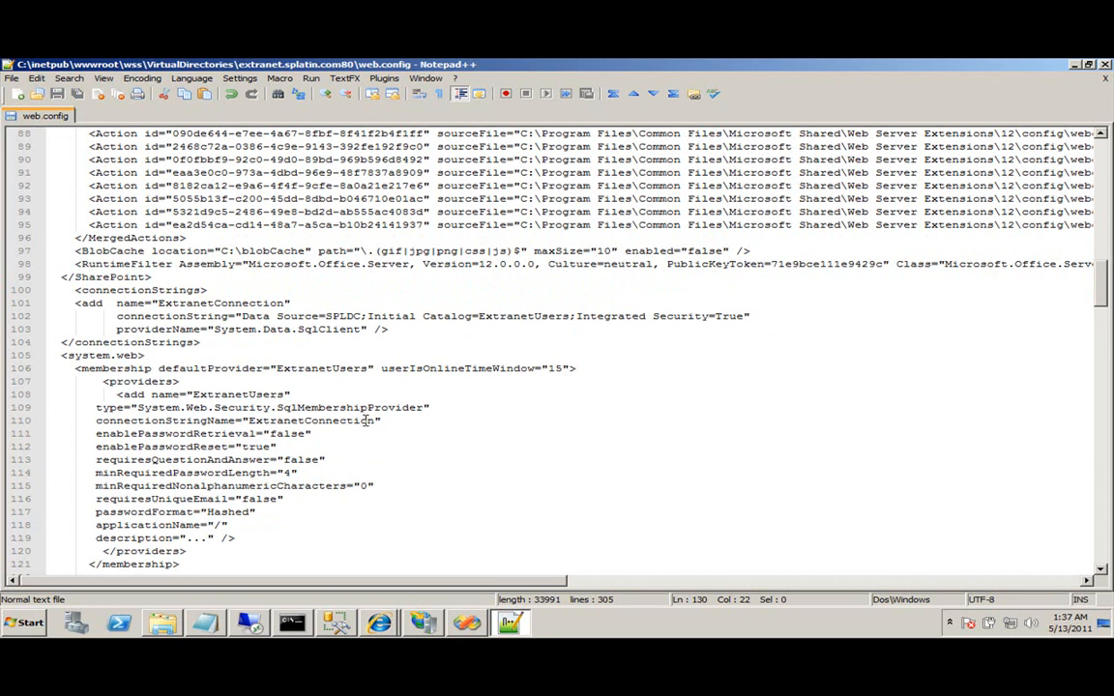
key("alt+Tab")
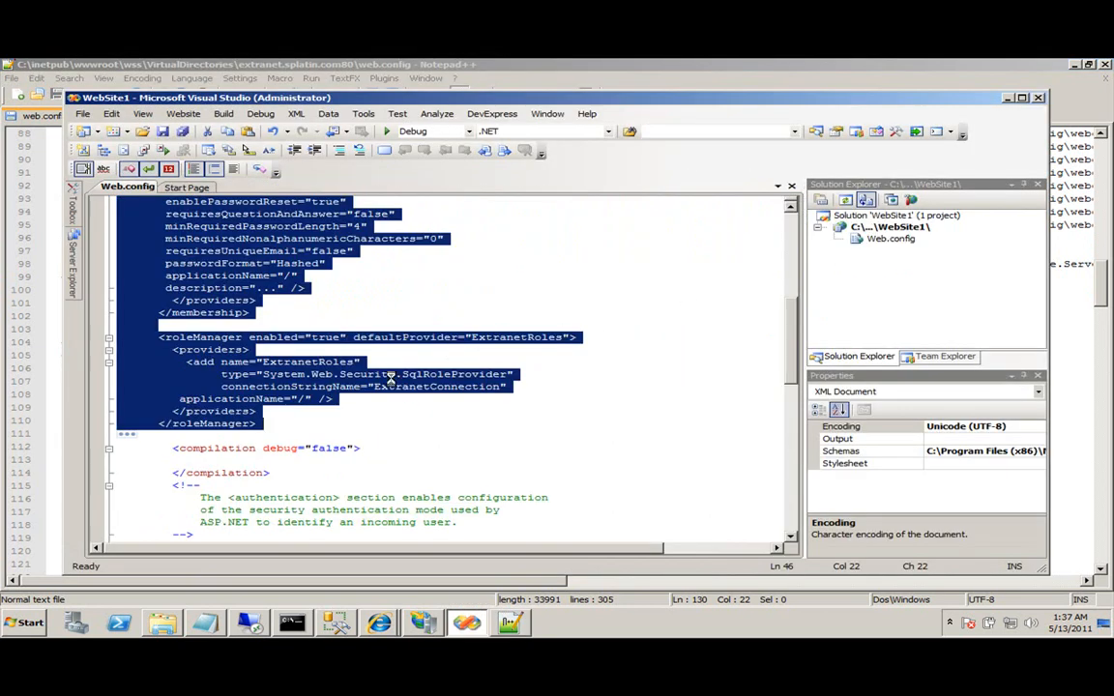
left_click(379, 624)
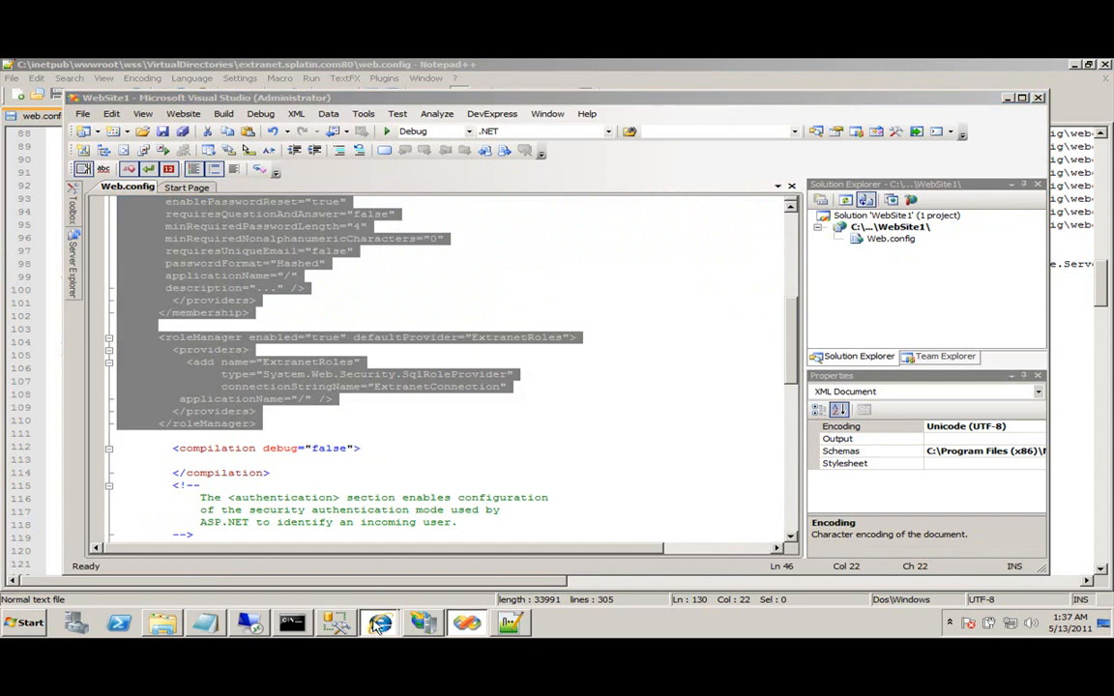
left_click(329, 530)
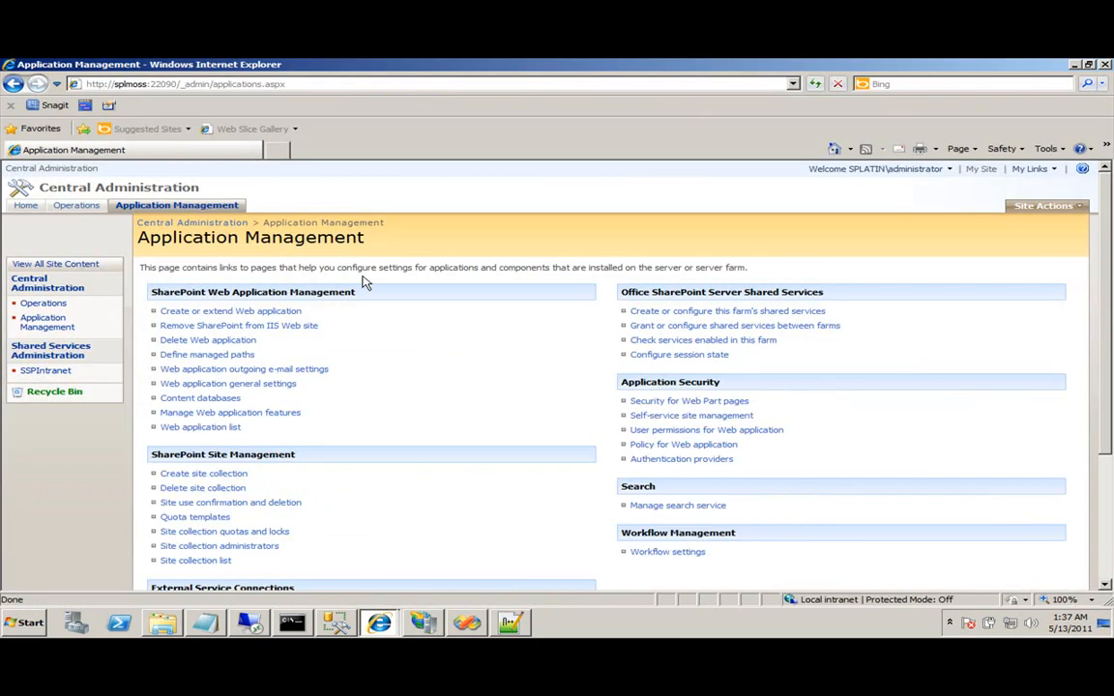
left_click(665, 462)
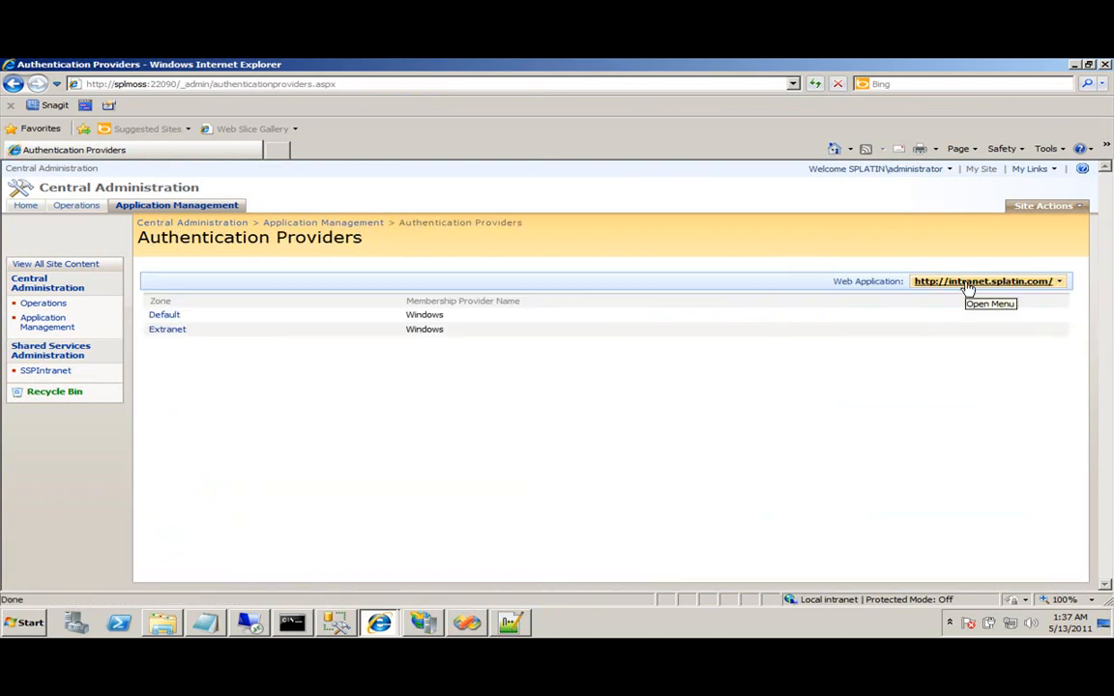
left_click(166, 331)
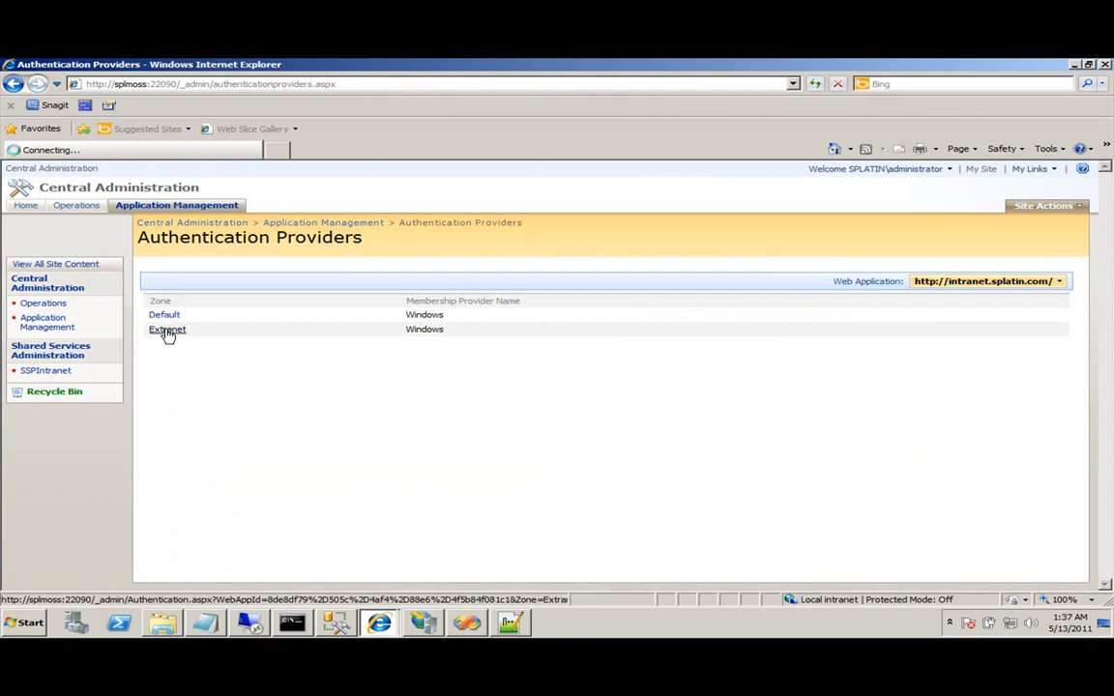
left_click(13, 85)
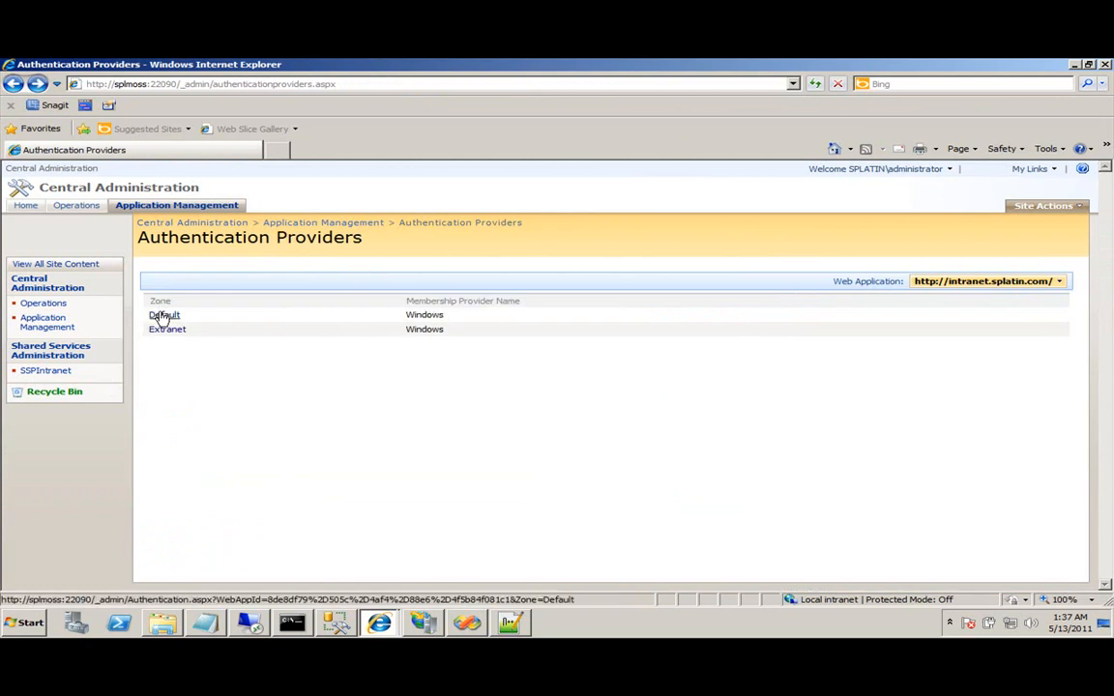
double_click(418, 314)
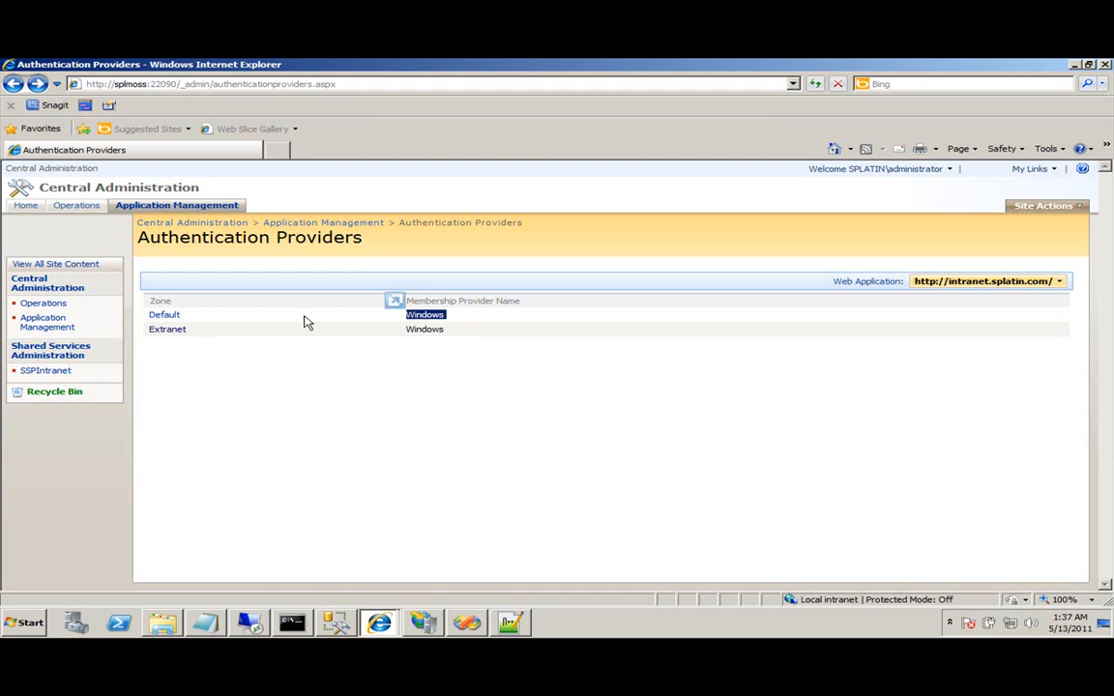
left_click(169, 331)
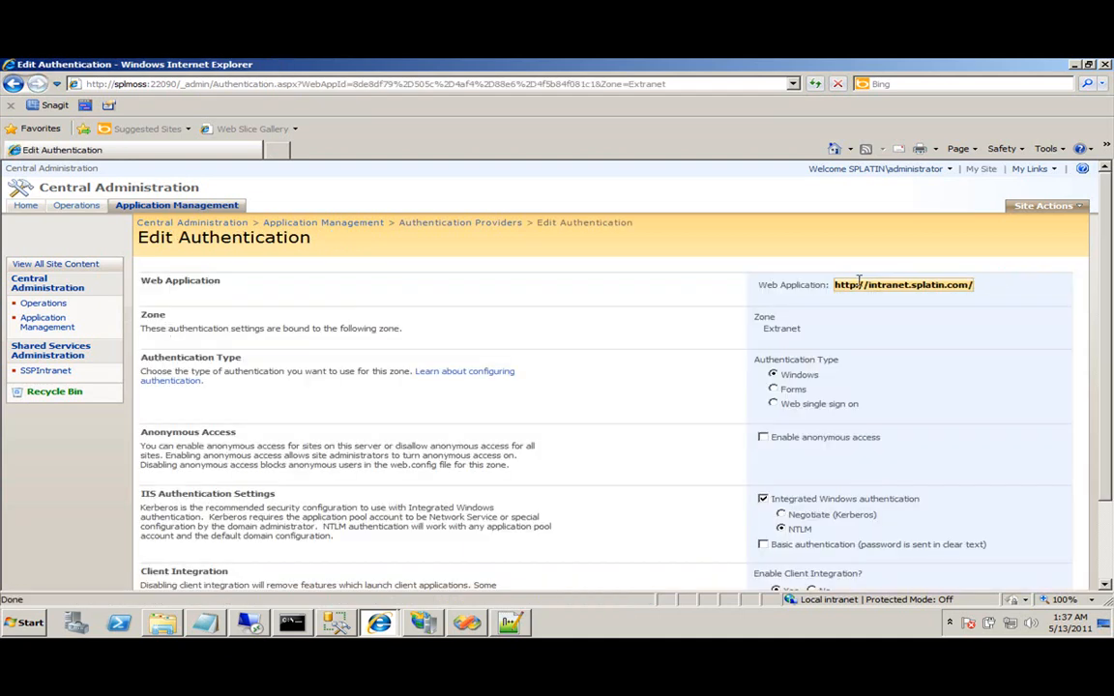
Switch the Extranet zone to Forms authentication with ExtranetUsers as the membership provider.
left_click(772, 388)
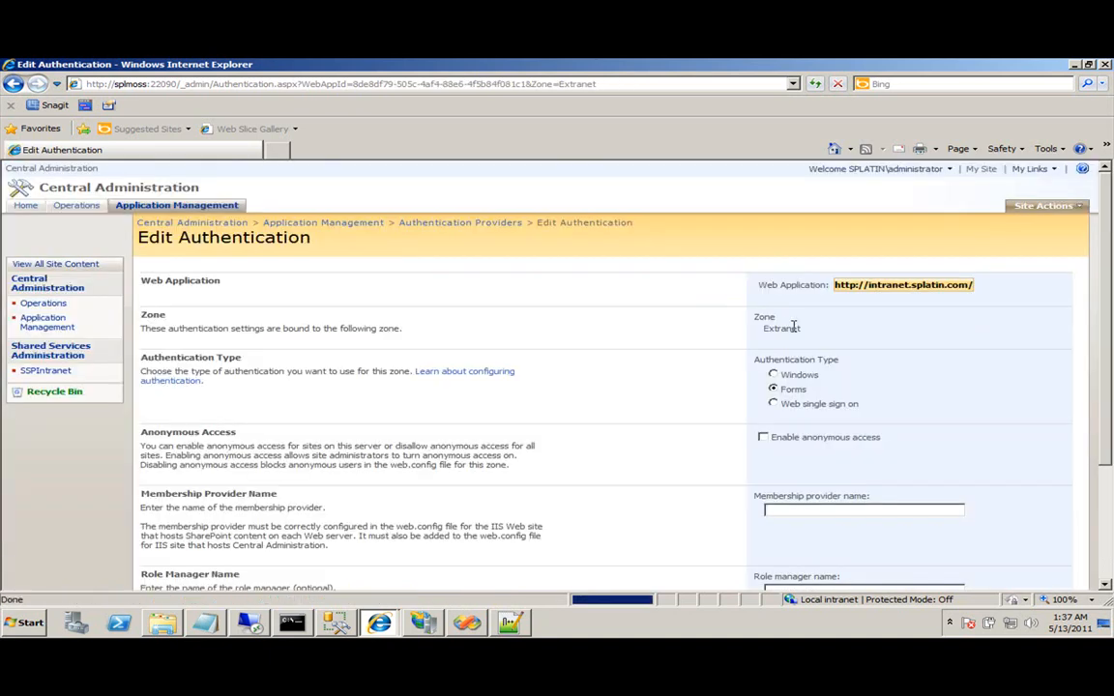
scroll(785, 387, "down", 3)
left_click(763, 274)
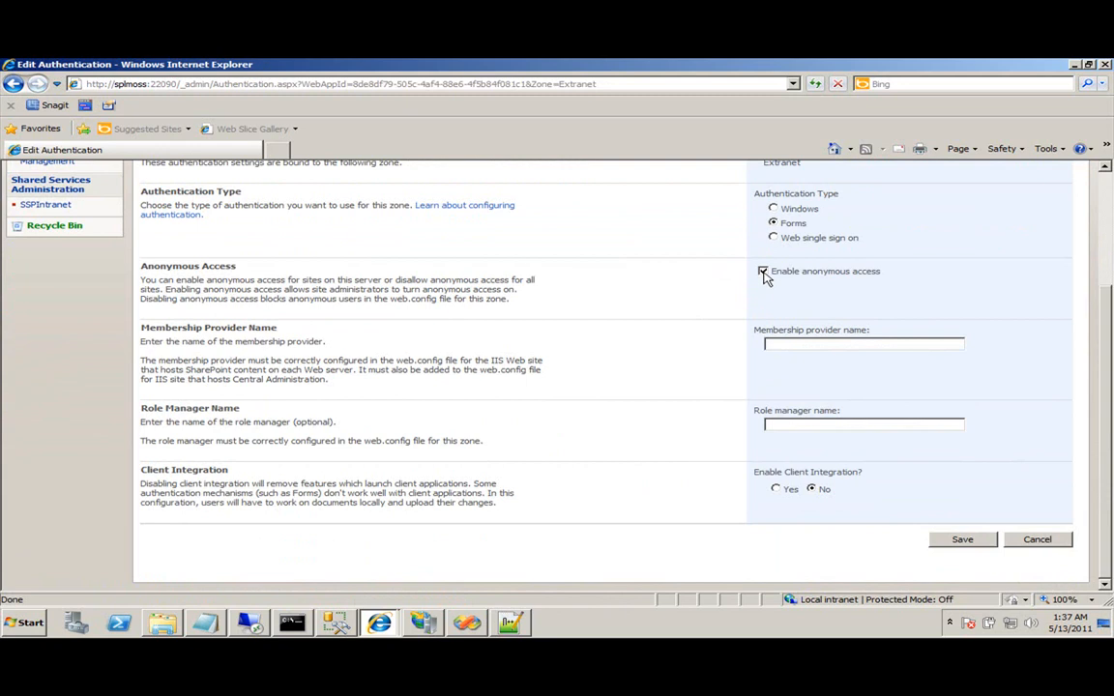
left_click(763, 273)
key("Tab")
left_click(466, 622)
left_click(321, 338)
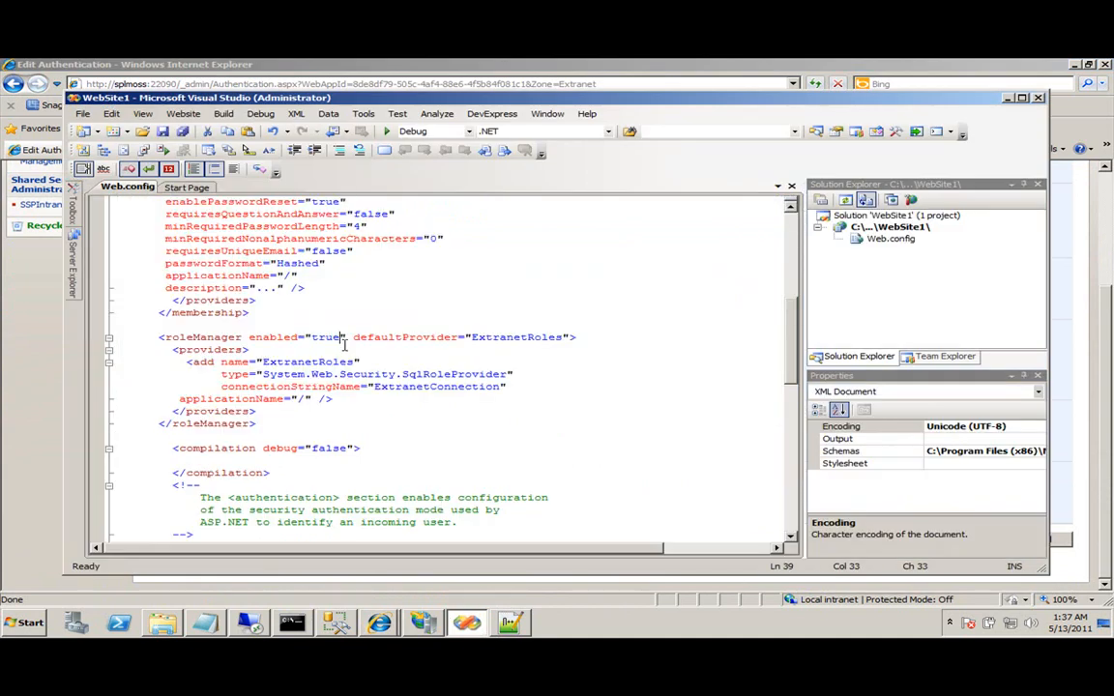
scroll(318, 312, "up", 5)
double_click(407, 313)
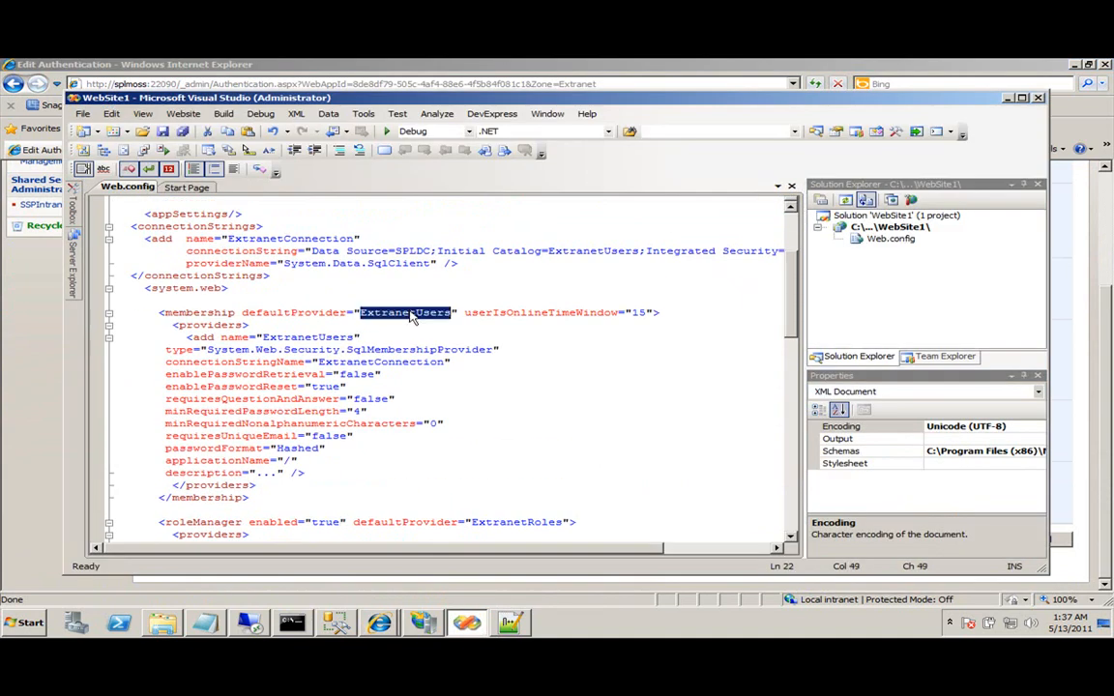
key("ctrl+c")
key("alt+Tab")
left_click(807, 343)
key("ctrl+v")
Enter ExtranetRoles as the role manager name and save the authentication settings.
key("alt+Tab")
scroll(315, 445, "down", 1)
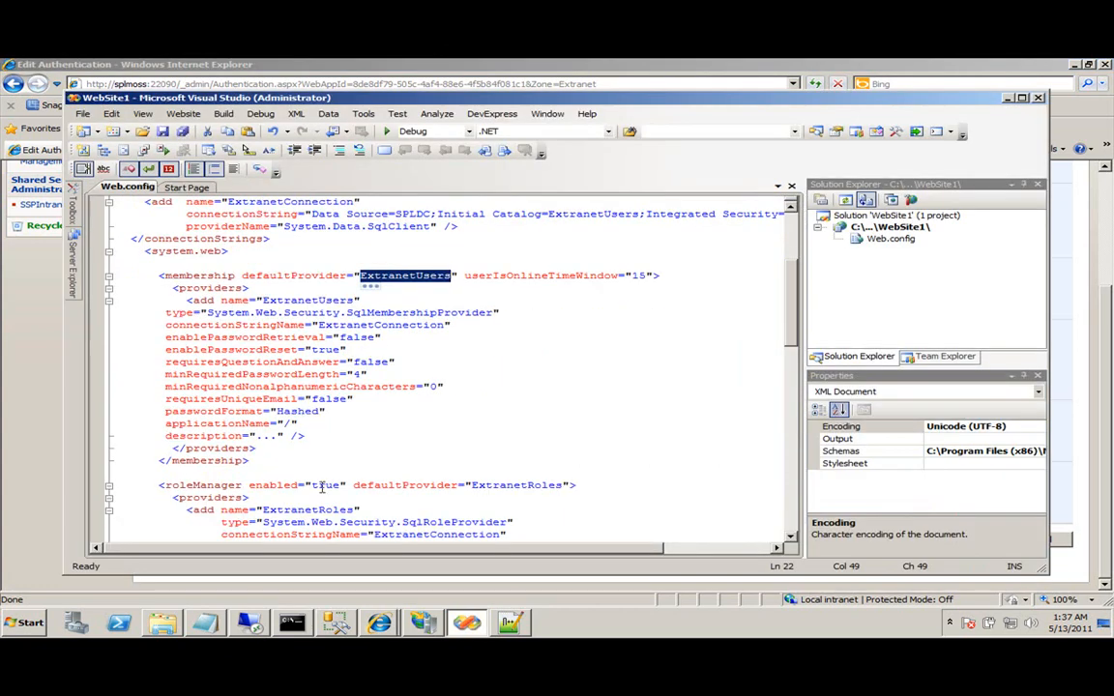
double_click(531, 487)
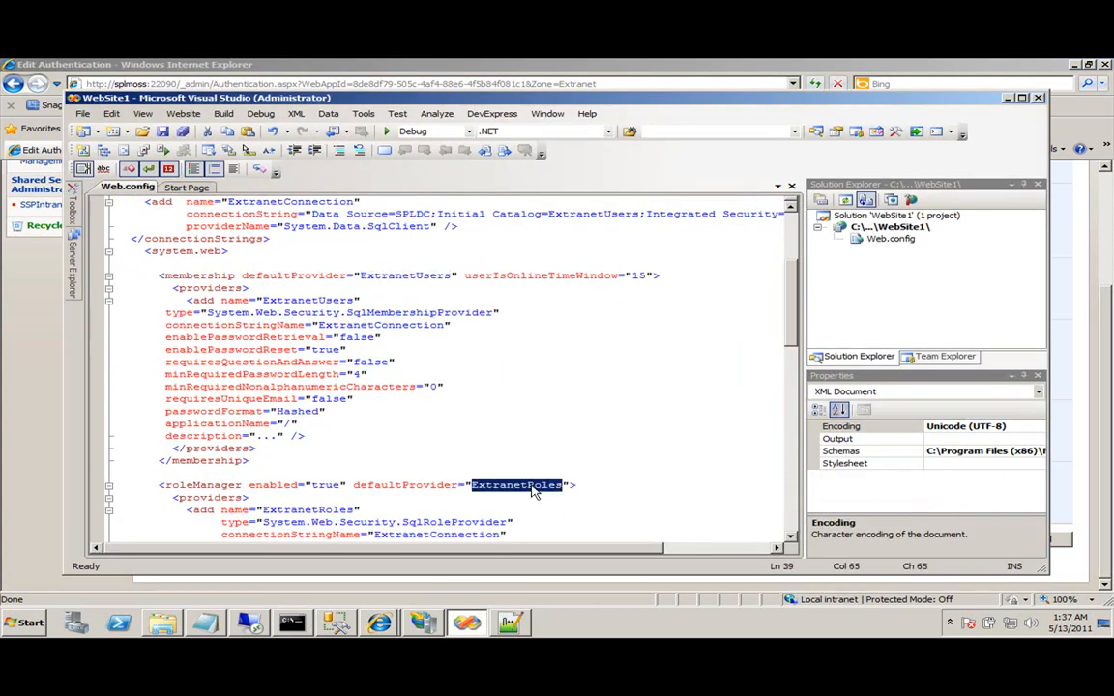
key("ctrl+c")
key("alt+Tab")
left_click(773, 425)
key("ctrl+v")
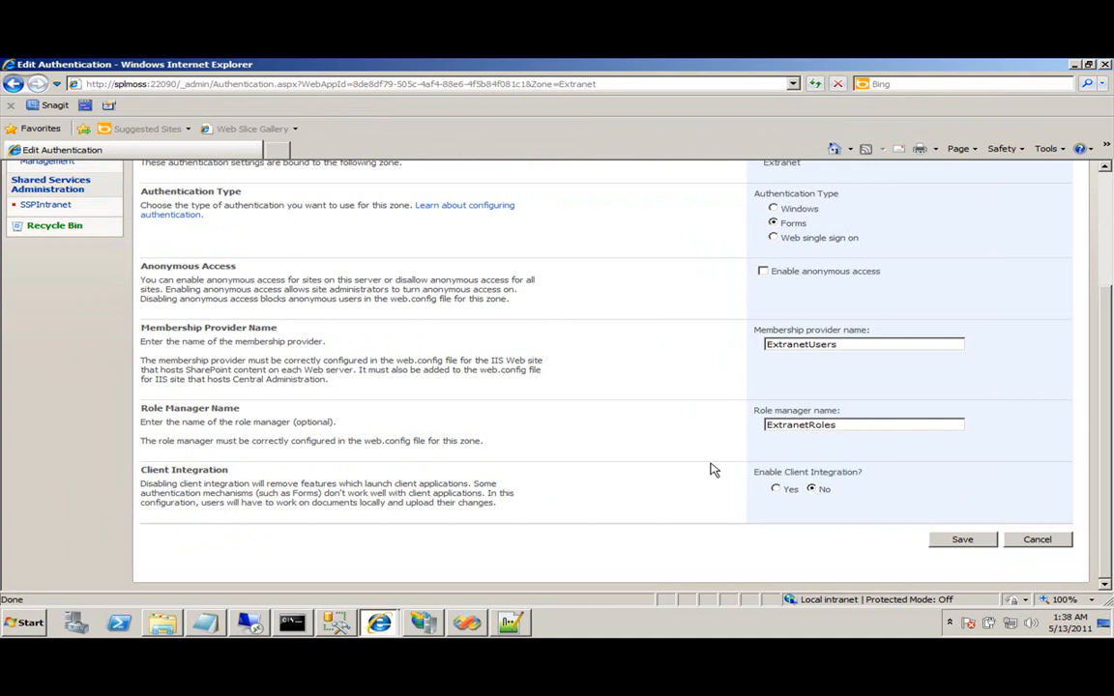
scroll(792, 490, "up", 3)
scroll(793, 488, "down", 3)
left_click(961, 538)
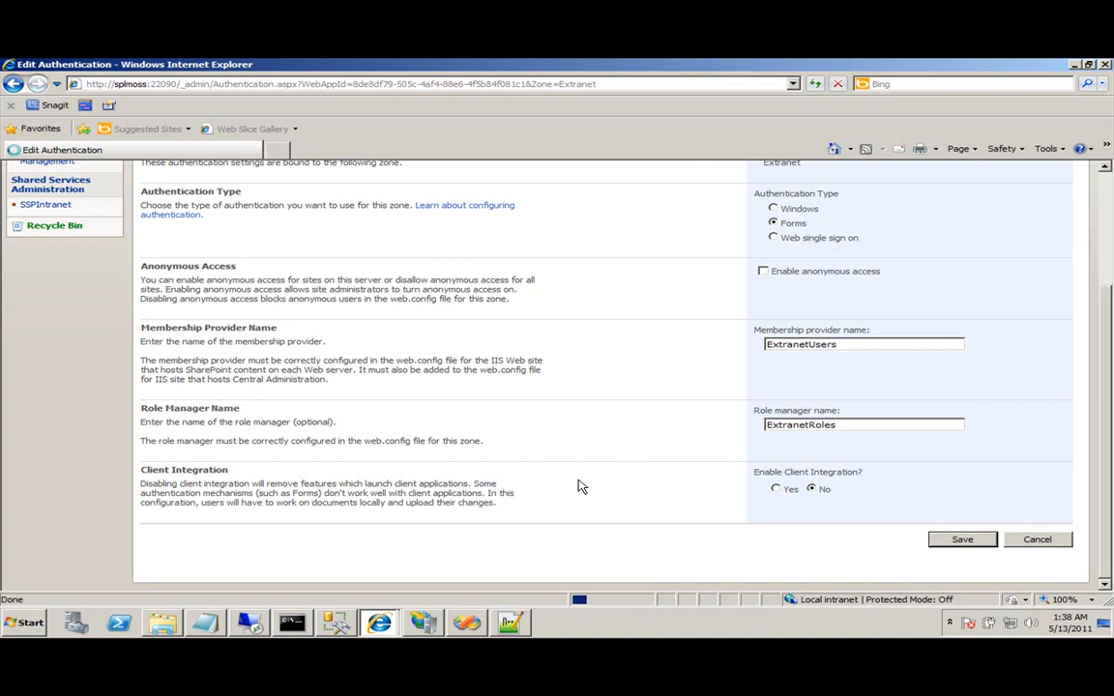
scroll(627, 481, "up", 3)
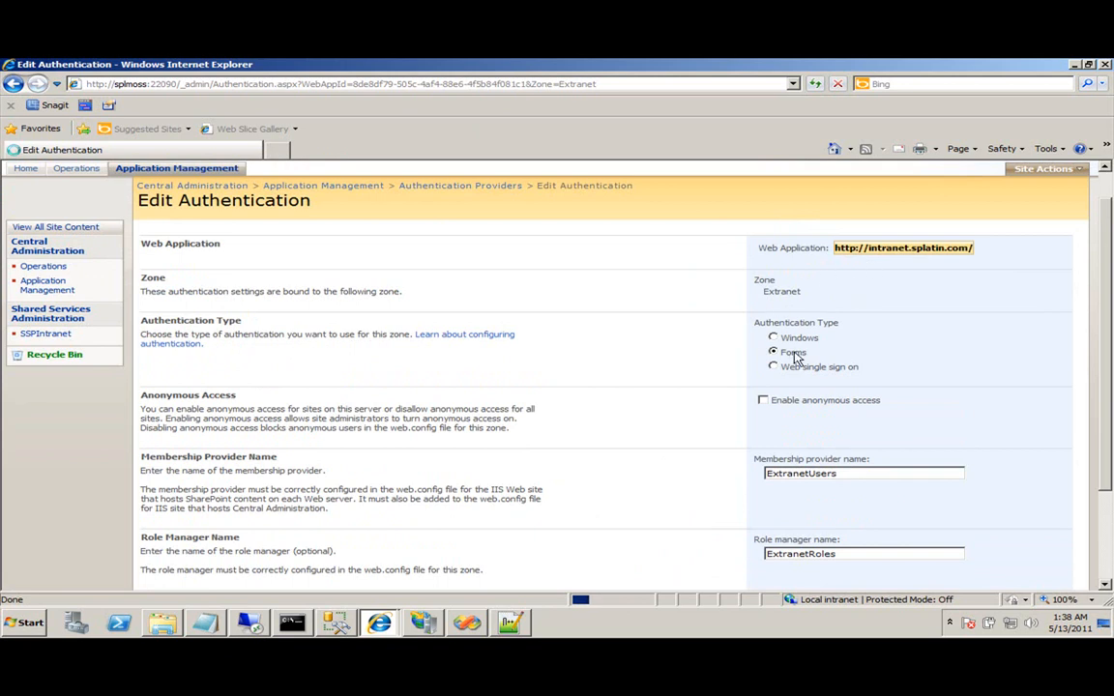
scroll(795, 358, "down", 1)
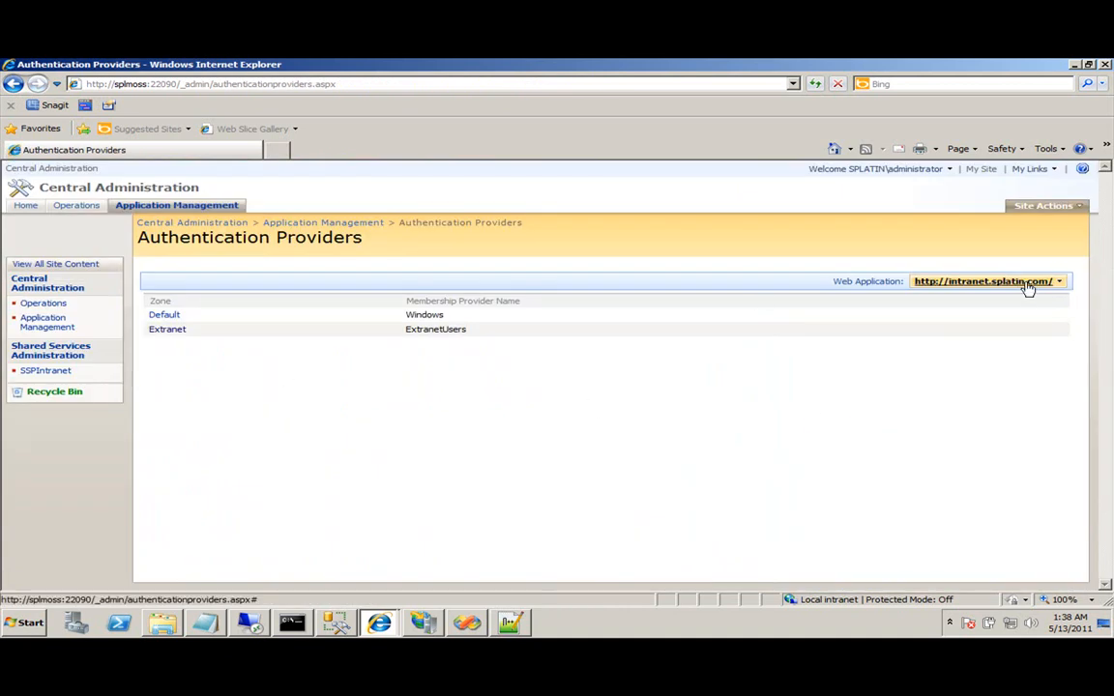
Review the intranet web application's Policy for Web Application user list, cancelling out of Add Users.
double_click(454, 329)
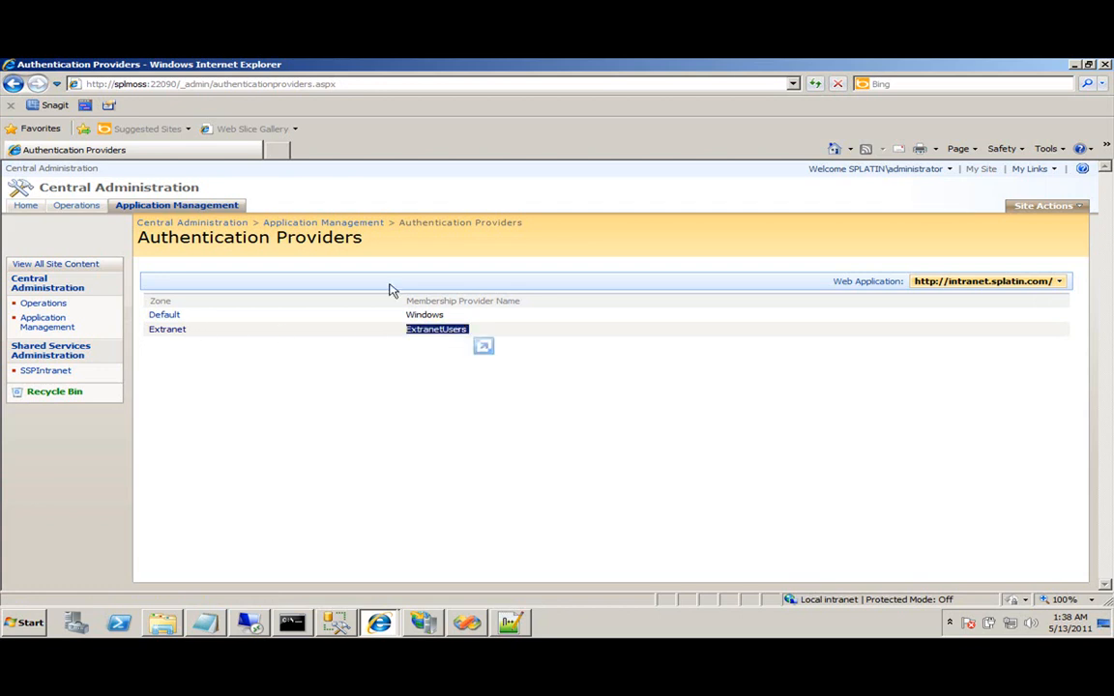
left_click(320, 221)
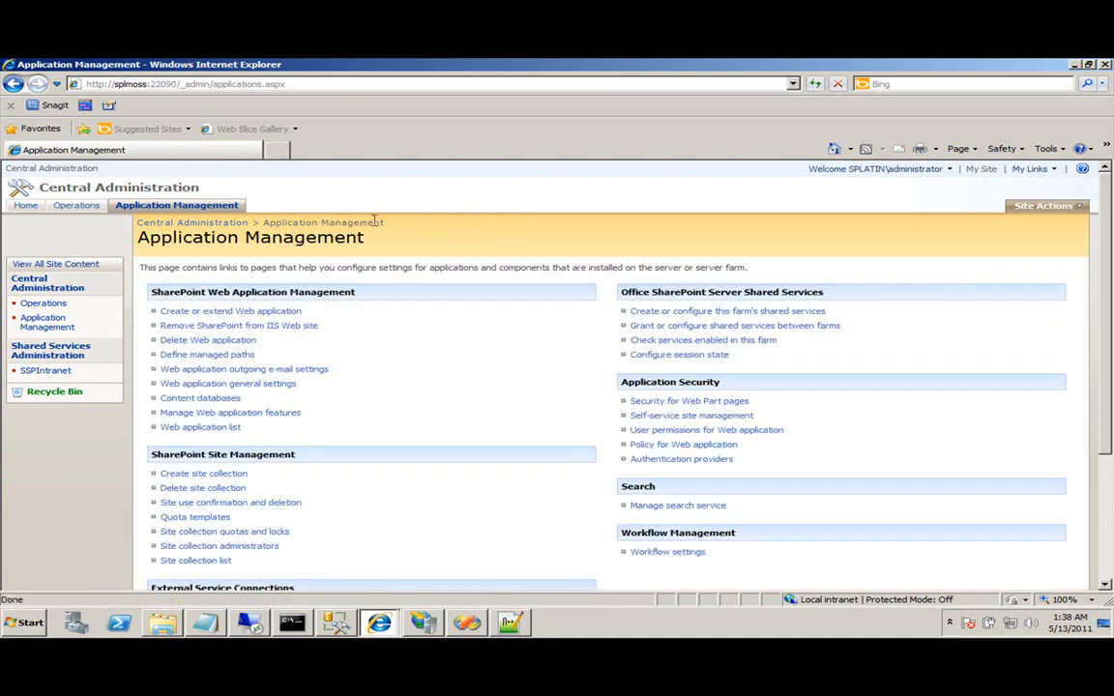
left_click(722, 453)
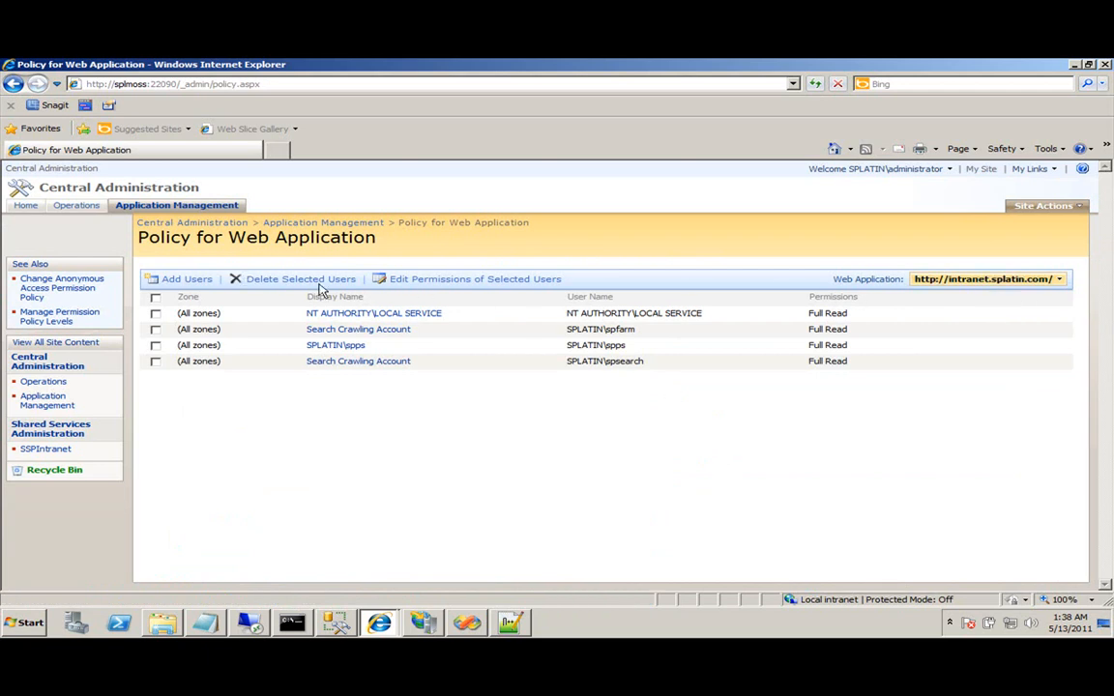
left_click(194, 280)
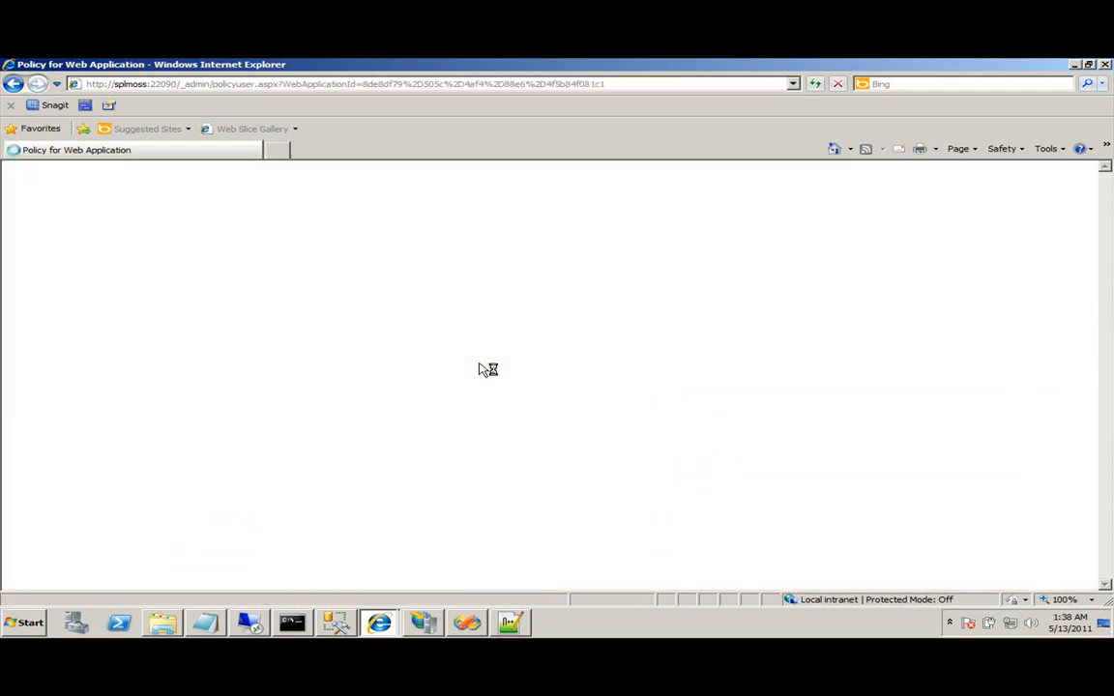
left_click(1032, 378)
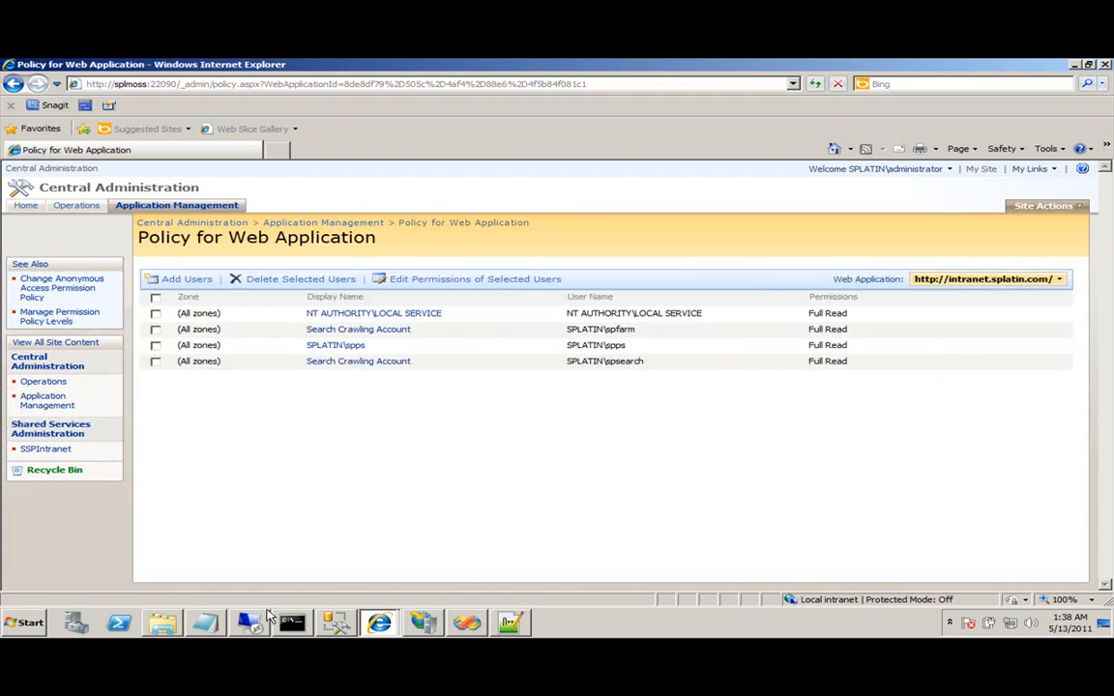
left_click(162, 623)
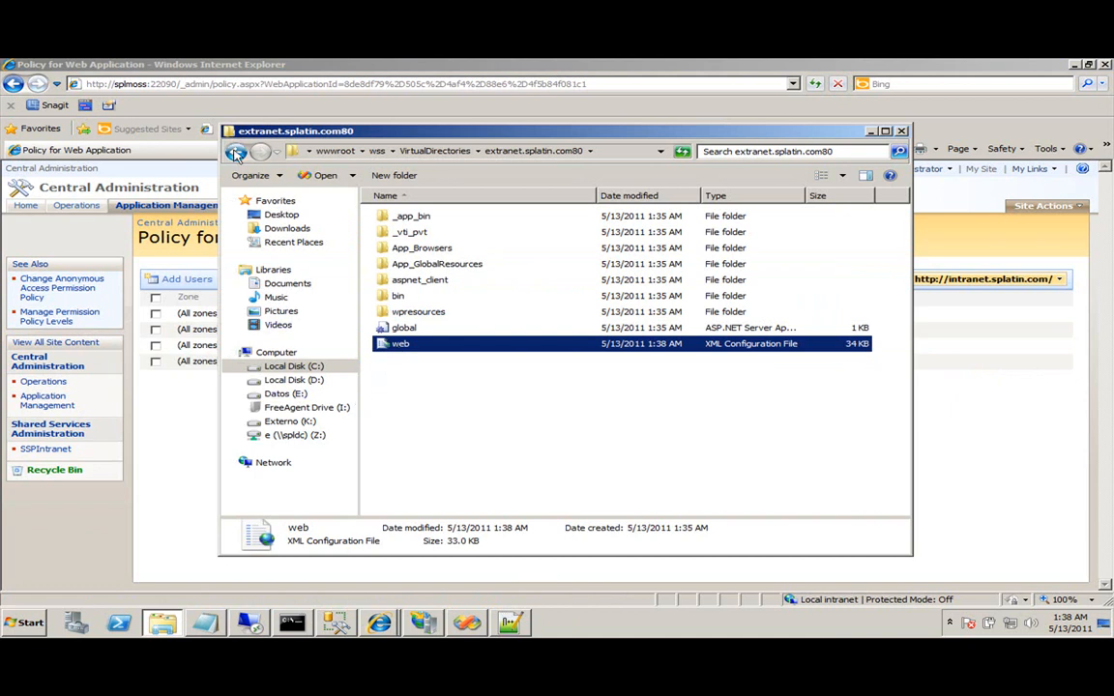
Open the intranet.splatin.com80 web.config in Notepad++.
left_click(236, 155)
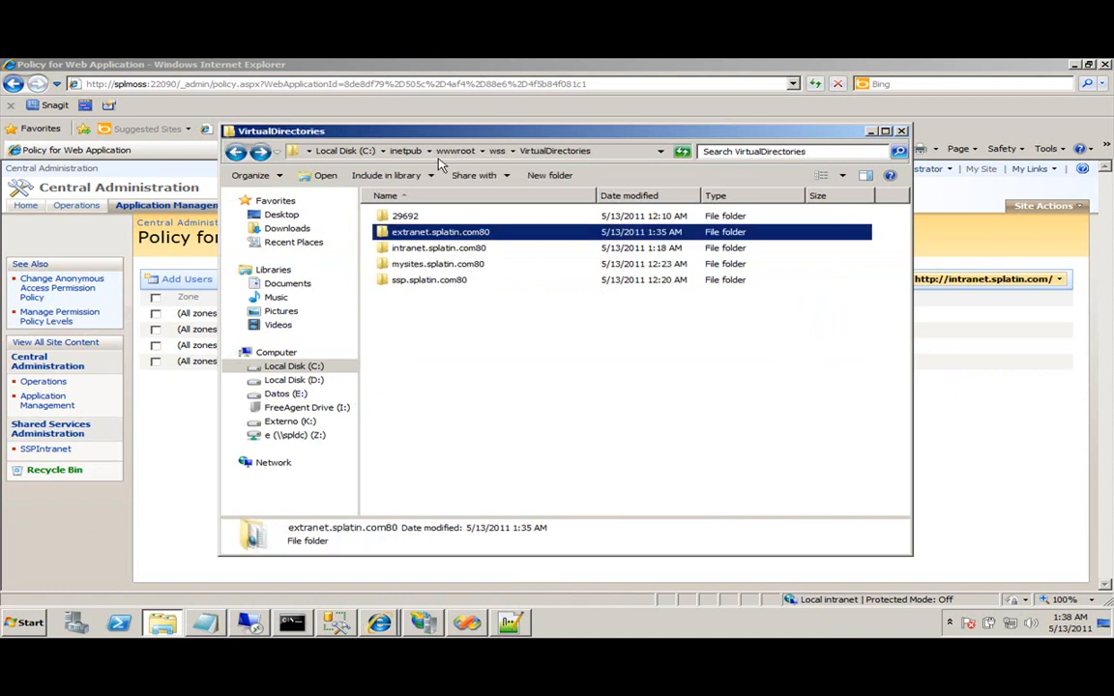
left_click(458, 251)
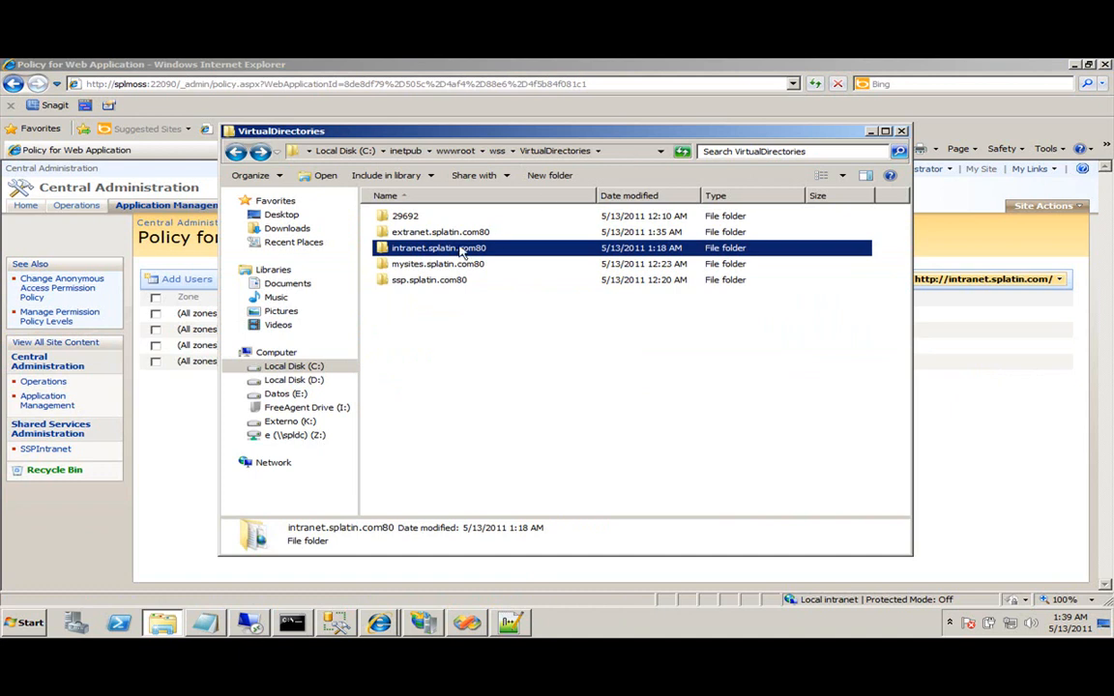
double_click(450, 254)
left_click(391, 345)
right_click(406, 345)
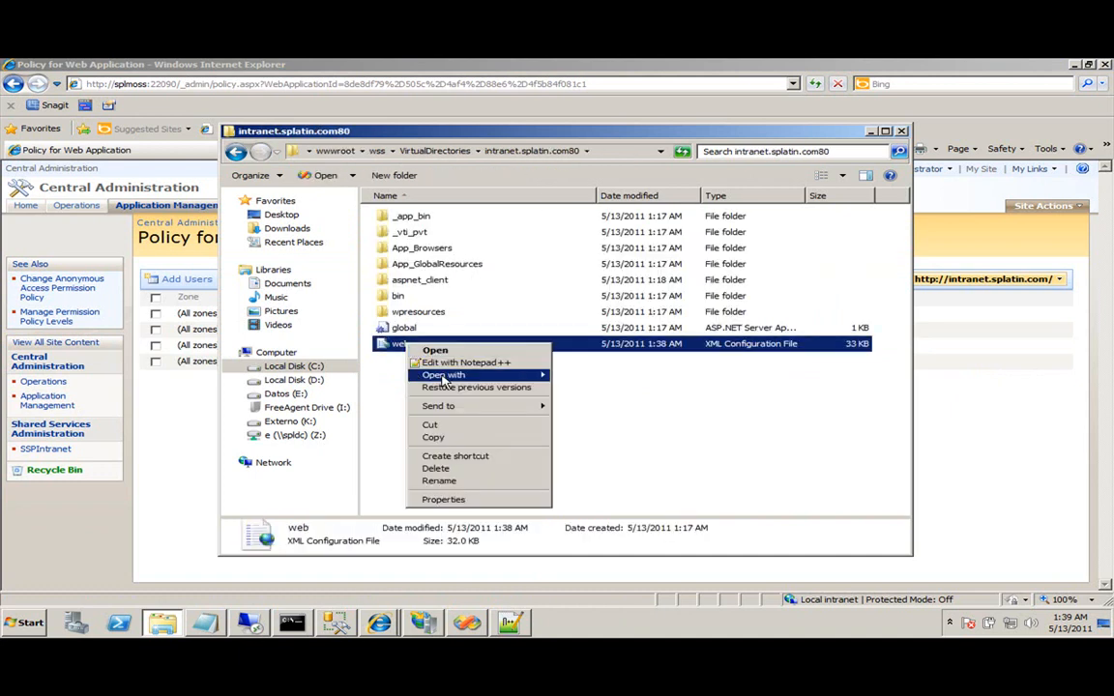
left_click(462, 363)
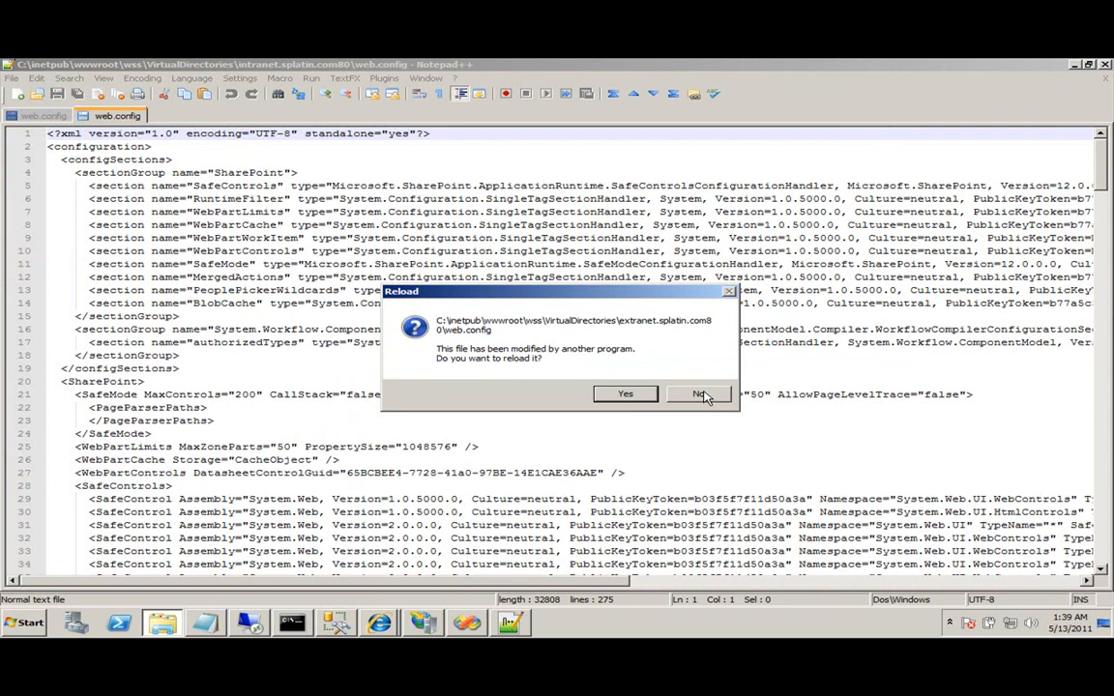
Copy the ExtranetConnection connectionStrings block into the intranet web.config after </SharePoint>.
left_click(636, 397)
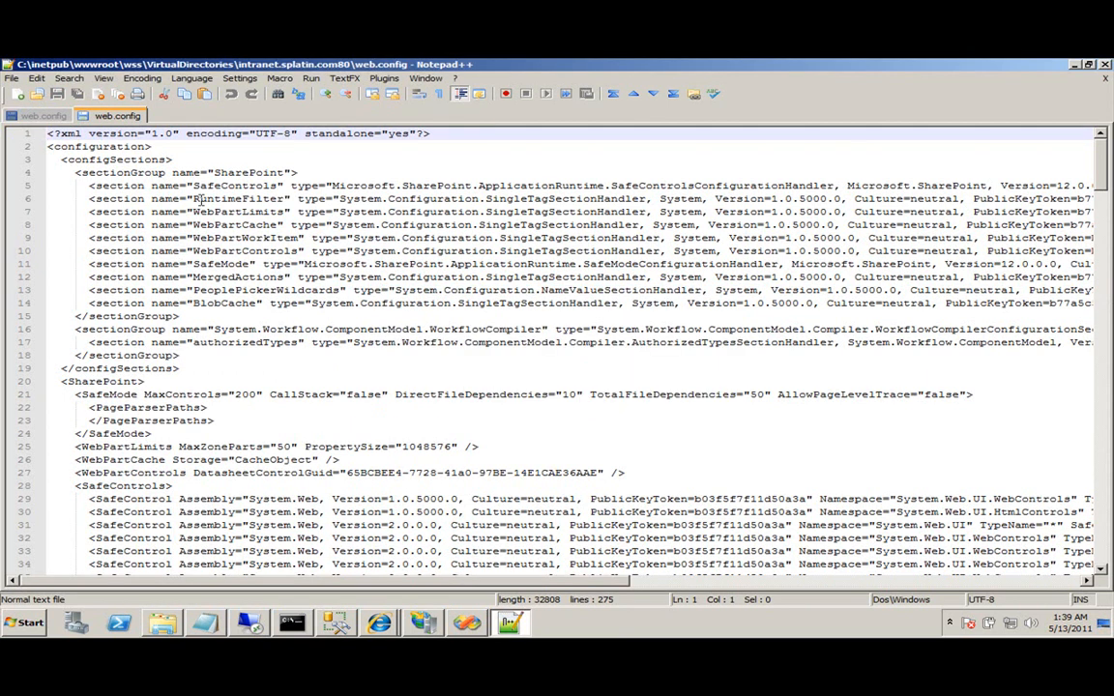
left_click(50, 117)
scroll(235, 441, "down", 1)
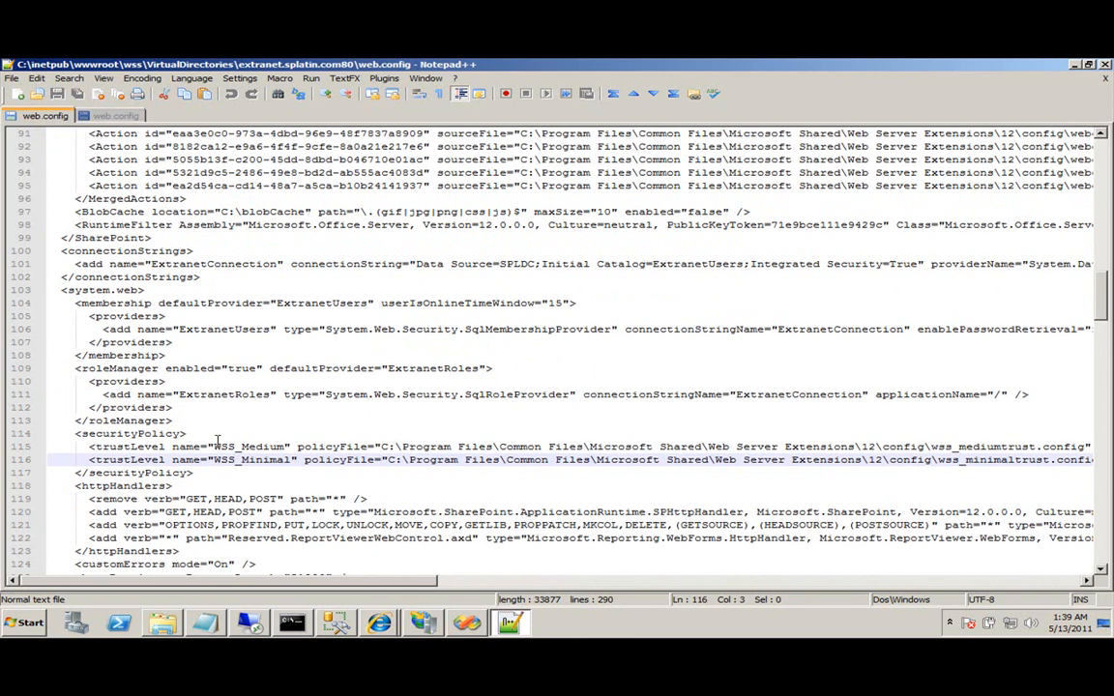
left_click_drag(200, 278, 39, 242)
key("ctrl+c")
left_click(116, 115)
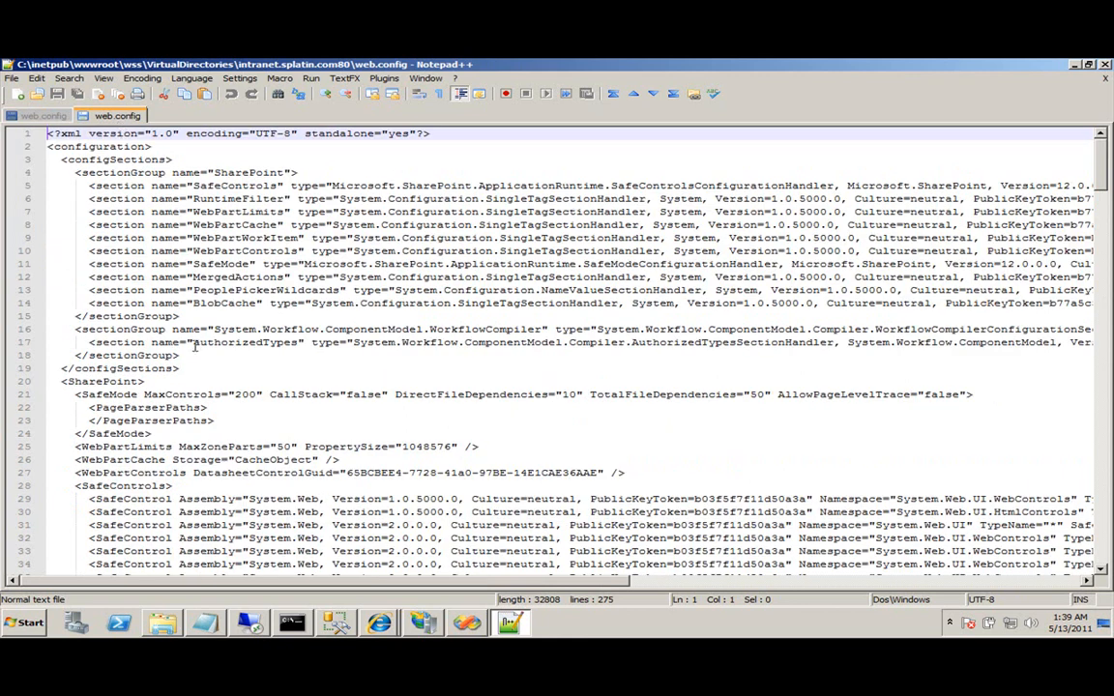
scroll(184, 367, "down", 20)
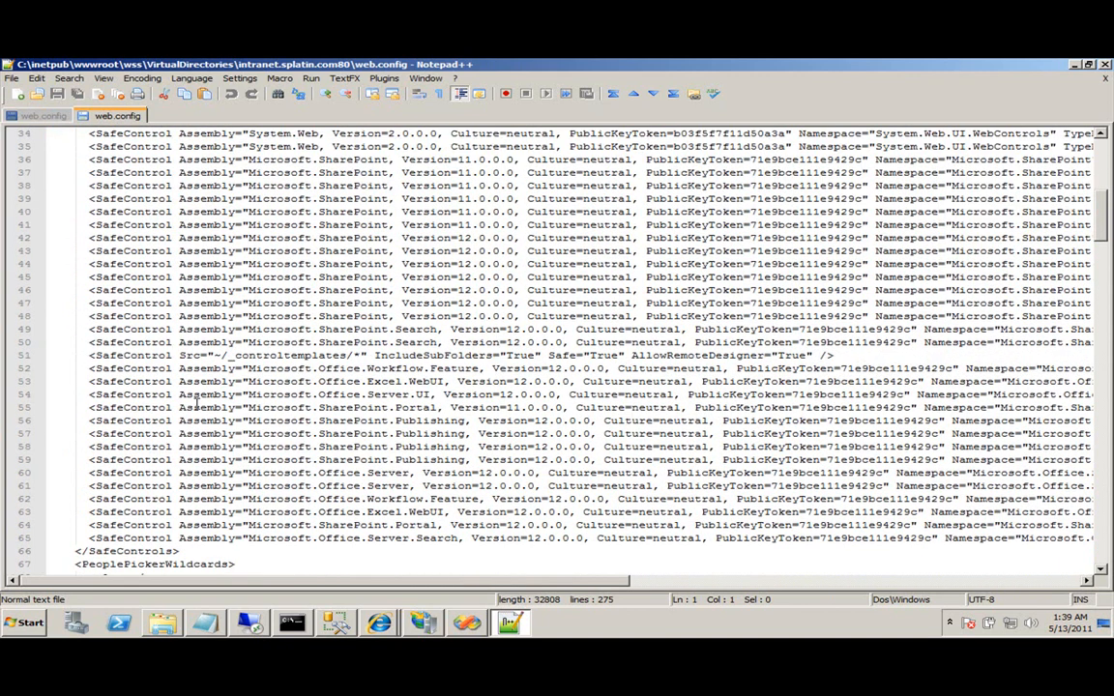
scroll(196, 405, "down", 7)
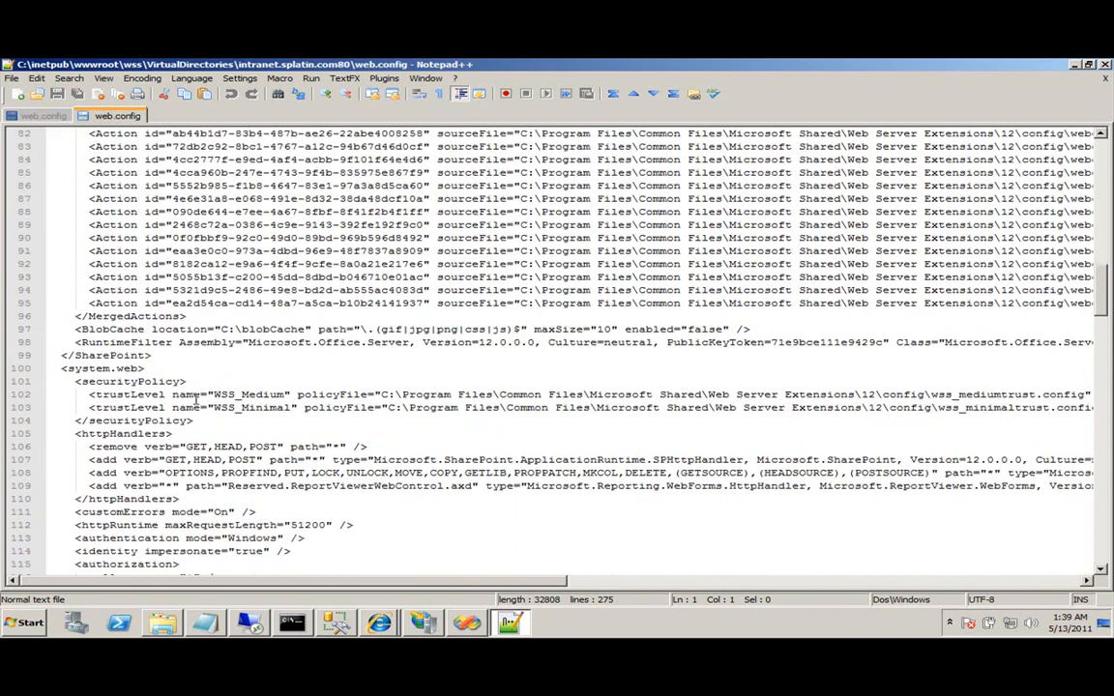
left_click(178, 356)
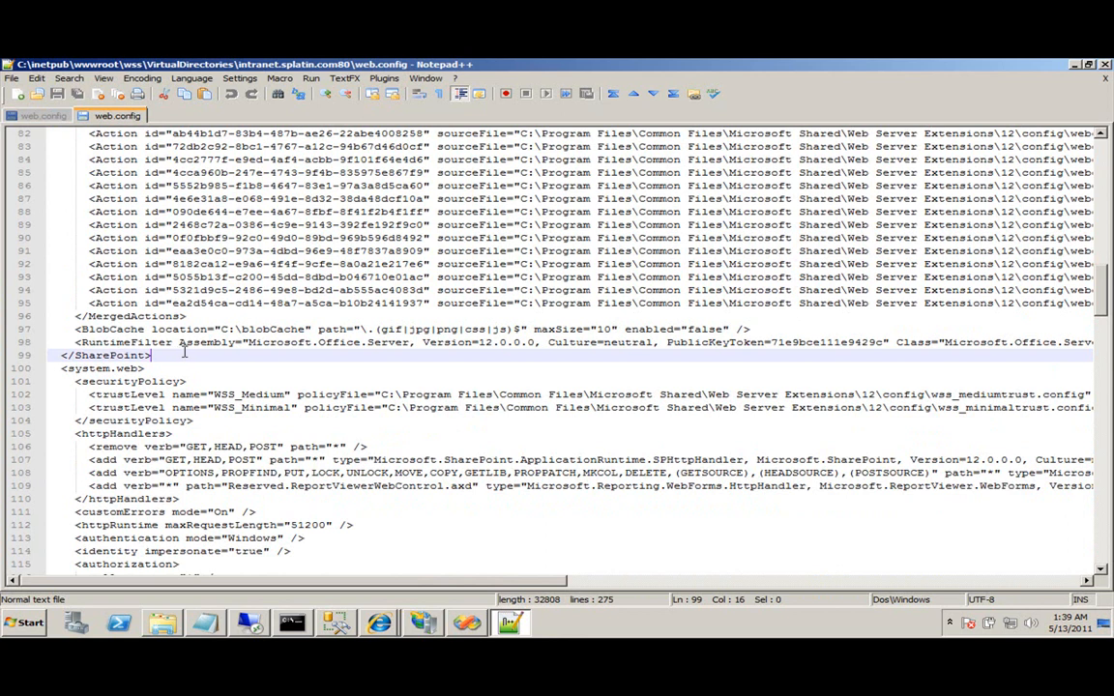
key("Return")
key("ctrl+v")
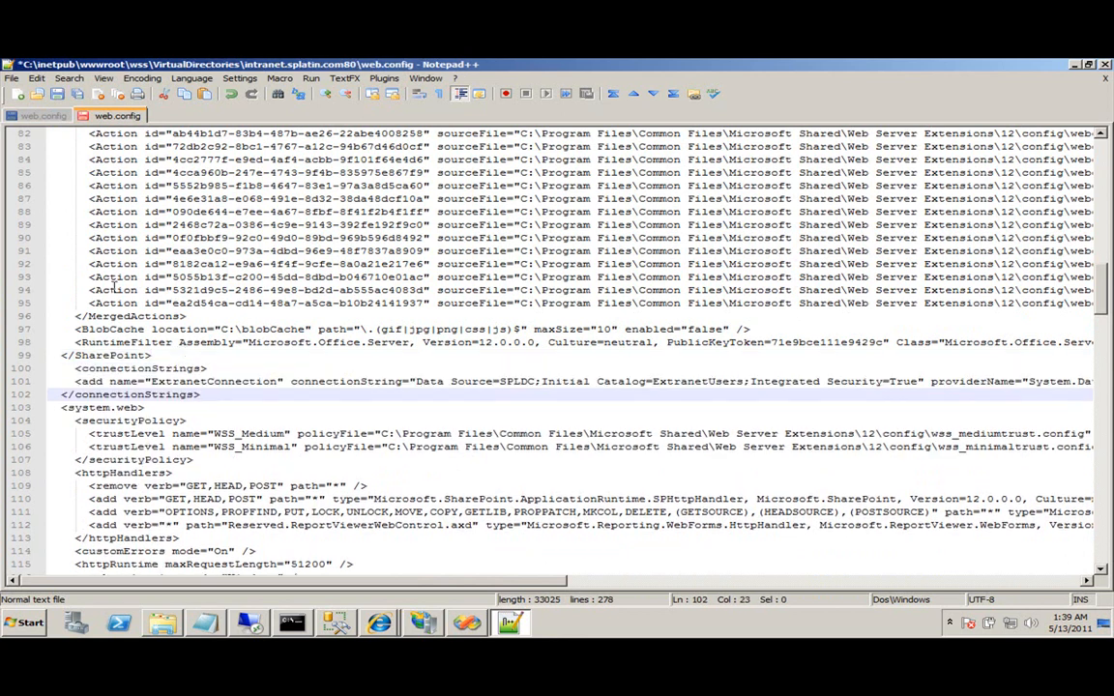
Add the ExtranetUsers membership and ExtranetRoles roleManager sections under <system.web> and save.
left_click(49, 115)
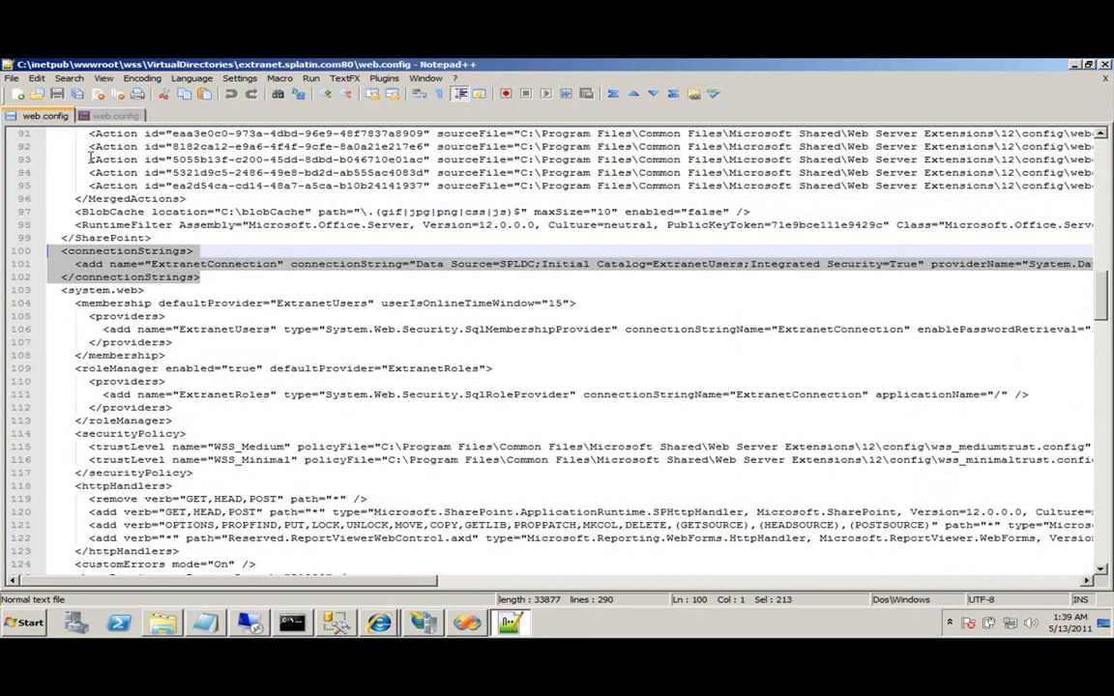
left_click(69, 302)
left_click(184, 422, "shift")
key("ctrl+c")
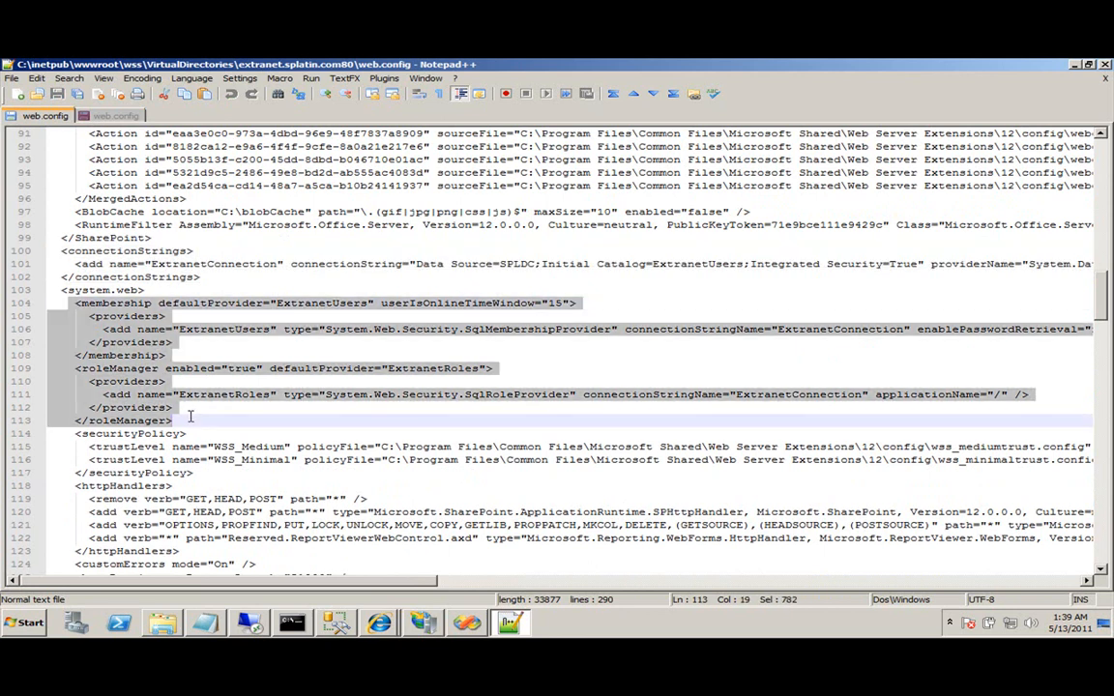
left_click(116, 115)
scroll(123, 437, "down", 1)
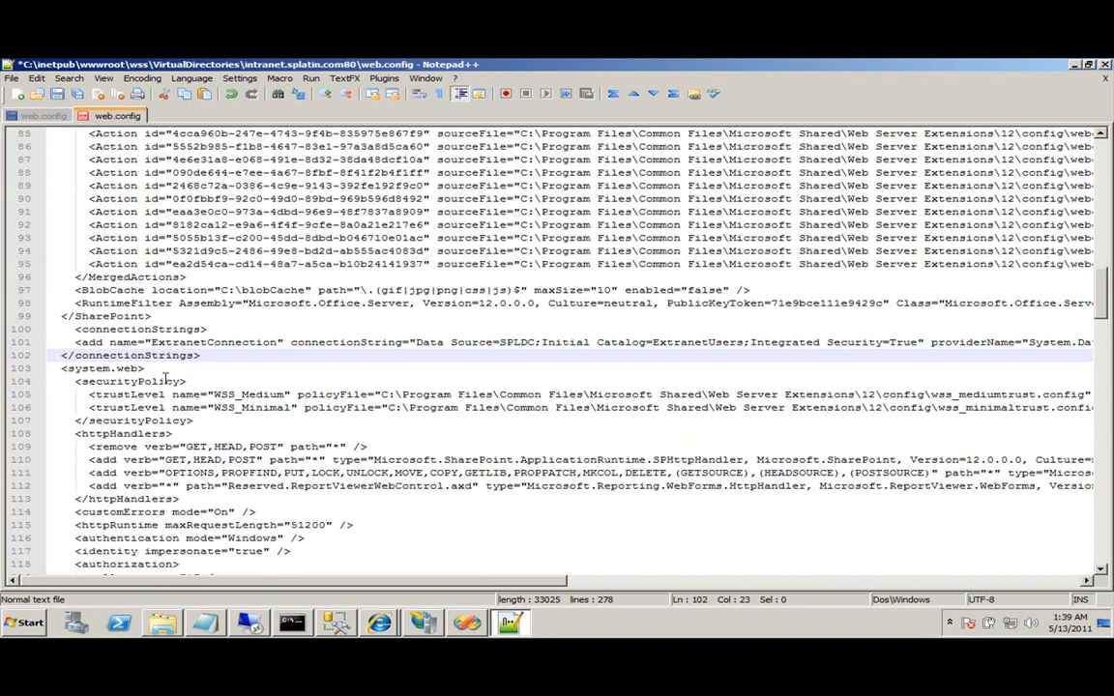
left_click(171, 364)
key("Return")
key("ctrl+v")
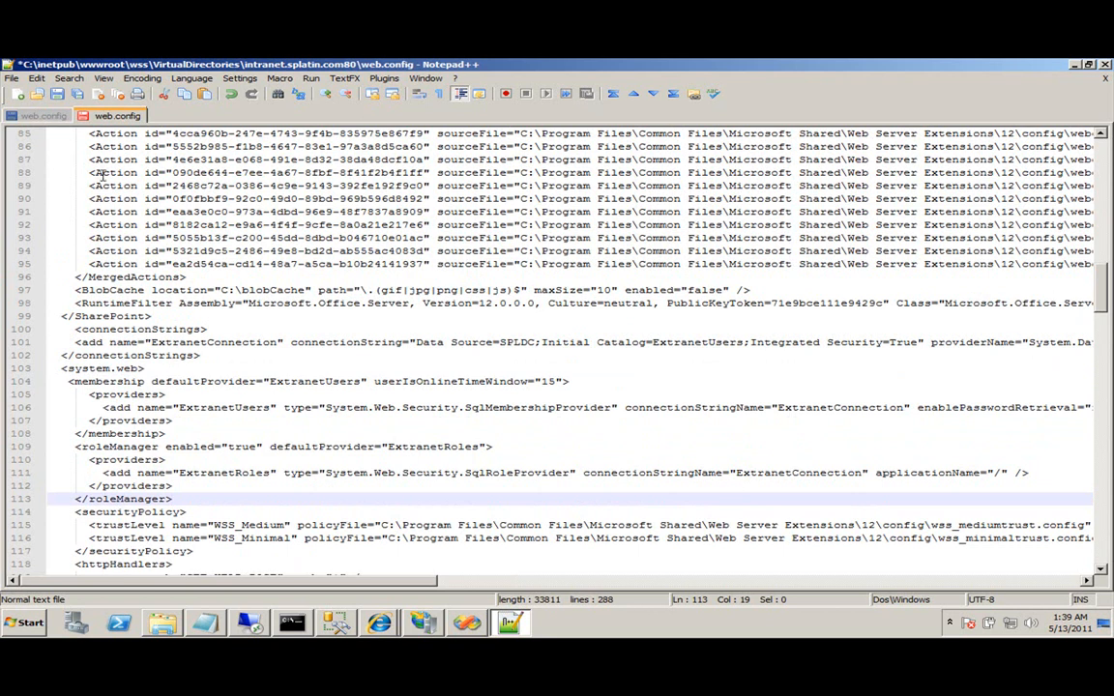
key("ctrl+s")
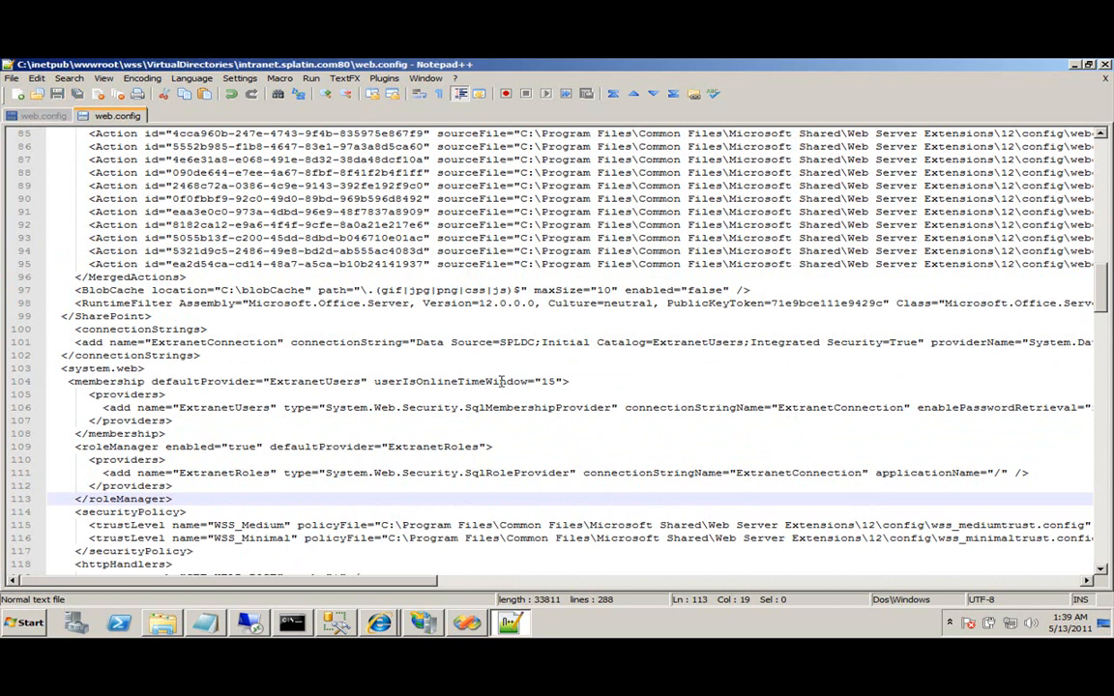
left_click(163, 624)
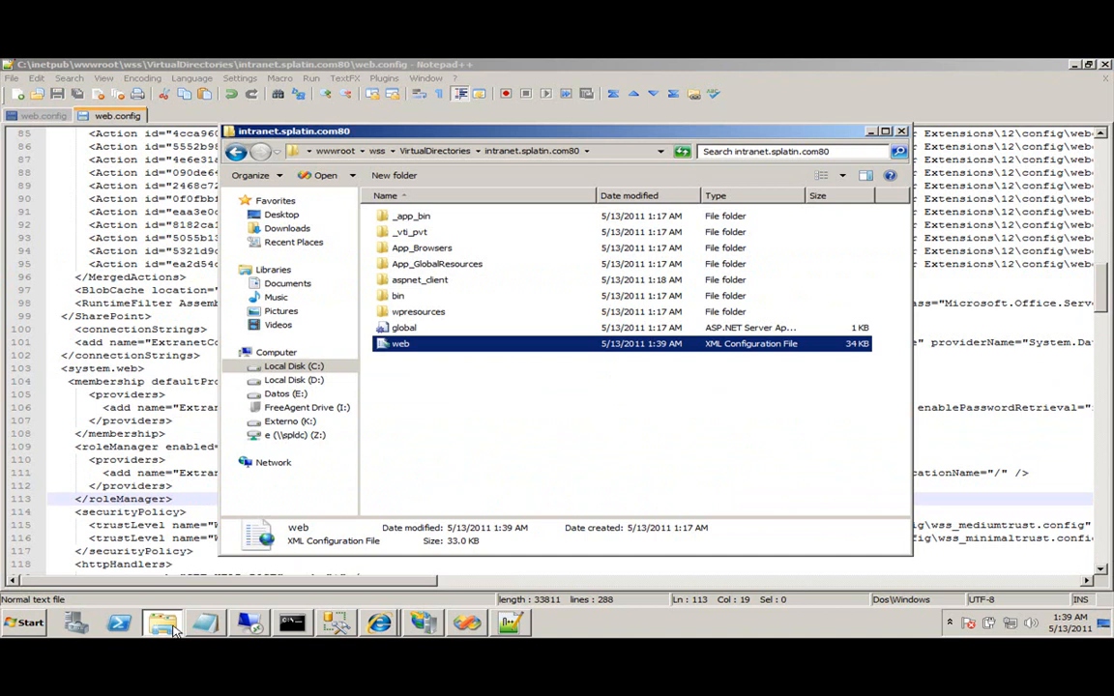
Confirm in IIS Manager that SharePoint Central Administration v3's physical path is under VirtualDirectories\29692.
key("alt+Tab")
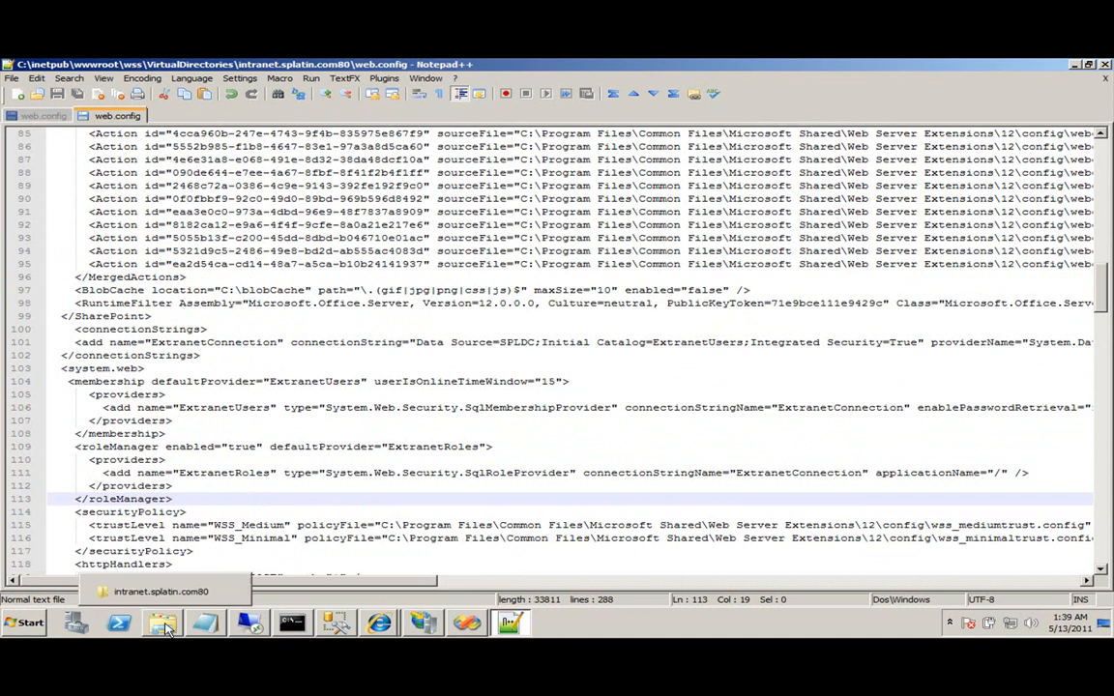
mouse_move(378, 618)
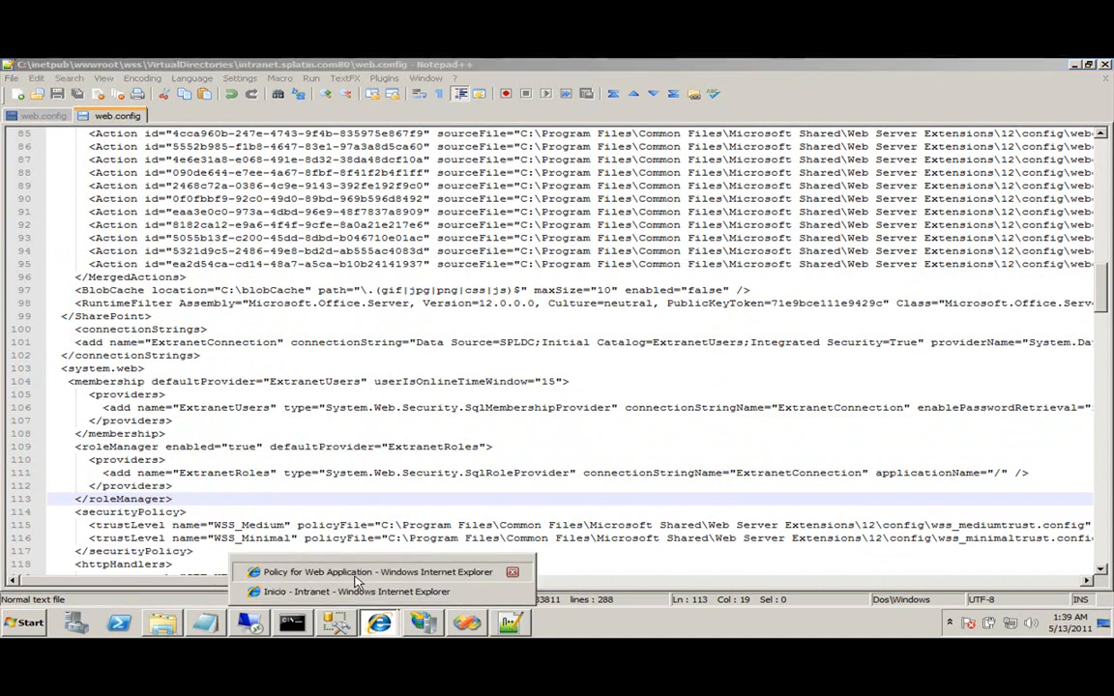
left_click(328, 571)
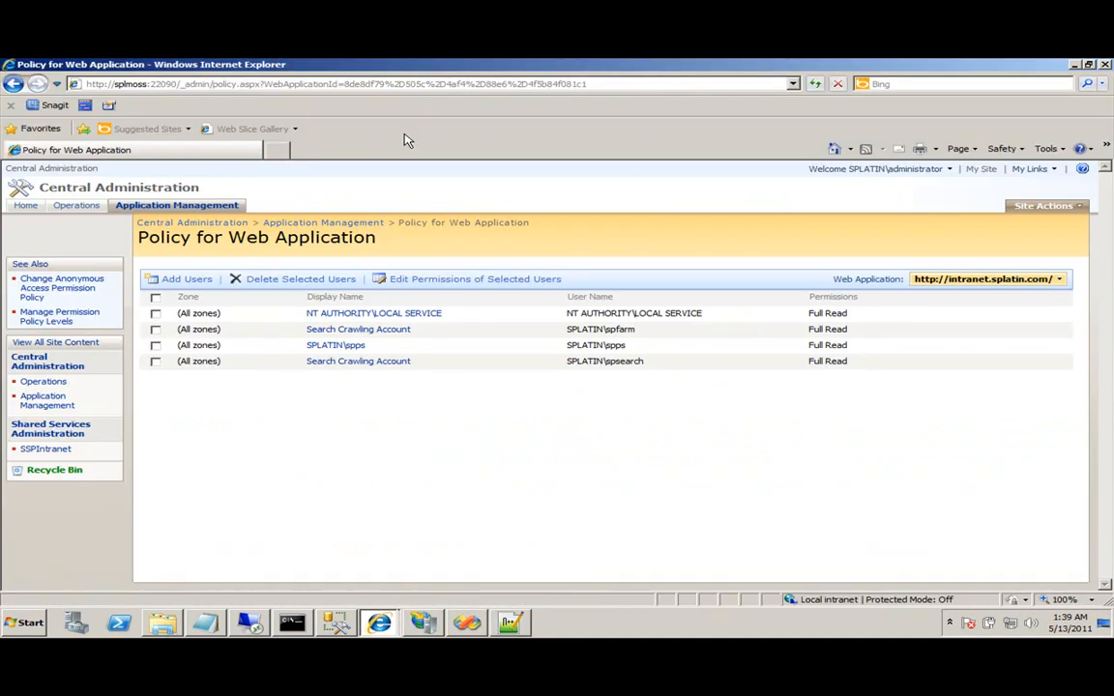
left_click(432, 629)
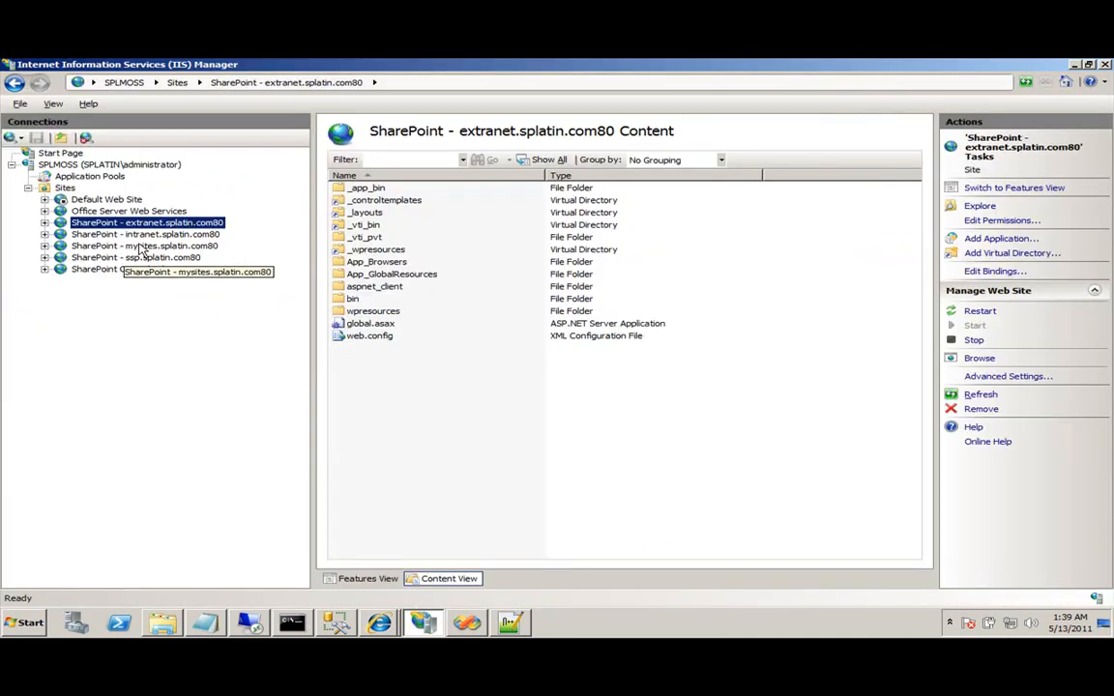
left_click(165, 275)
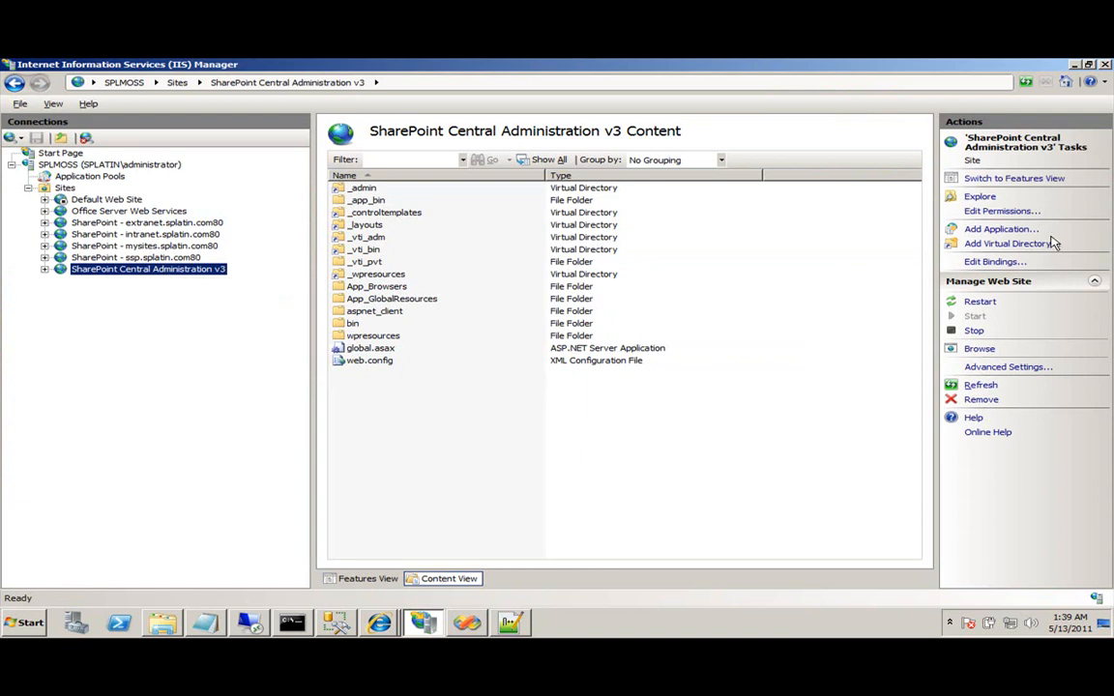
left_click(1009, 368)
left_click(636, 228)
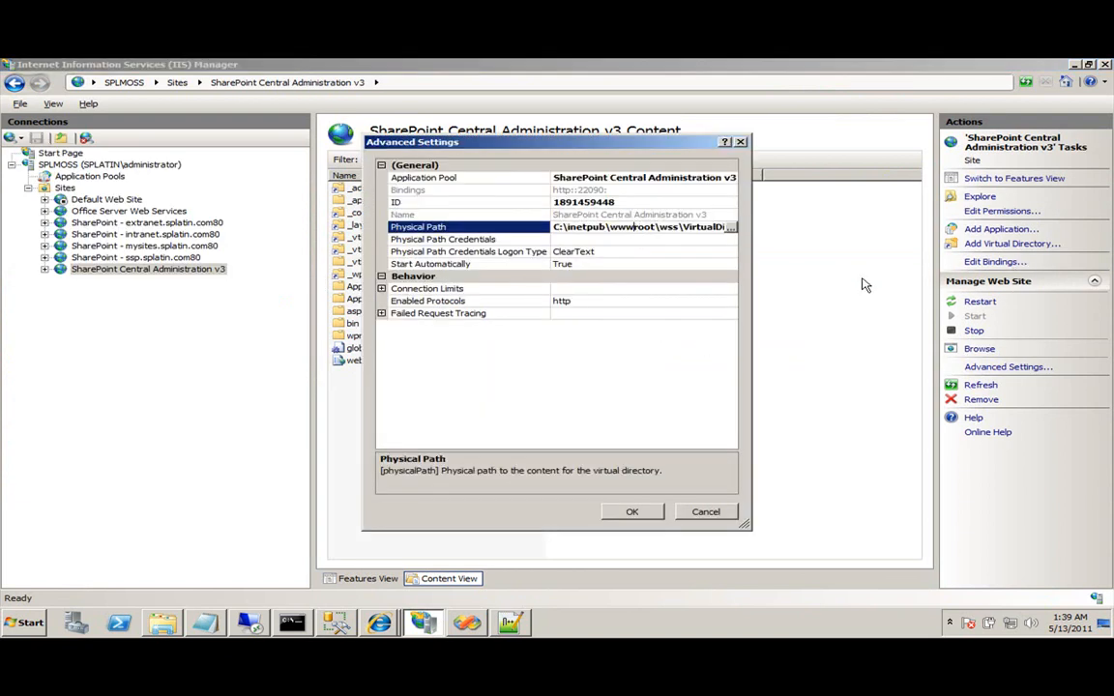
key("End")
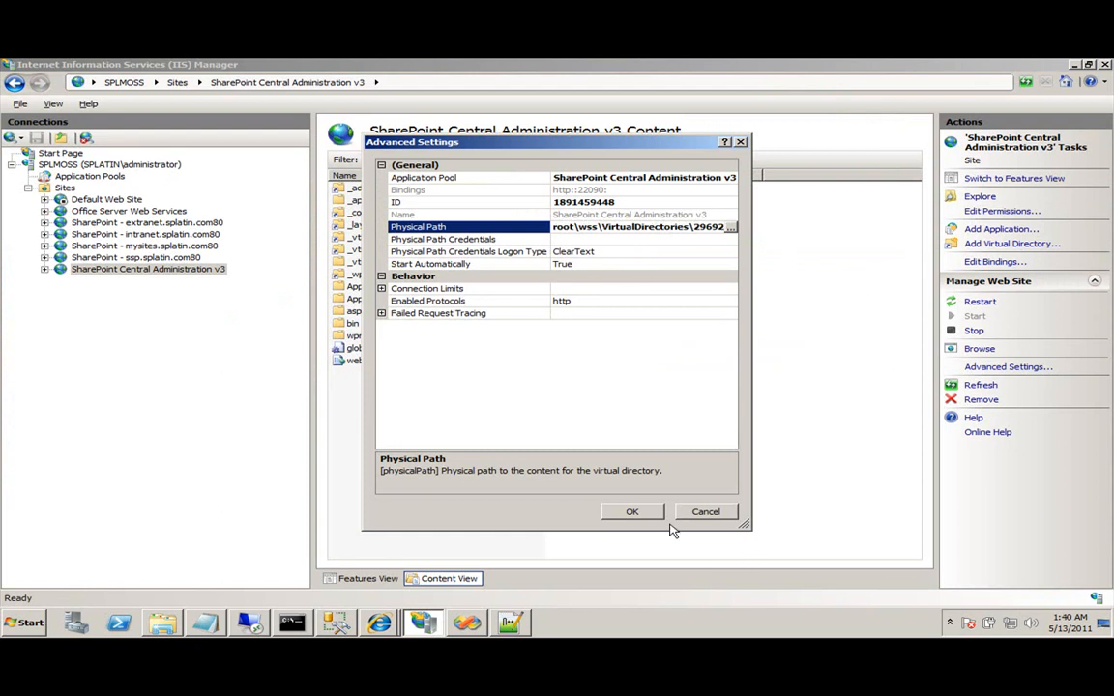
left_click(699, 517)
left_click(159, 626)
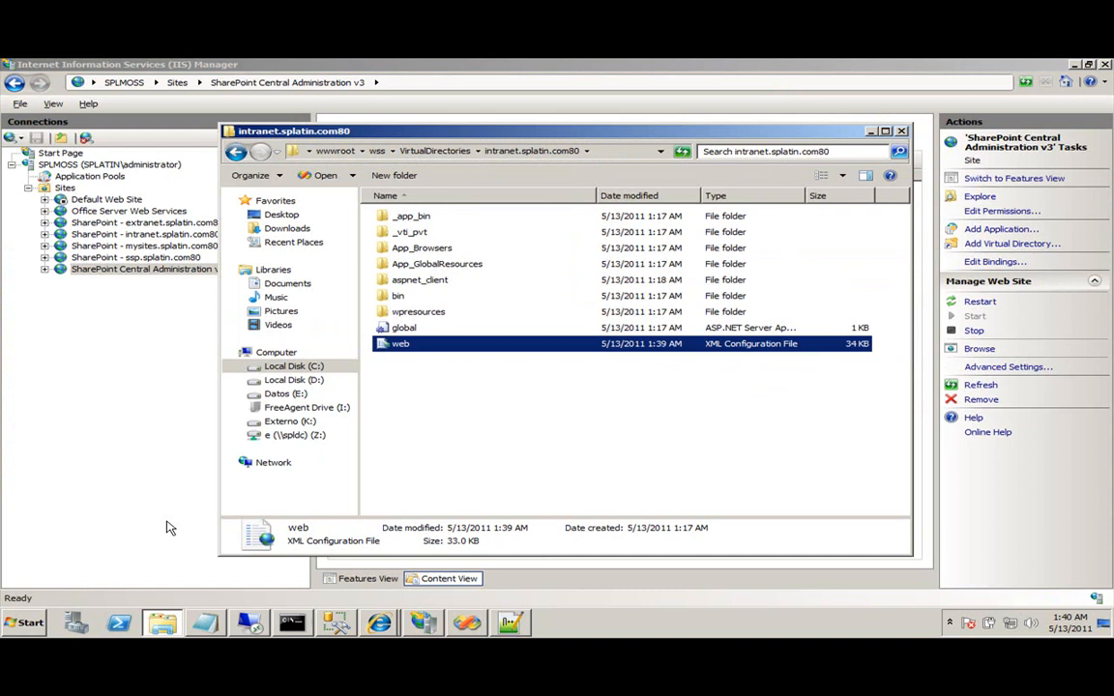
Open the web.config in VirtualDirectories\29692 in Notepad++.
left_click(236, 152)
left_click(407, 219)
double_click(408, 219)
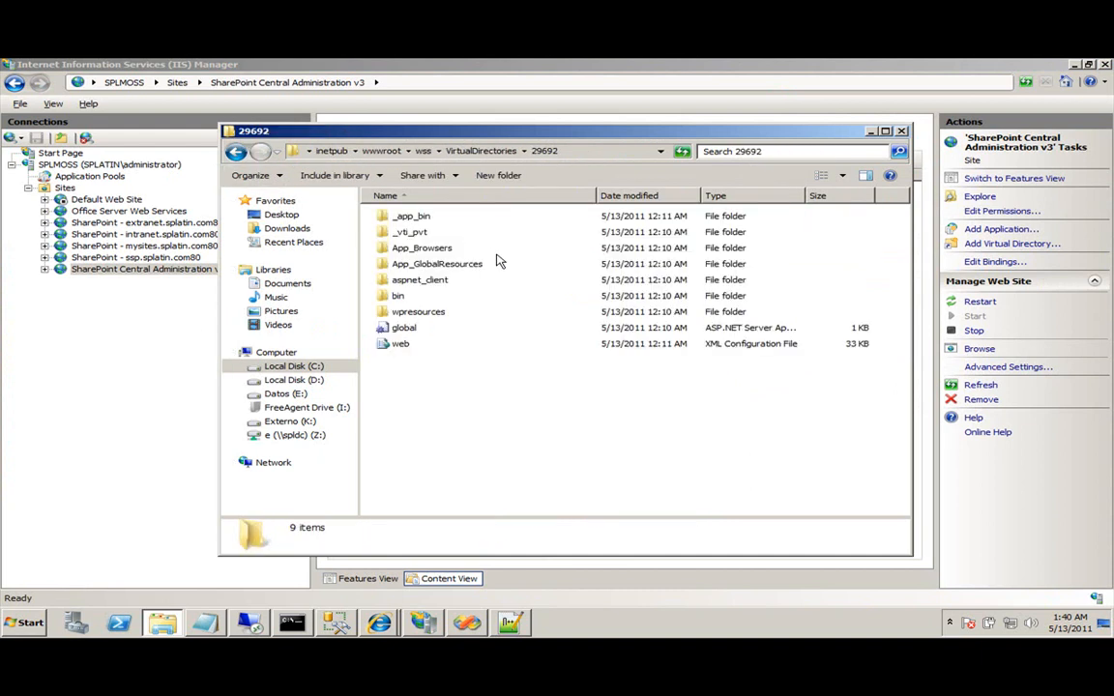
right_click(410, 345)
left_click(465, 367)
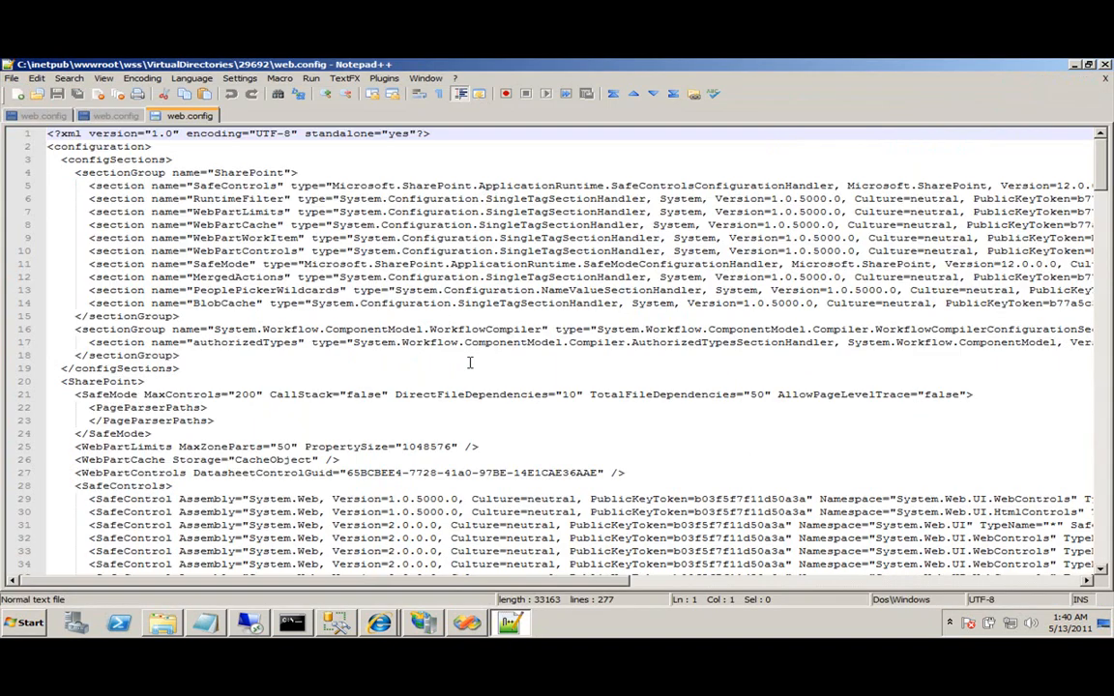
Copy the connectionStrings block from the intranet web.config into the 29692 web.config.
left_click(114, 115)
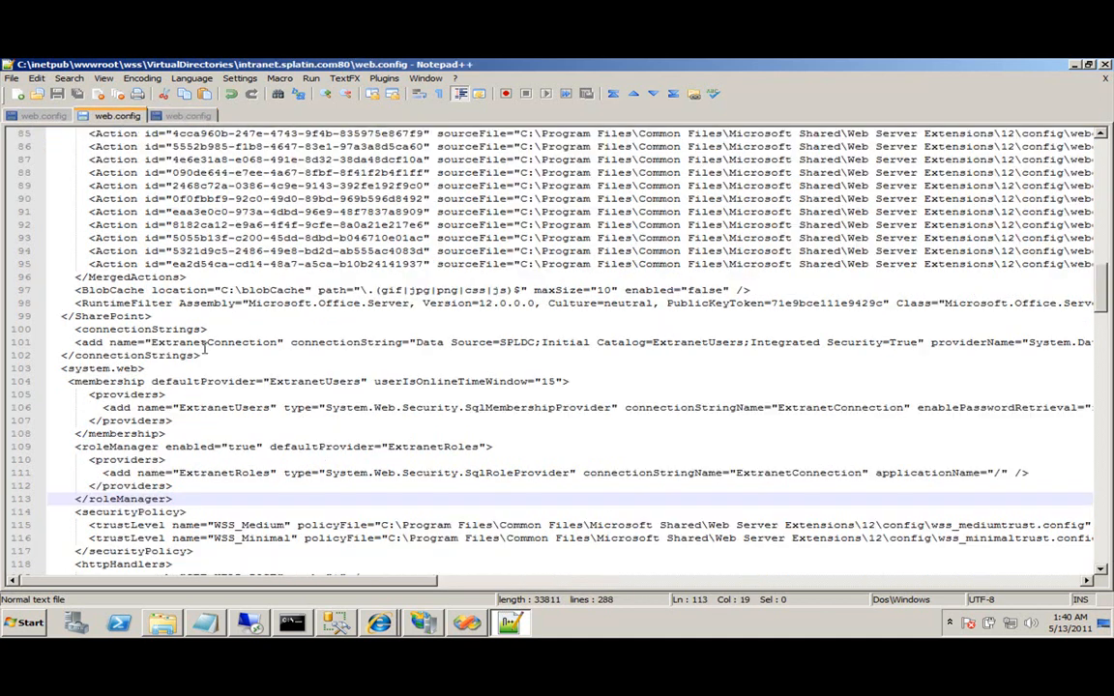
left_click_drag(214, 360, 44, 329)
key("ctrl+c")
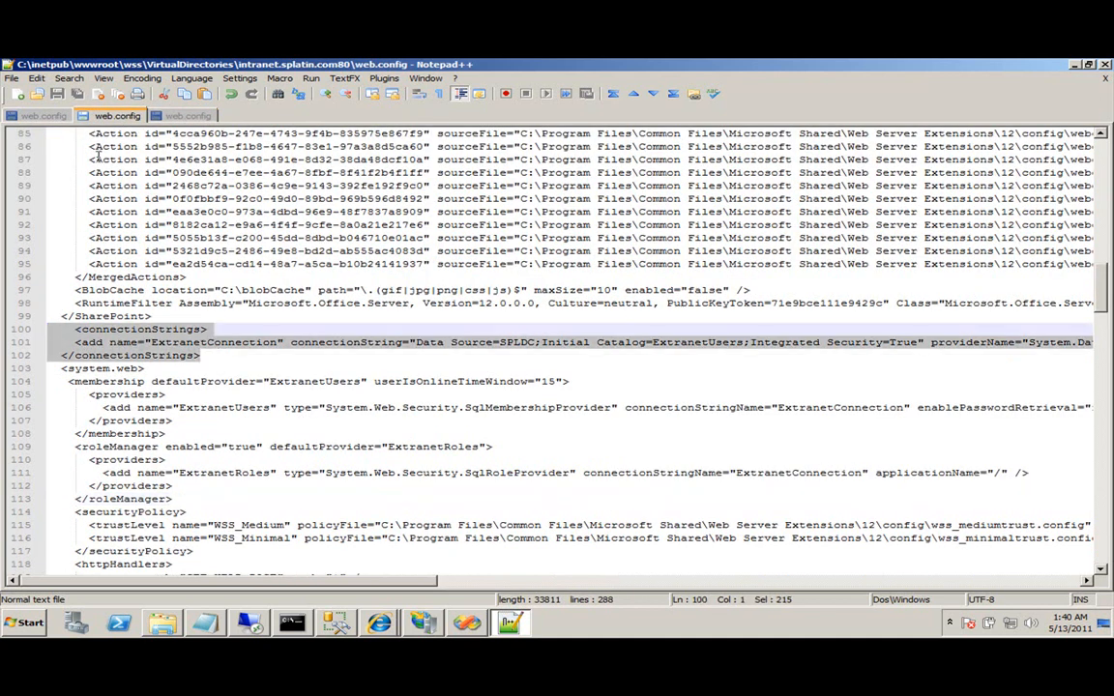
left_click(164, 114)
scroll(259, 445, "down", 15)
scroll(259, 445, "down", 12)
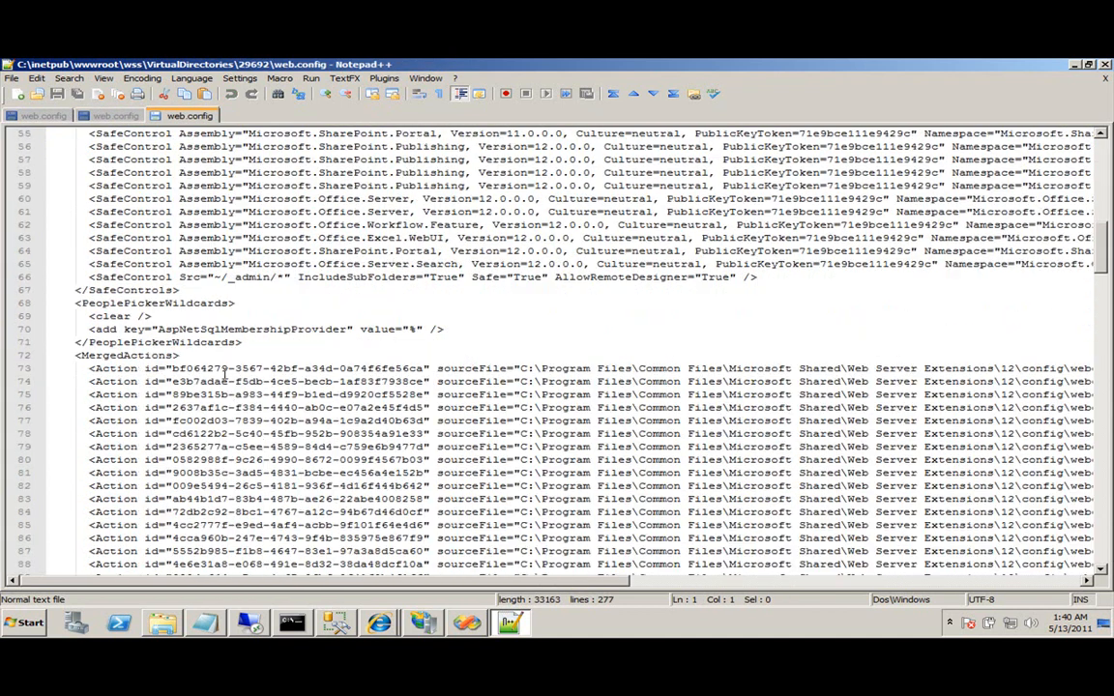
left_click(194, 396)
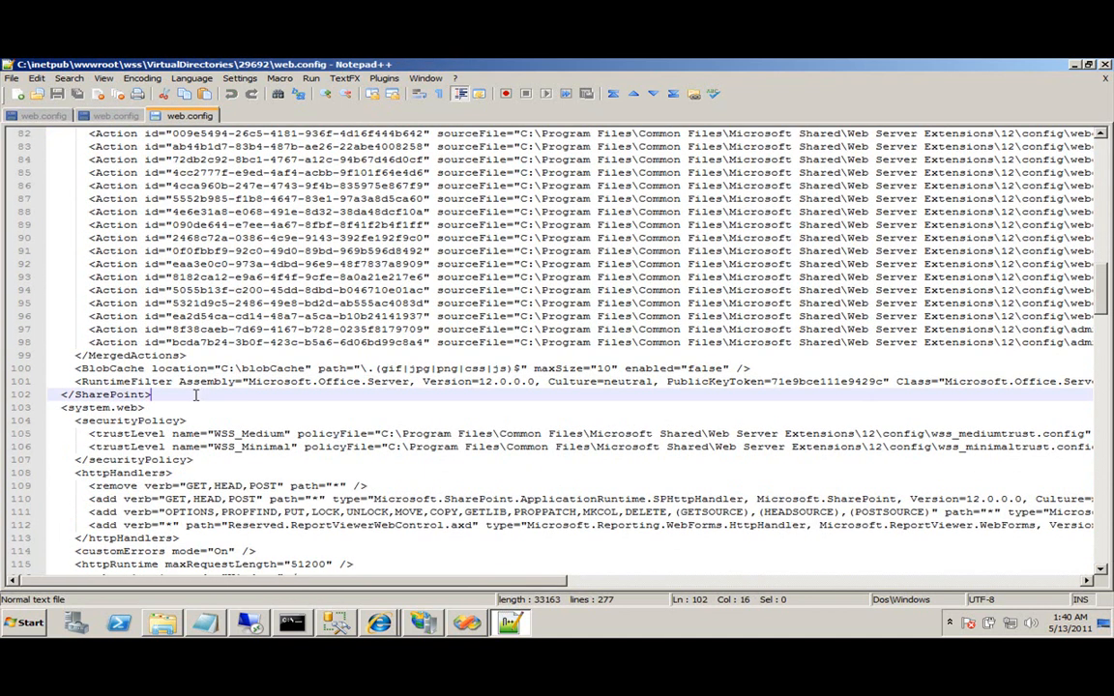
key("ctrl+v")
Copy the membership and roleManager sections into the 29692 web.config after the system.web opening.
left_click(111, 115)
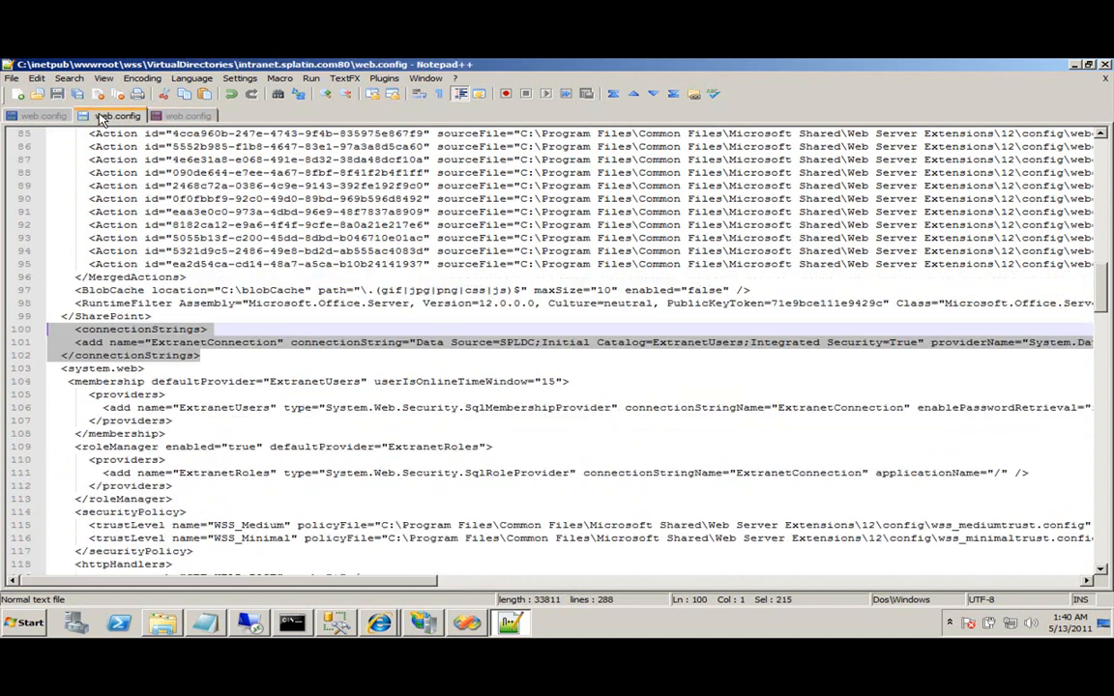
scroll(133, 359, "down", 1)
scroll(132, 360, "down", 3)
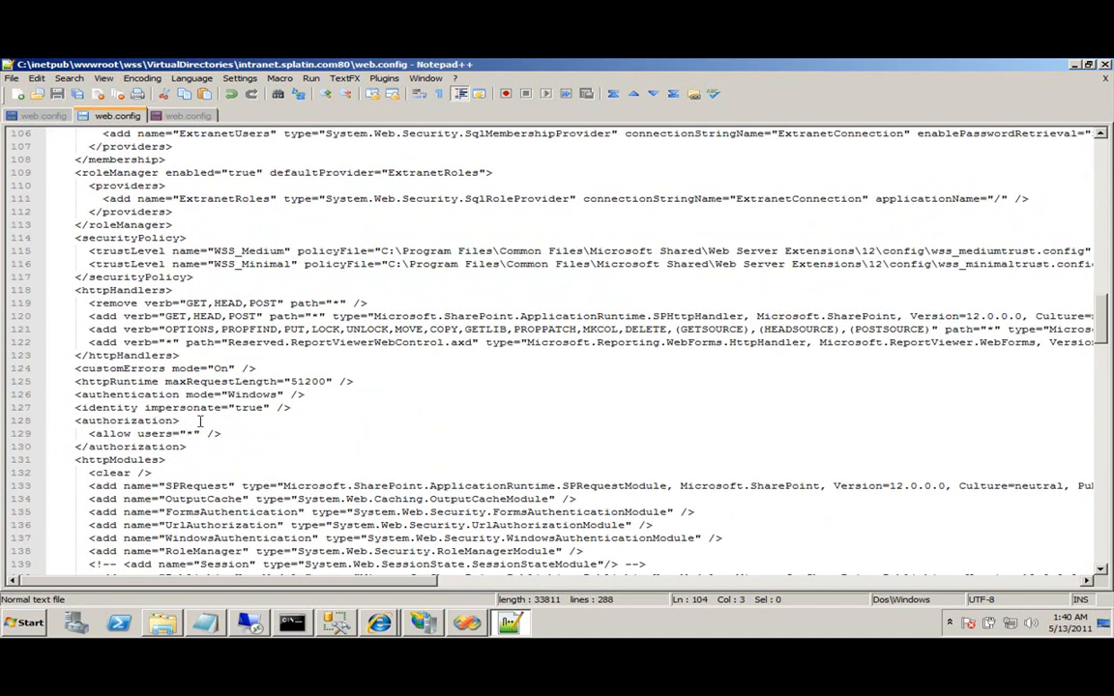
left_click(200, 215, "shift")
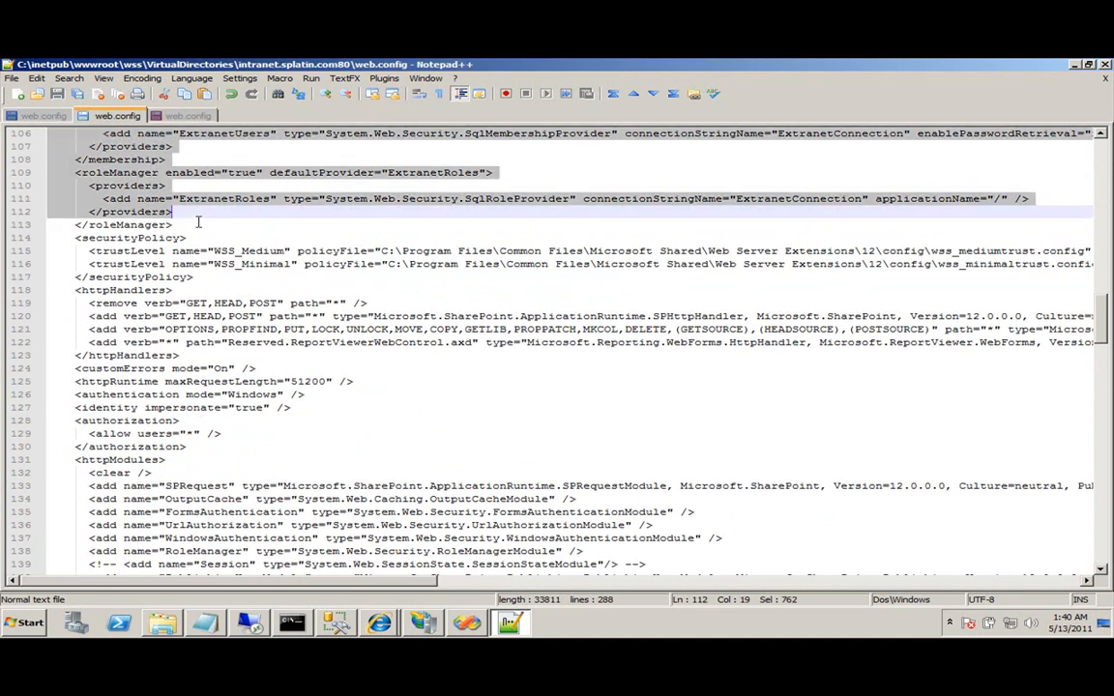
left_click(200, 225, "shift")
left_click(186, 114)
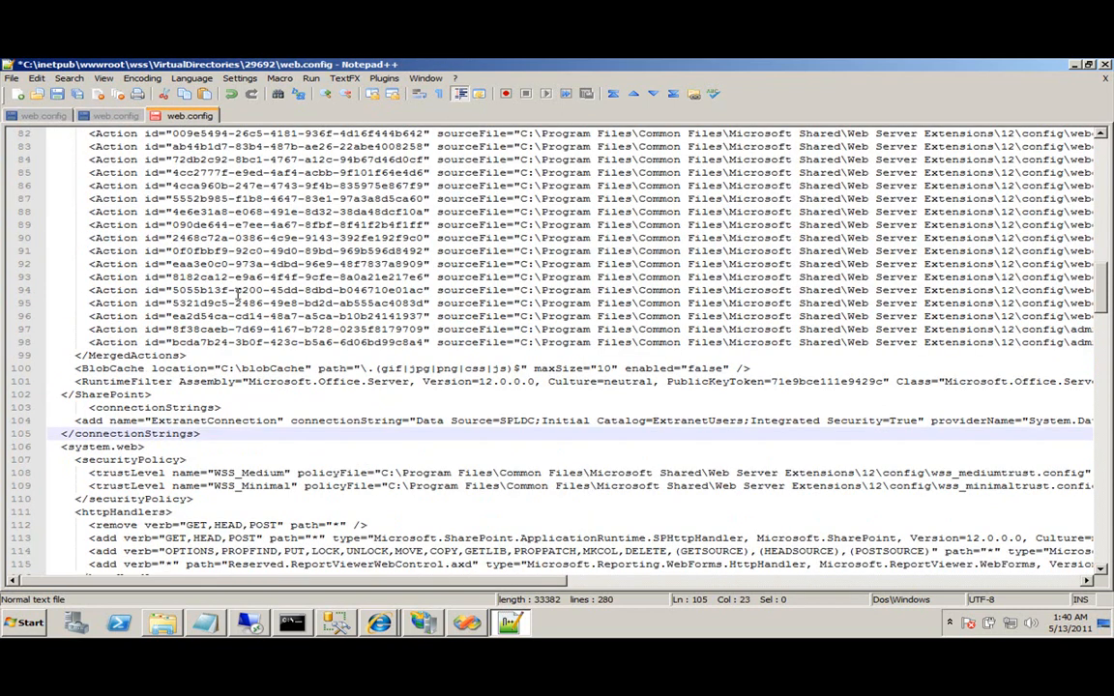
left_click(182, 444)
key("ctrl+v")
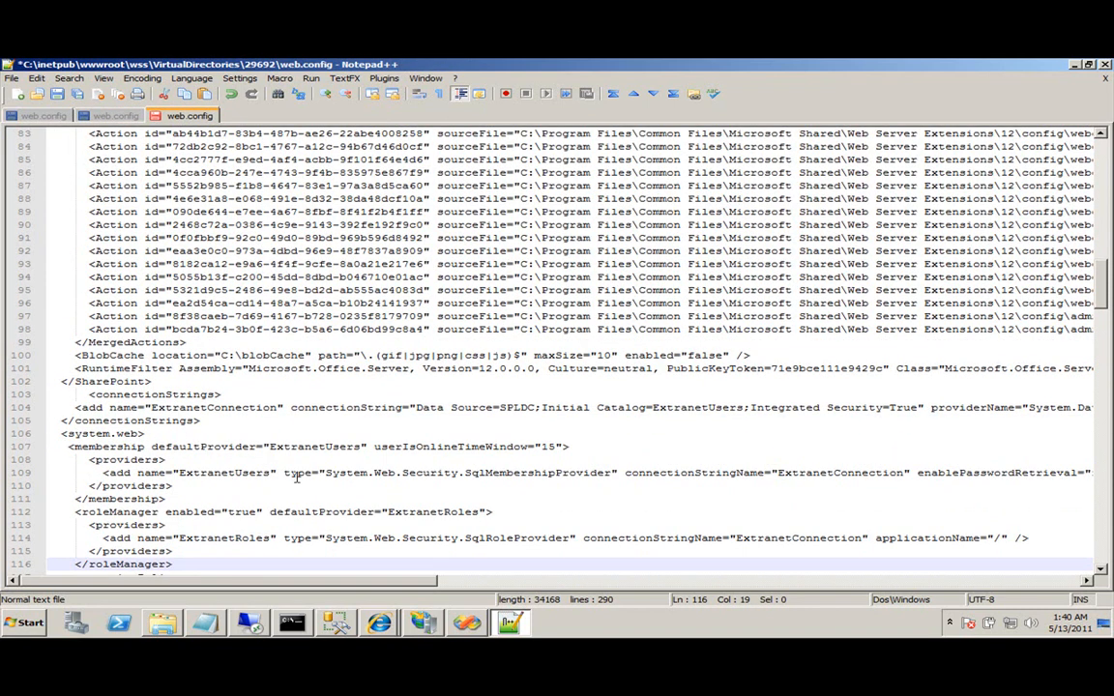
Replace the roleManager defaultProvider ExtranetRoles with AspNetWindowsTokenRoleProvider.
left_click(322, 512)
double_click(326, 511)
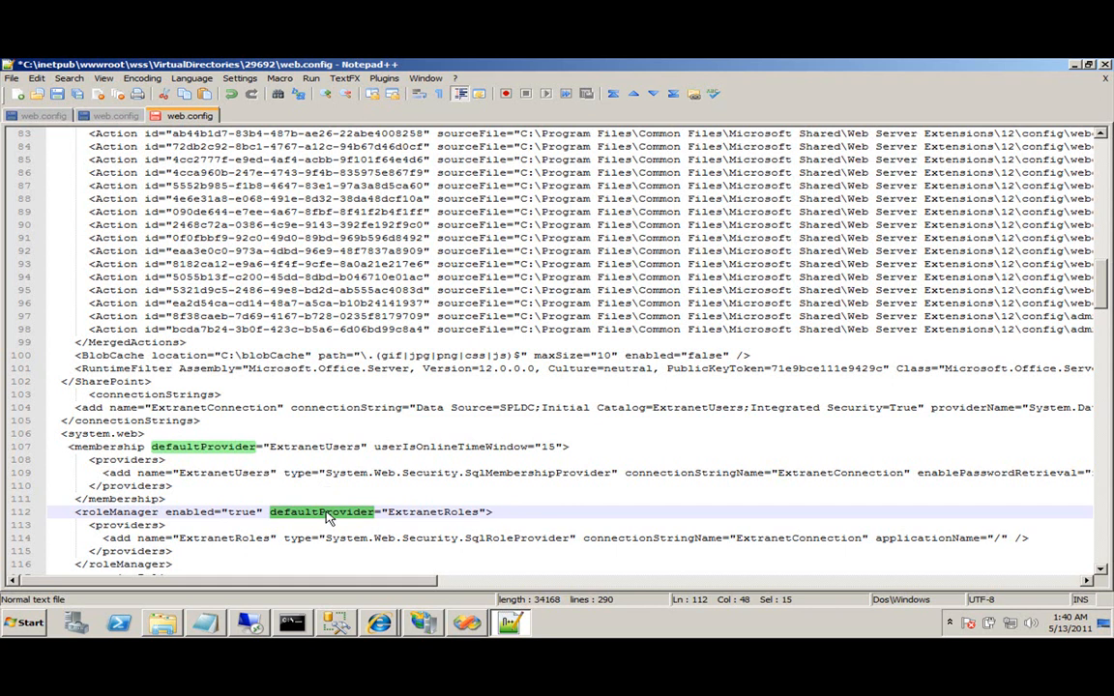
double_click(432, 511)
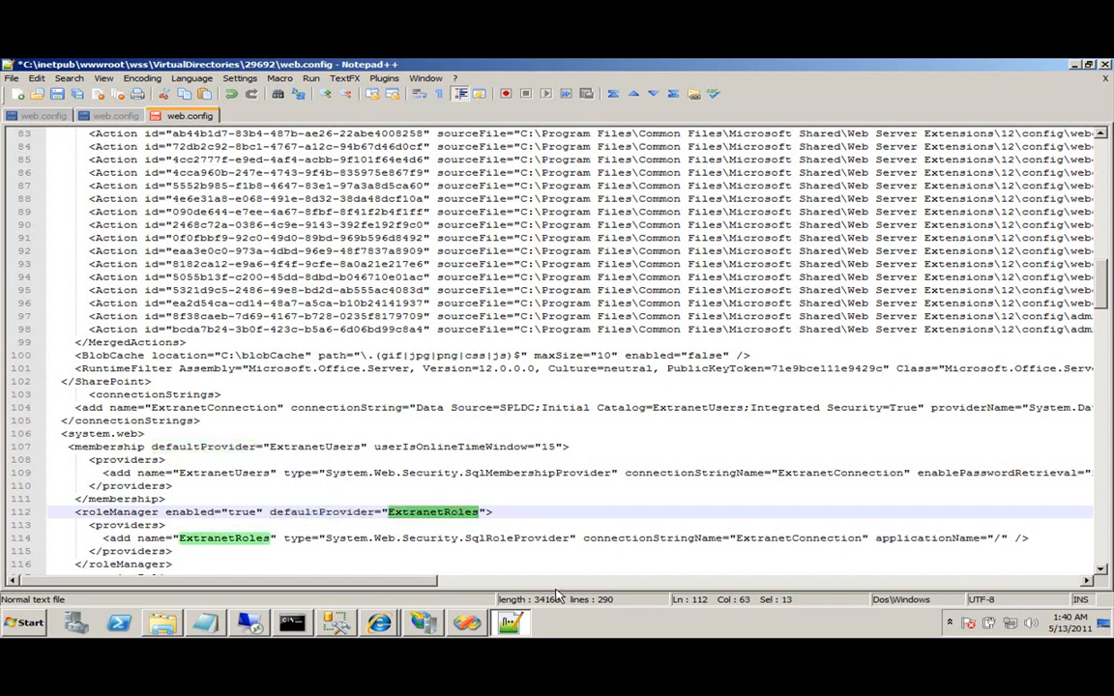
left_click(210, 627)
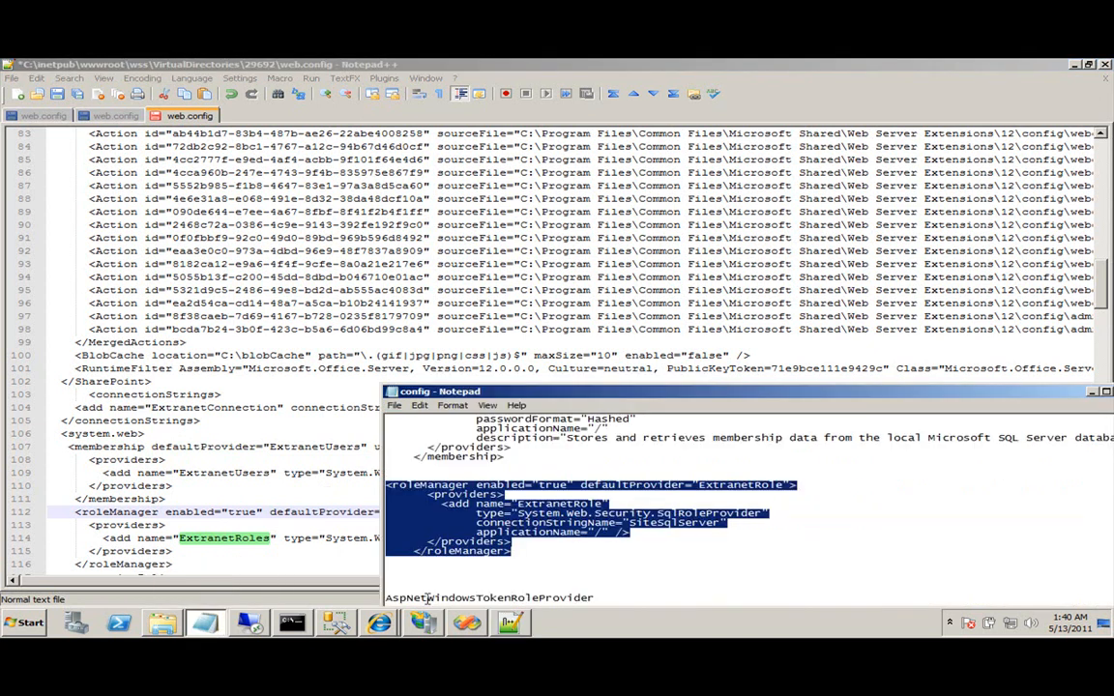
double_click(455, 597)
key("ctrl+c")
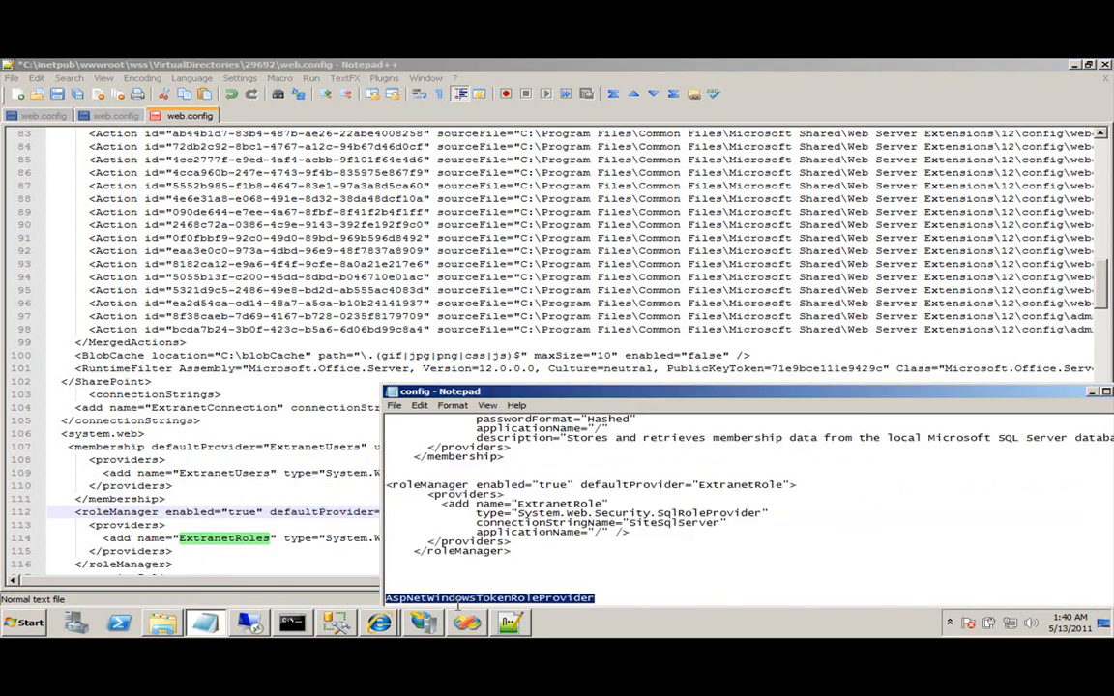
left_click(295, 551)
double_click(432, 512)
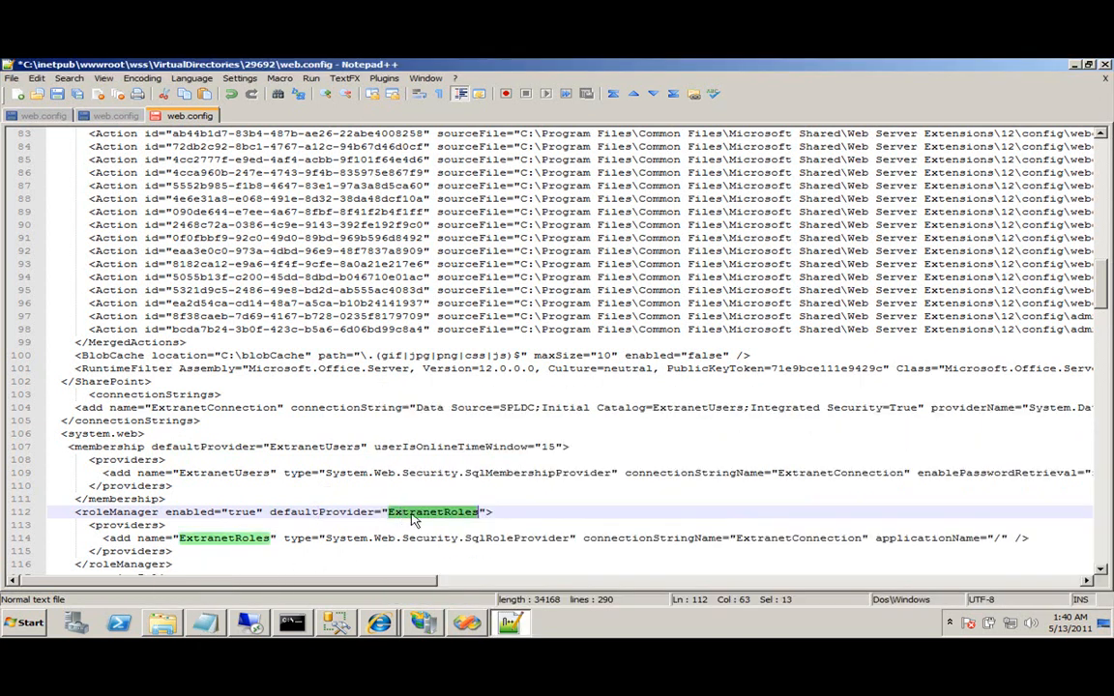
key("ctrl+v")
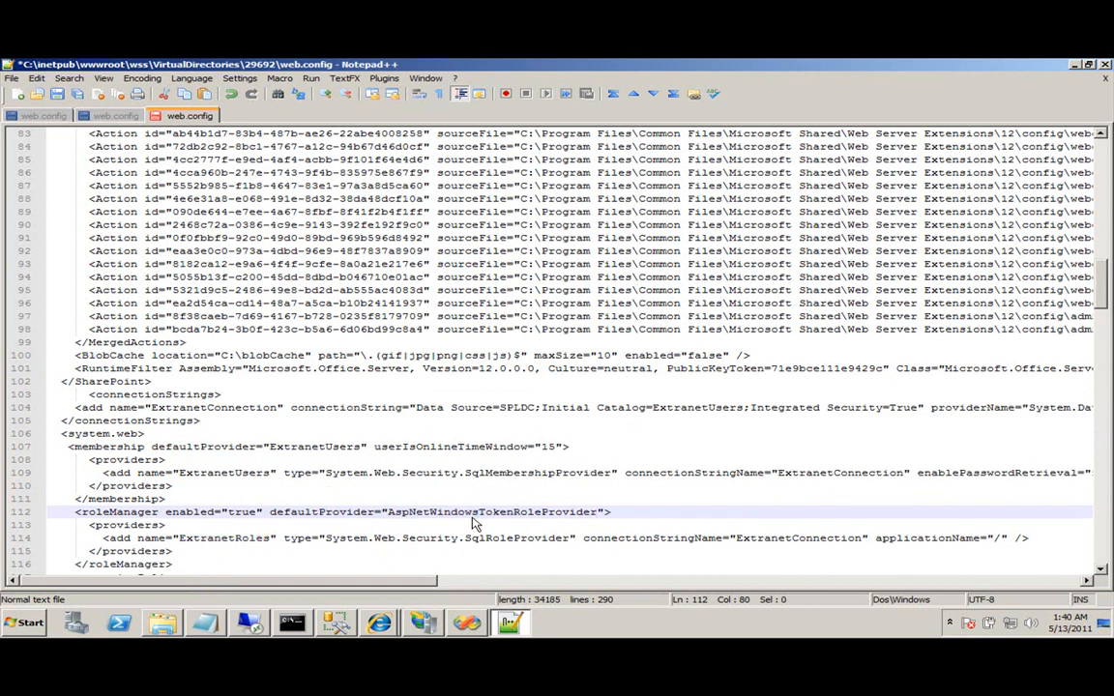
Save the edited web.config and minimize Notepad++.
left_click_drag(48, 525, 273, 539)
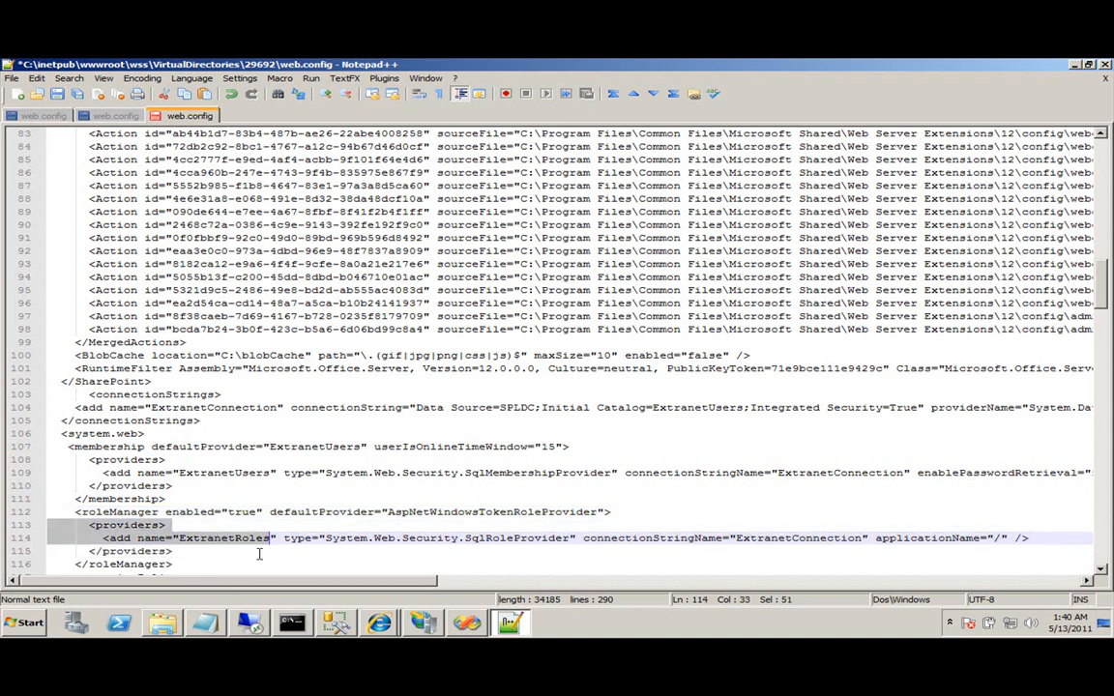
double_click(435, 512)
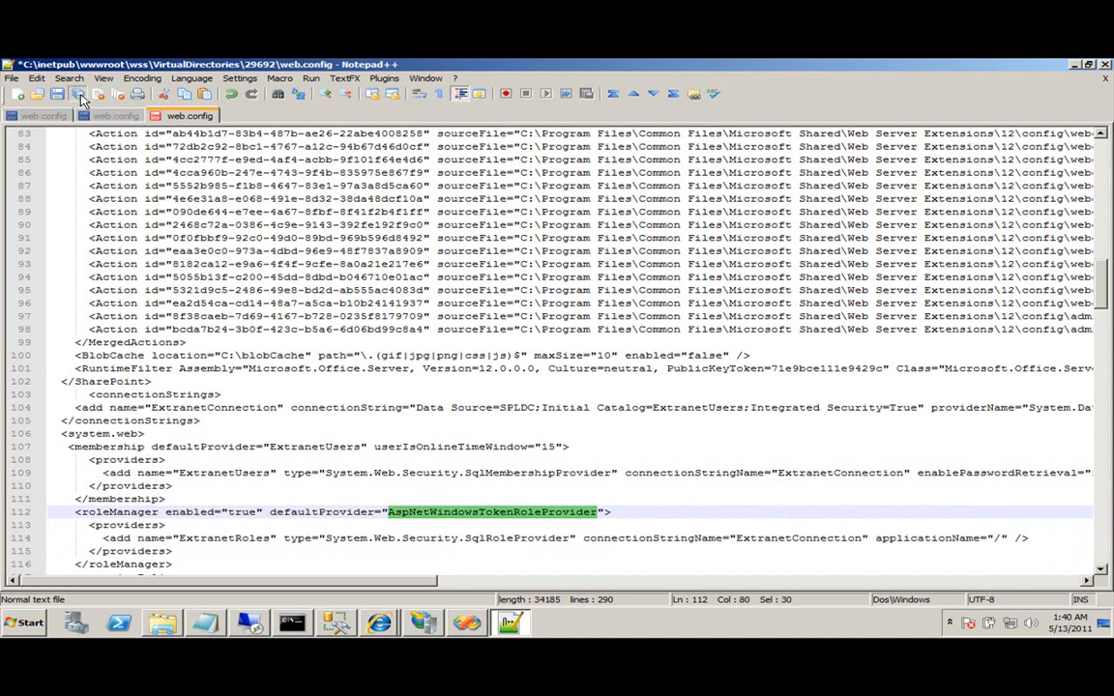
left_click(74, 94)
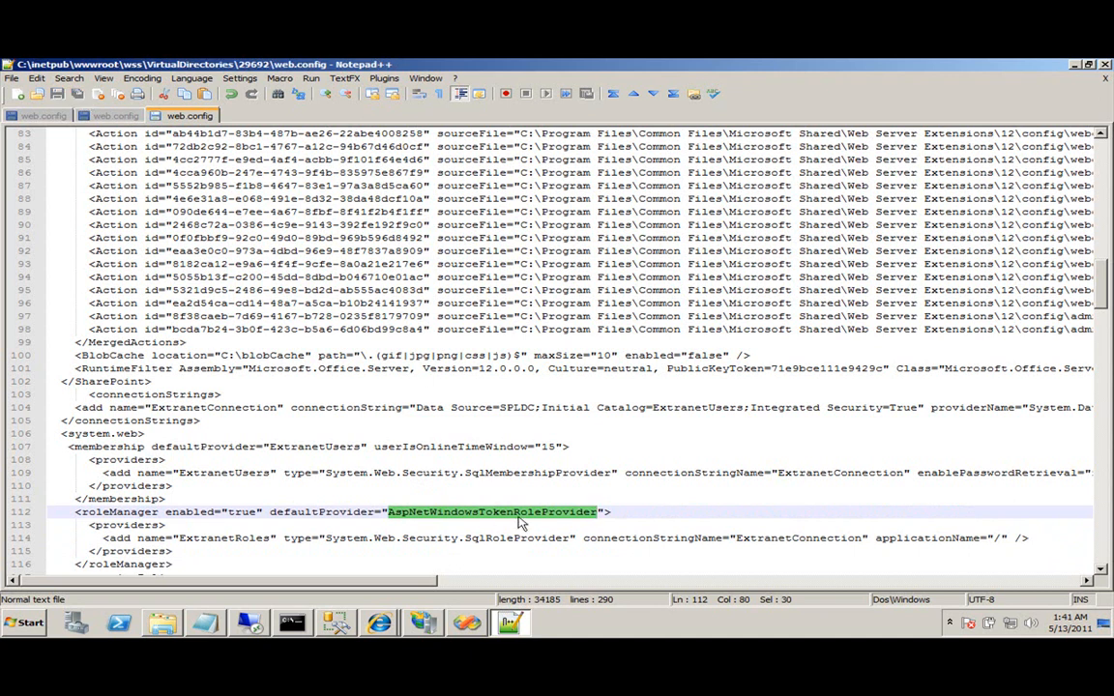
right_click(194, 118)
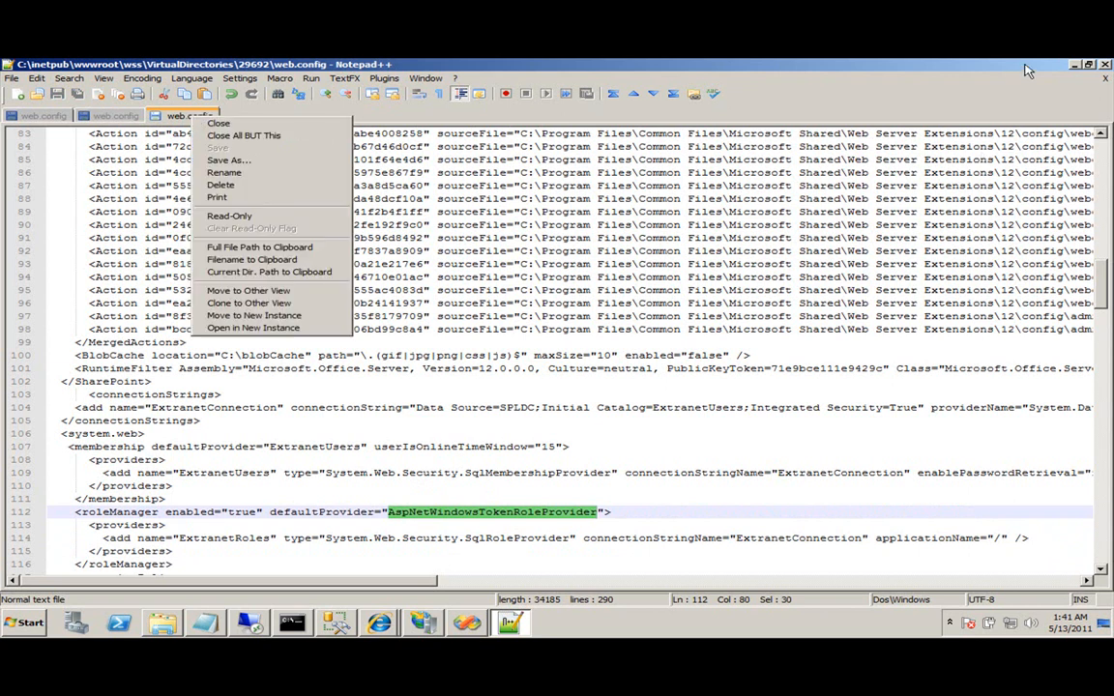
left_click(1075, 65)
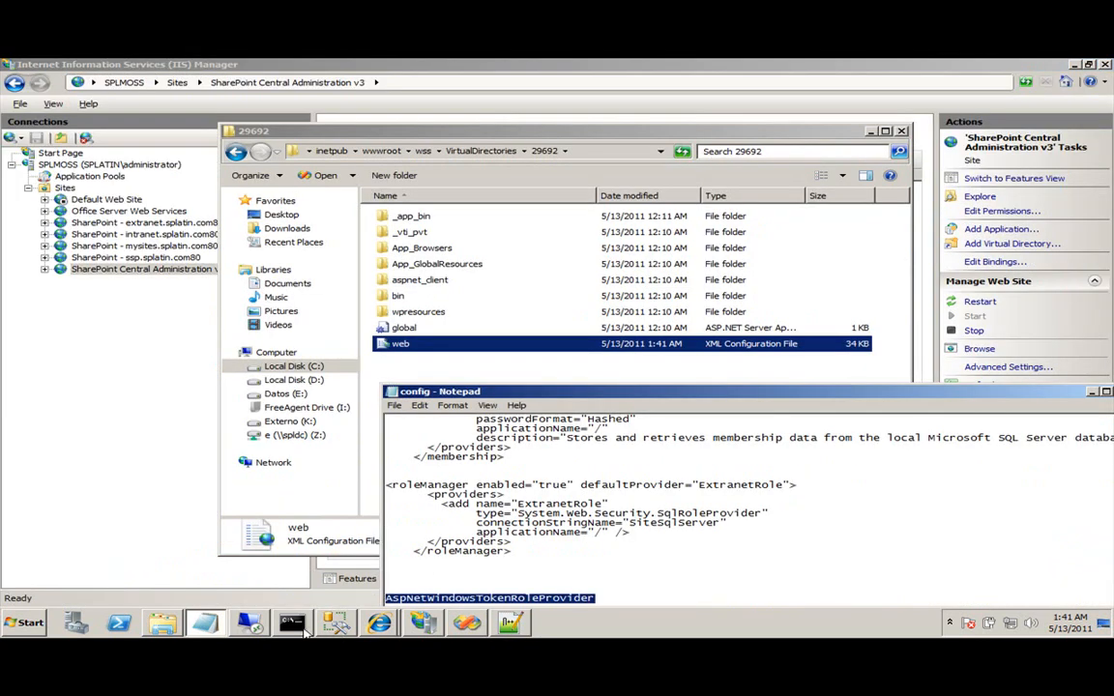
Run iisreset in Command Prompt, then bring the Intranet home page window forward.
left_click(303, 625)
type("iisreset")
key("Return")
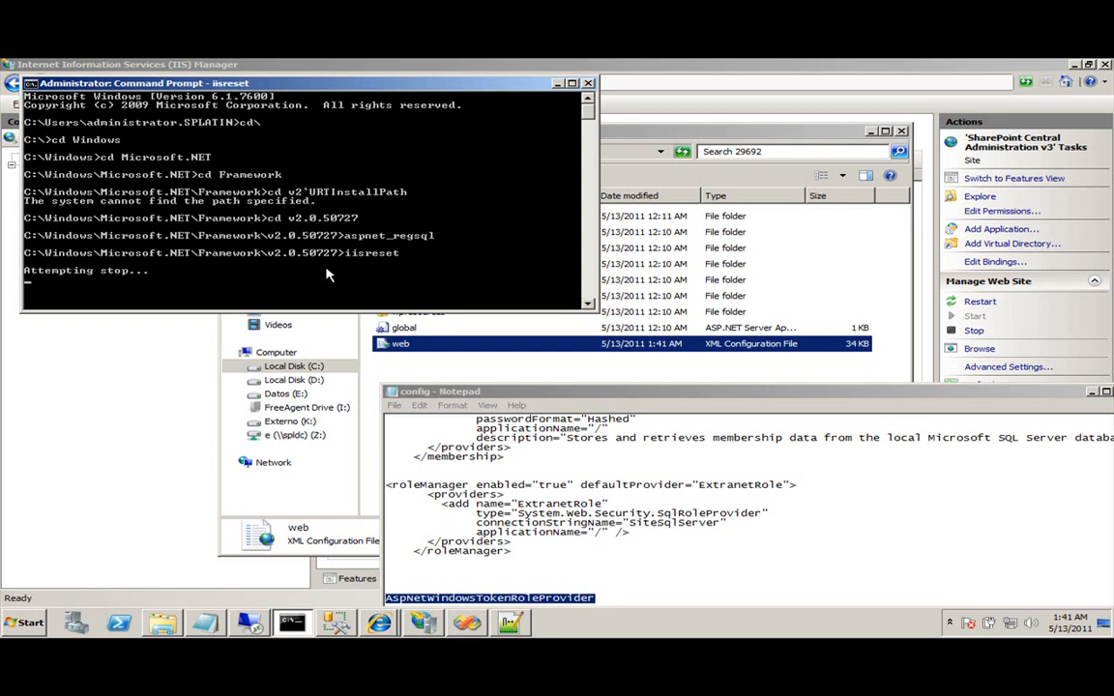
mouse_move(379, 621)
left_click(346, 593)
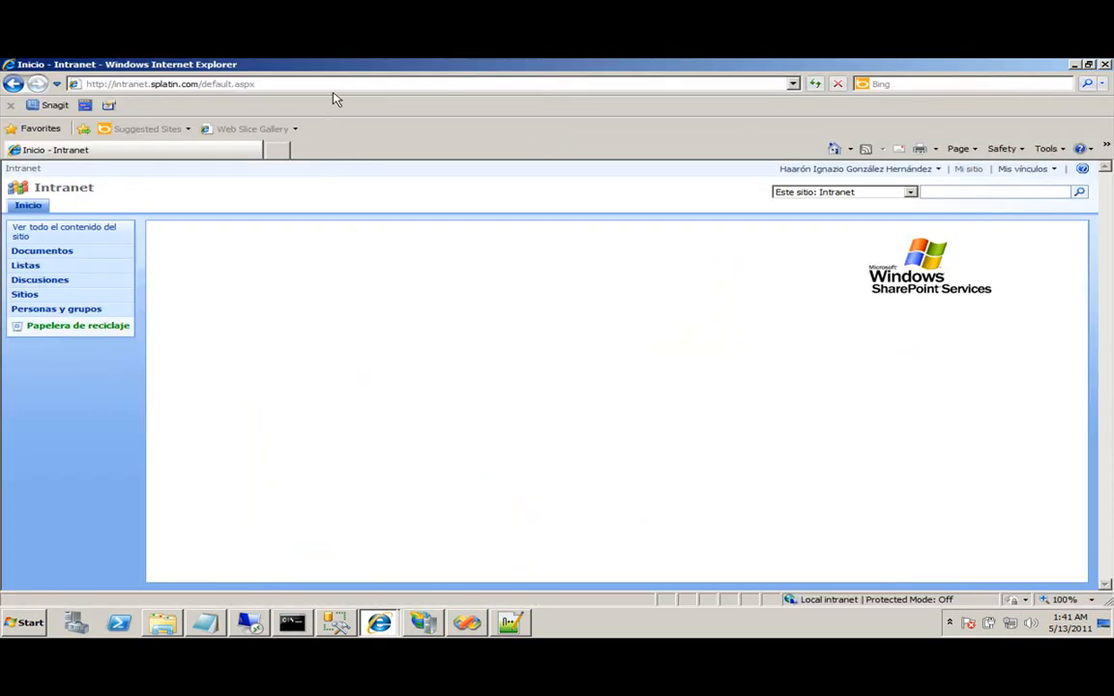
Reload the Intranet page, confirming the Windows sign-in prompt.
left_click(366, 83)
key("Return")
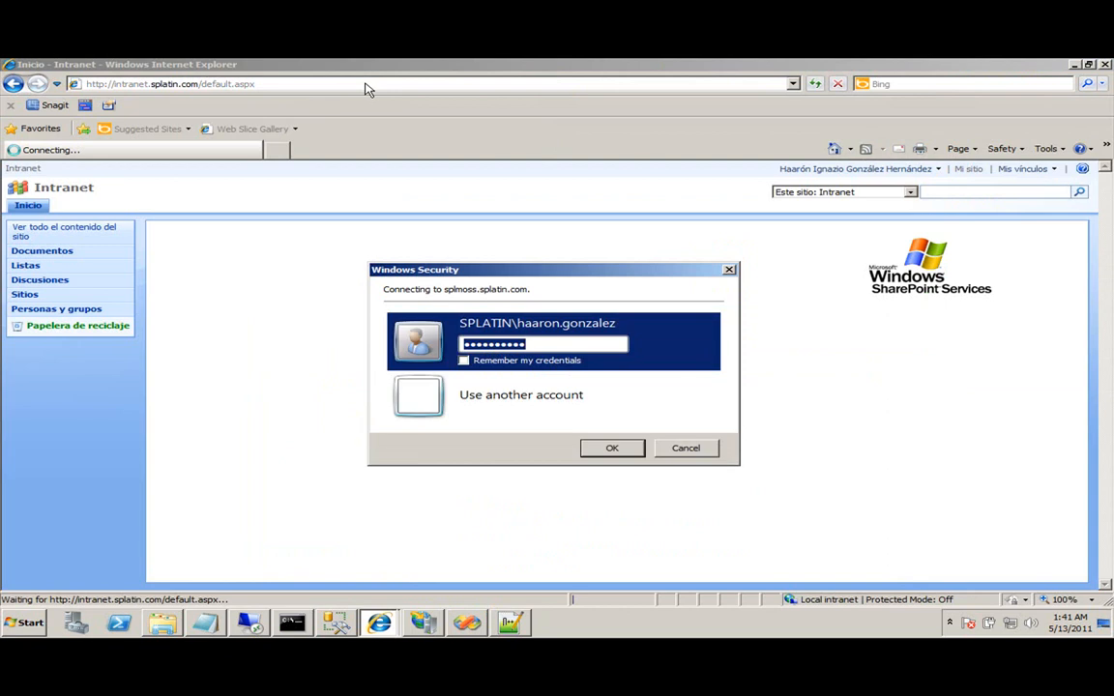
key("Return")
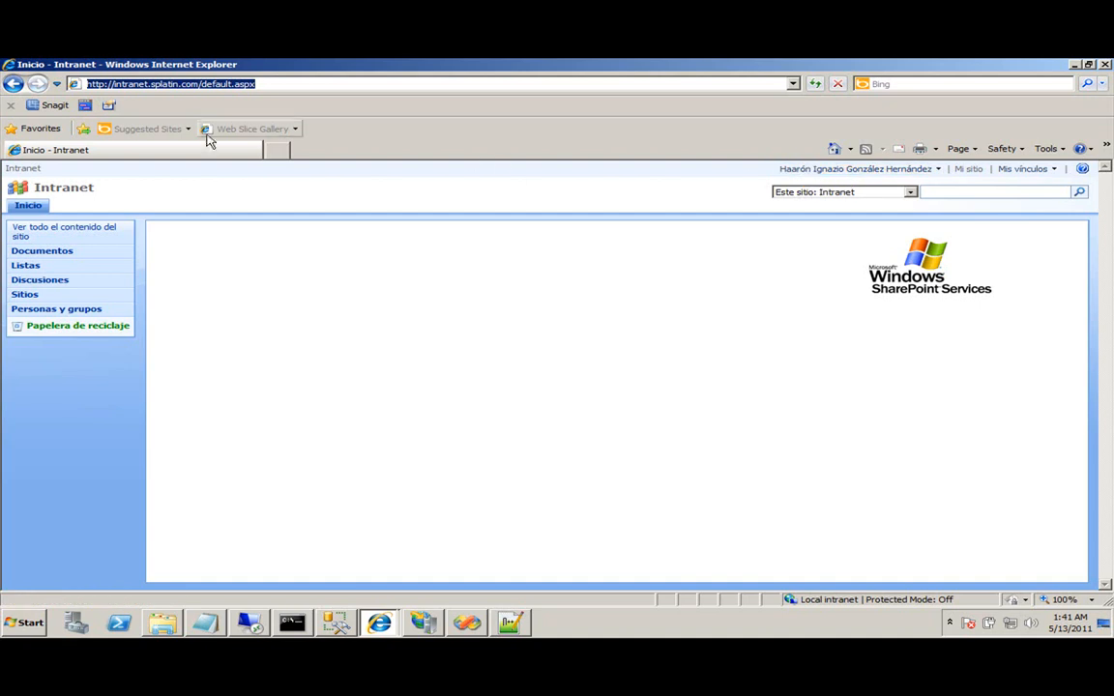
left_click(276, 151)
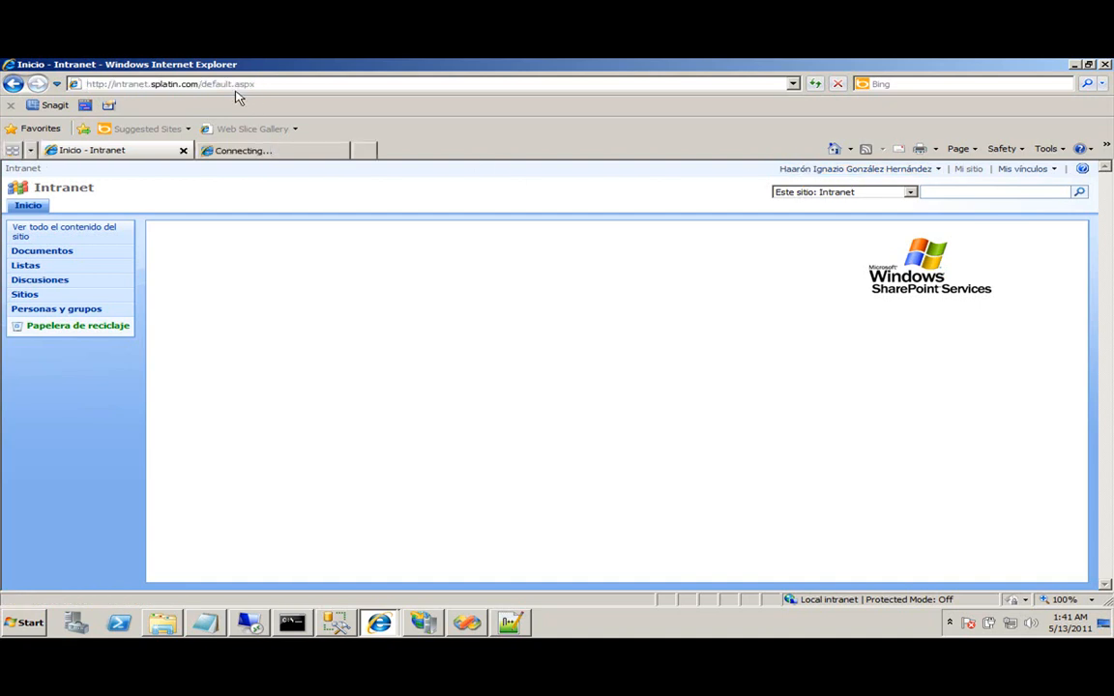
type("http")
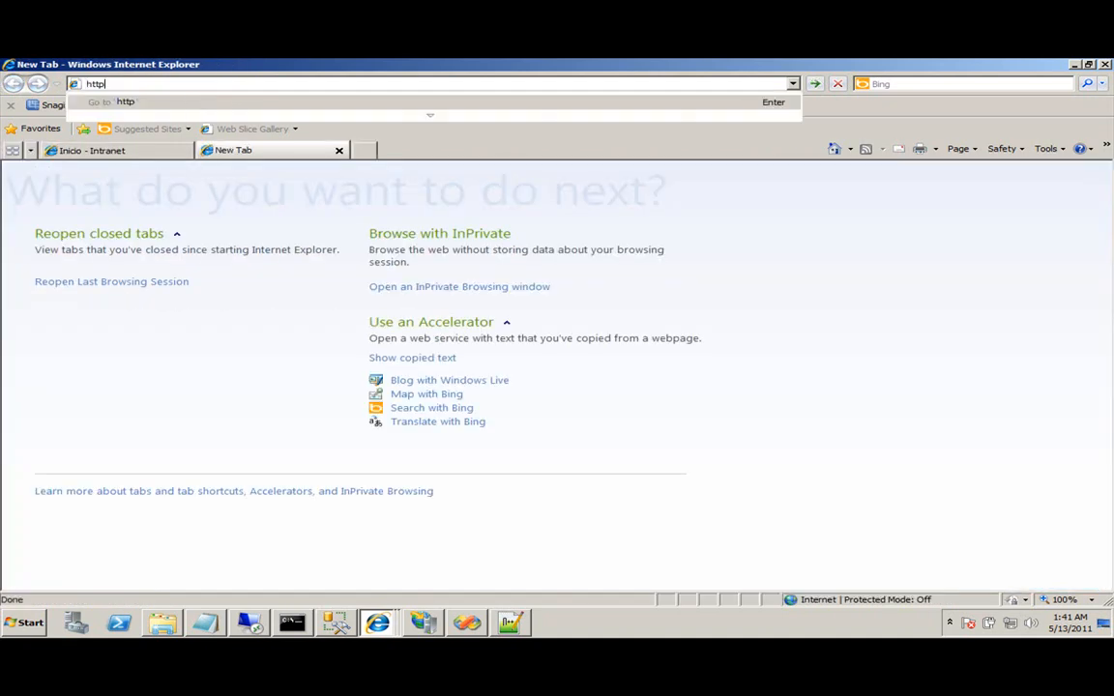
type("://extranet.splatin.com")
key("Return")
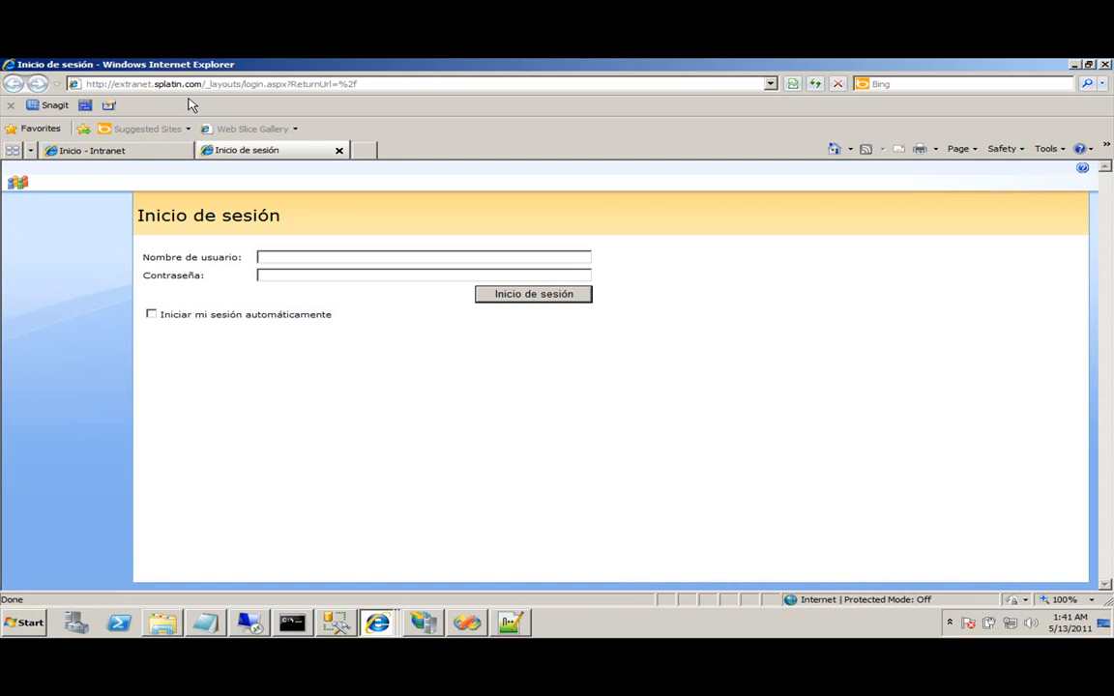
left_click(152, 153)
left_click(232, 150)
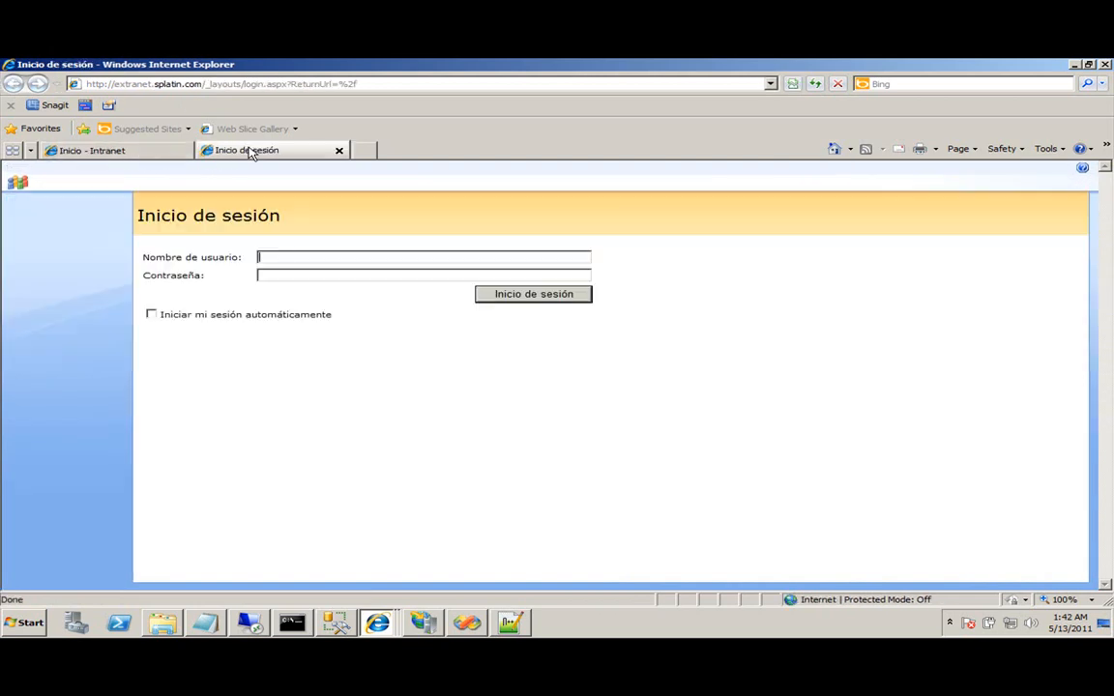
left_click(288, 257)
left_click(377, 621)
left_click(346, 556)
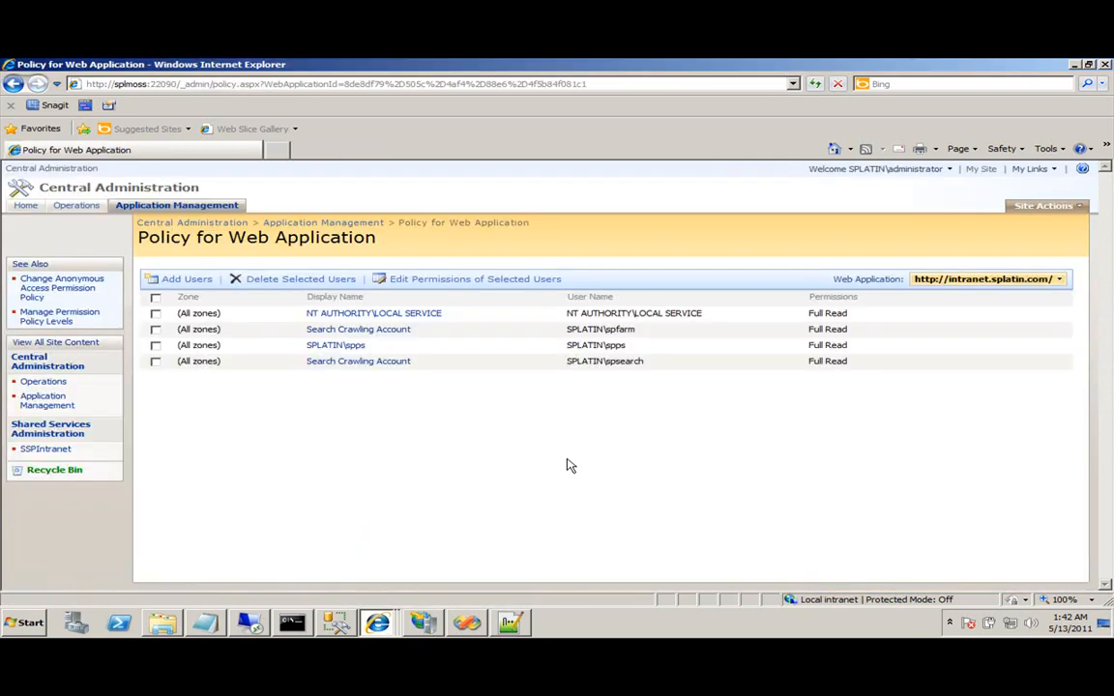
Refresh the policy page and sign in with the administrator password.
left_click(810, 86)
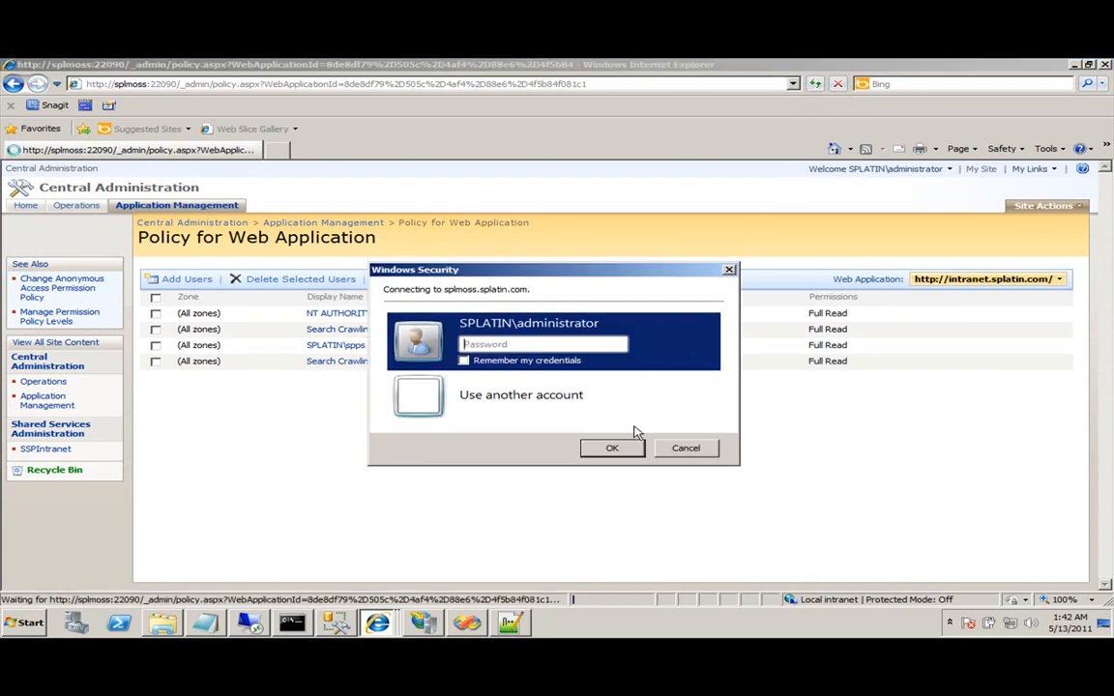
type("pass@word1")
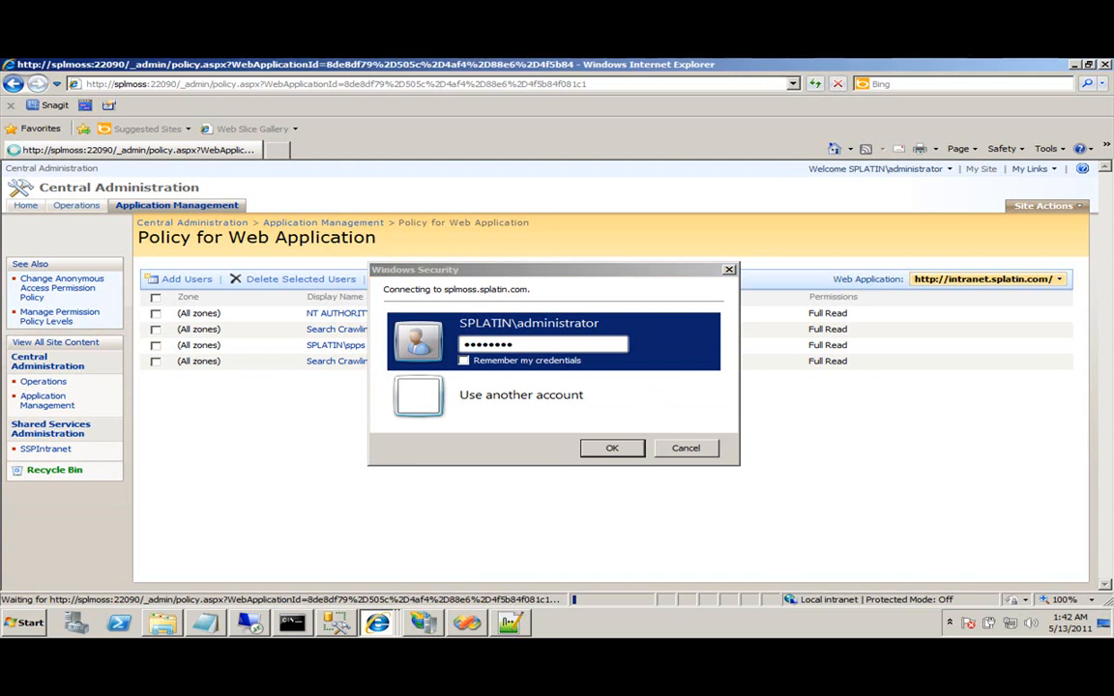
key("Return")
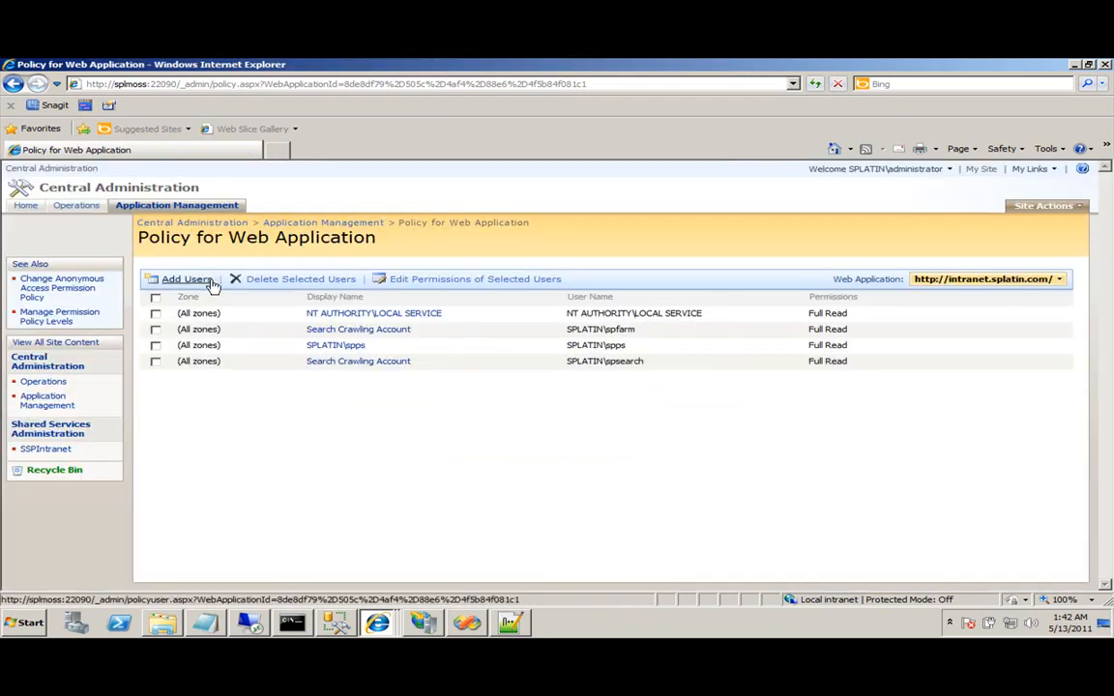
Add a policy for user administrator in the Extranet zone with Full Control.
left_click(198, 280)
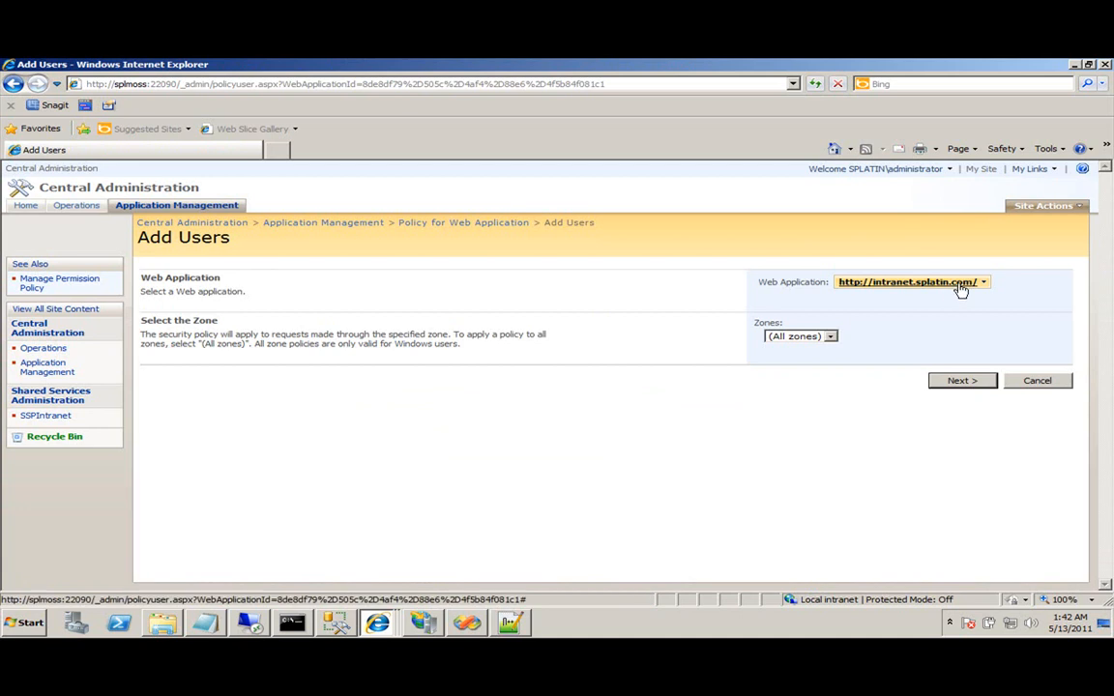
left_click(828, 336)
left_click(795, 365)
left_click(962, 381)
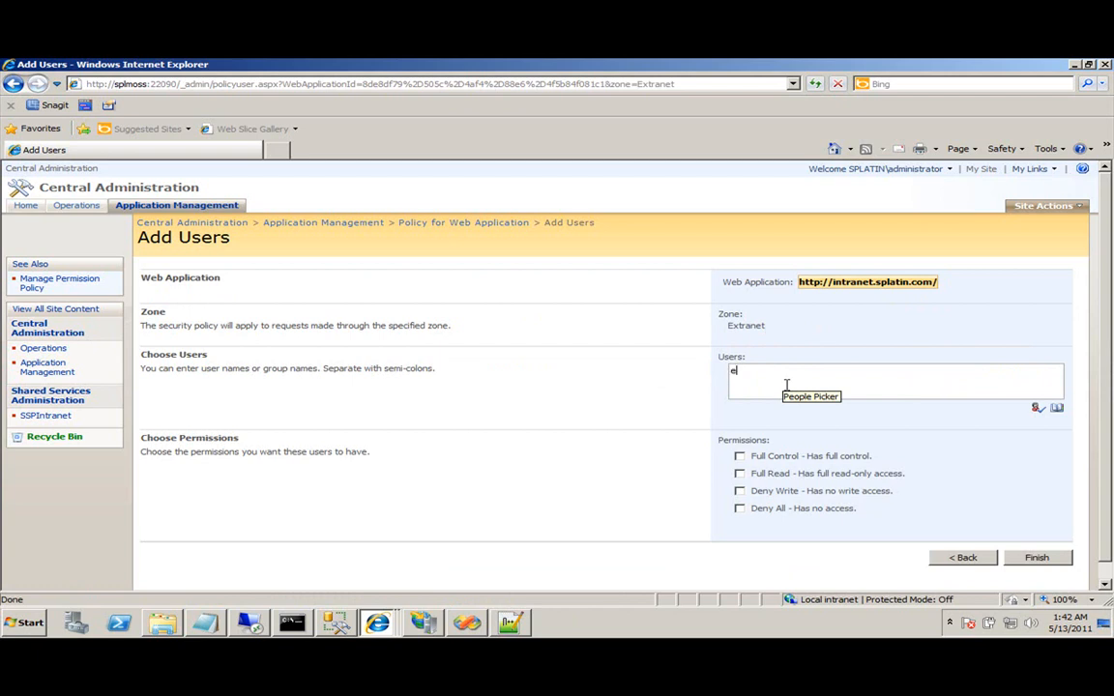
type("administrator")
left_click(1035, 408)
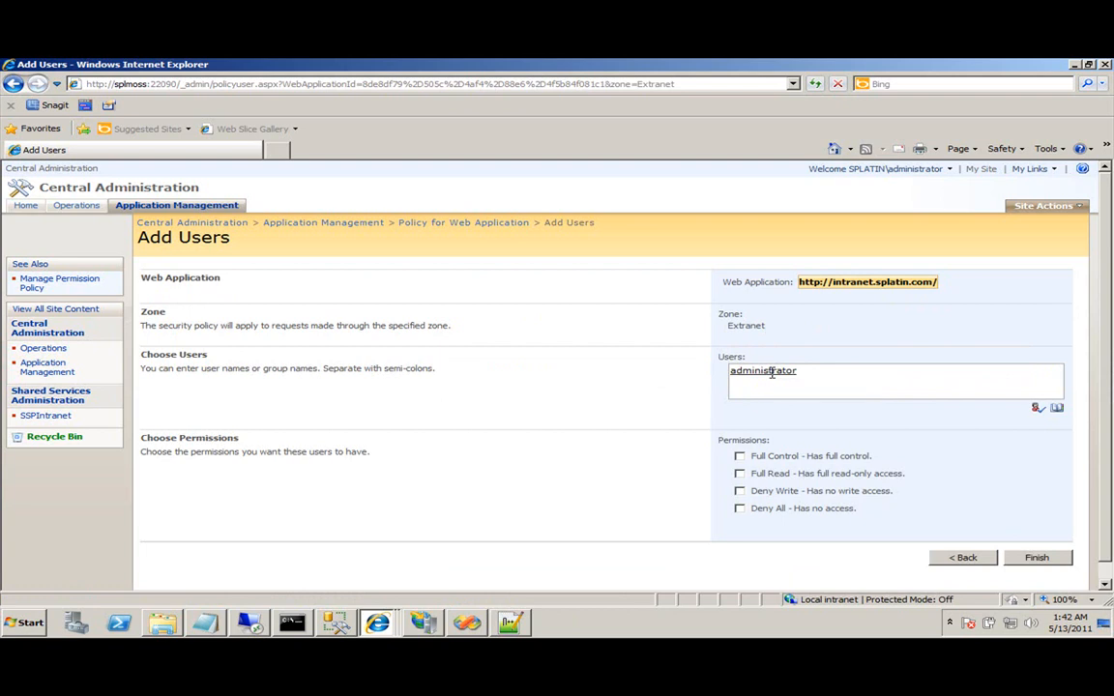
left_click(740, 455)
left_click(1037, 567)
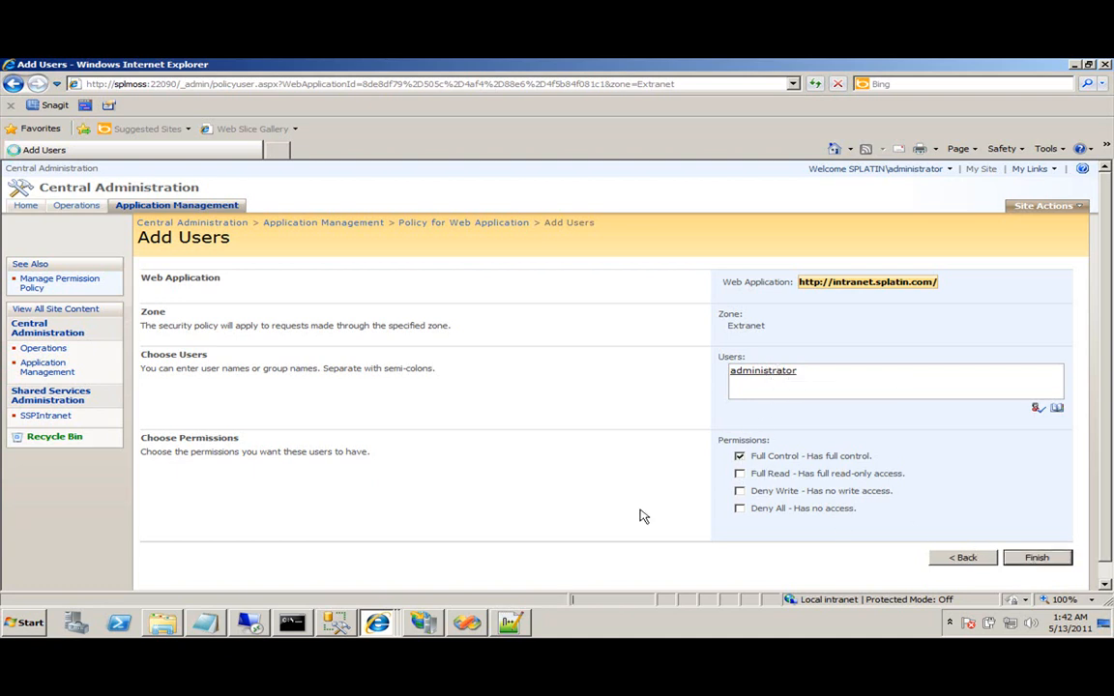
left_click(382, 624)
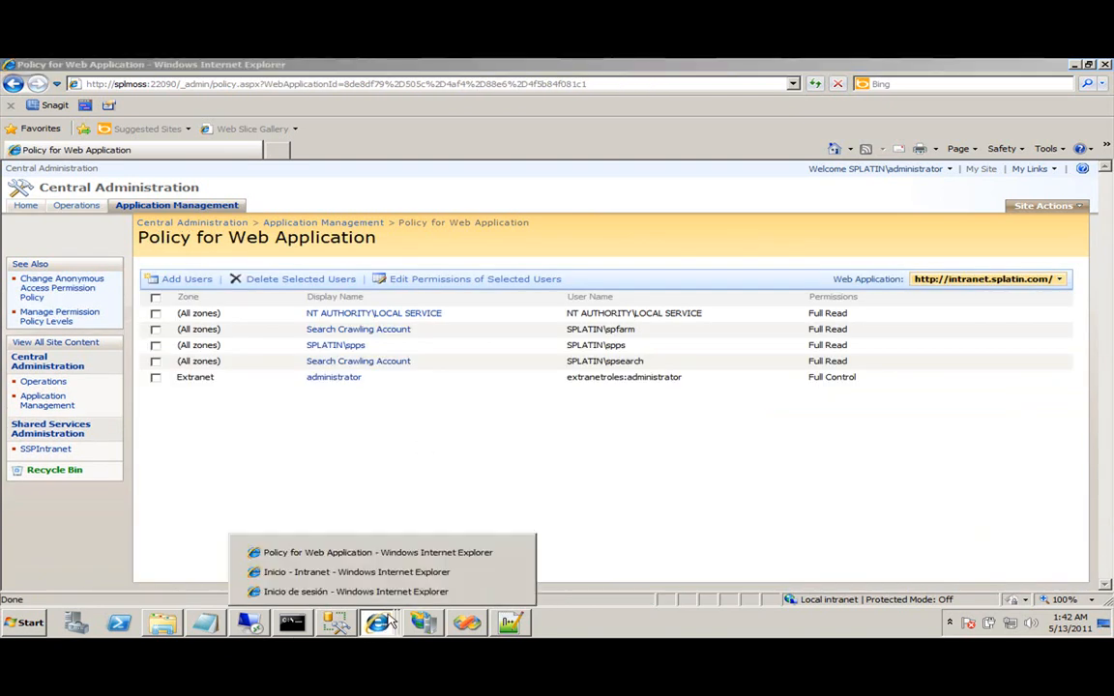
On the extranet login tab, sign in through the forms page as administrator with its password.
left_click(363, 569)
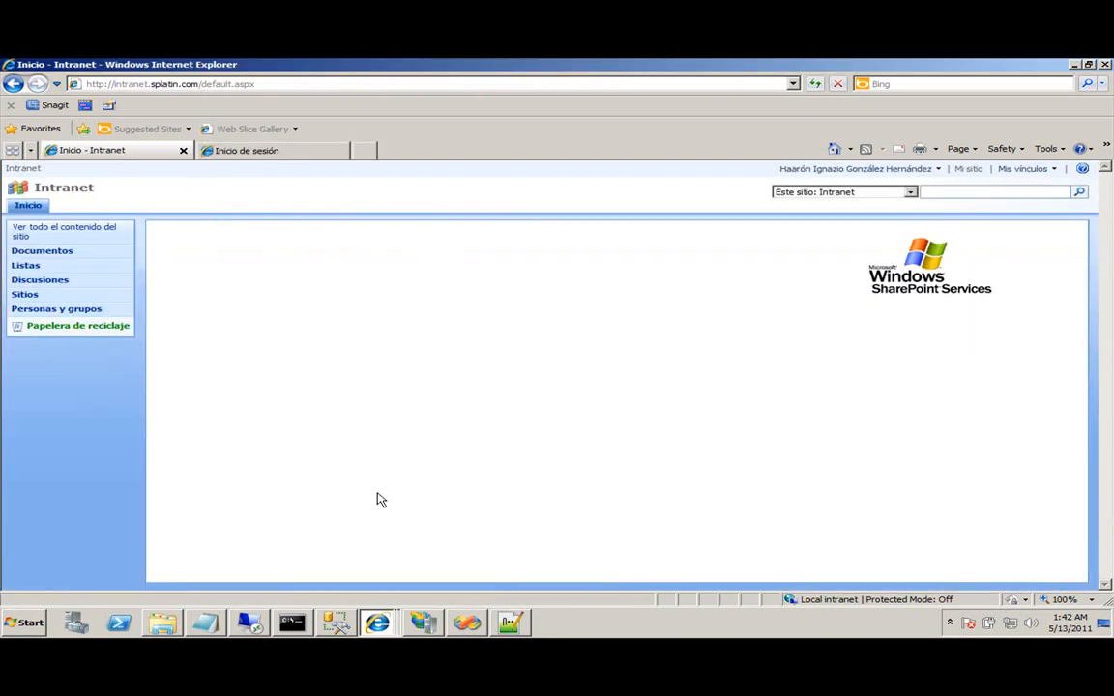
left_click(218, 150)
left_click(293, 256)
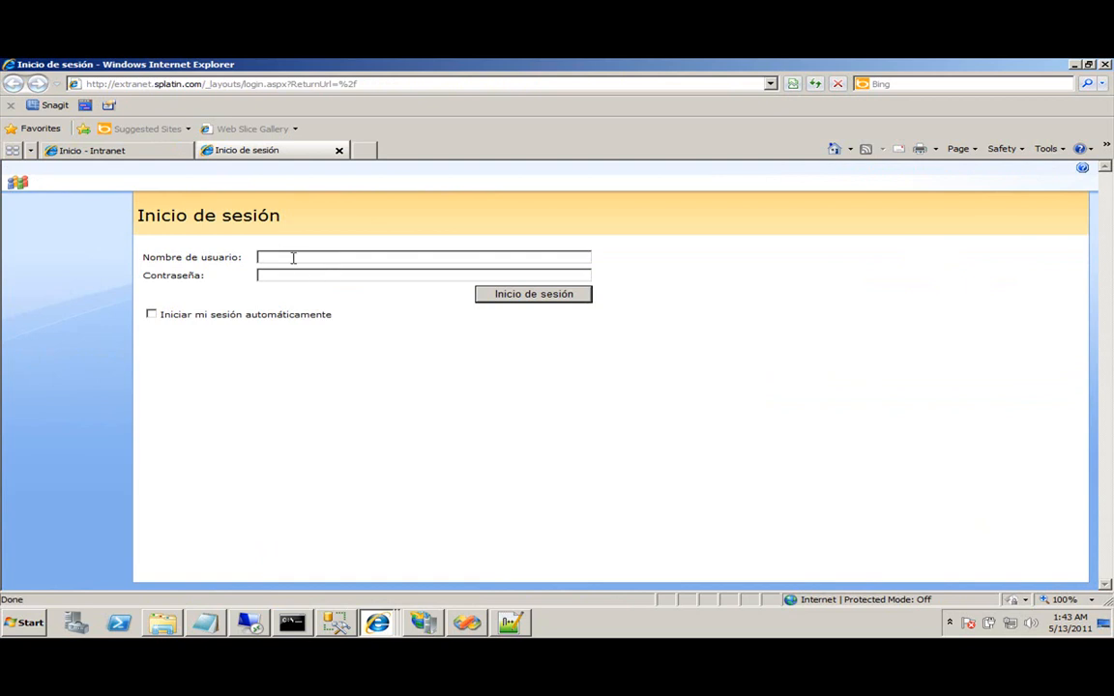
type("sdf")
left_click(295, 273)
type("sdf")
left_click(221, 257)
type("administrator")
key("Tab")
type("pass@word1")
left_click(517, 302)
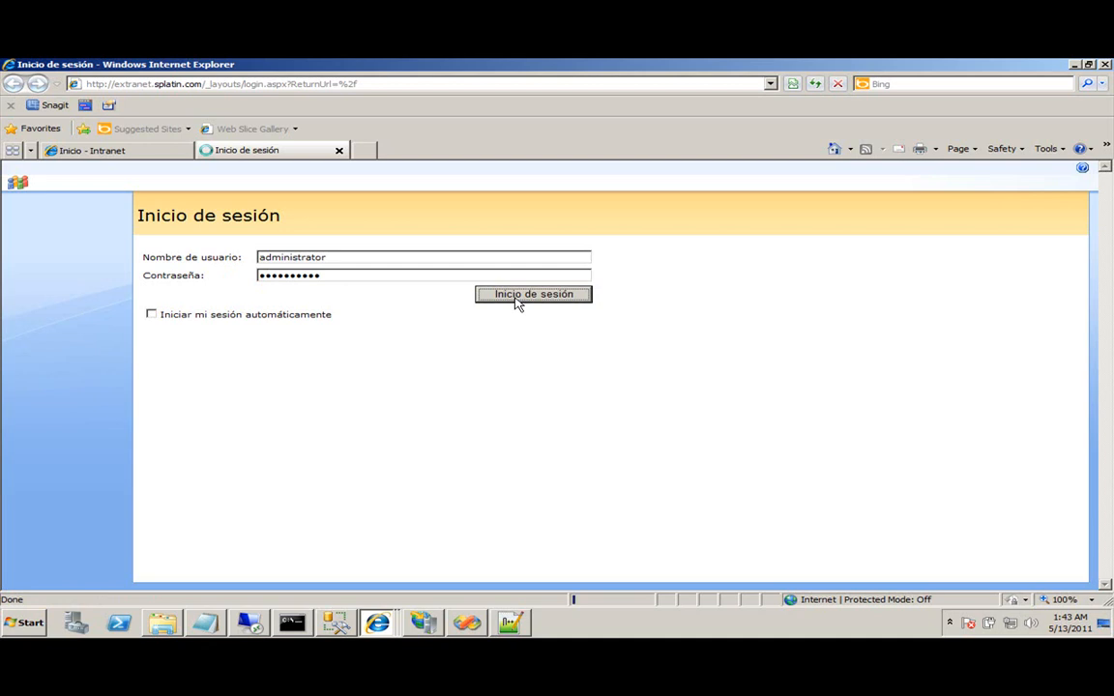
Return to the extranet tab and open its site actions menu.
left_click(178, 154)
left_click(278, 152)
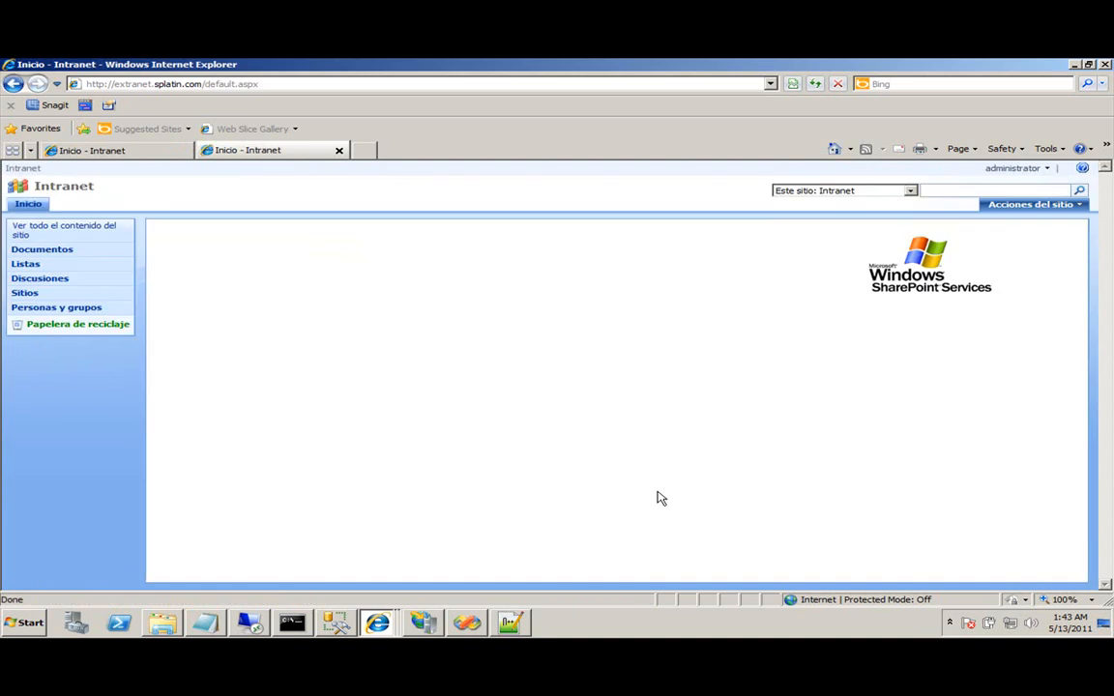
left_click(1008, 205)
Go via Site Settings and People and Groups to the Visitantes Intranet group's Agregar usuarios page.
left_click(989, 292)
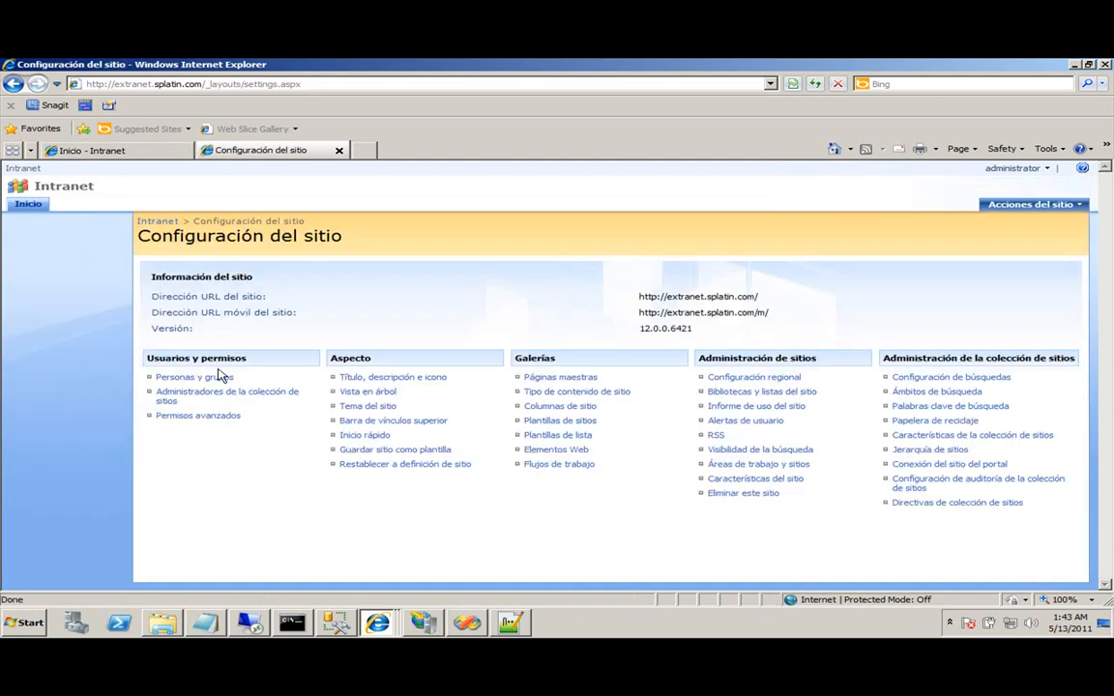
left_click(211, 379)
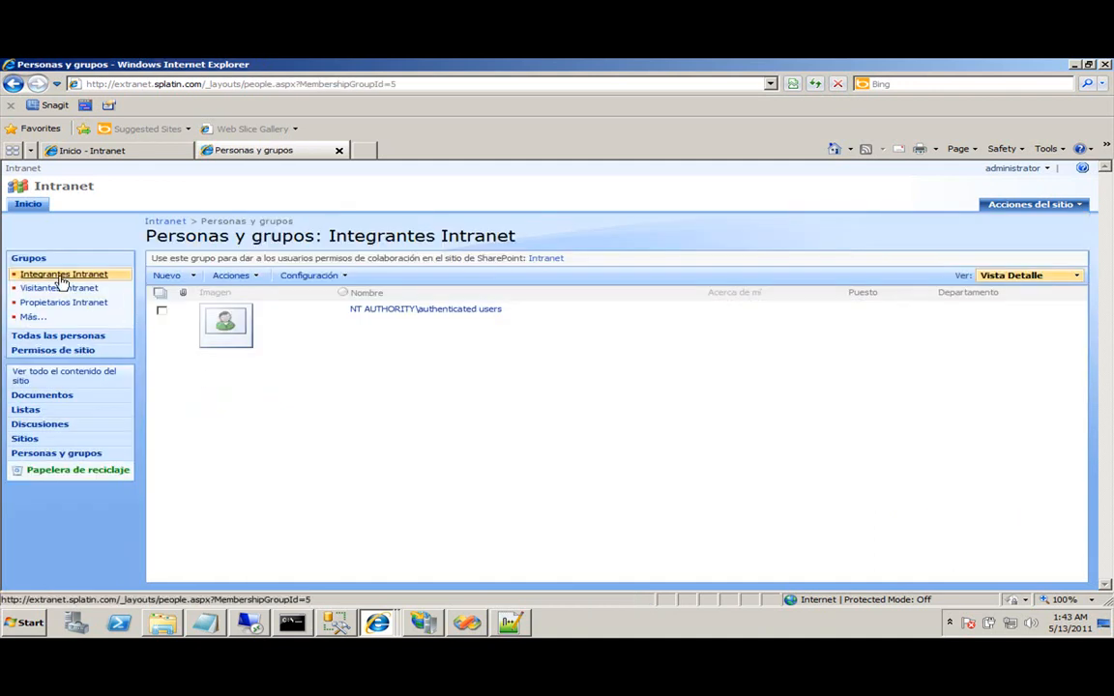
left_click(44, 290)
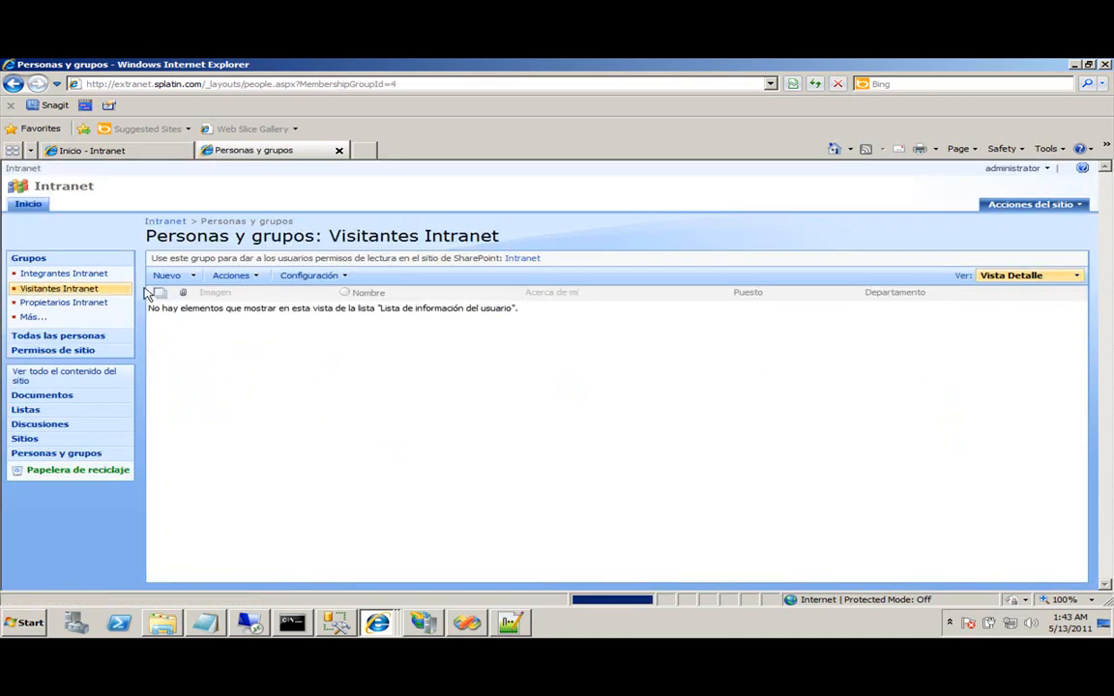
left_click(185, 277)
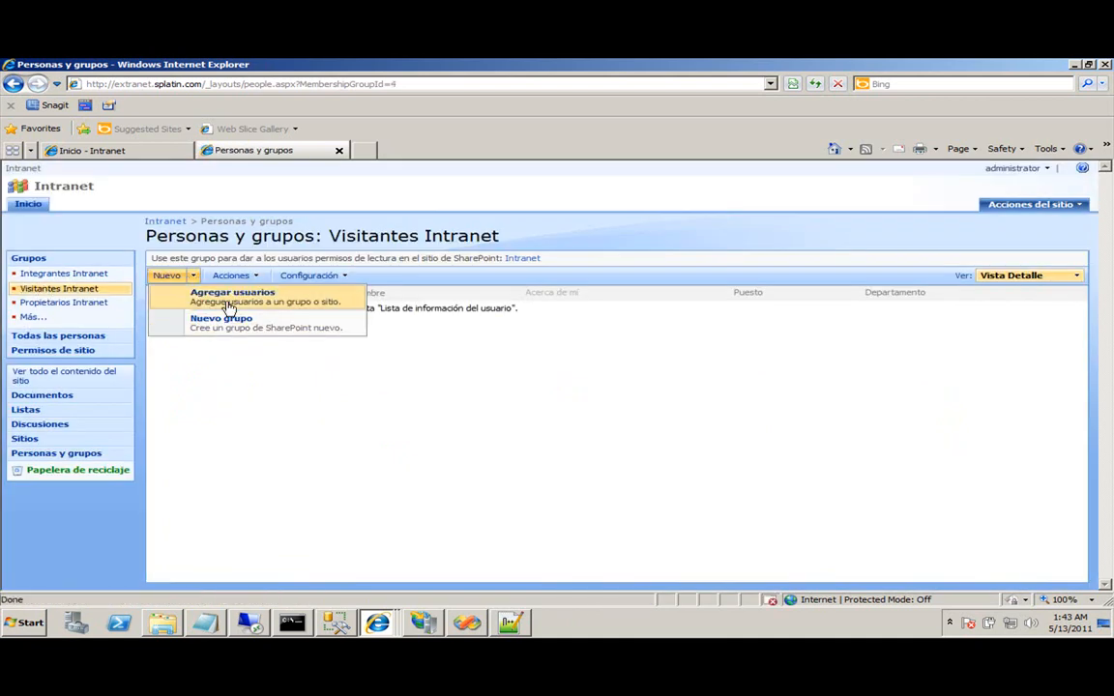
left_click(228, 323)
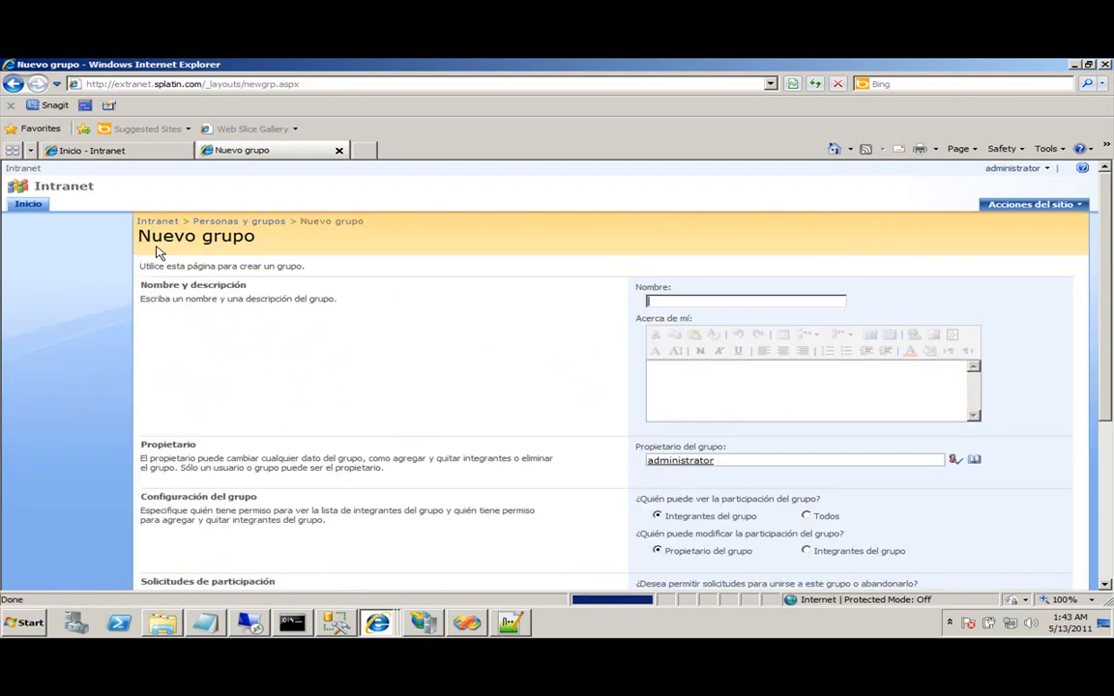
left_click(13, 84)
left_click(186, 280)
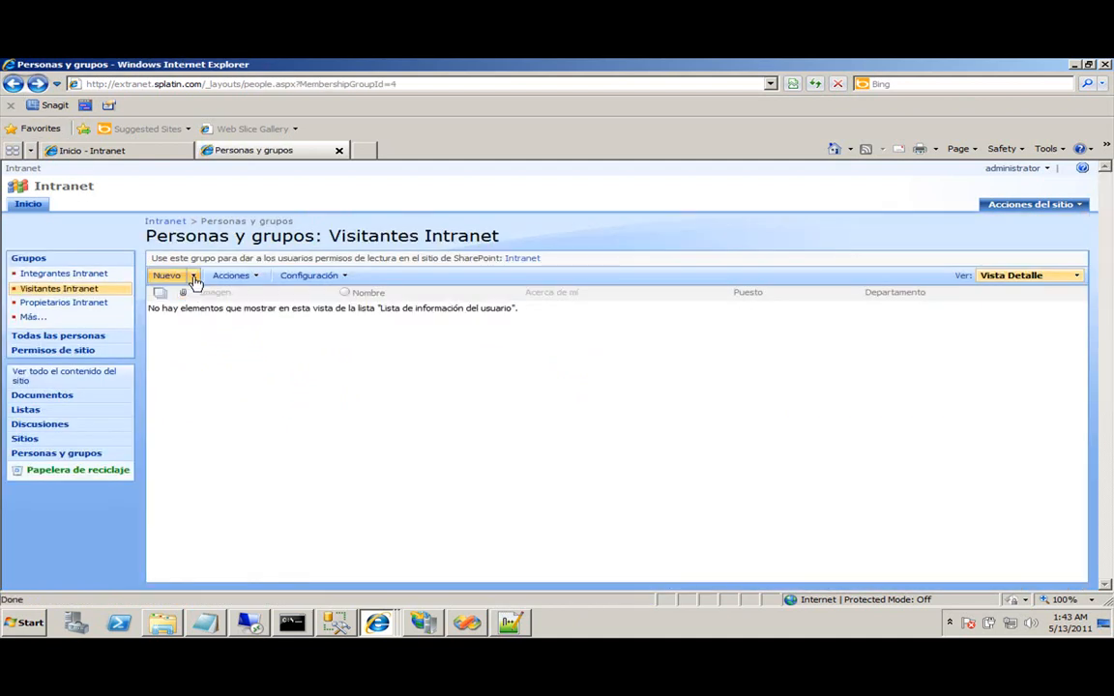
Add the Extranet role to Visitantes Intranet and return to the Inicio home page.
left_click(633, 317)
type("Extrane")
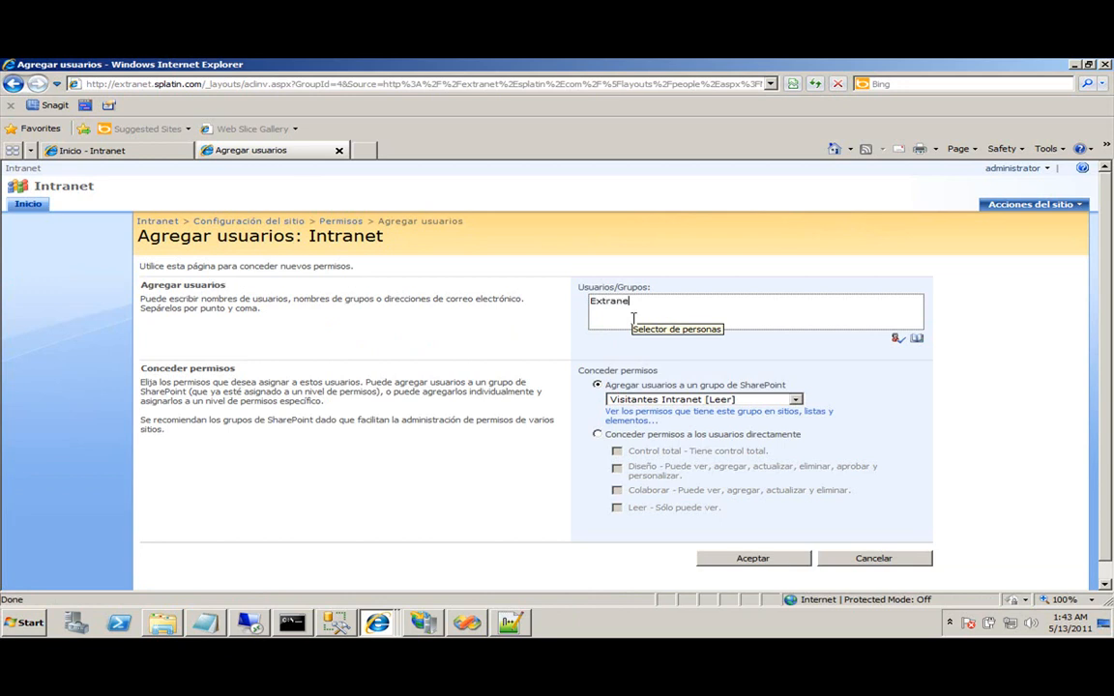
type("t")
left_click(898, 338)
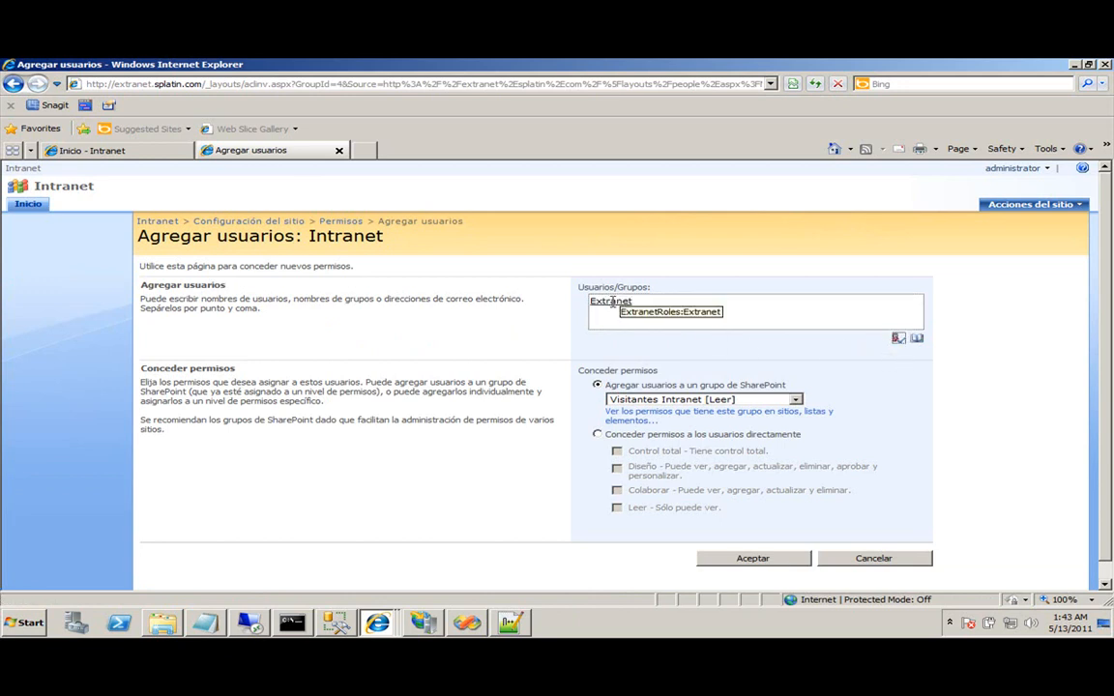
left_click(785, 560)
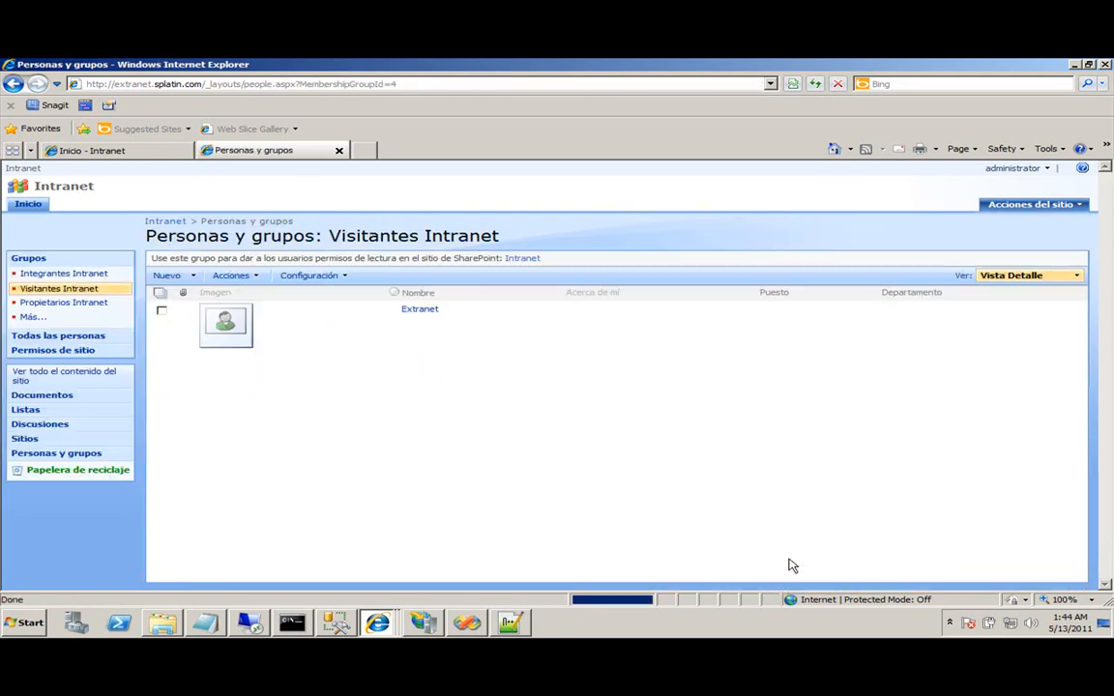
left_click(27, 204)
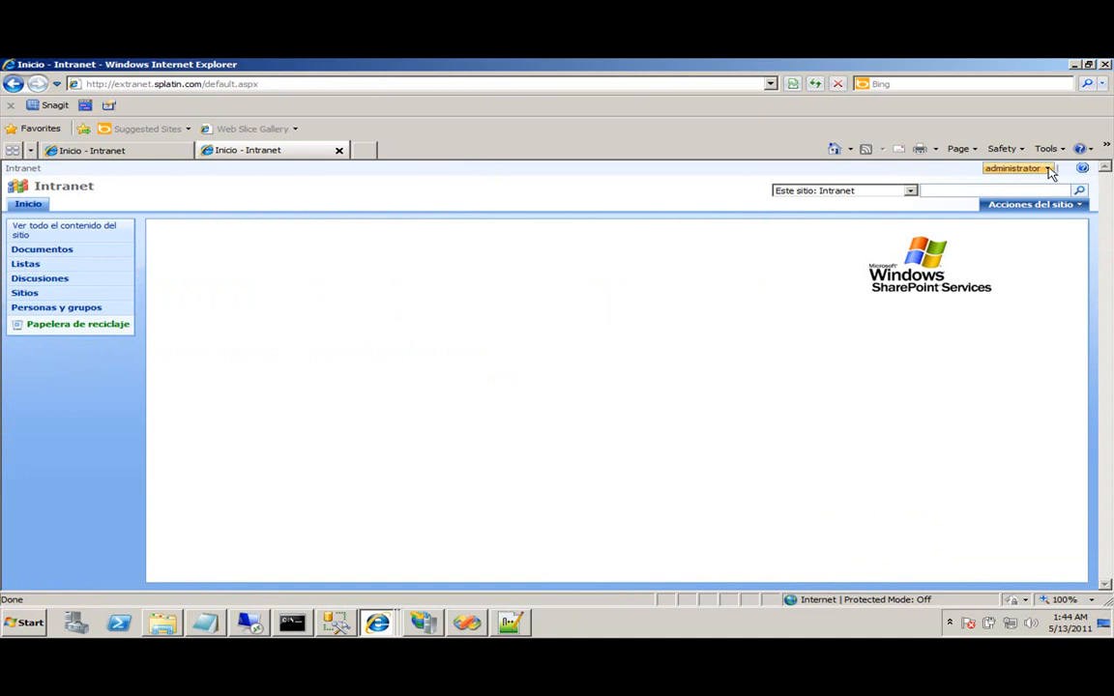
Sign out of the extranet, sign back in as the new FBA user, then show the intranet tab.
left_click(1016, 168)
left_click(982, 269)
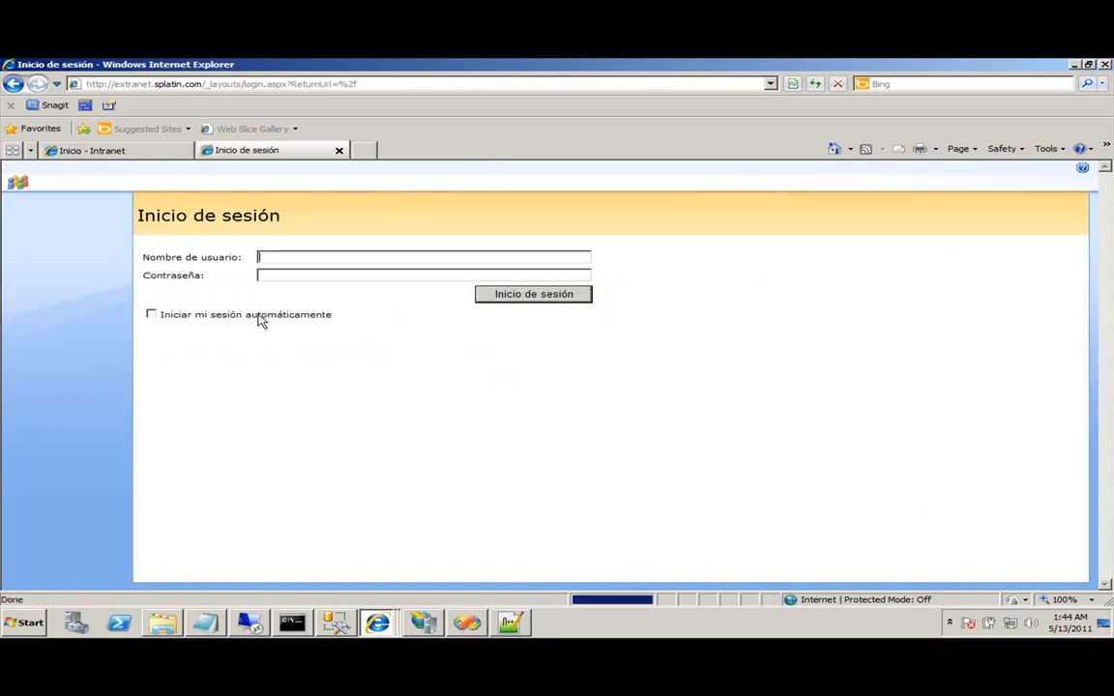
left_click(323, 257)
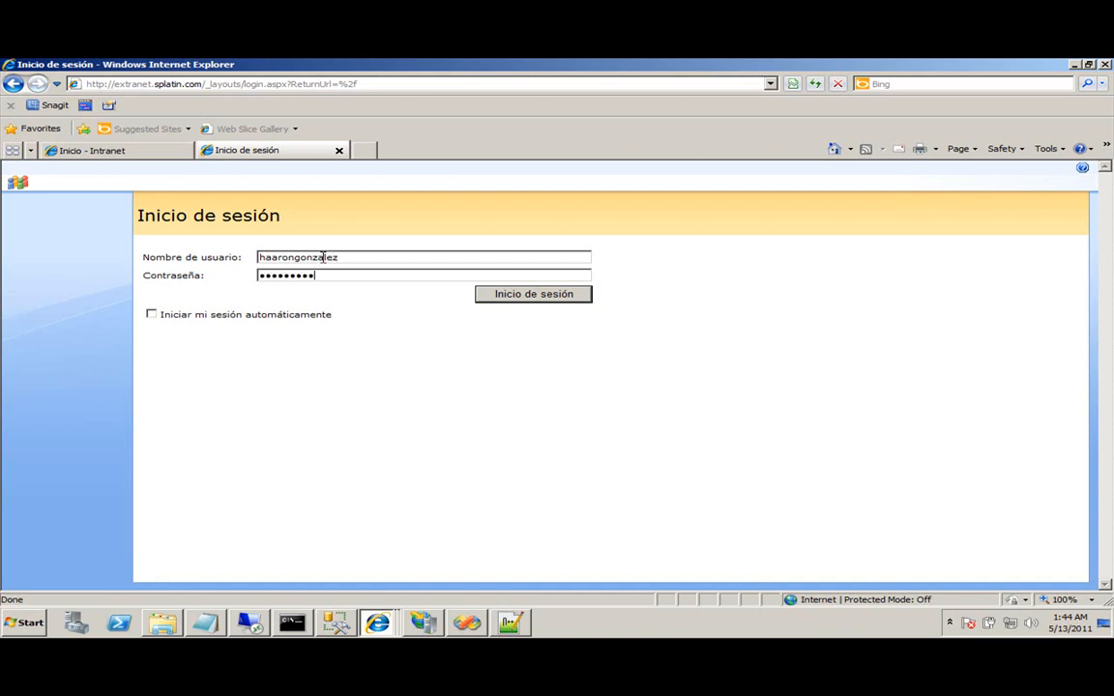
left_click(552, 298)
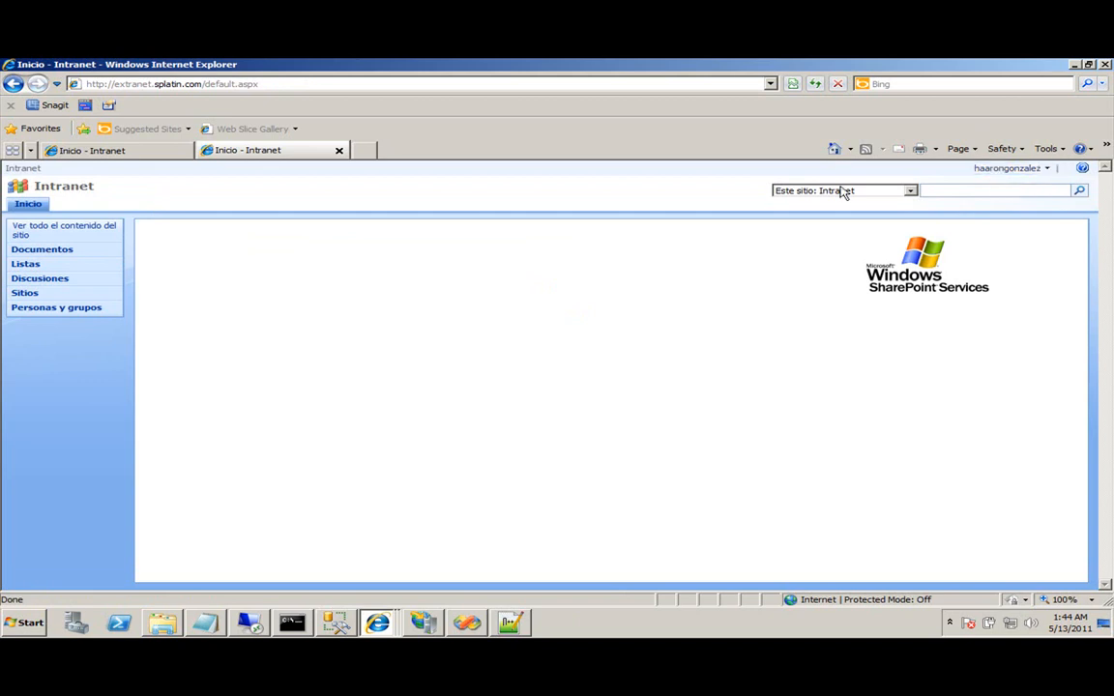
left_click(93, 147)
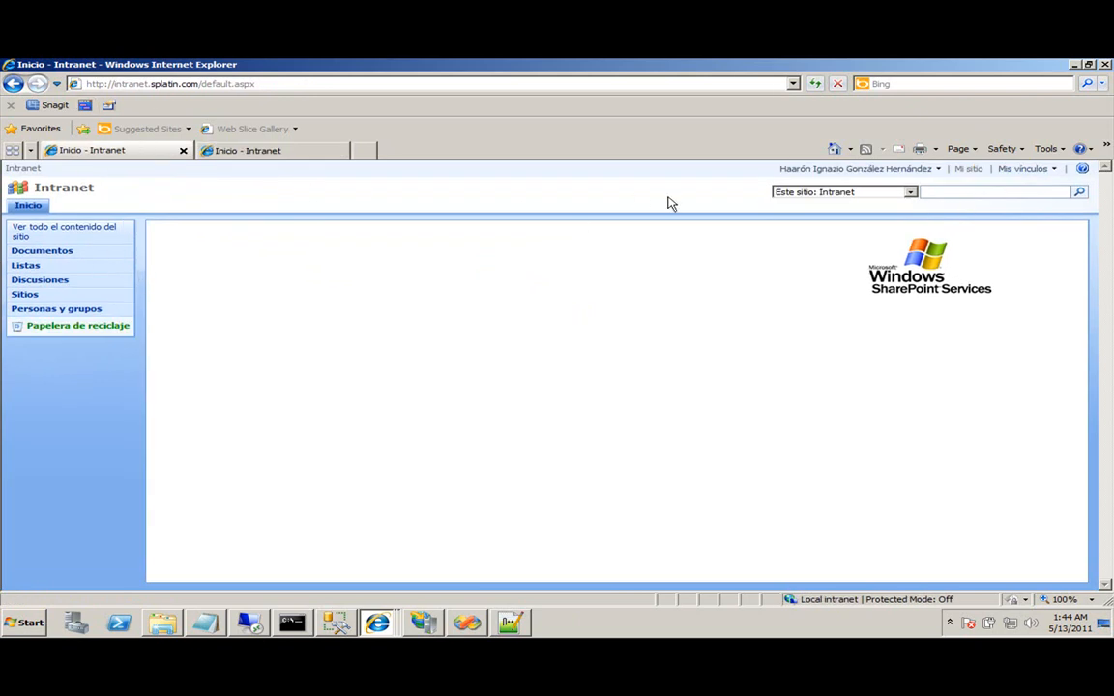
Reload the intranet home page and view all site content before returning home.
left_click(814, 84)
left_click(36, 232)
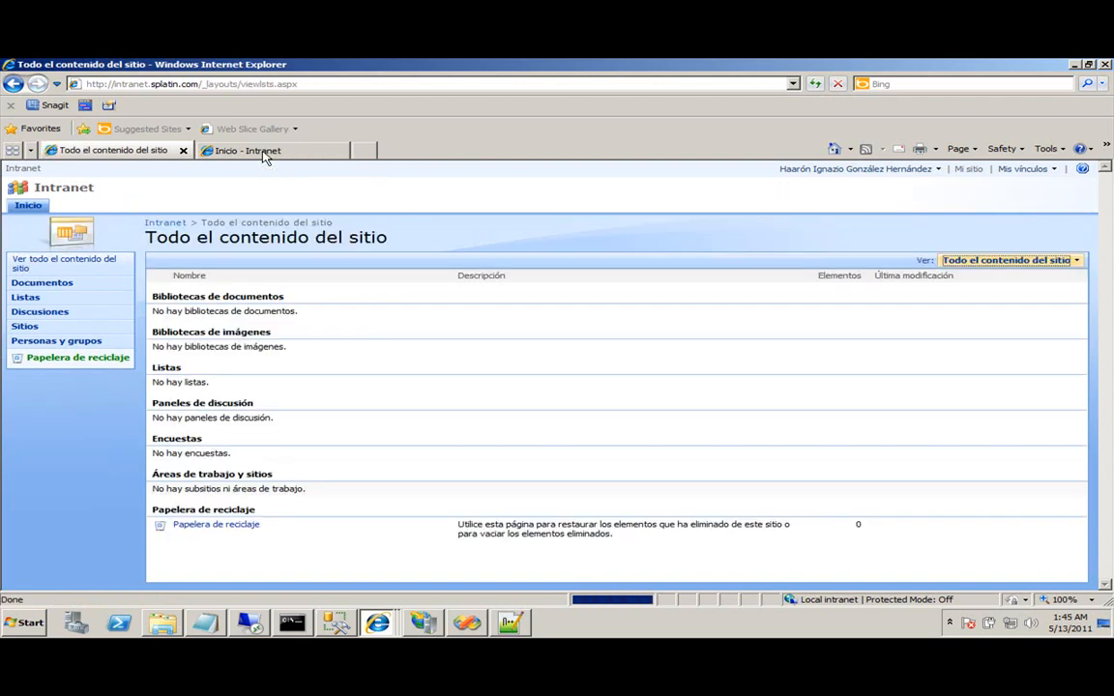
left_click(168, 223)
Sign in to the intranet as a different user, administrator, with its password.
left_click(829, 170)
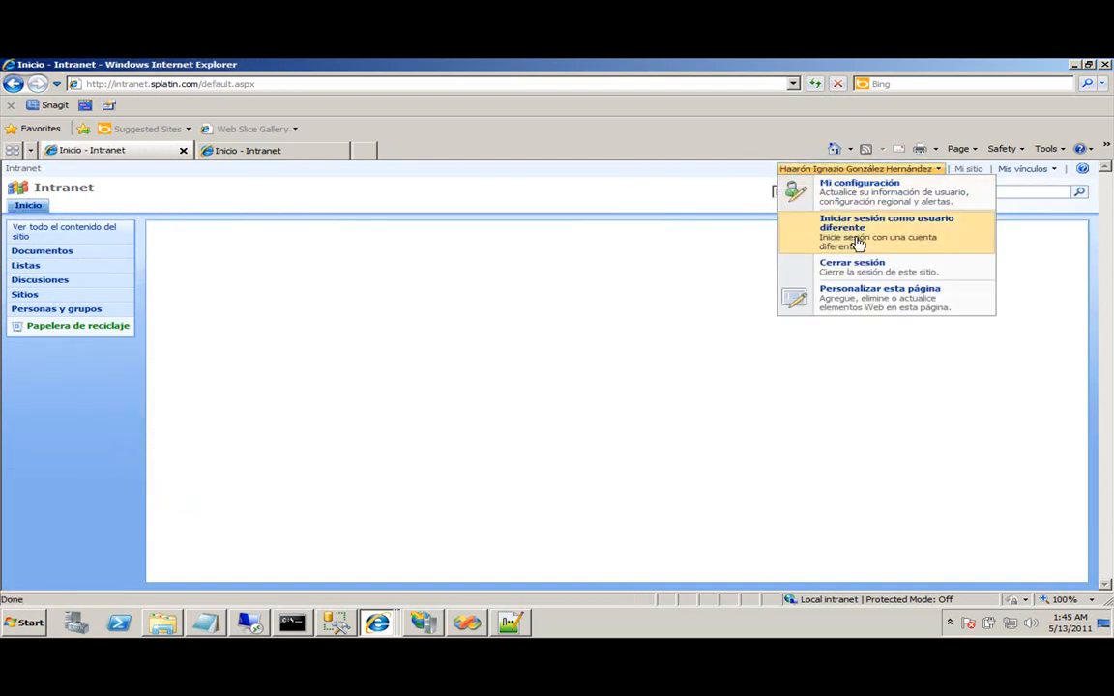
left_click(857, 242)
left_click(581, 392)
type("a")
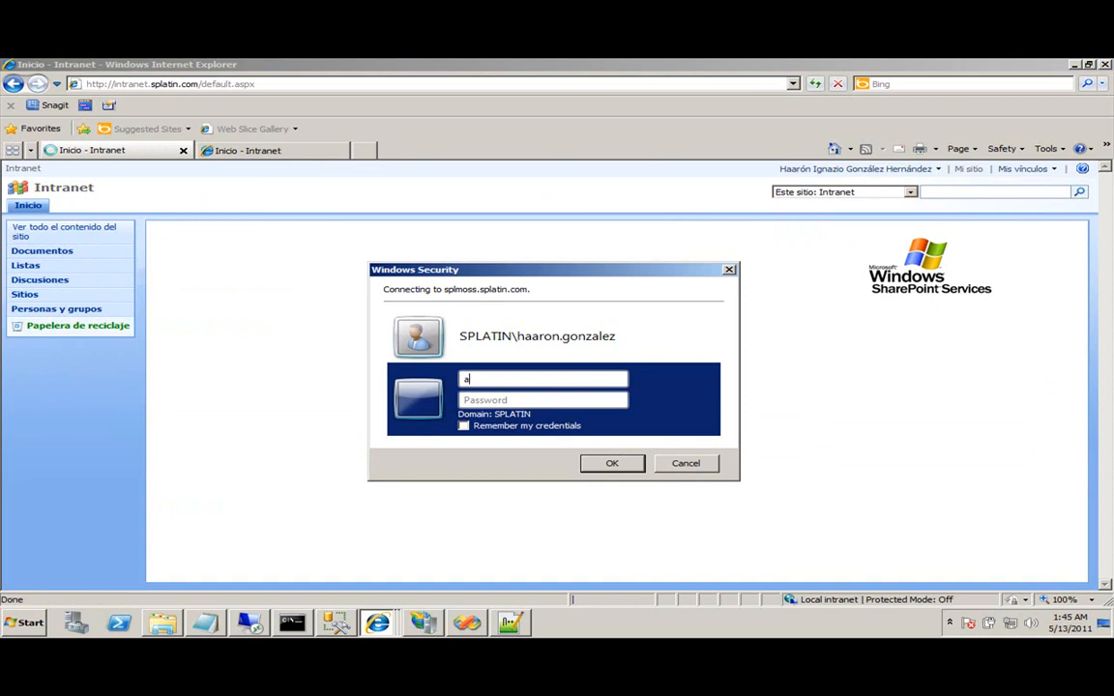
type("dministrator")
key("Tab")
type("p•••••••")
key("Return")
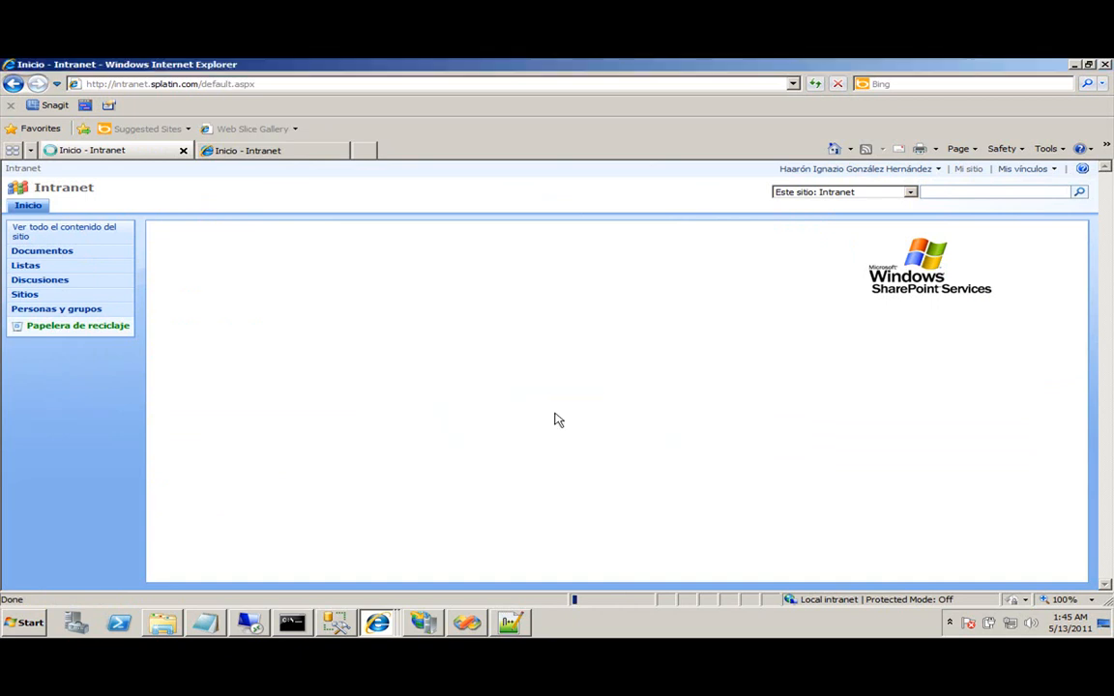
left_click(991, 209)
Create a new document library named Demo on the intranet site.
left_click(993, 228)
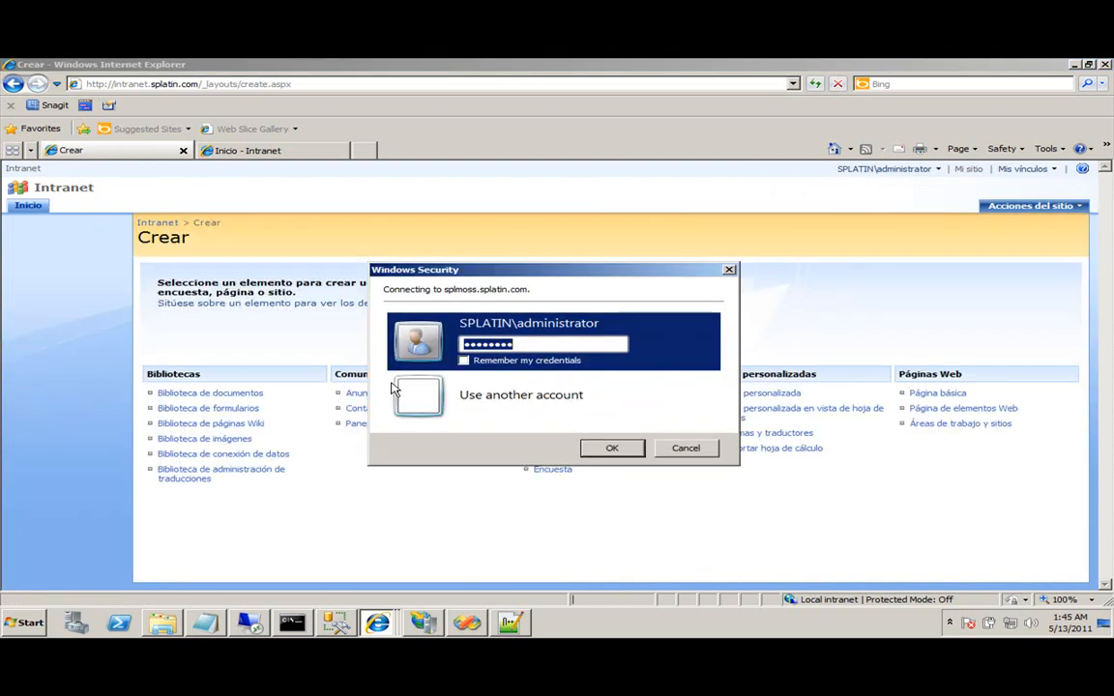
left_click(619, 447)
left_click(237, 395)
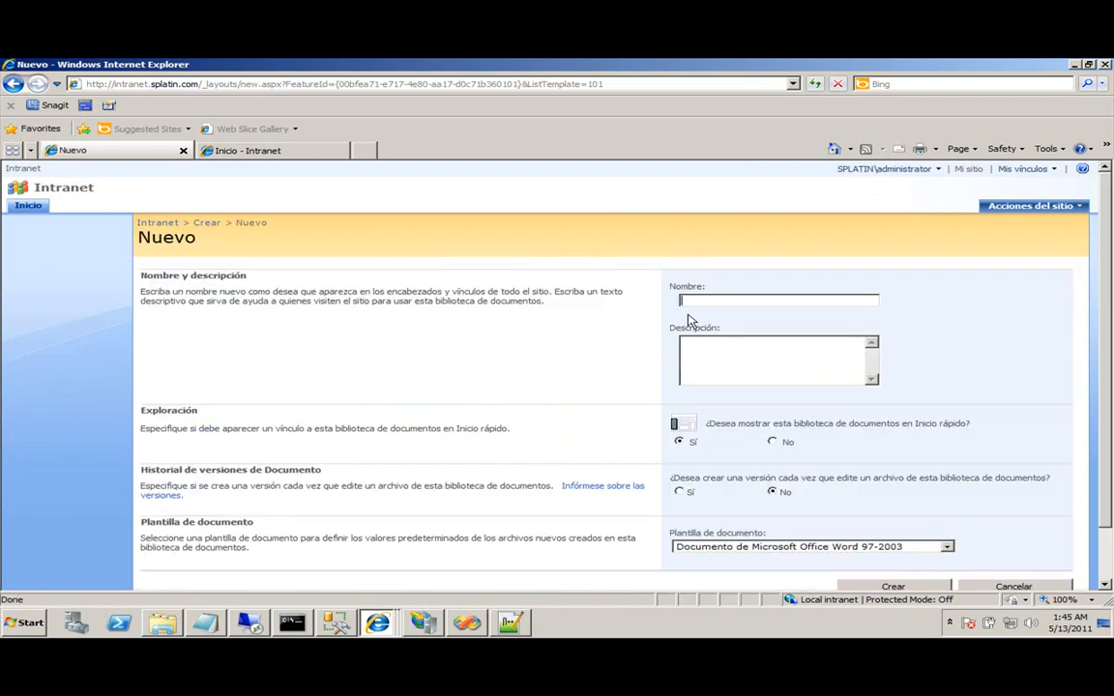
type("Demo")
scroll(803, 454, "down", 1)
left_click(870, 523)
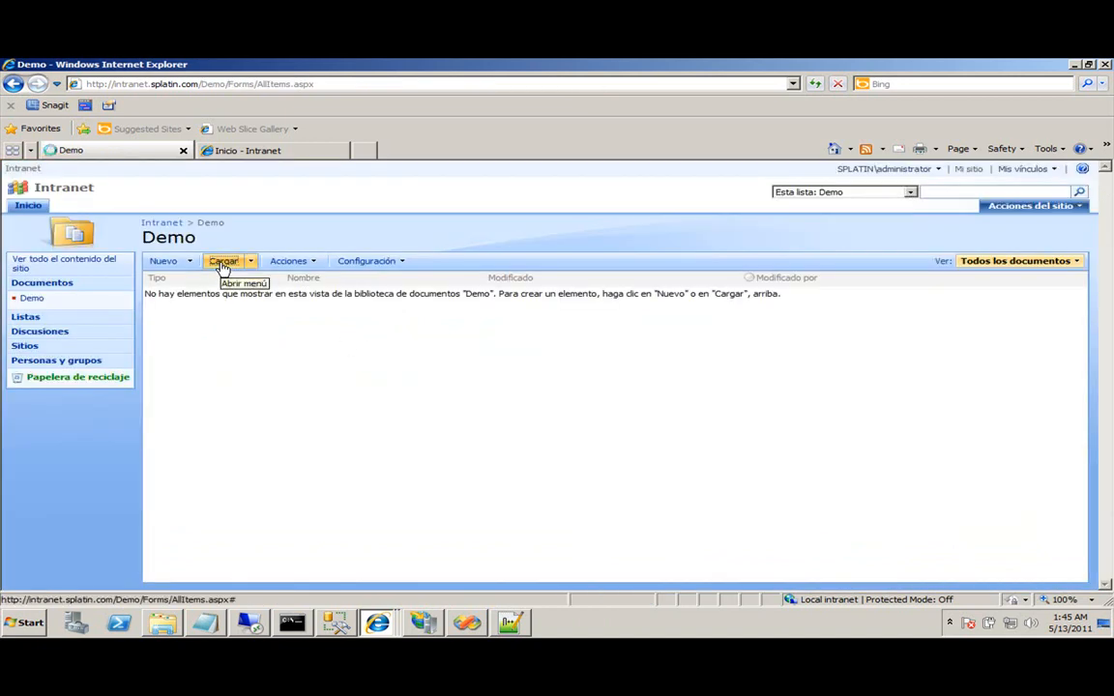
Upload E:\urls.txt into the Demo library.
left_click(223, 263)
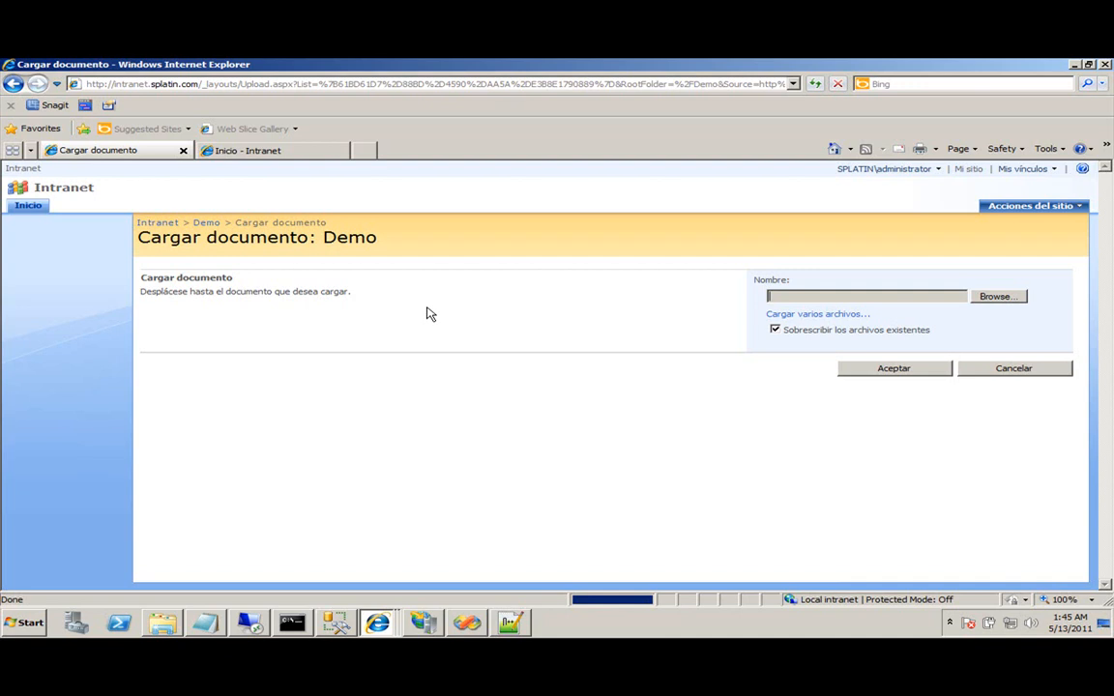
left_click(982, 304)
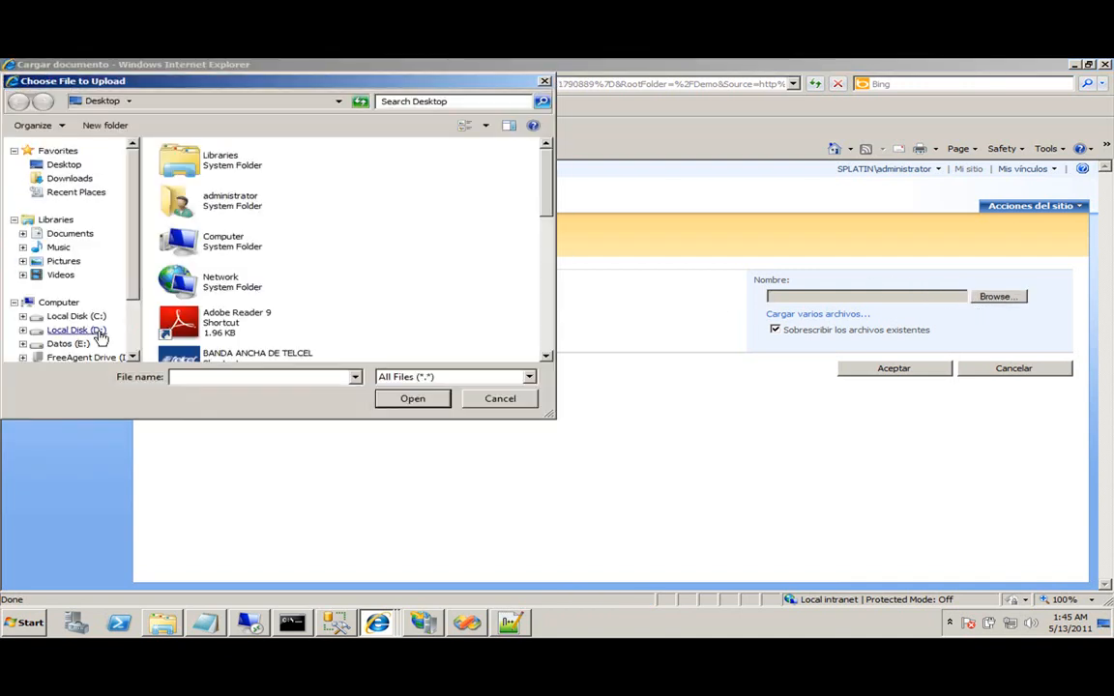
left_click(84, 347)
left_click_drag(546, 165, 569, 352)
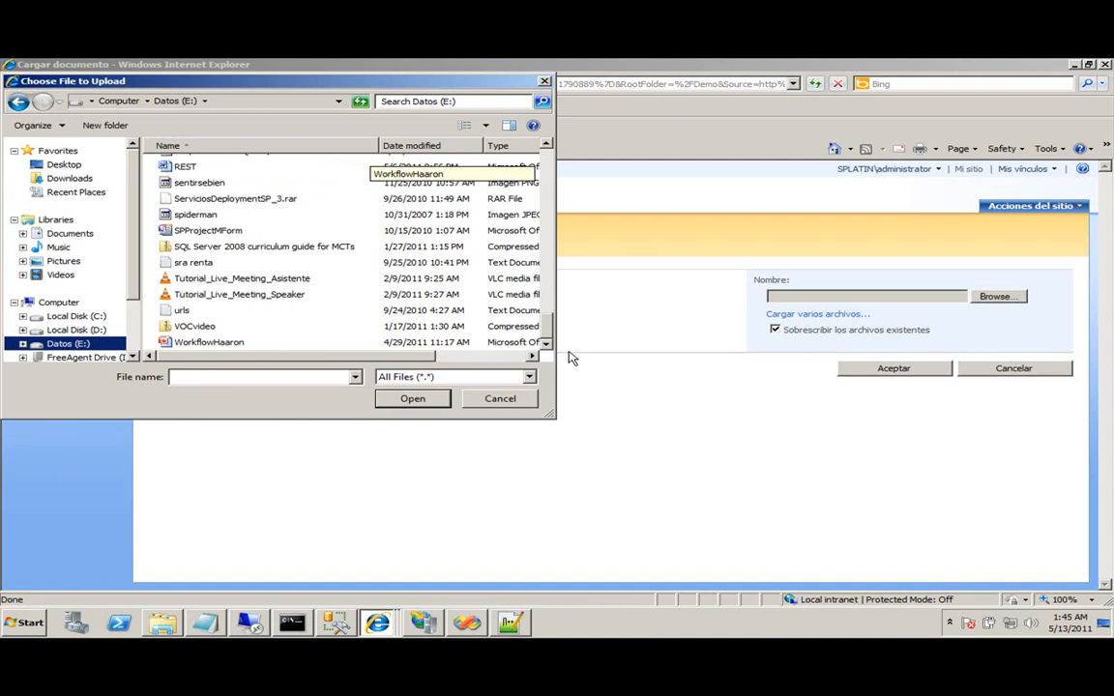
double_click(187, 316)
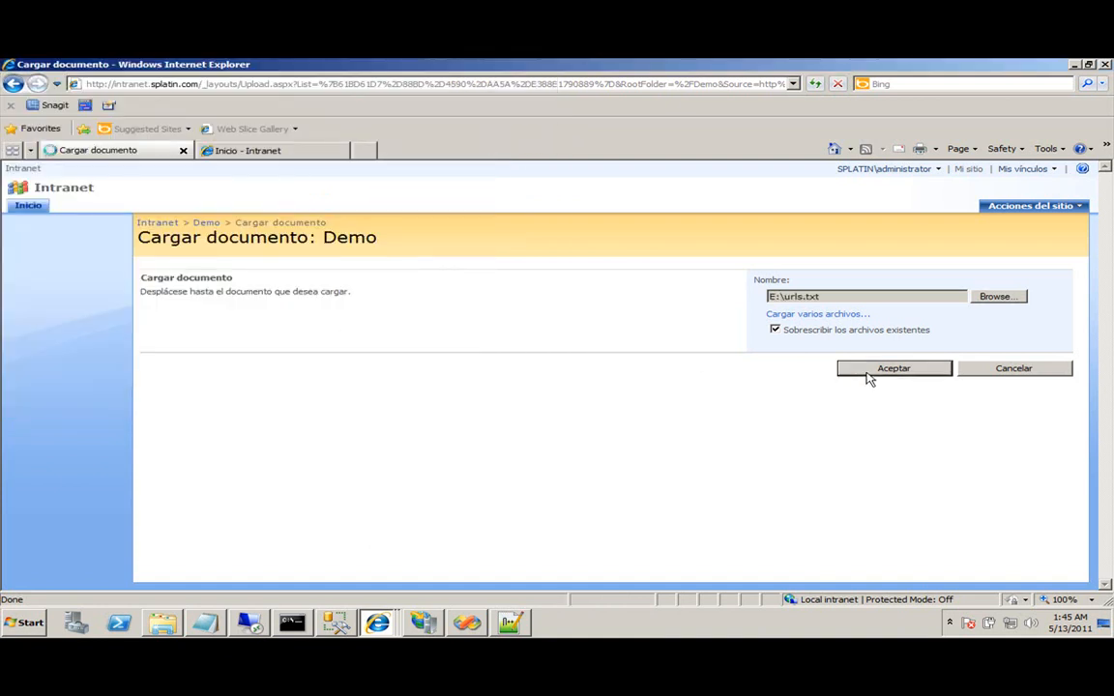
left_click(869, 376)
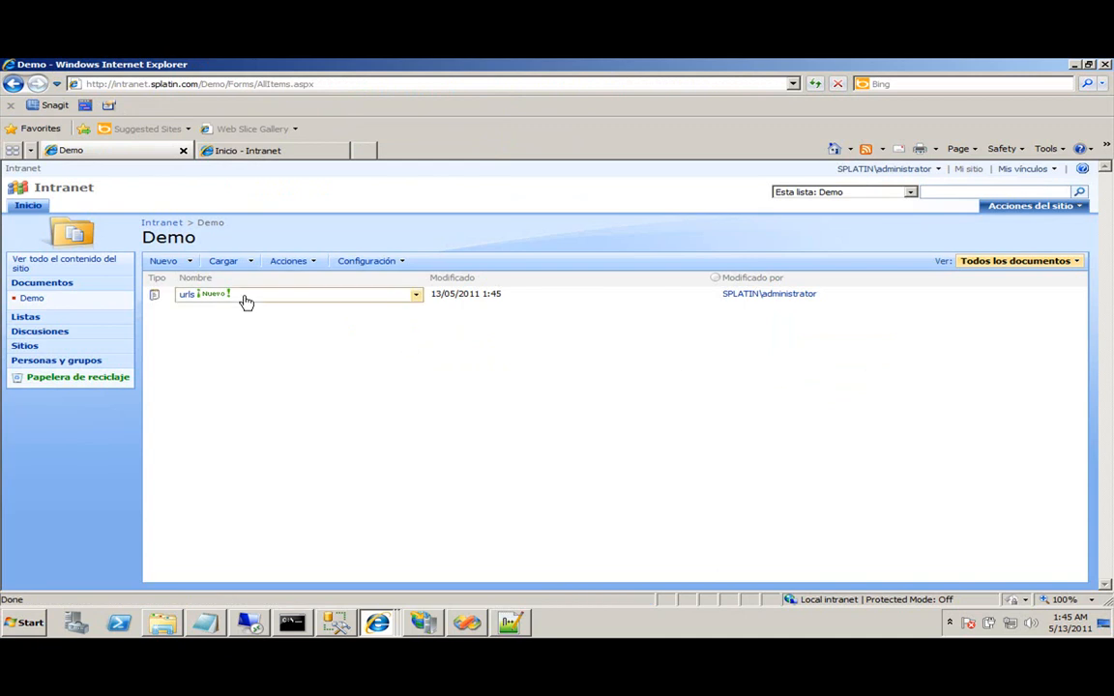
Try opening the urls document, then go home and switch to the extranet tab.
left_click(189, 306)
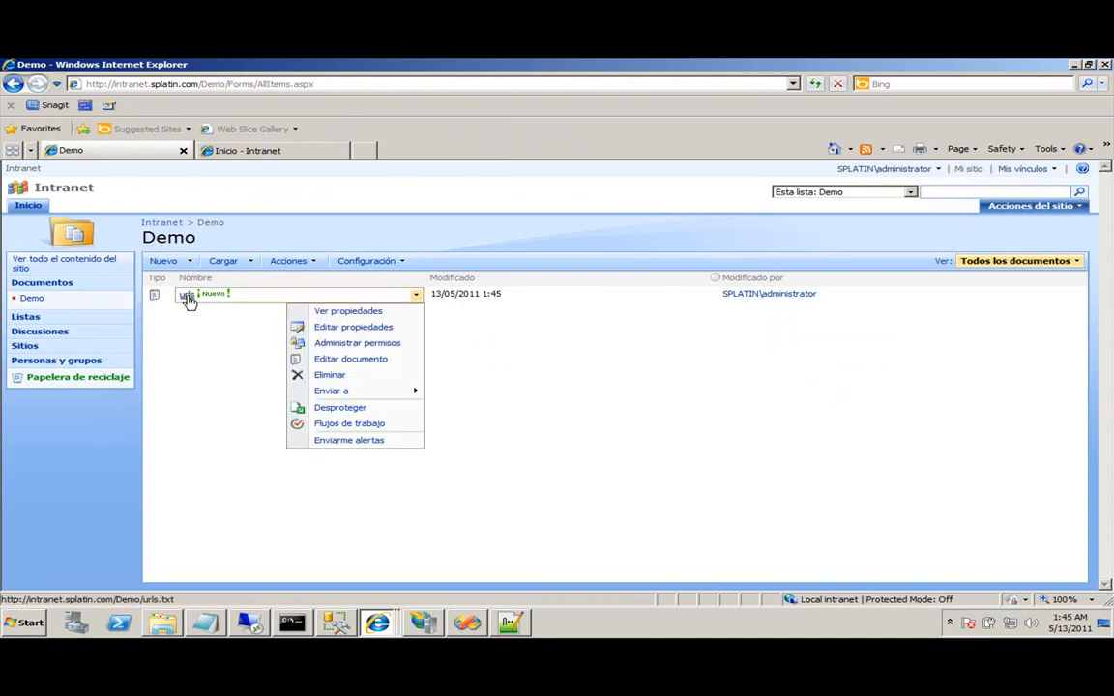
left_click(187, 295)
left_click(611, 369)
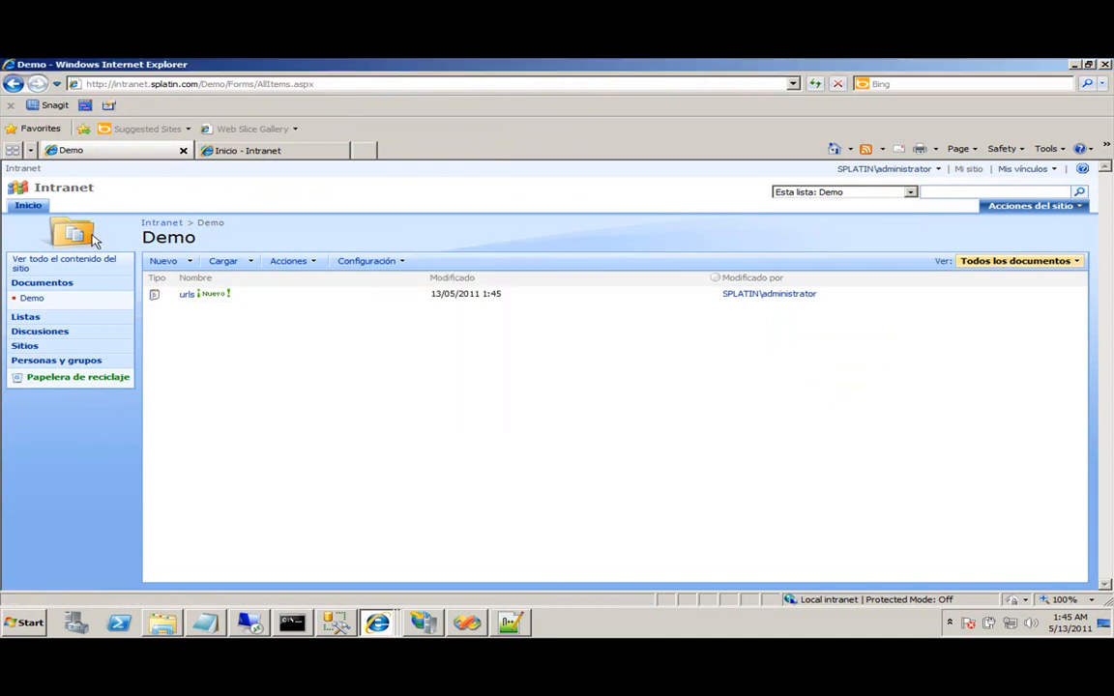
left_click(29, 205)
left_click(234, 150)
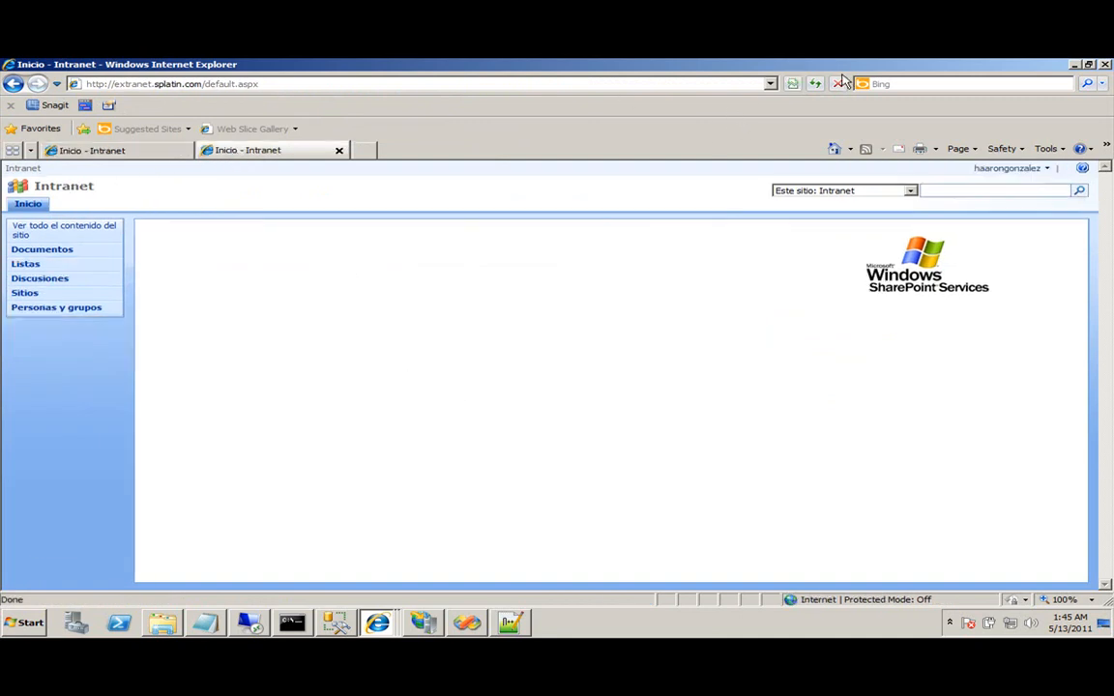
left_click(817, 84)
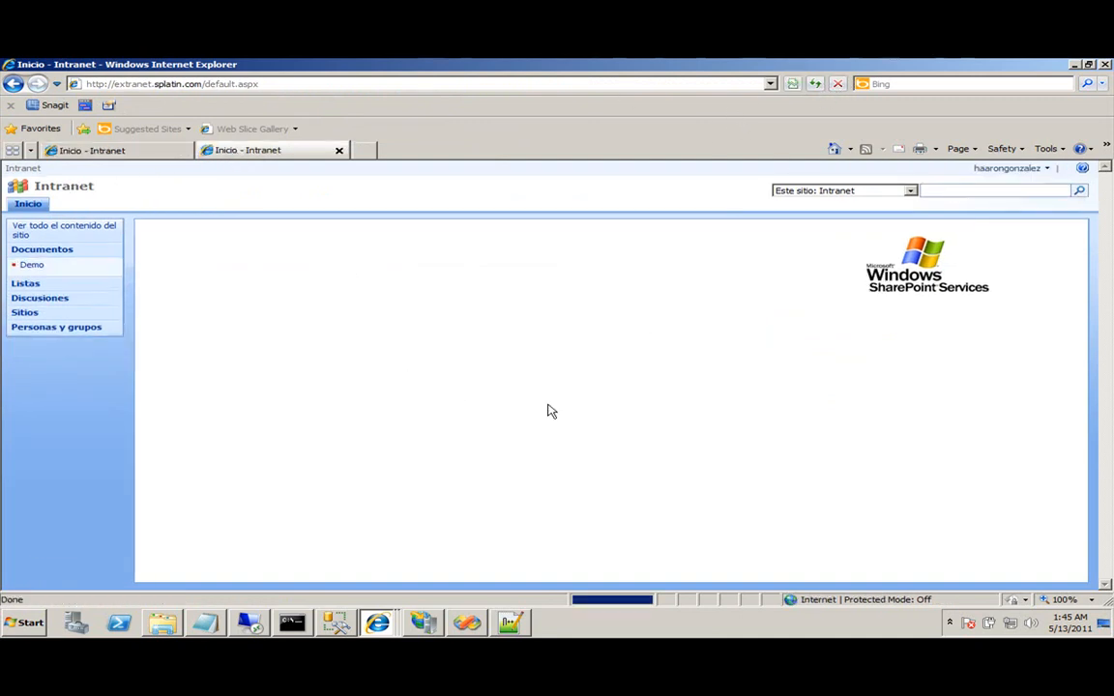
left_click(32, 266)
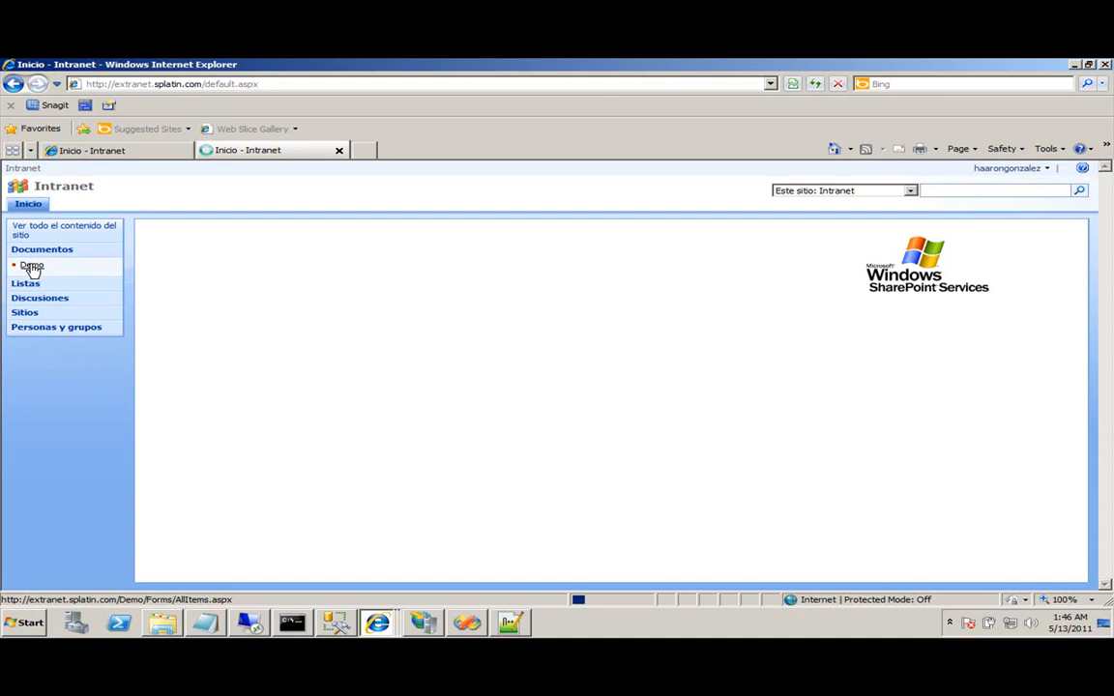
left_click(31, 268)
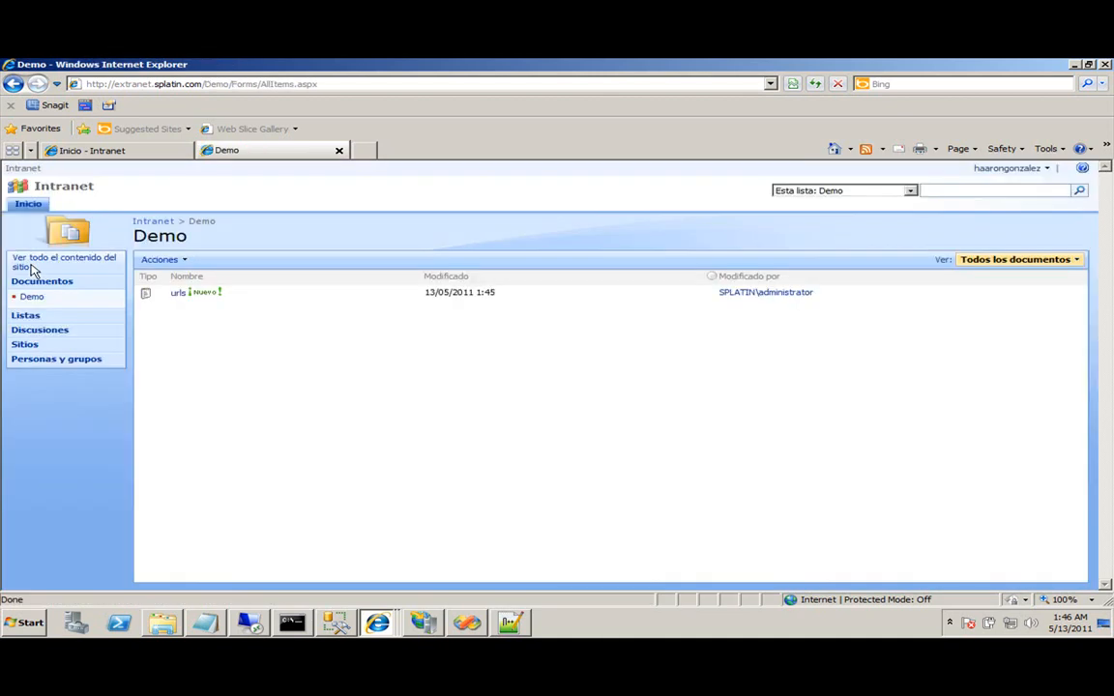
left_click(162, 259)
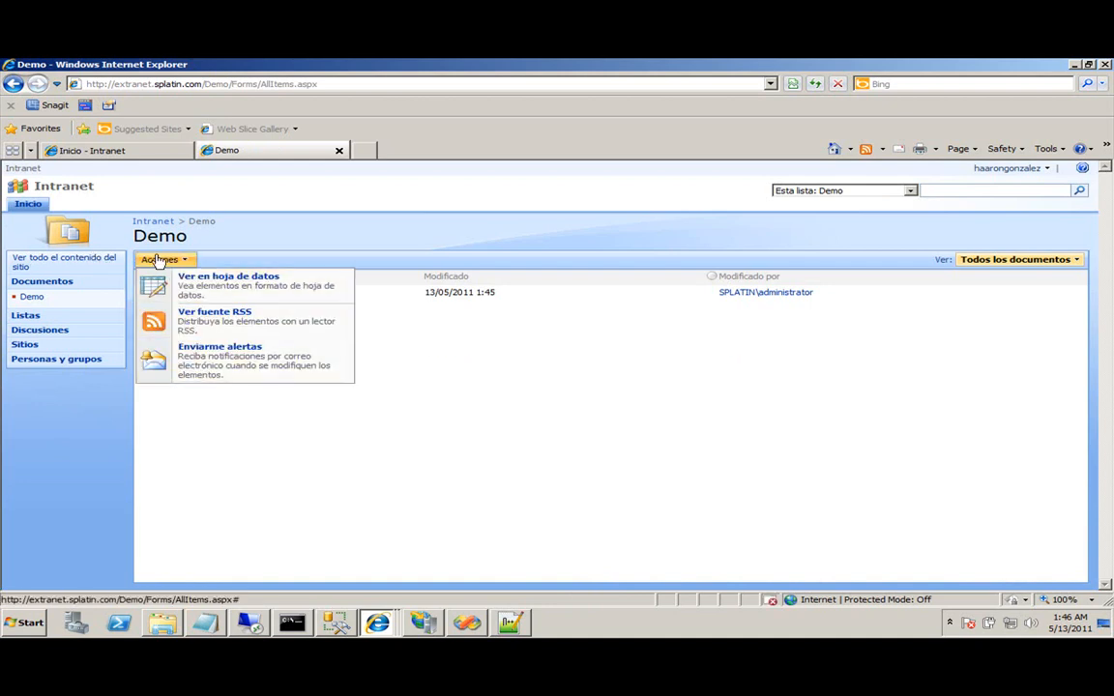
left_click(473, 508)
left_click(162, 259)
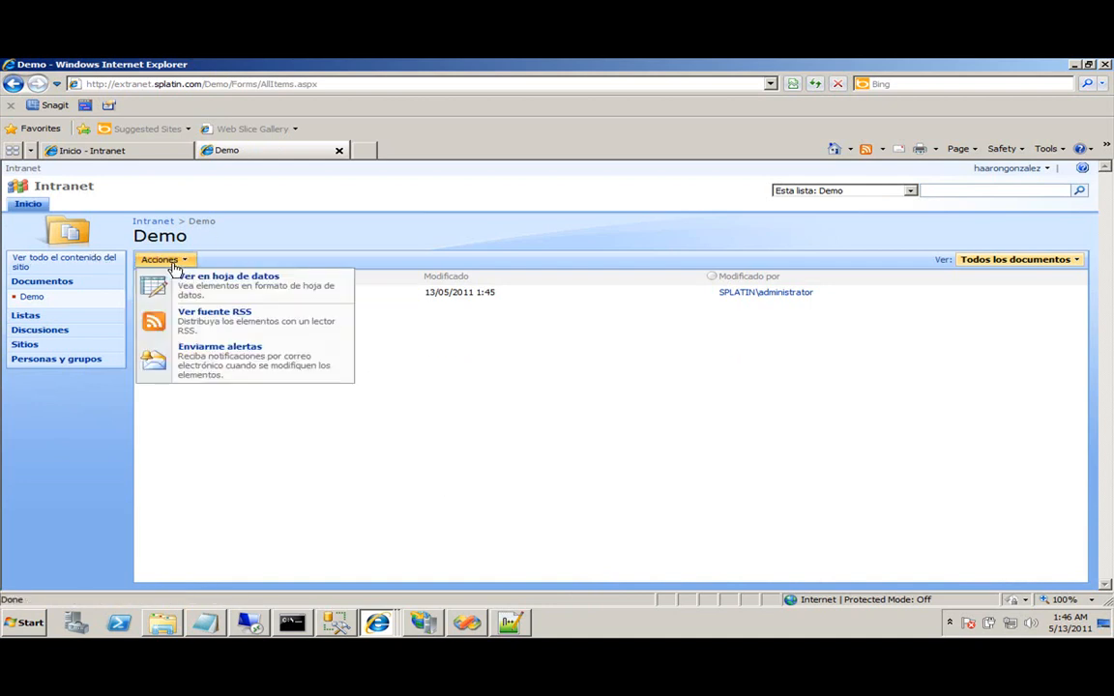
left_click(483, 242)
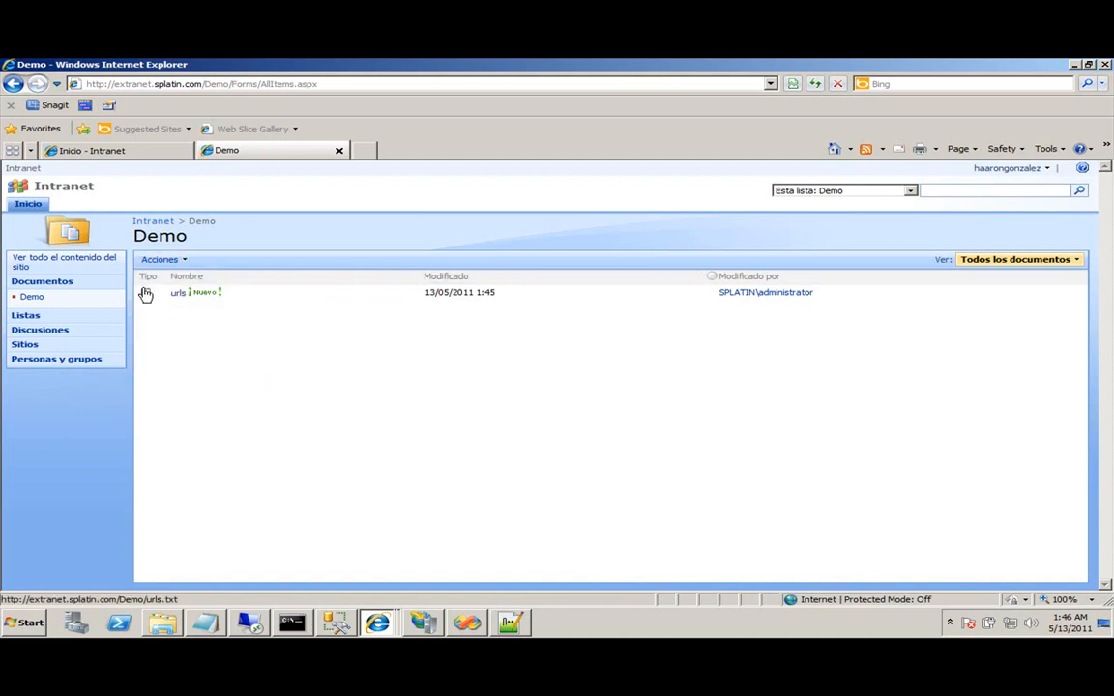
left_click_drag(817, 300, 719, 293)
left_click(693, 355)
Switch to Windows Explorer and browse the Desktop folder's contents.
left_click(461, 631)
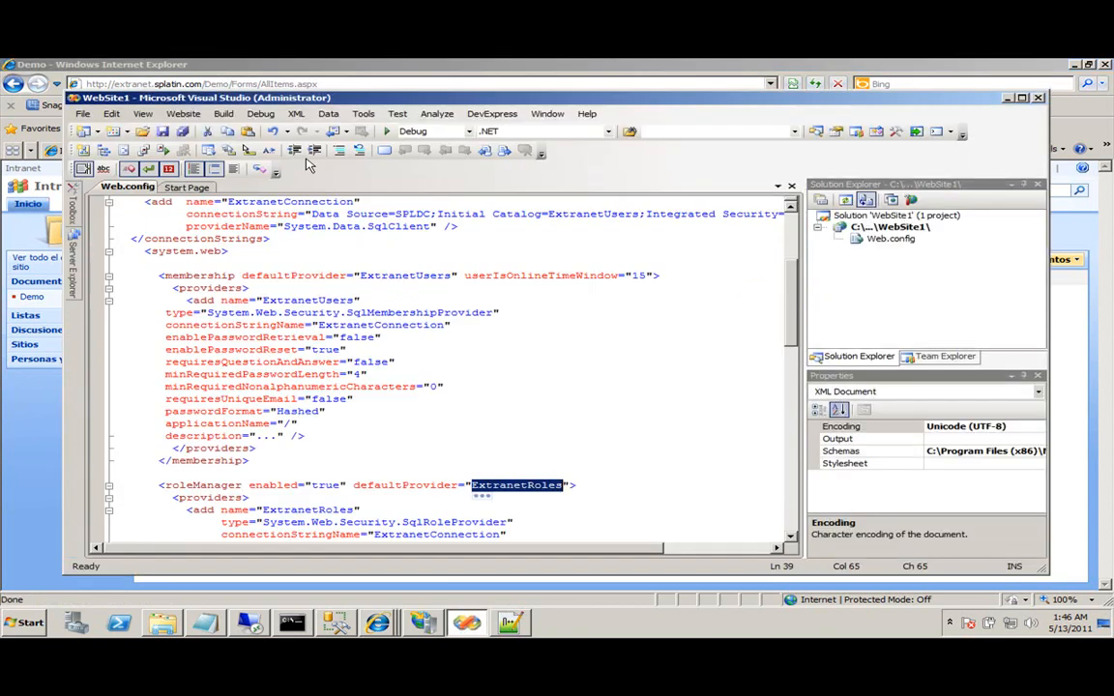
left_click(890, 226)
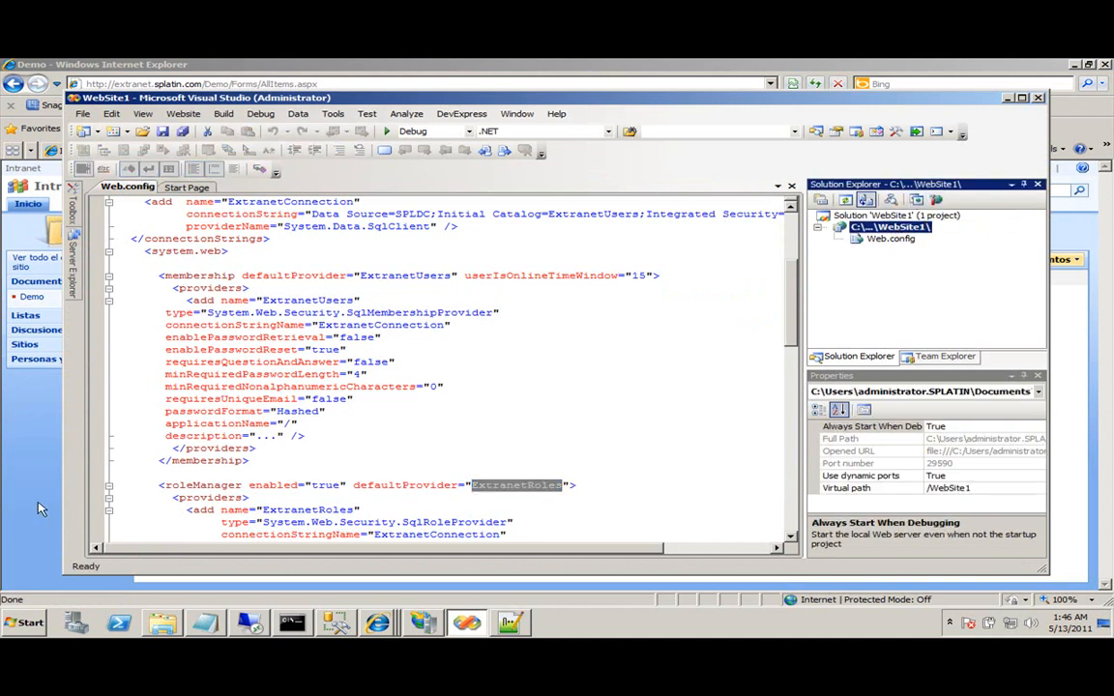
left_click(162, 622)
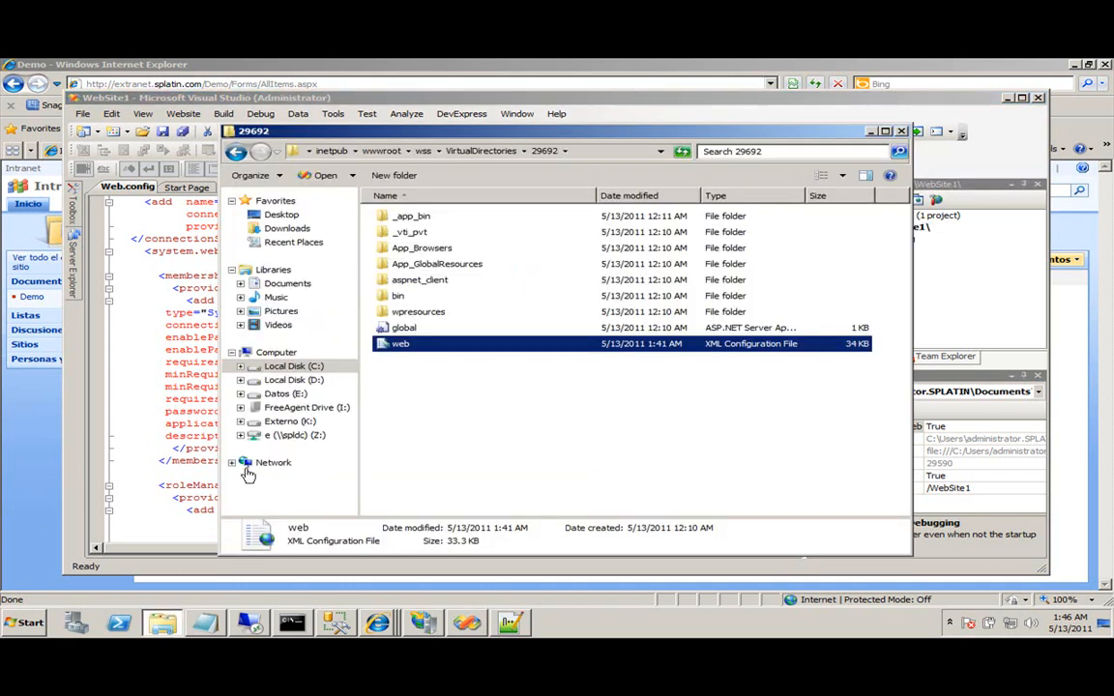
left_click(287, 216)
left_click(431, 259)
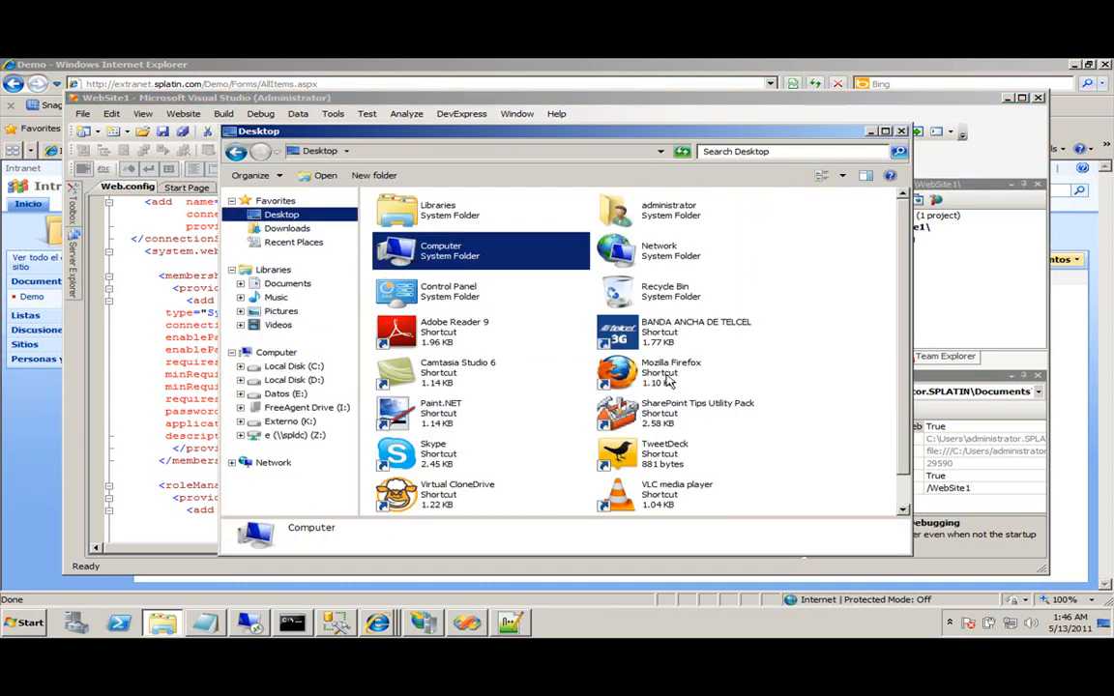
left_click(447, 331)
Open the Desktop's Tools folder, select FBAManagement.wsp and copy the folder's full path.
scroll(560, 385, "down", 1)
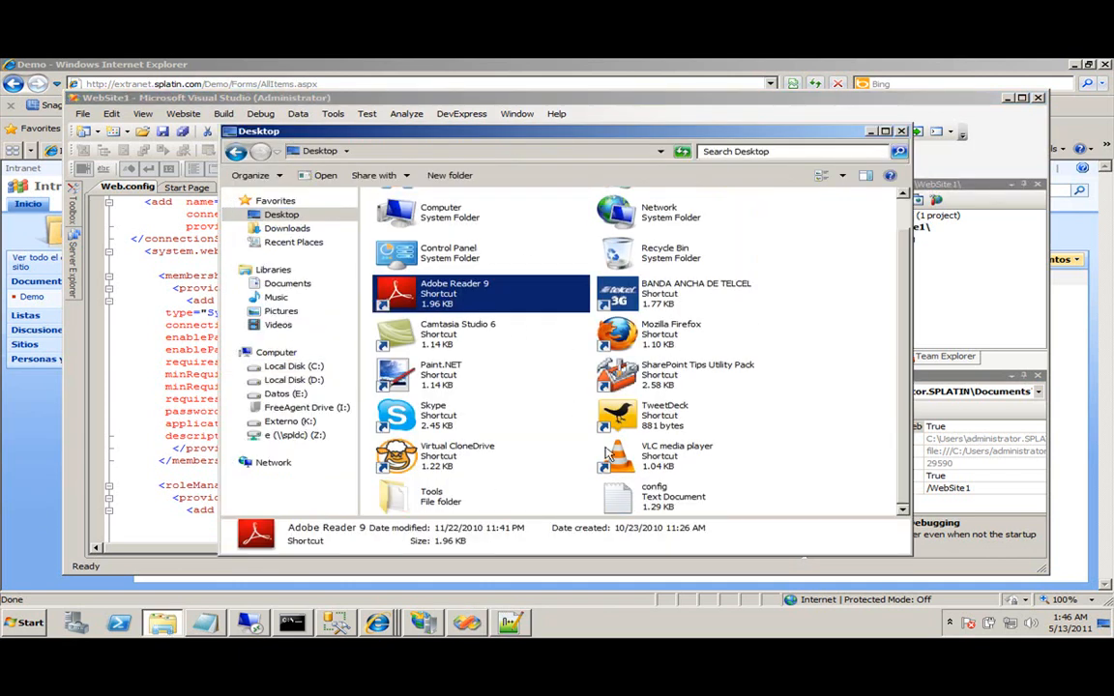
double_click(418, 449)
left_click(441, 233)
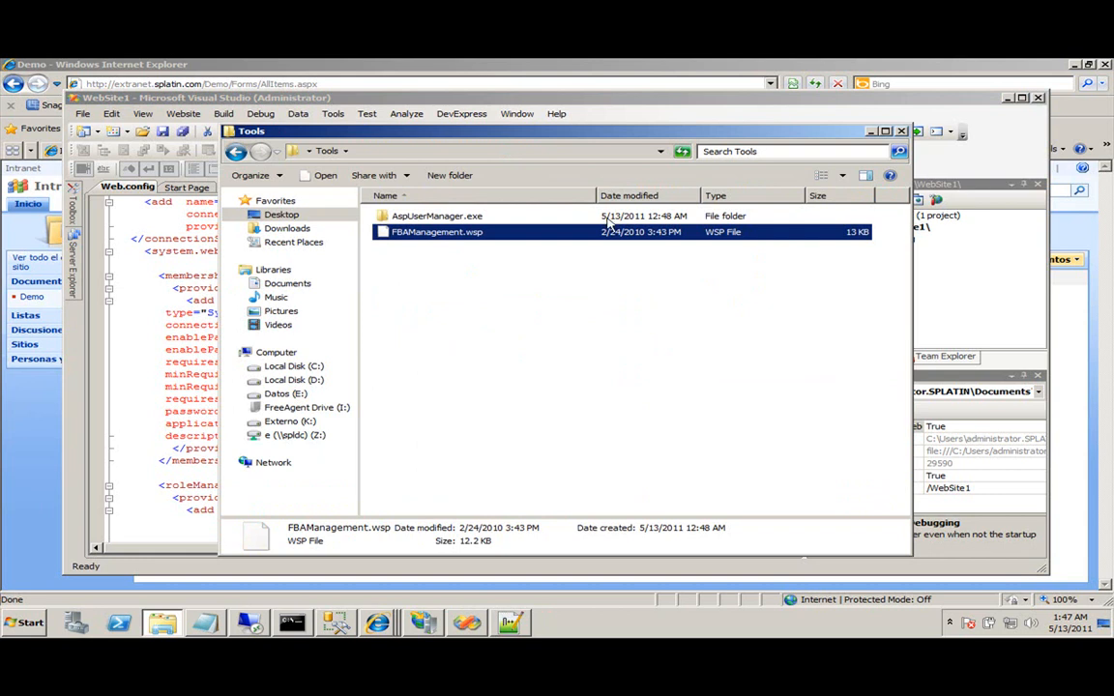
left_click(541, 151)
key("ctrl+c")
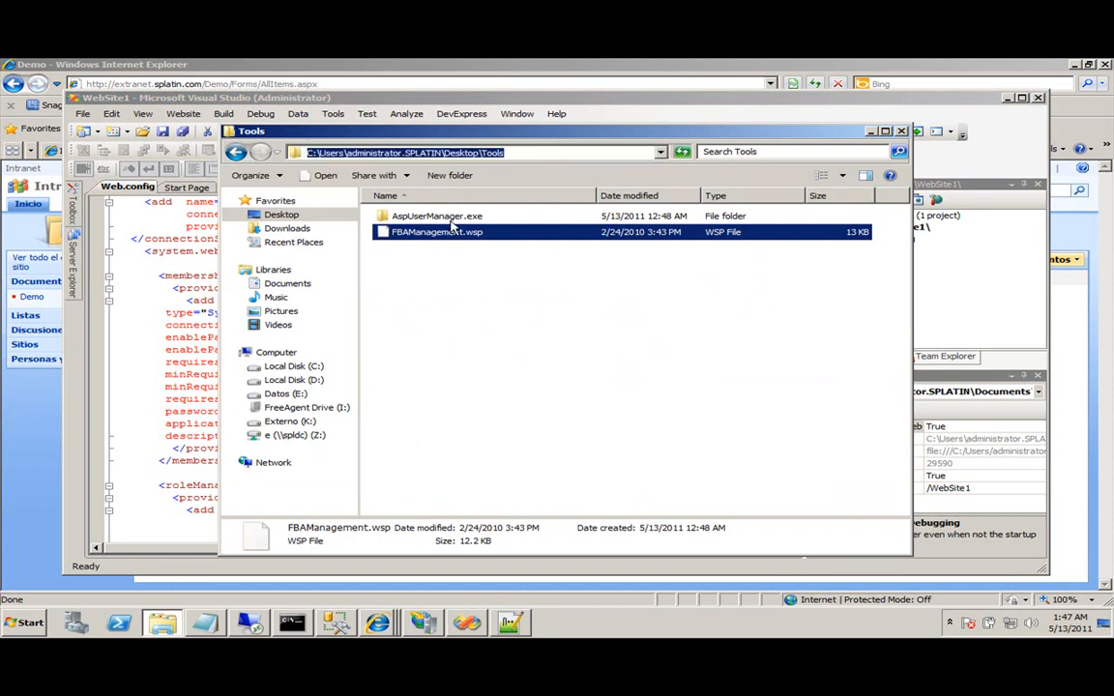
left_click(19, 623)
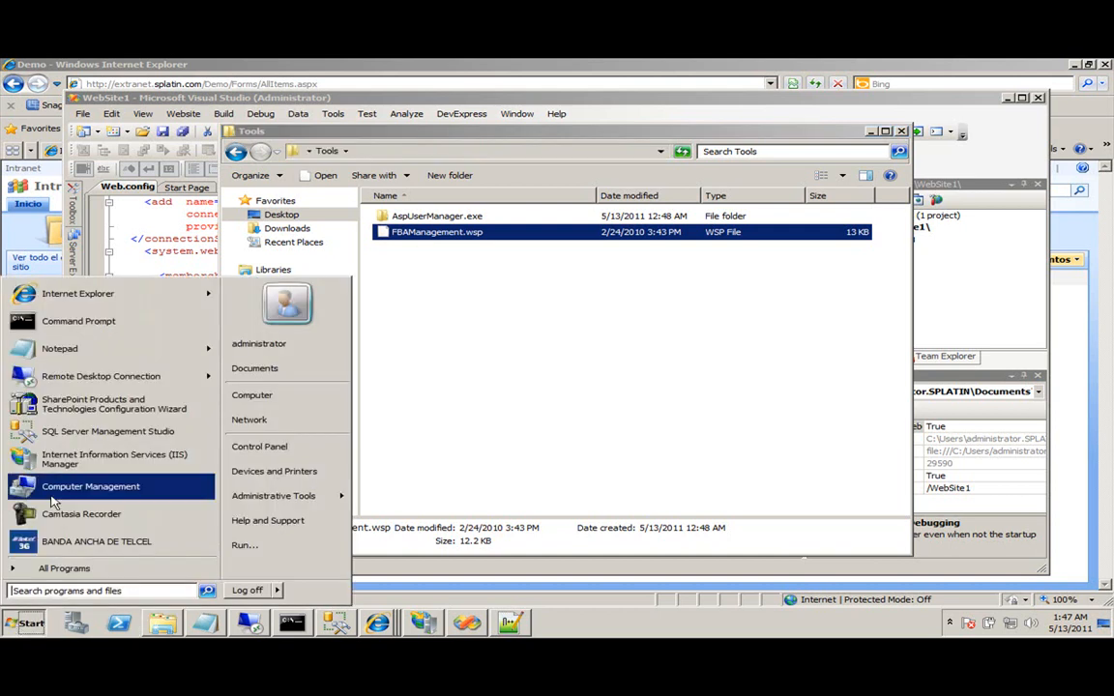
In Command Prompt, change to Program Files\Common Files\Microsoft Shared\Web Server Extensions\12\BIN.
left_click(300, 626)
left_click(298, 624)
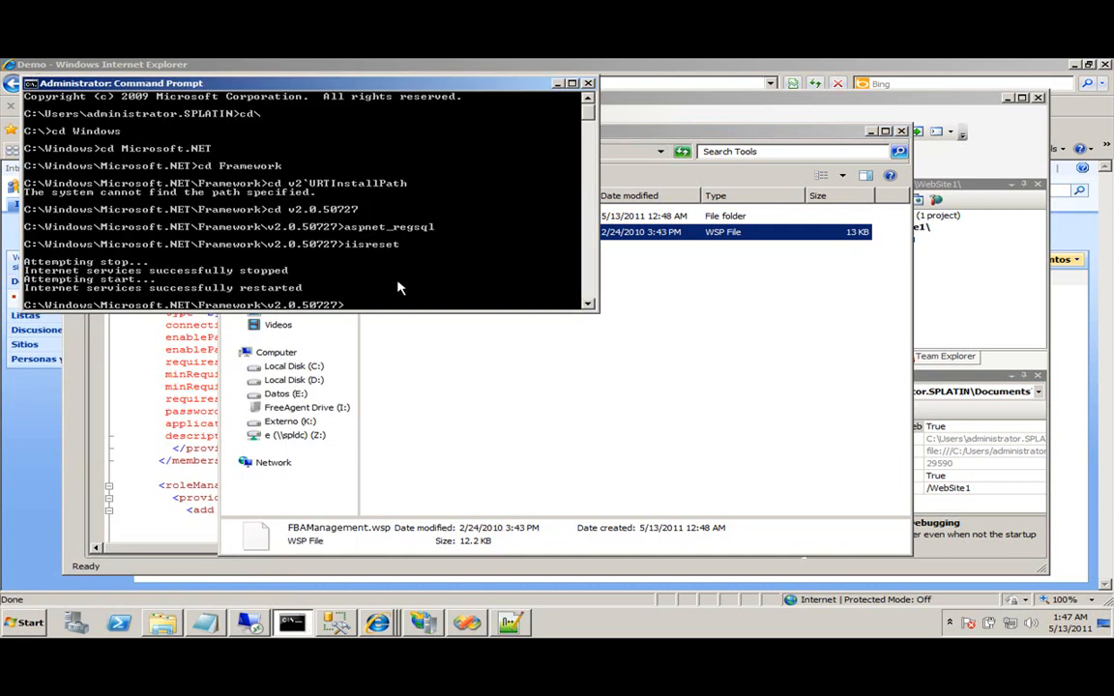
type("cd\\")
key("Return")
type("cd \"Program Files\"")
key("Return")
type("cd \"Common Files\"")
key("Return")
type("cd mi")
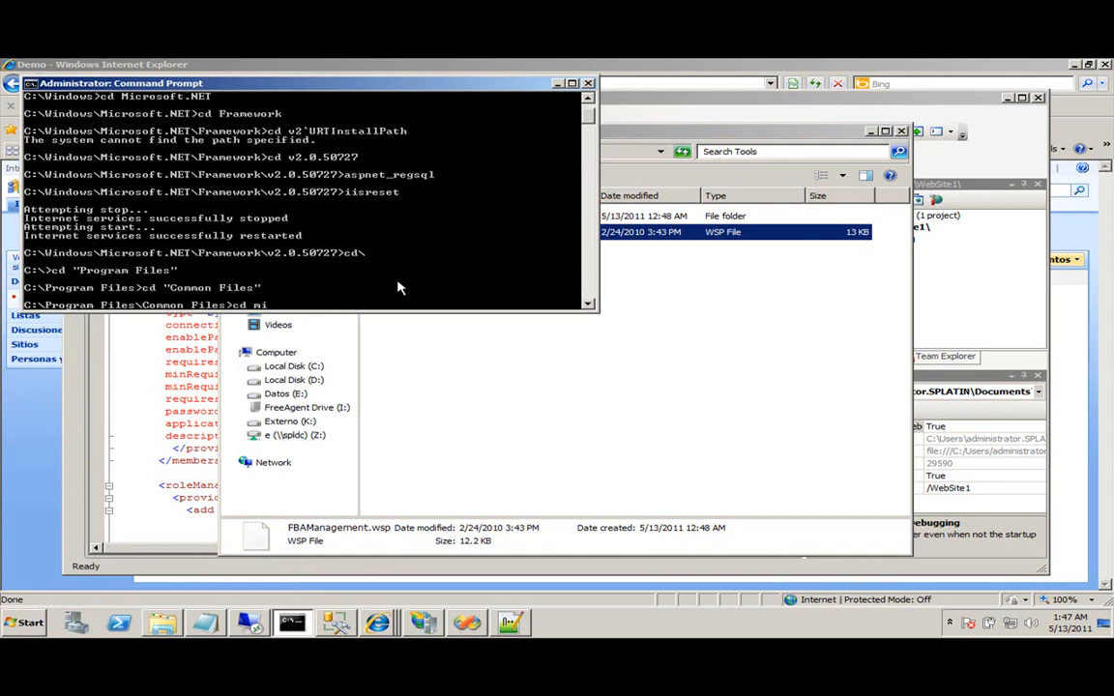
key("Tab")
key("Return")
type("cd w")
key("Tab")
key("Return")
type("cd 12")
key("Return")
type("cd bin")
key("Return")
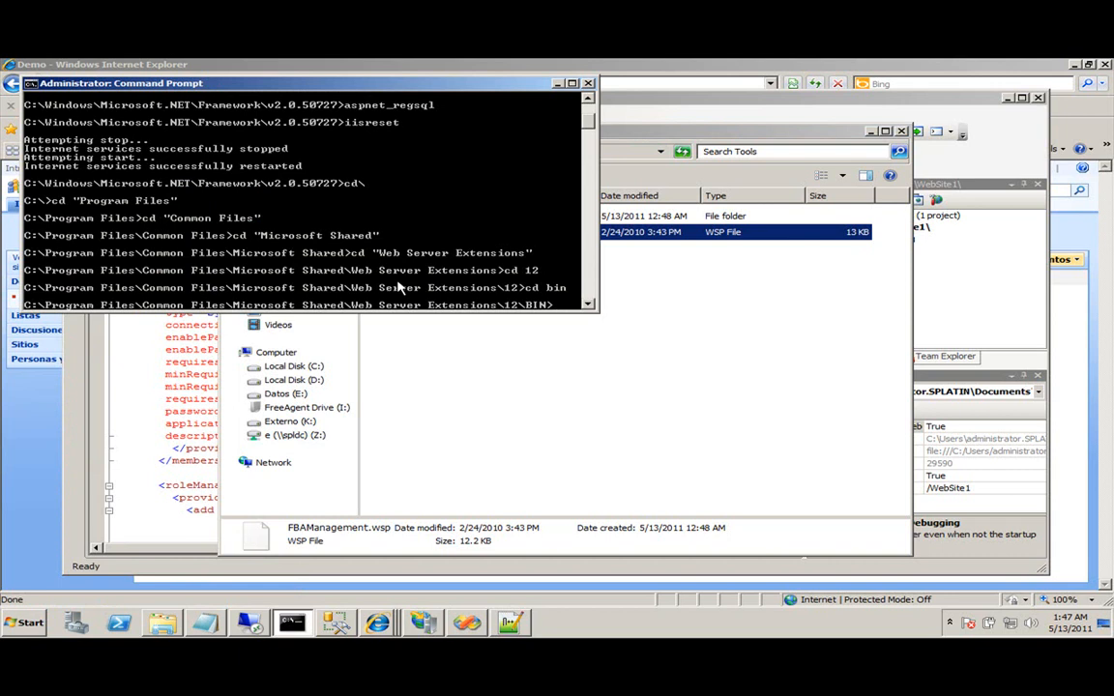
Run stsadm -o addsolution with the pasted Tools path to add FBAManagement.wsp to the farm.
type("stsa")
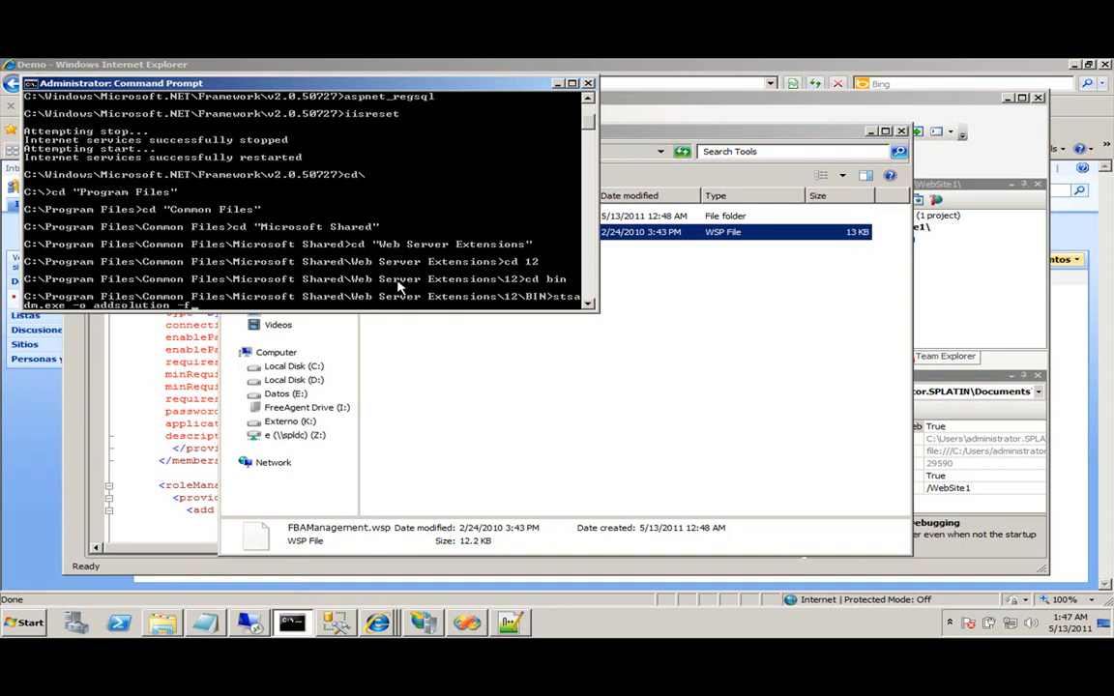
left_click(29, 84)
mouse_move(72, 186)
left_click(141, 212)
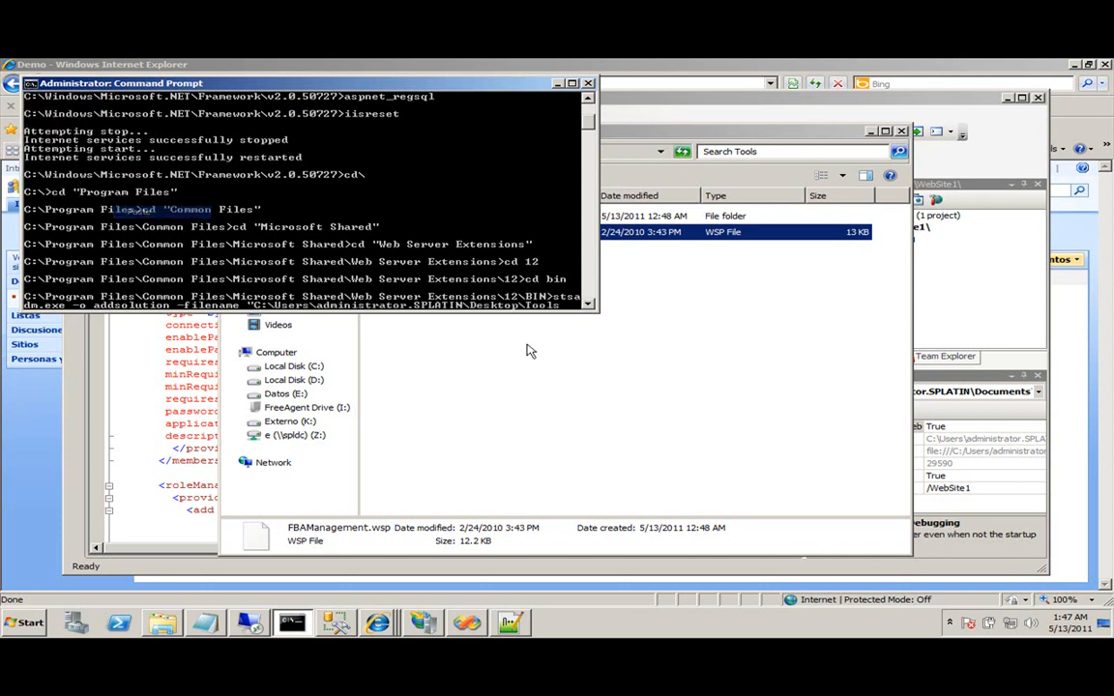
type("FBAManagement.wsp\"")
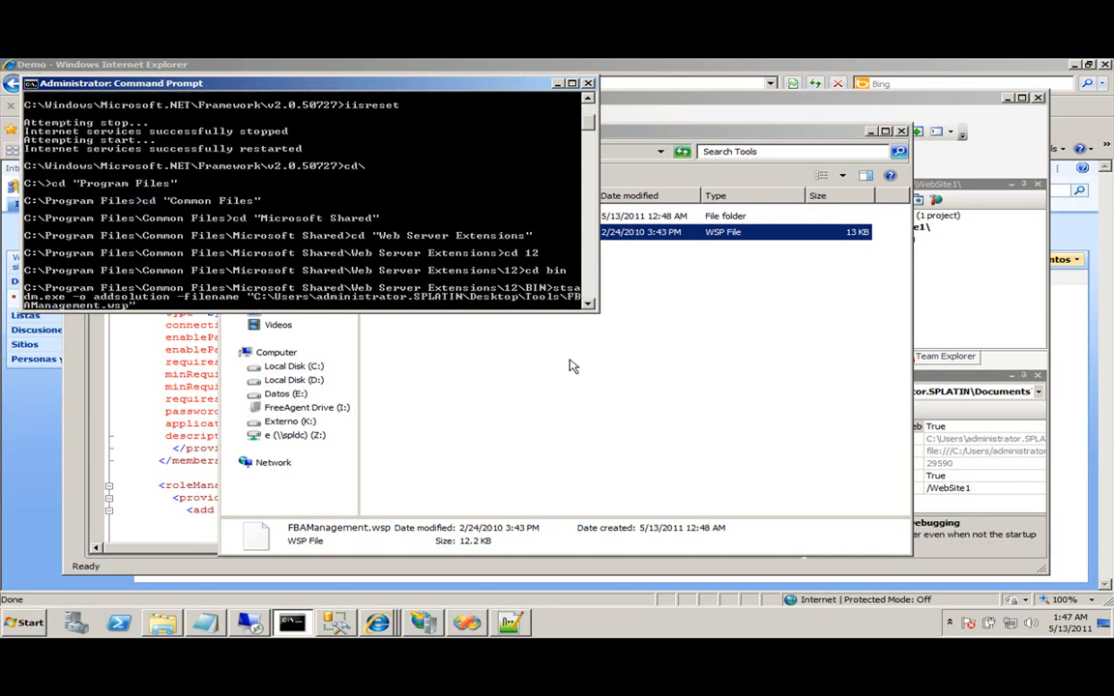
key("Return")
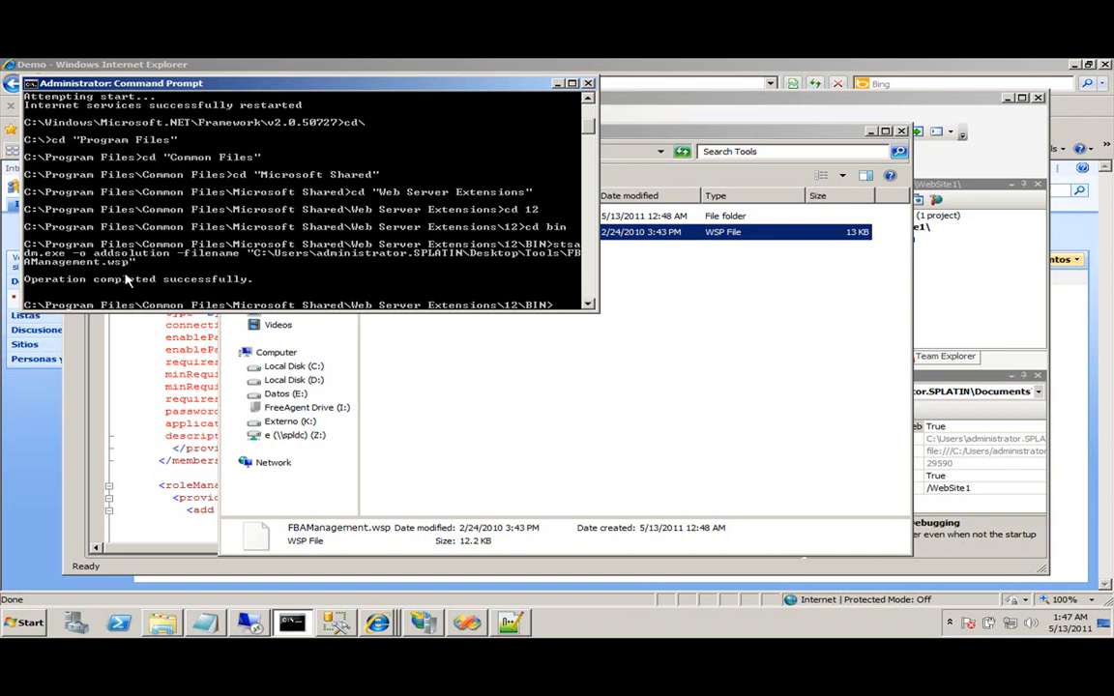
Bring the Policy for Web Application browser window back to the front.
left_click(39, 536)
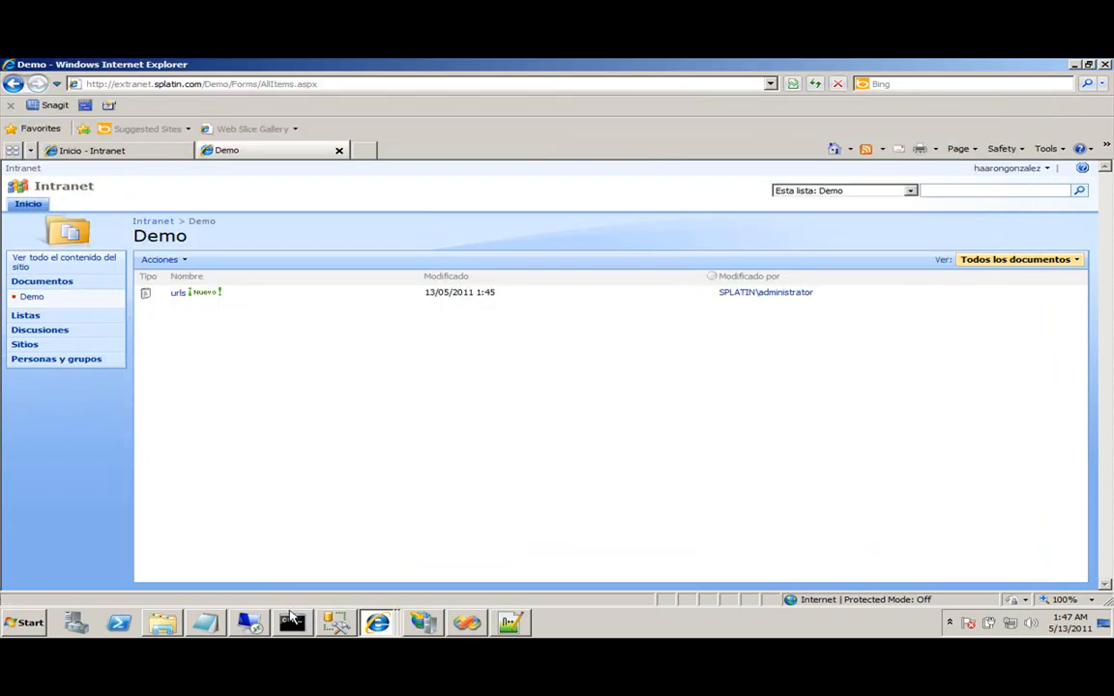
left_click(348, 613)
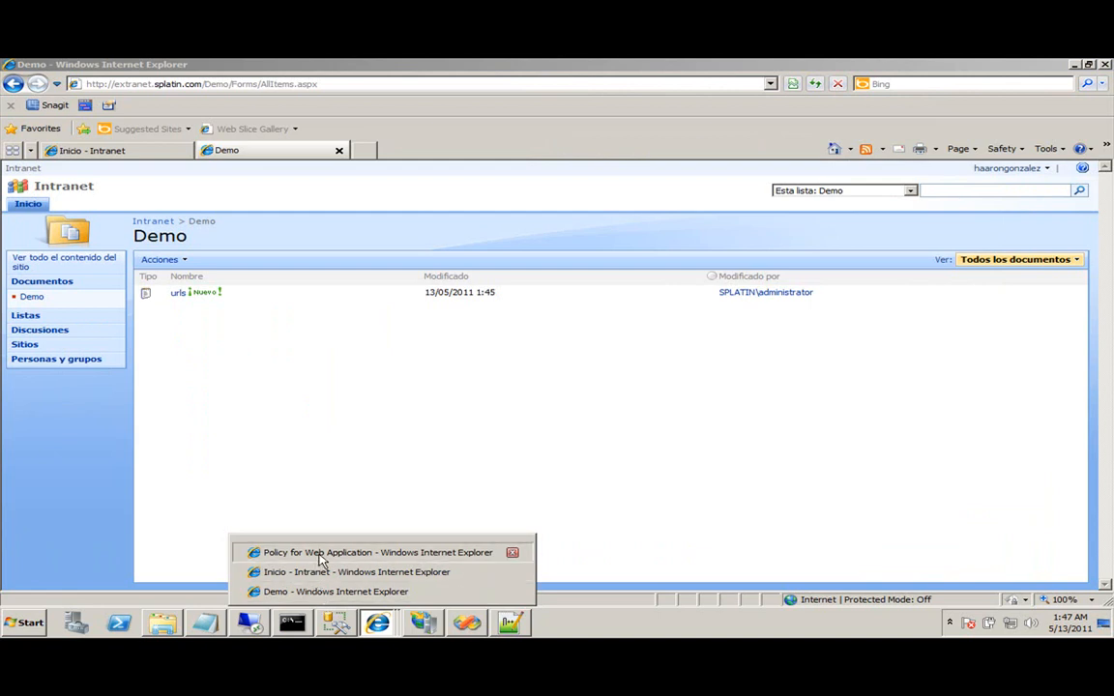
left_click(319, 479)
Deploy fbamanagement.wsp now from Operations > Solution Management so it is globally deployed.
left_click(77, 205)
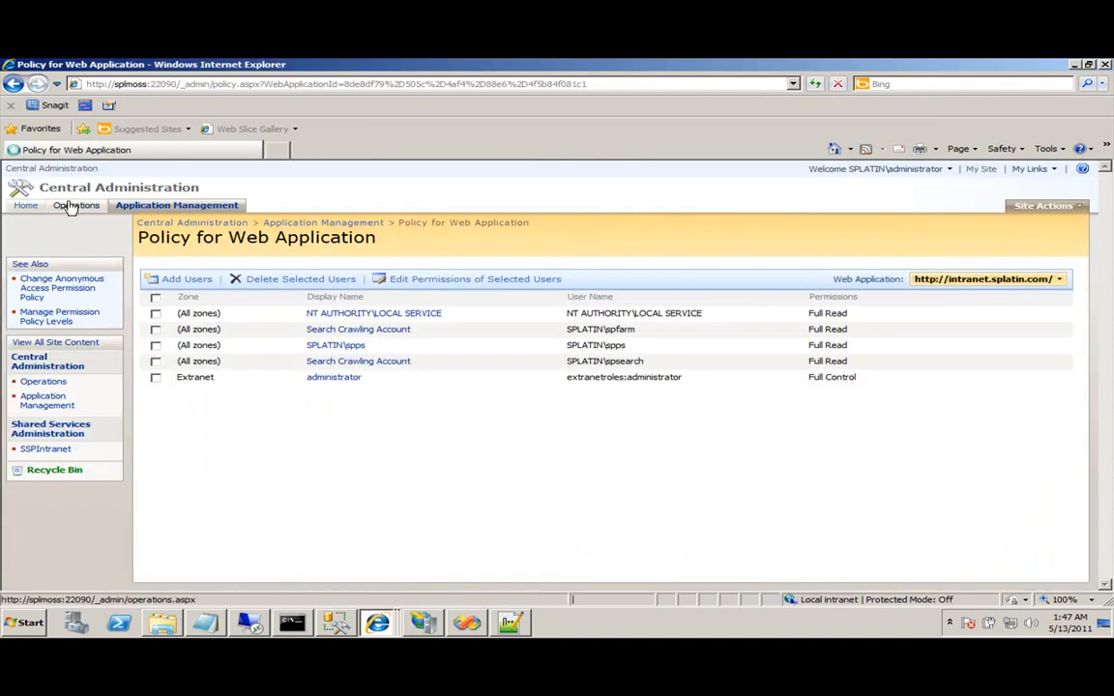
left_click(669, 421)
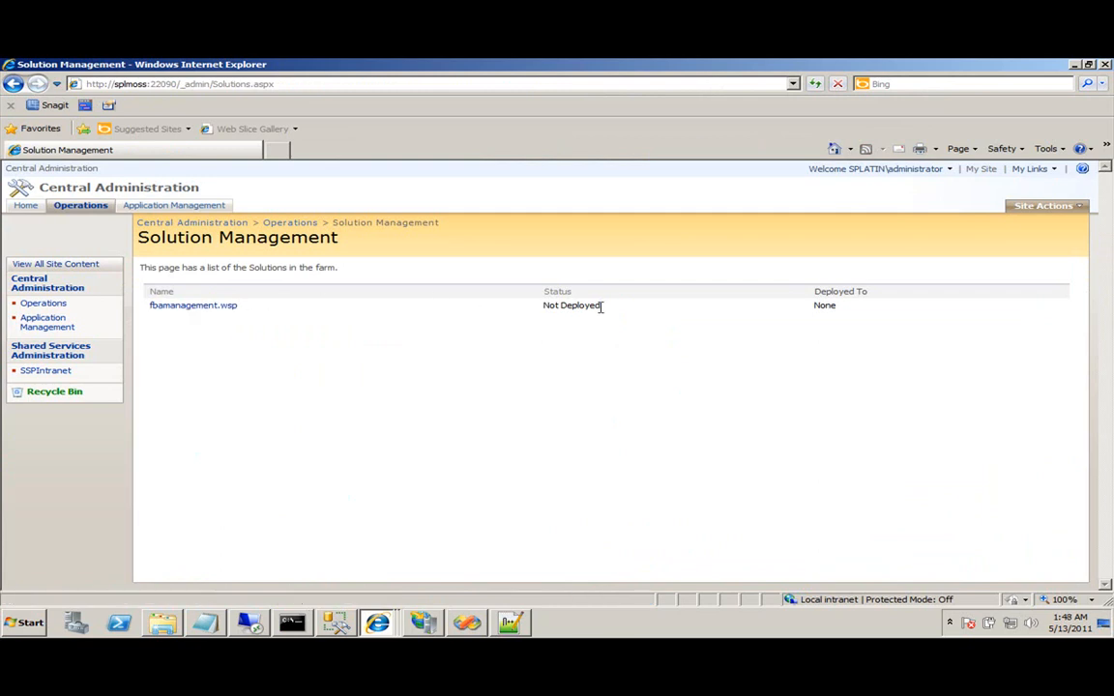
left_click_drag(609, 313, 525, 317)
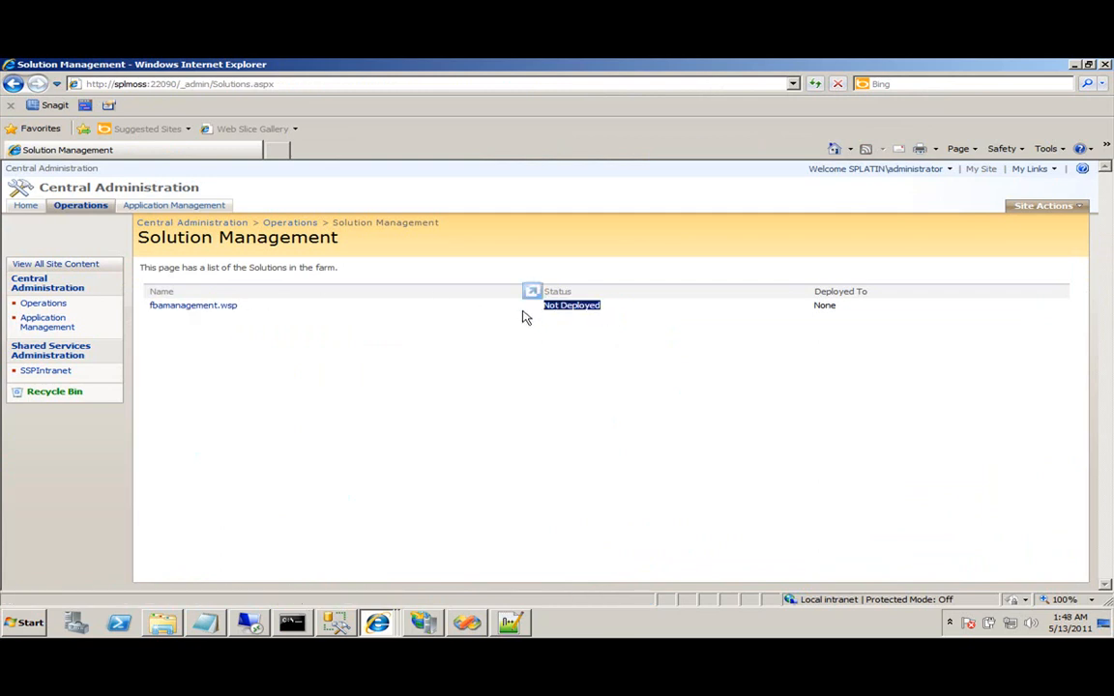
left_click(221, 307)
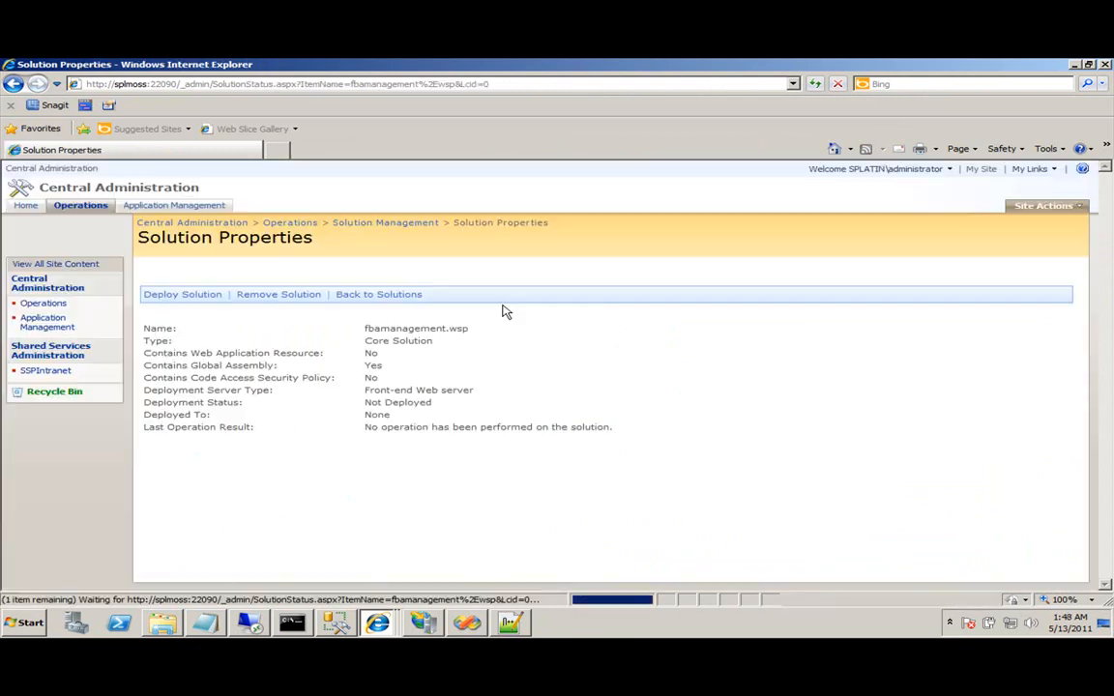
left_click(207, 299)
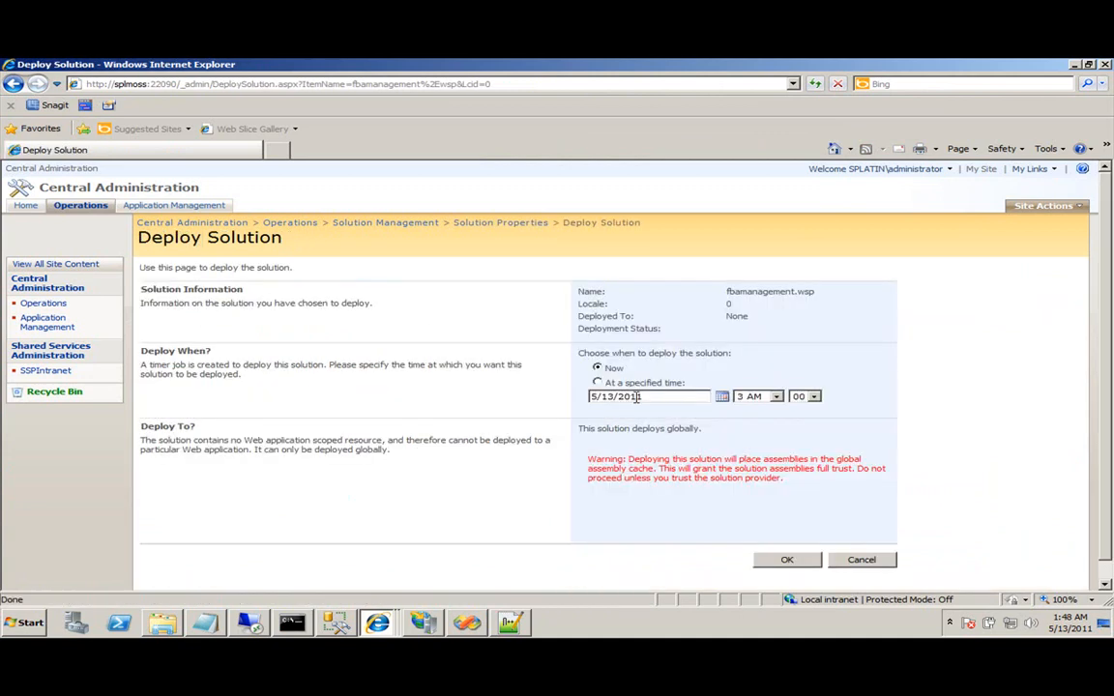
left_click(787, 563)
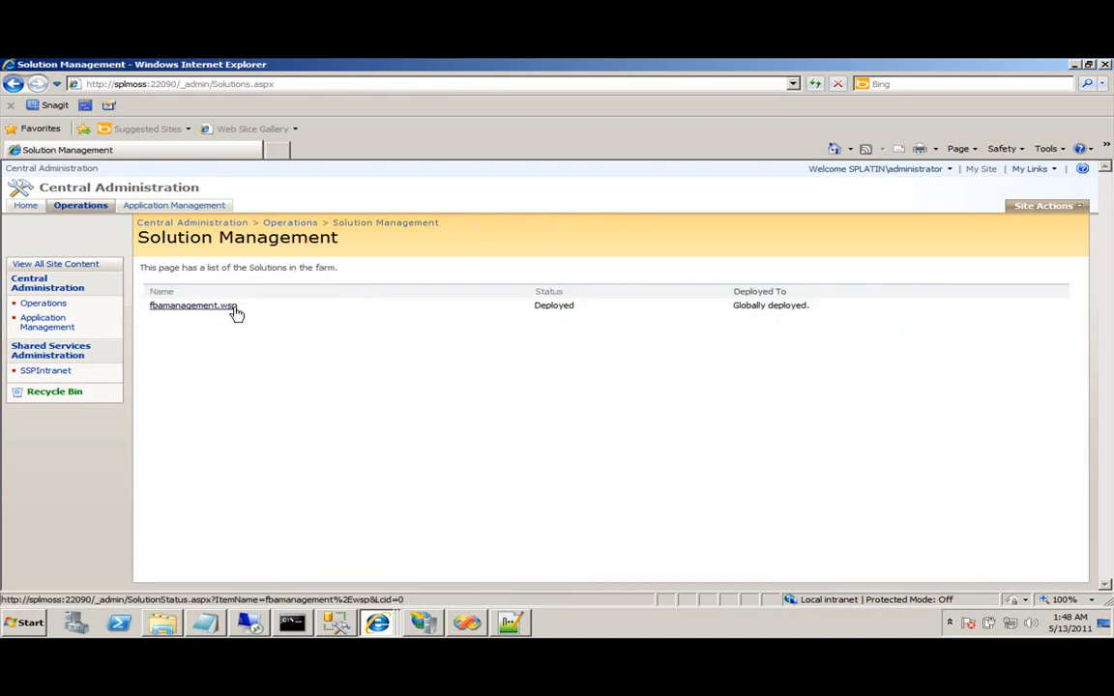
mouse_move(378, 622)
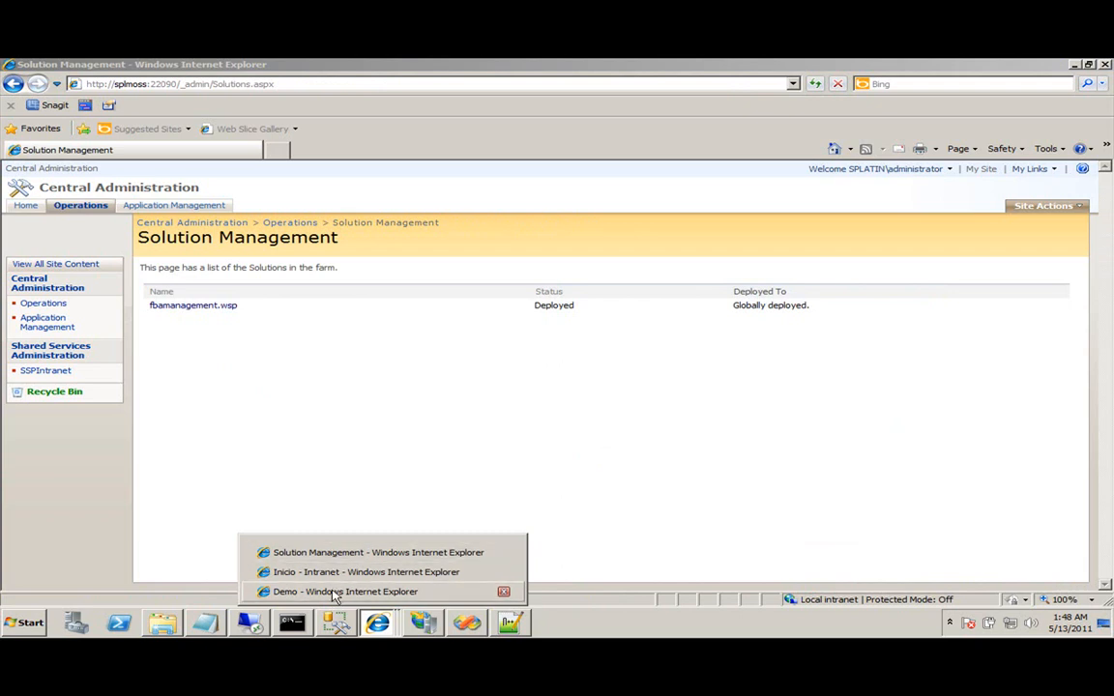
Switch to the Inicio - Intranet window and open its Site Features page.
left_click(333, 592)
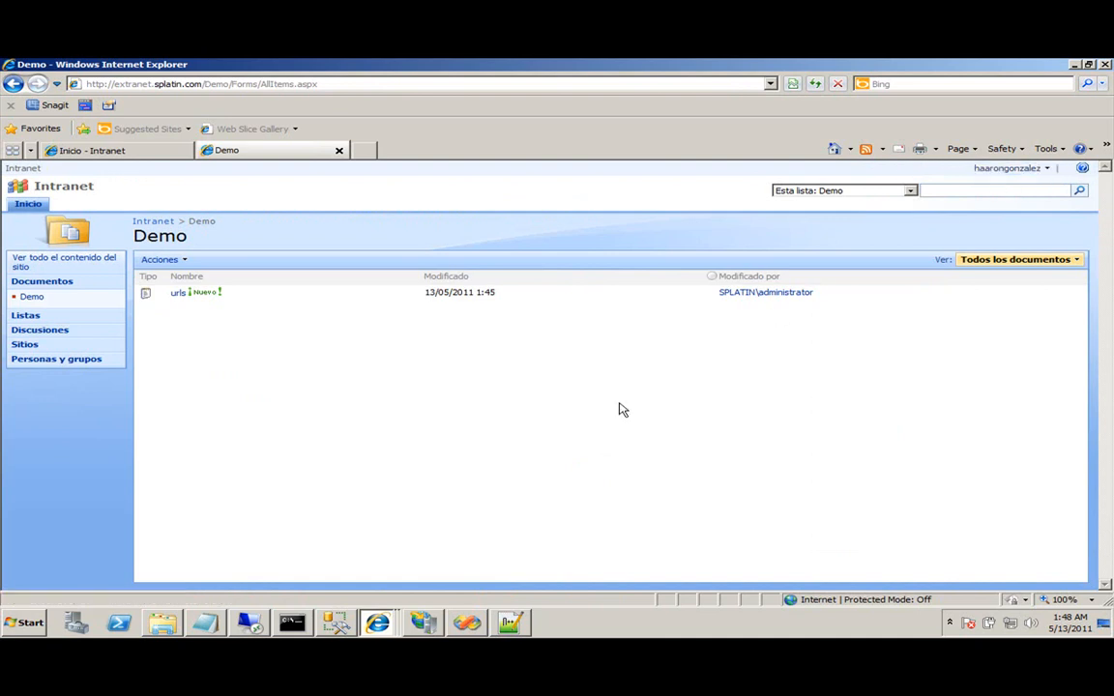
left_click(377, 622)
left_click(334, 569)
left_click(1030, 206)
left_click(982, 306)
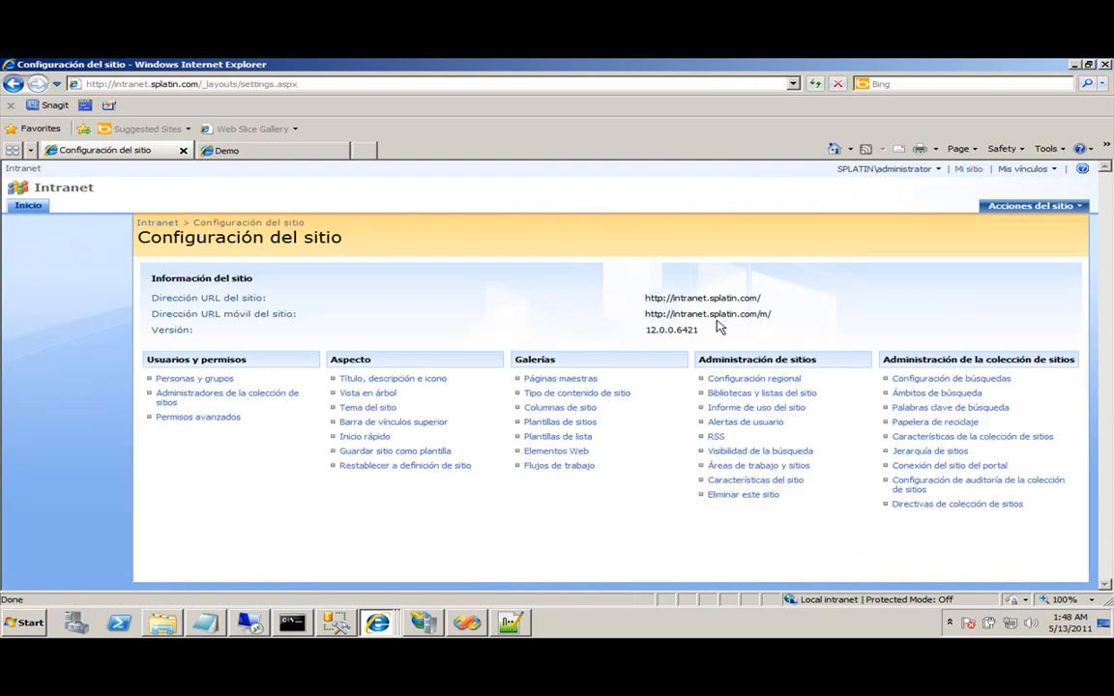
left_click(778, 482)
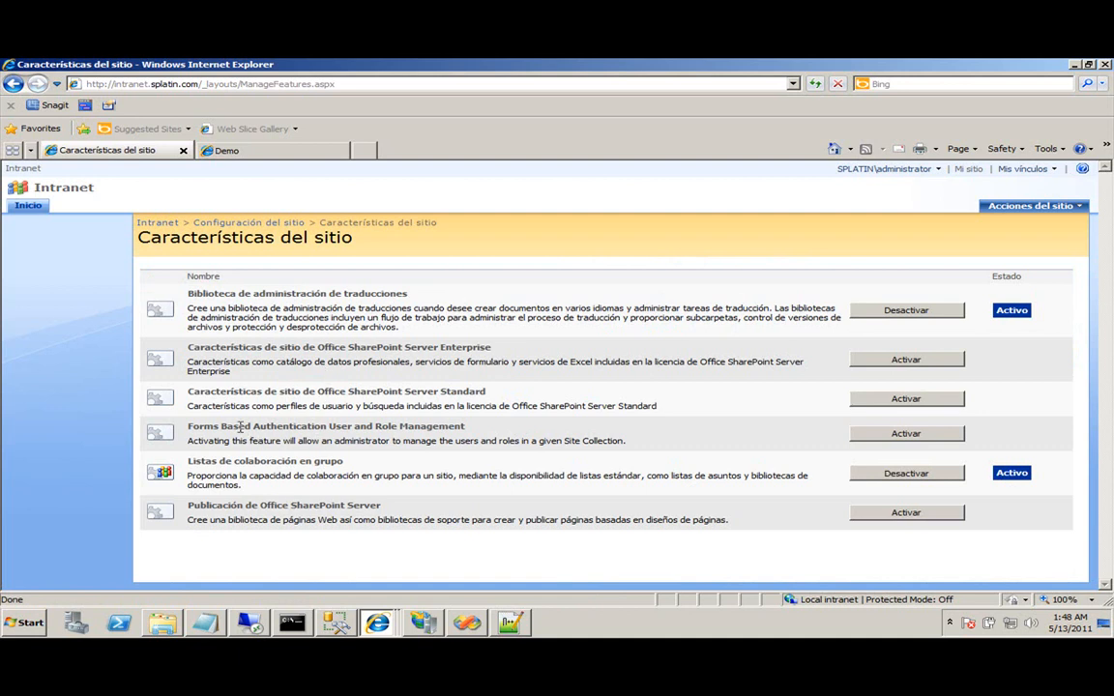
Activate the Forms Based Authentication feature, then return to Configuración del sitio.
left_click_drag(224, 426, 465, 427)
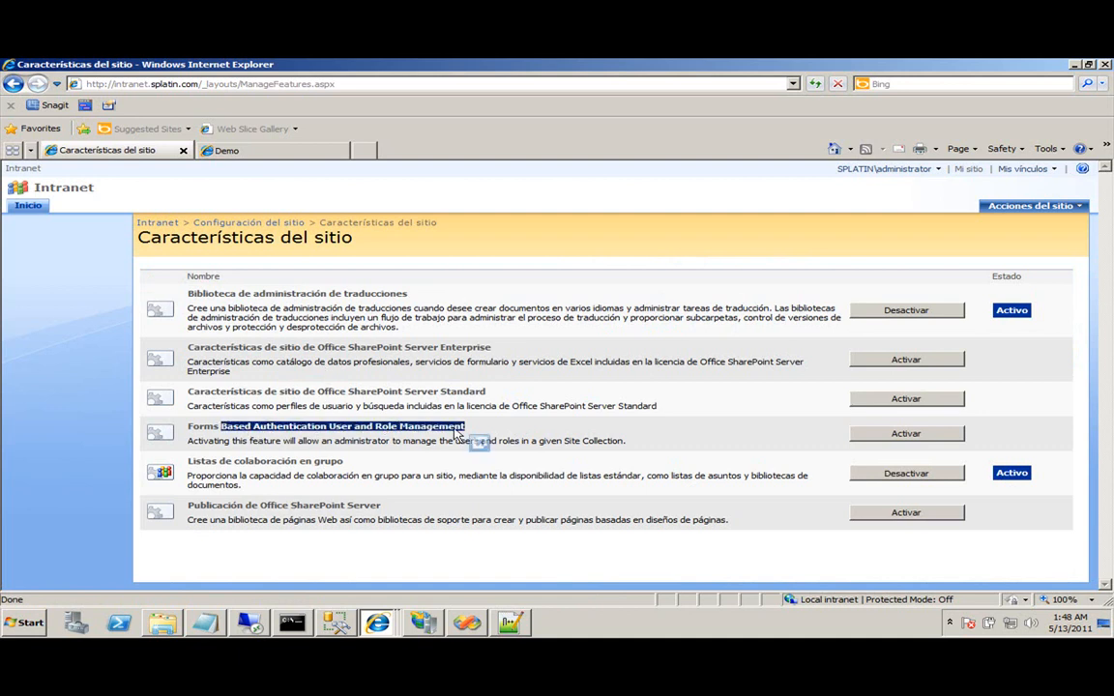
left_click(864, 433)
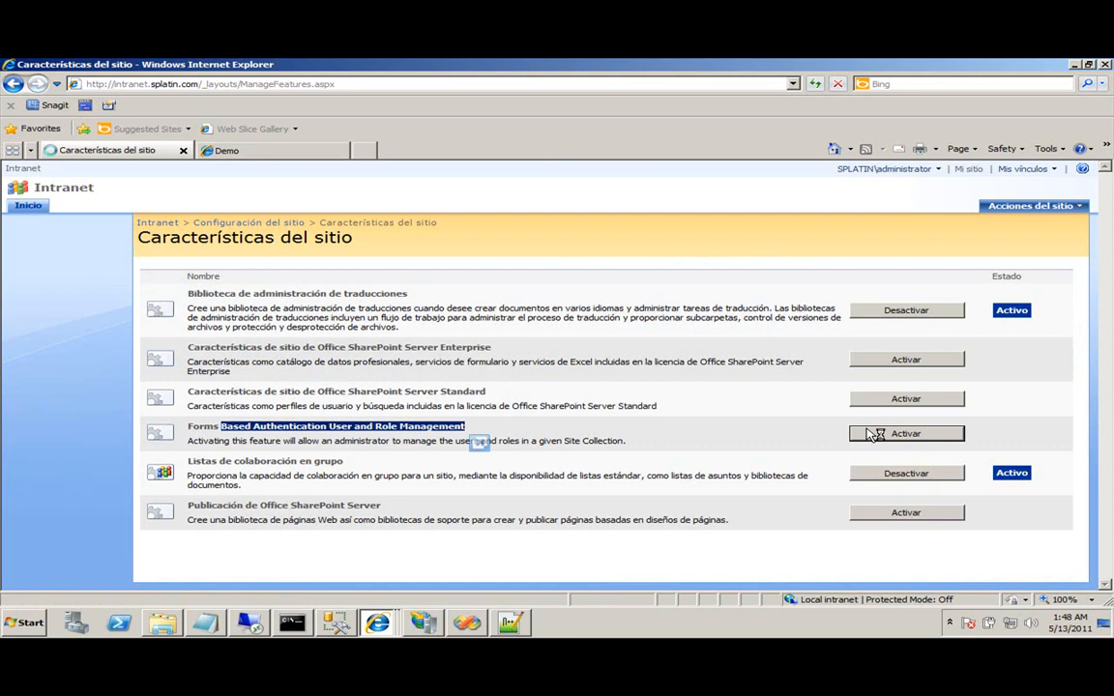
left_click(991, 206)
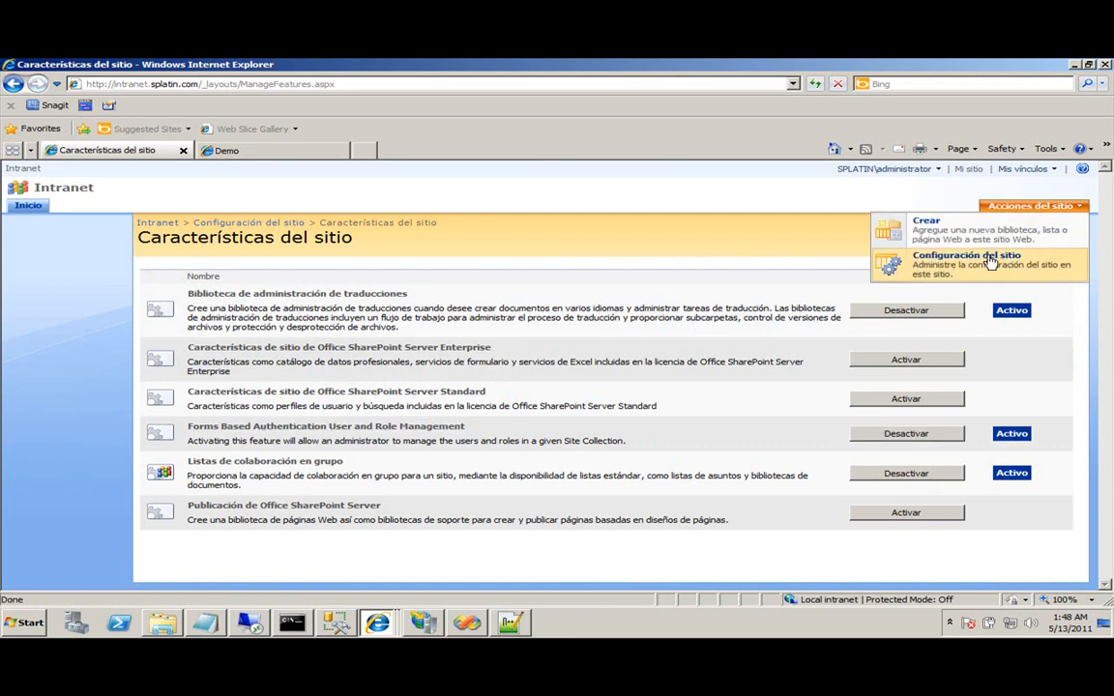
left_click(988, 256)
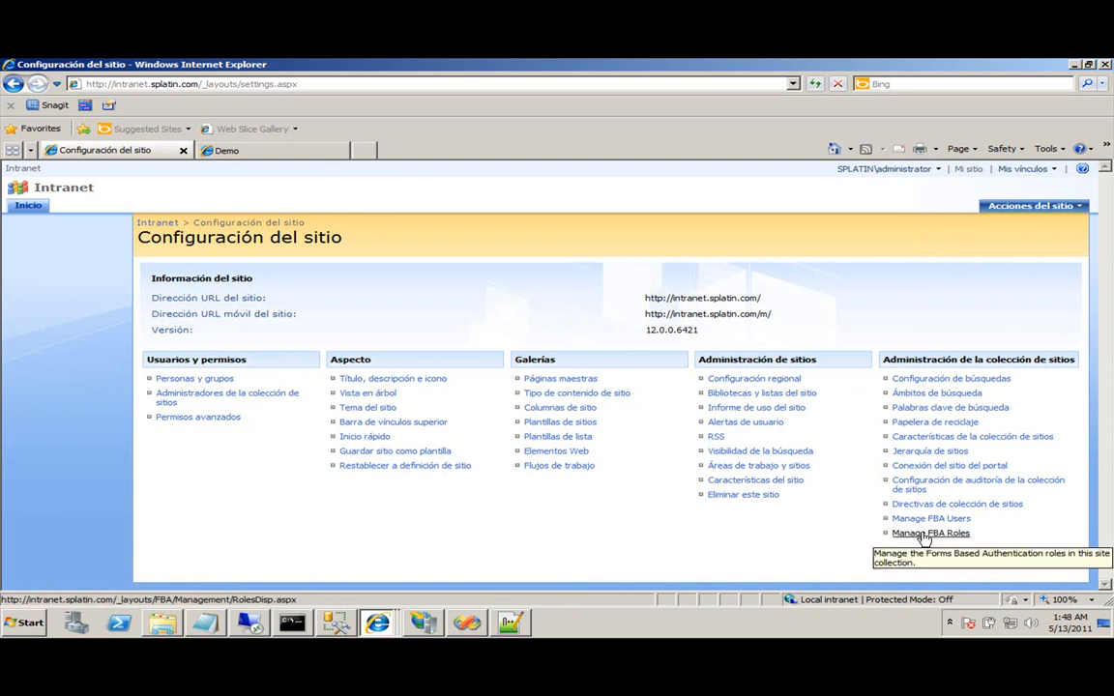
Open Manage FBA Users and start a New User form.
left_click(923, 519)
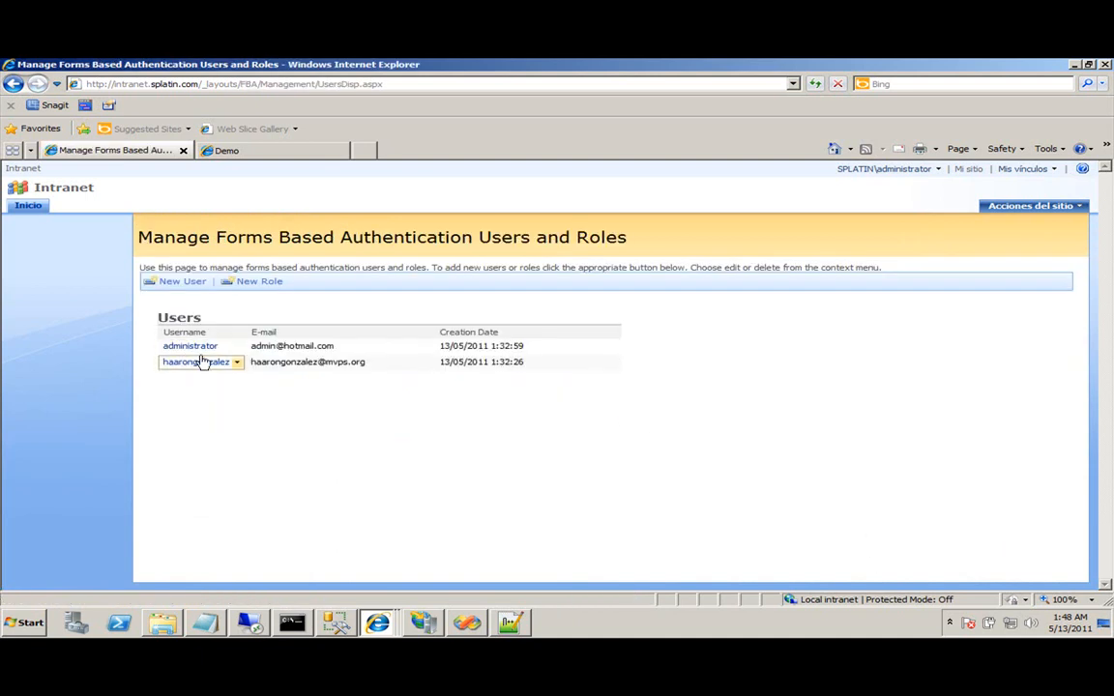
left_click(174, 288)
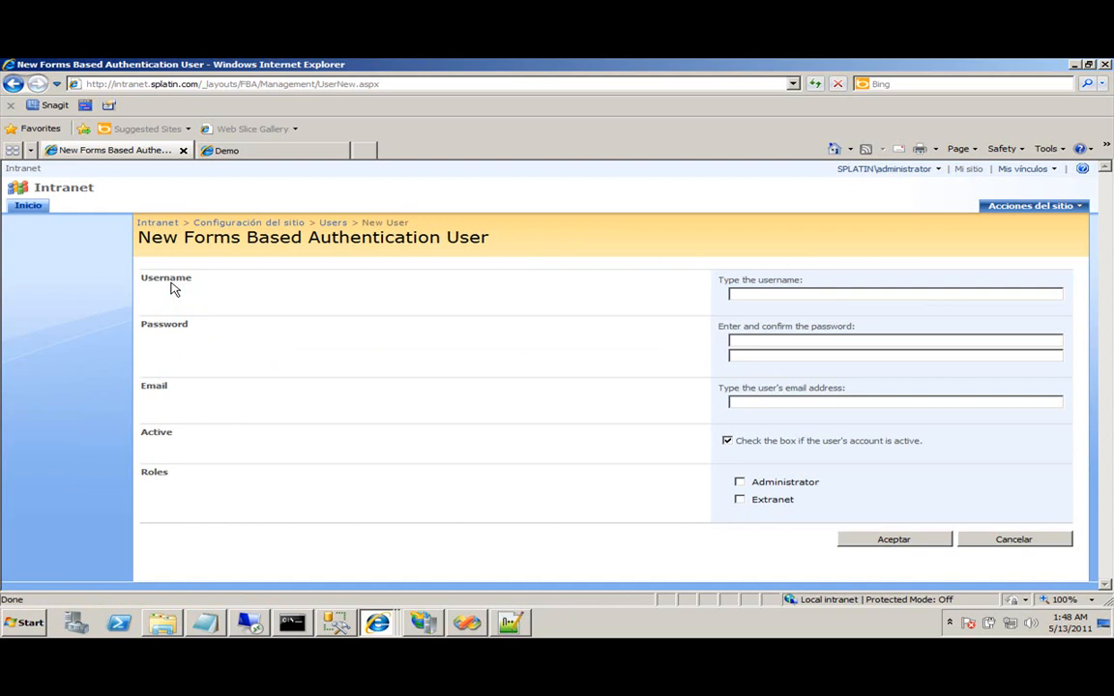
left_click(1041, 540)
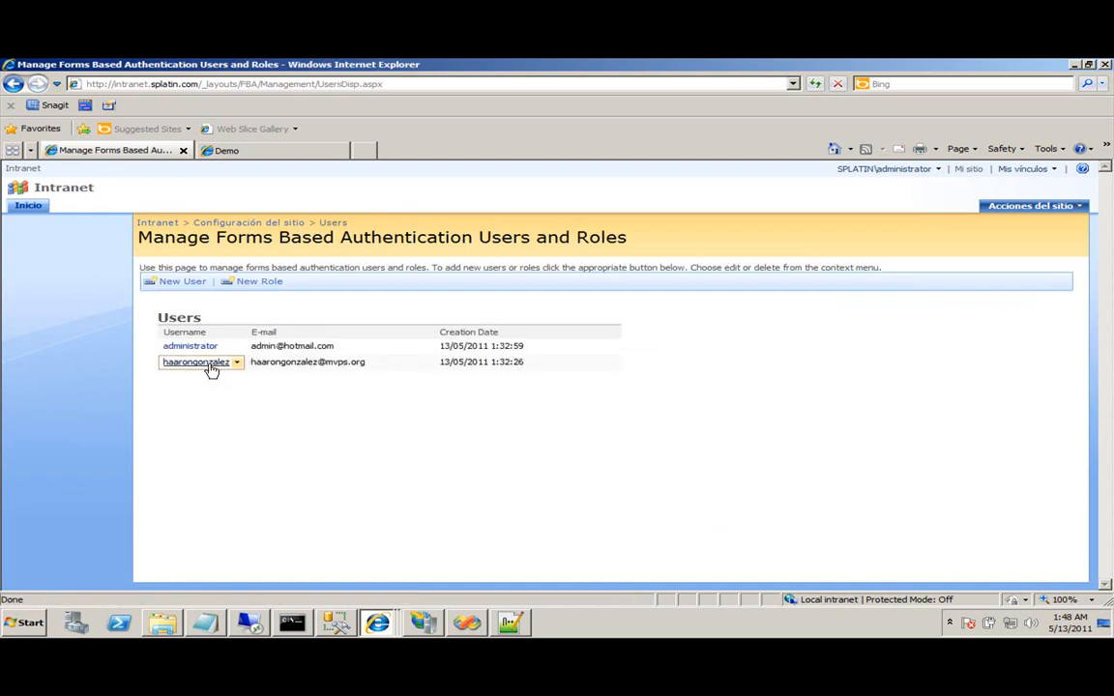
left_click(237, 362)
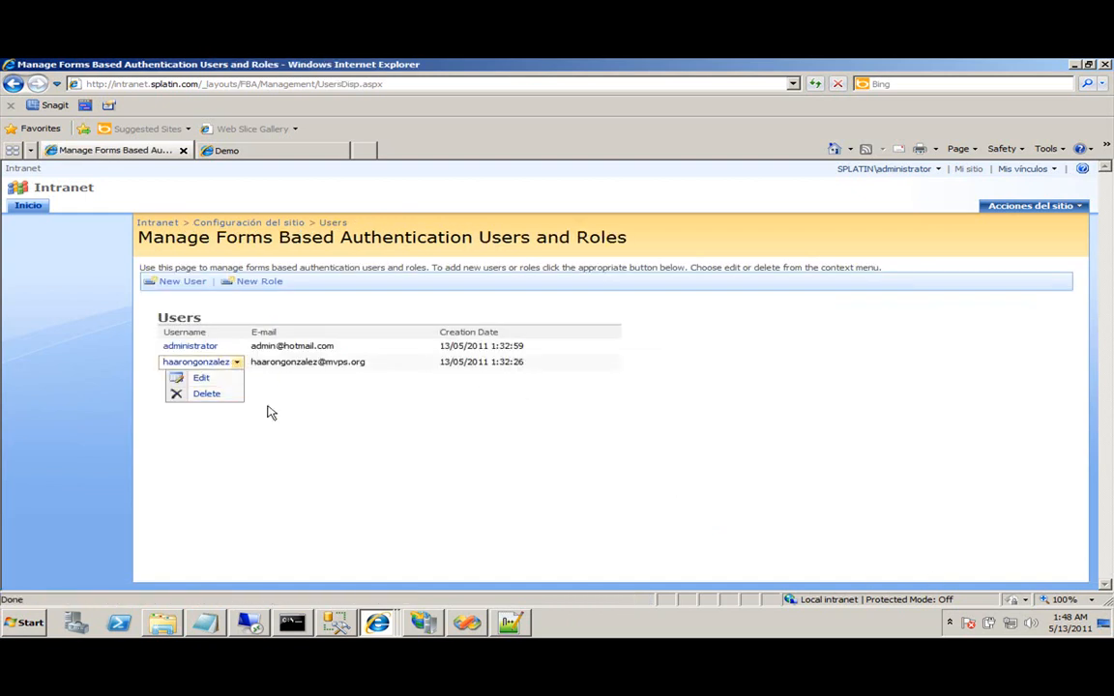
left_click(180, 283)
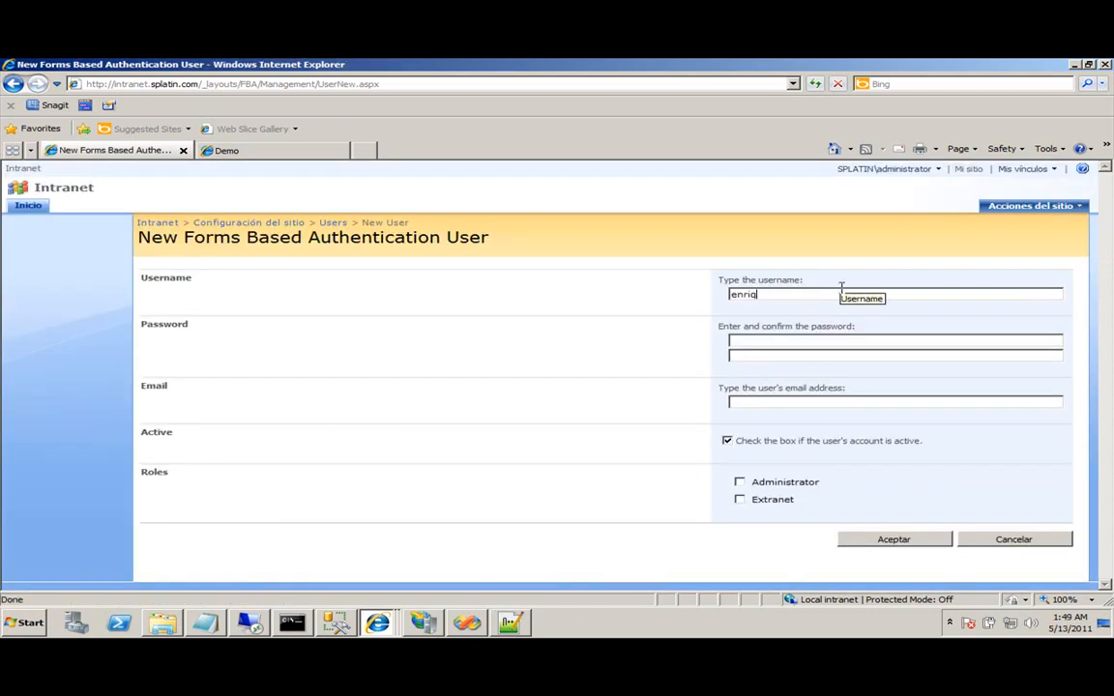
Enter the new user's username, password and e-mail, tick the Extranet role, and save.
key("Tab")
type("•")
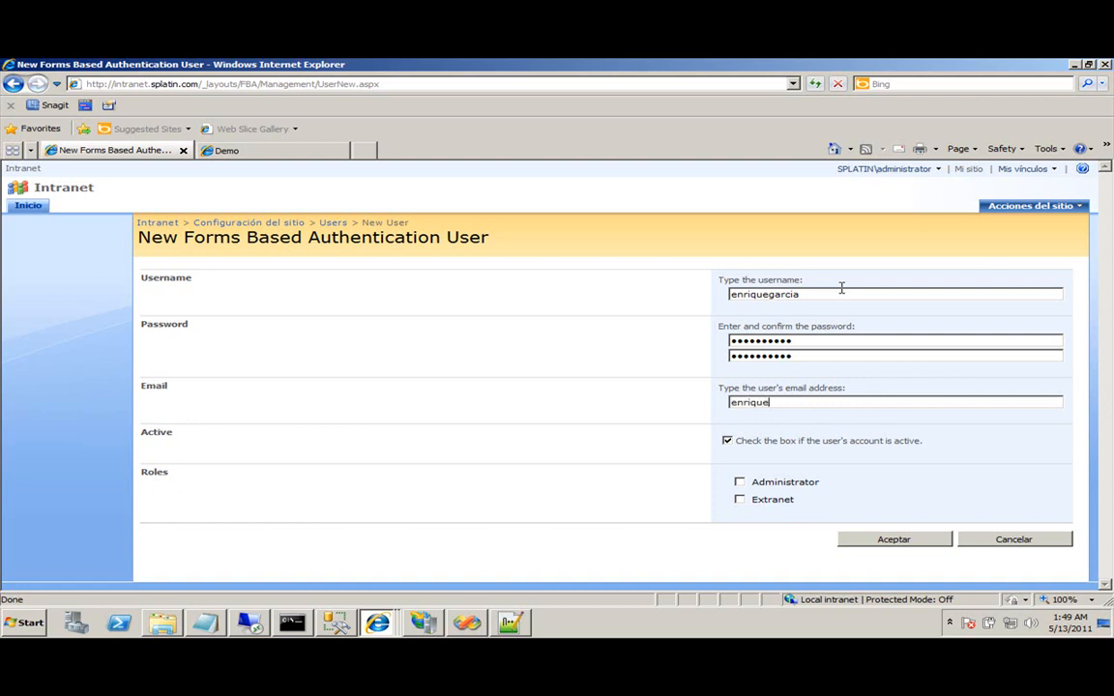
type("l.com")
key("Tab")
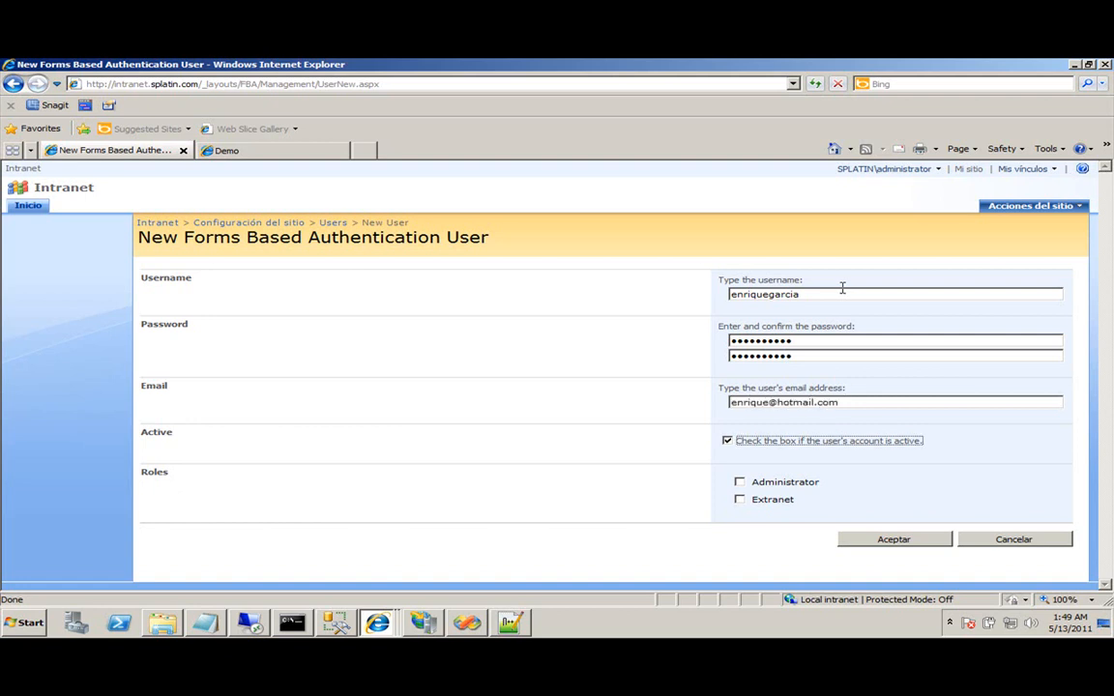
left_click(747, 499)
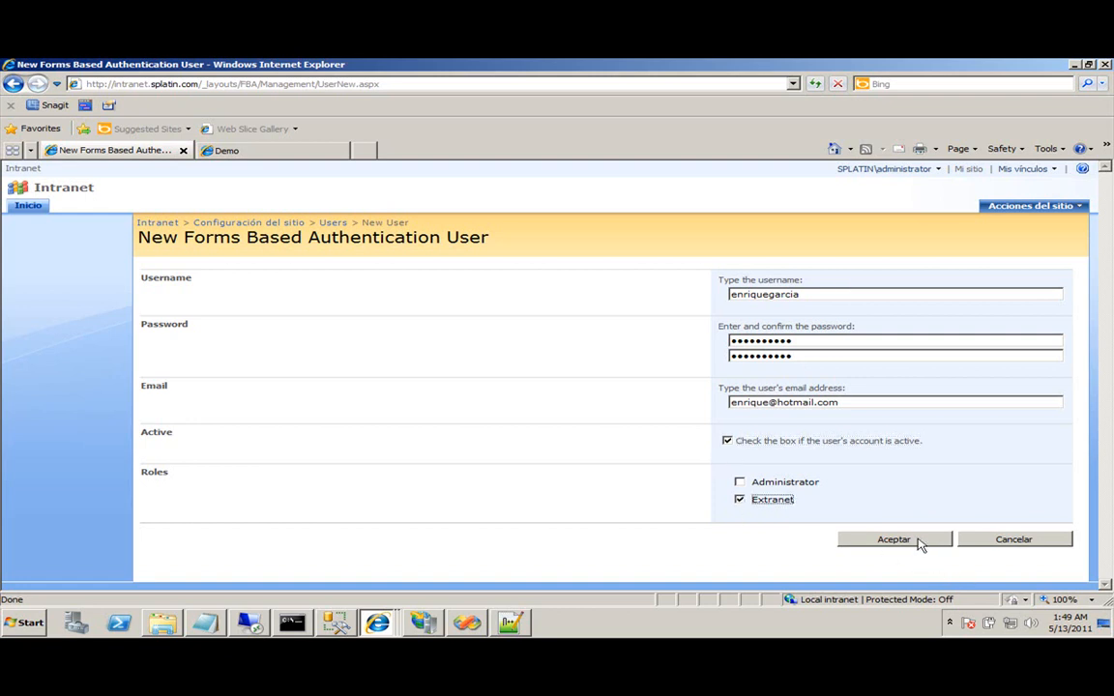
left_click(916, 542)
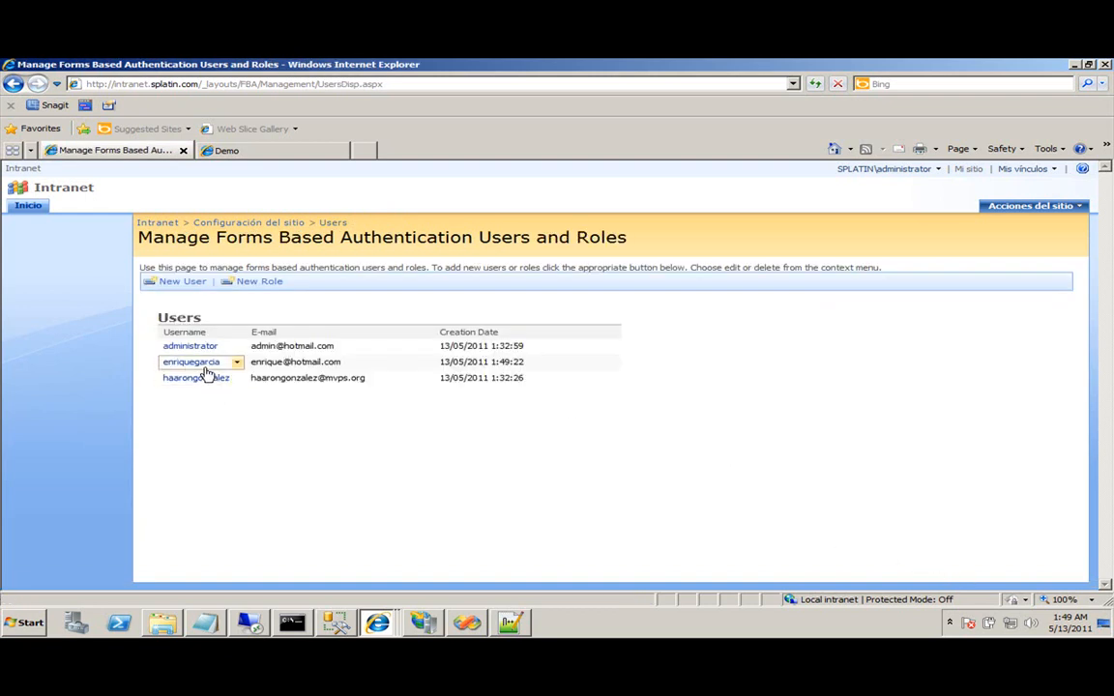
left_click(278, 153)
Sign in to the extranet as the new FBA user, visit the Demo library, then return to Inicio.
left_click(978, 168)
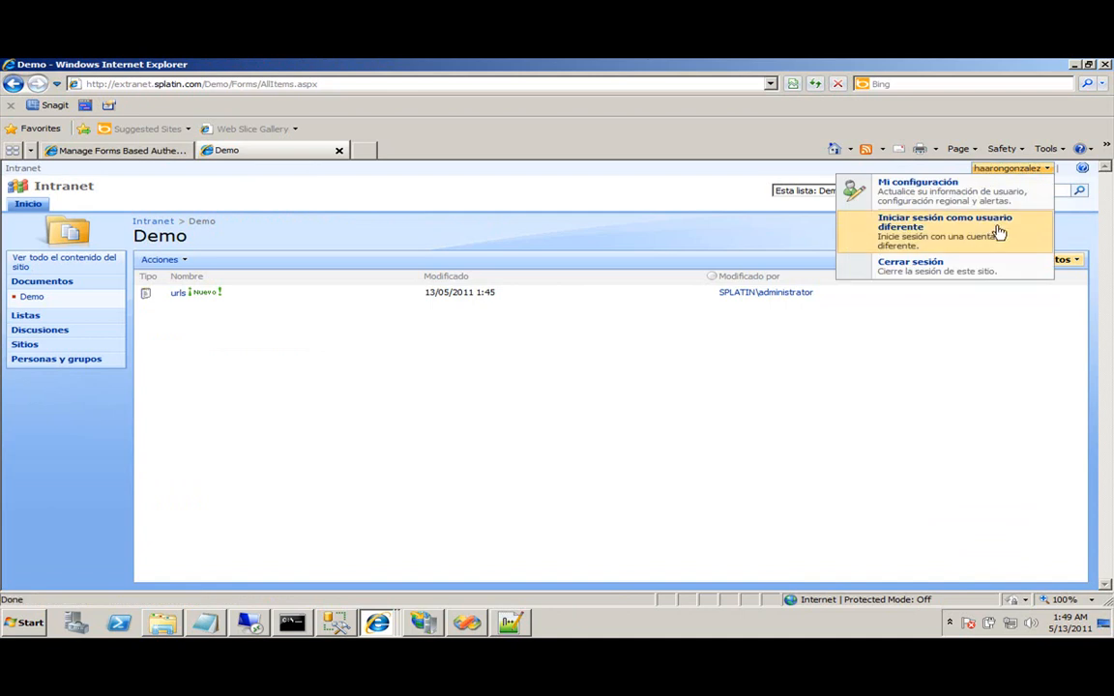
left_click(962, 257)
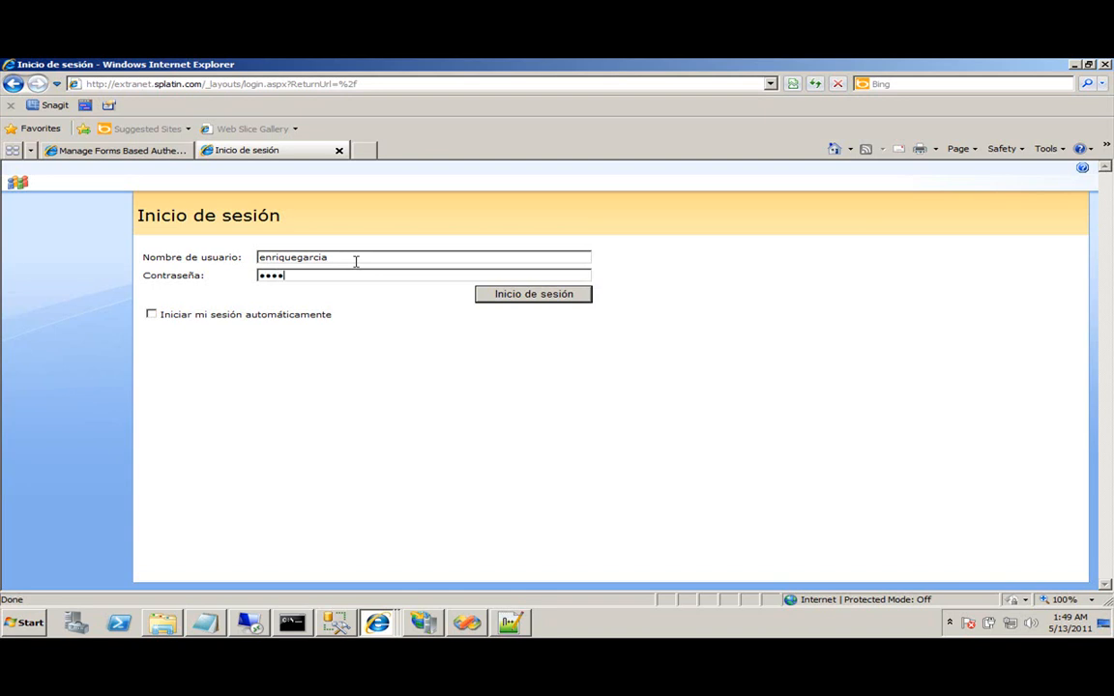
type("d1")
left_click(495, 299)
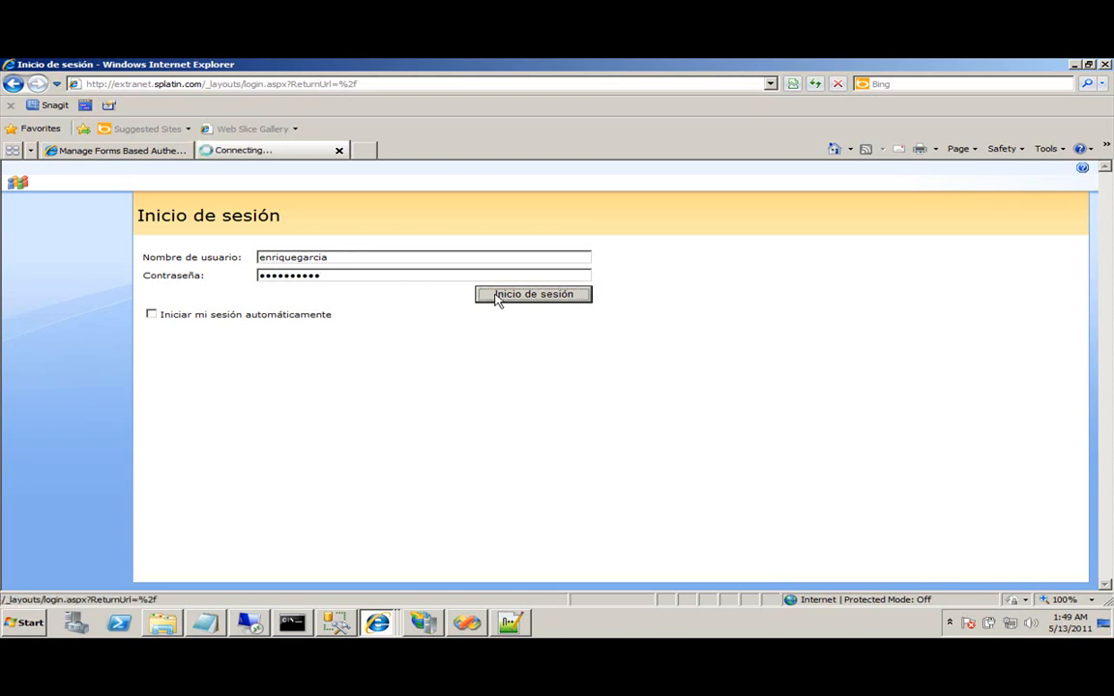
left_click(1010, 169)
left_click(436, 355)
left_click(31, 265)
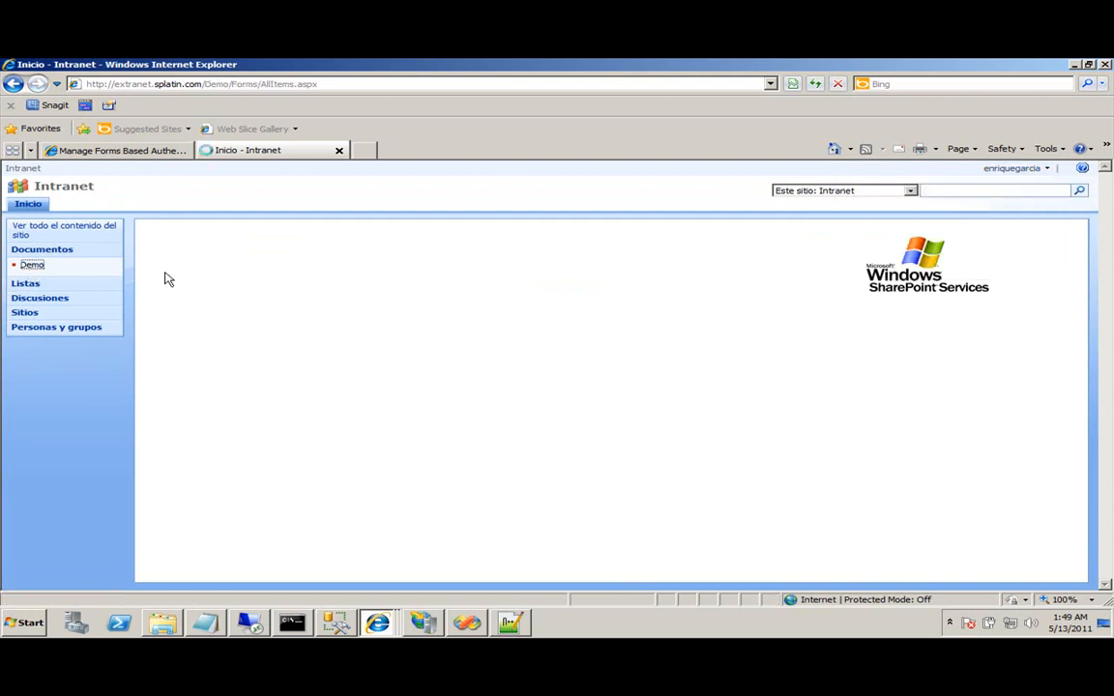
mouse_move(408, 297)
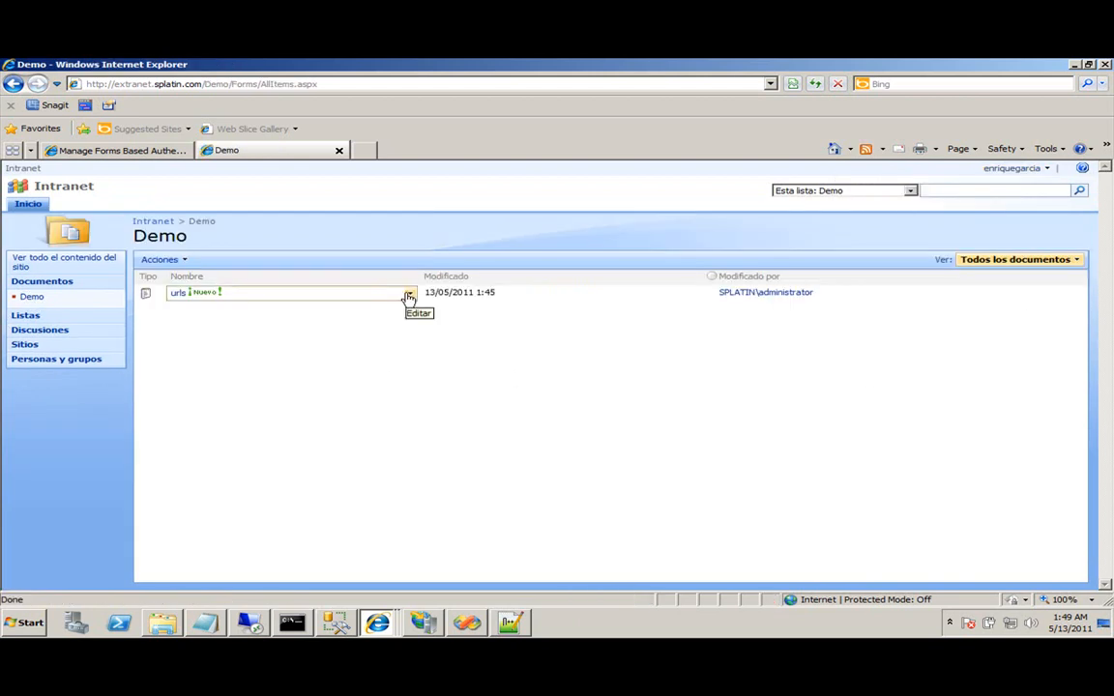
left_click(28, 203)
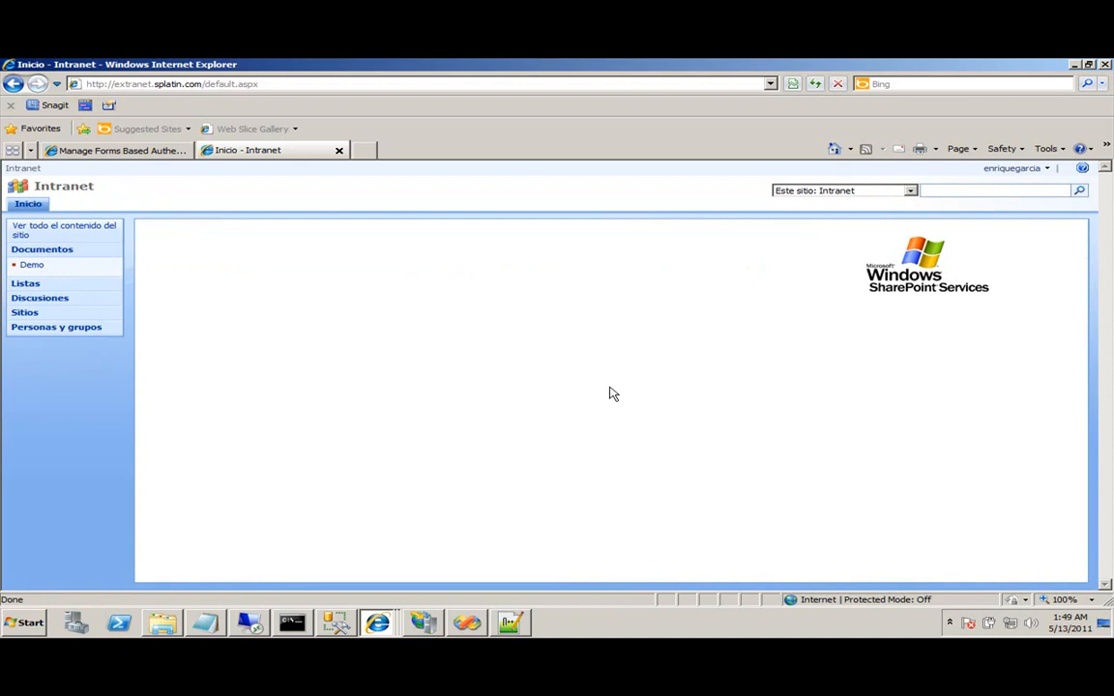
In a new tab, search Google for 'sharepoint dual authentication'.
left_click(362, 150)
type("www.google.com")
key("Return")
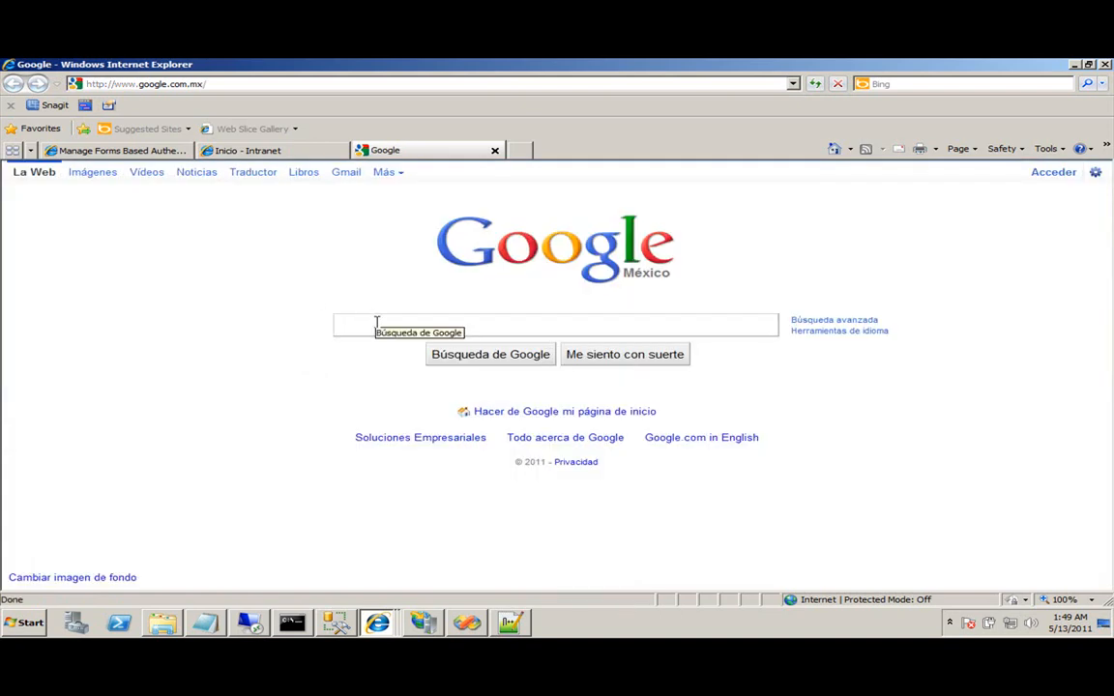
left_click(377, 324)
type("sharep")
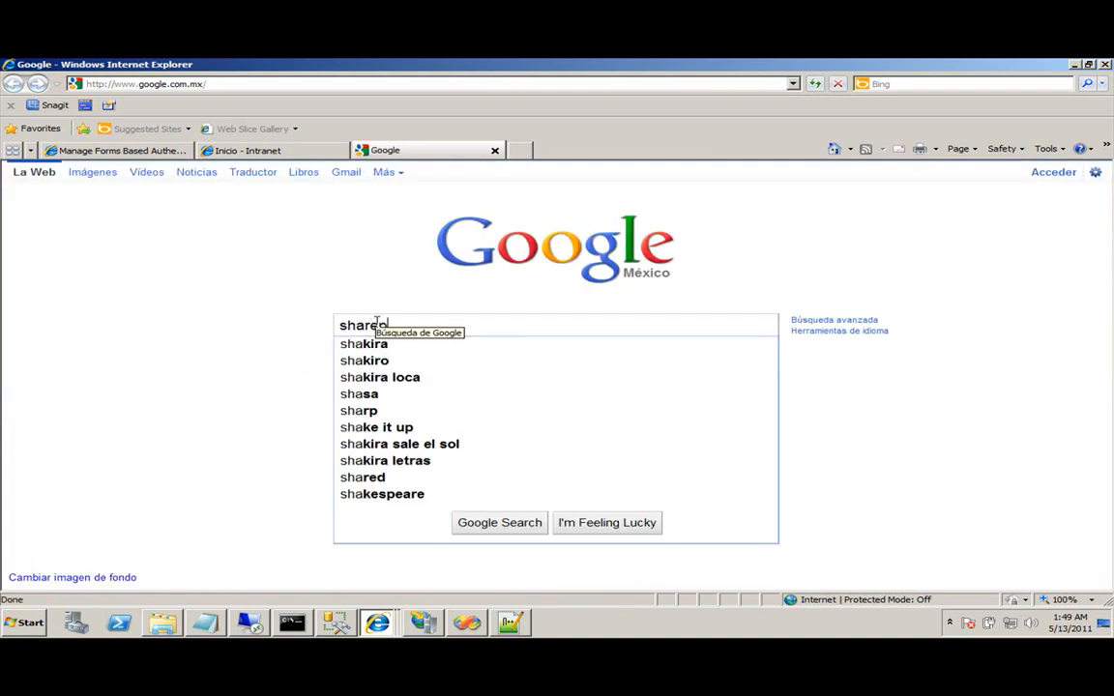
type("oint dual authentication")
key("Return")
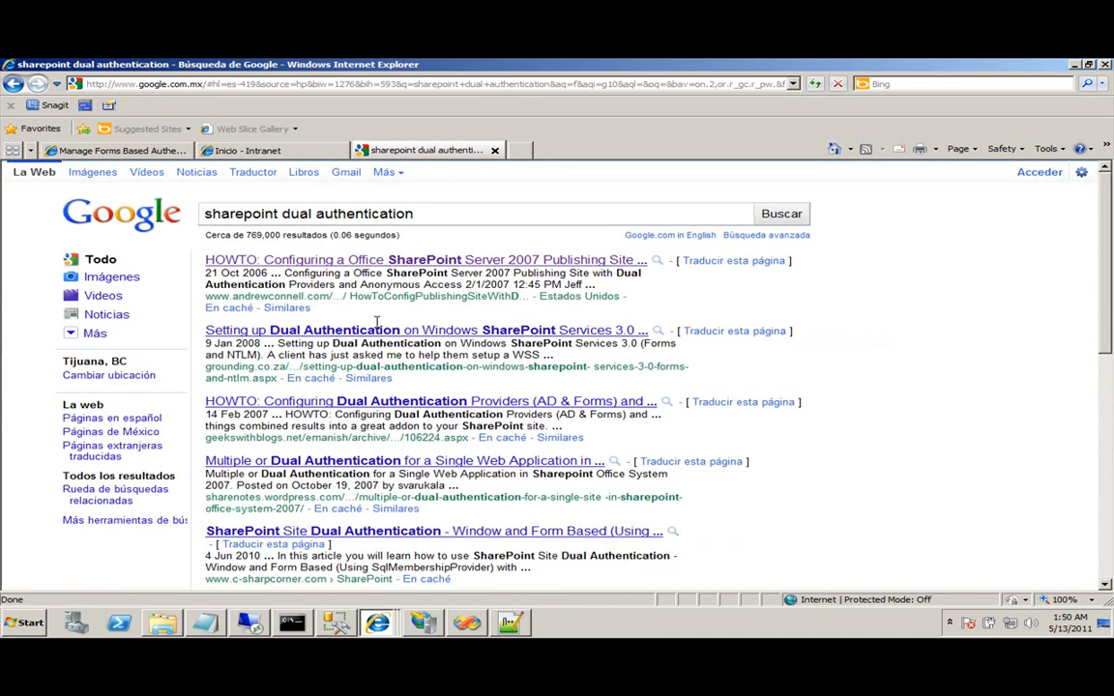
Open the HOWTO dual-authentication article, then switch back to the Inicio - Intranet tab.
left_click(391, 261)
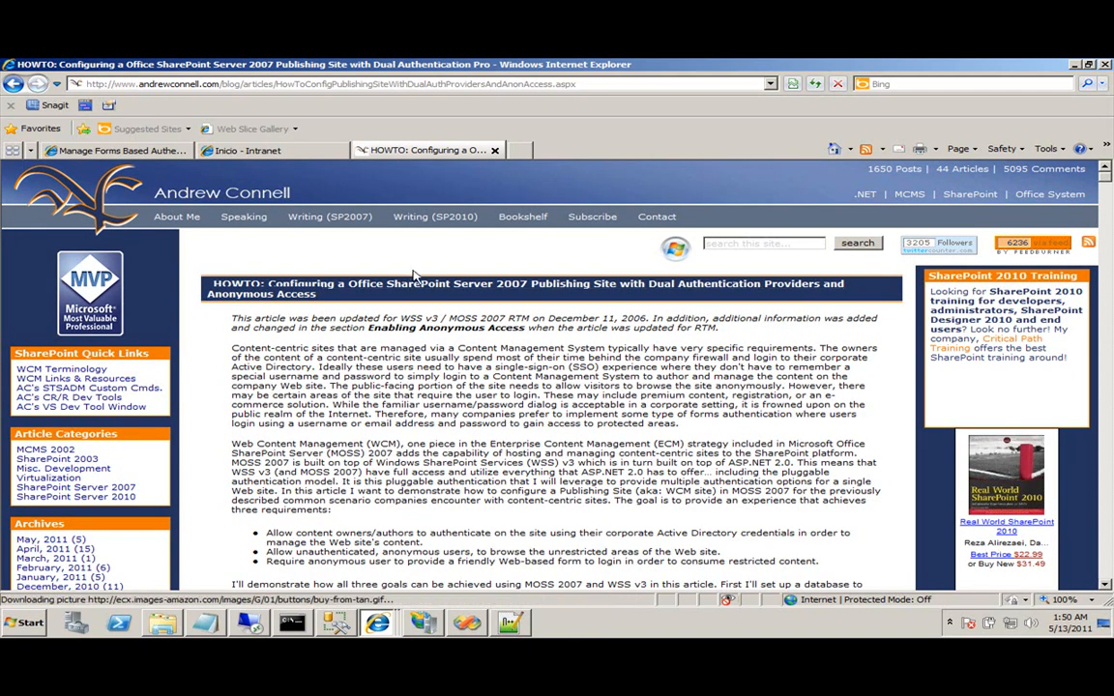
scroll(1111, 205, "down", 15)
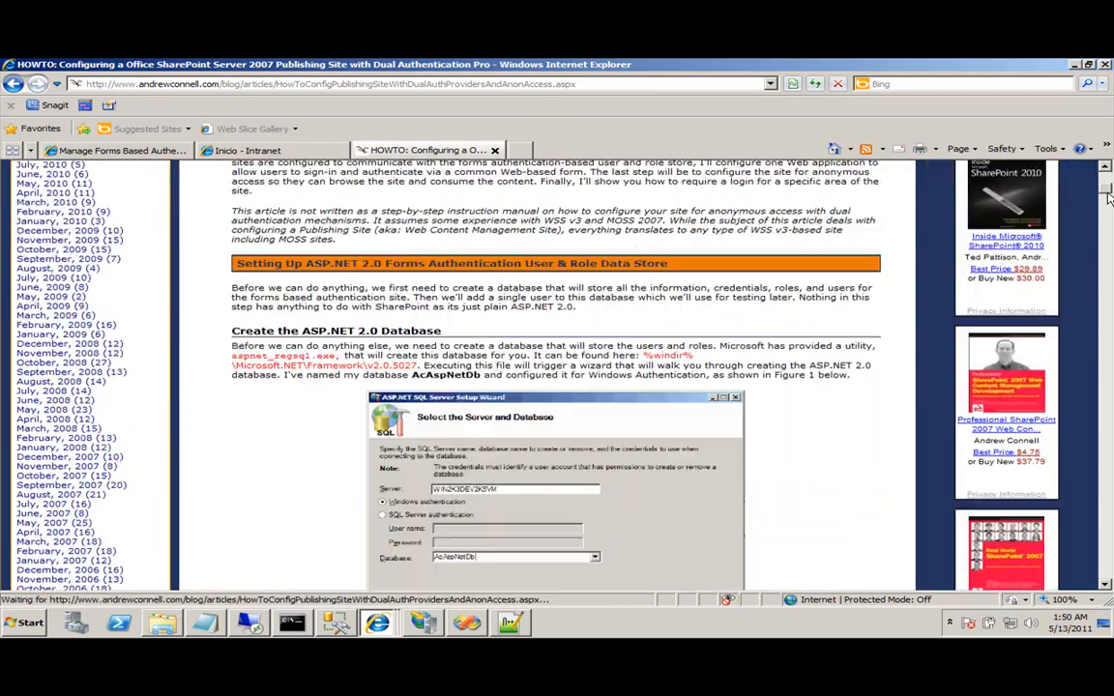
left_click_drag(1111, 235, 1111, 143)
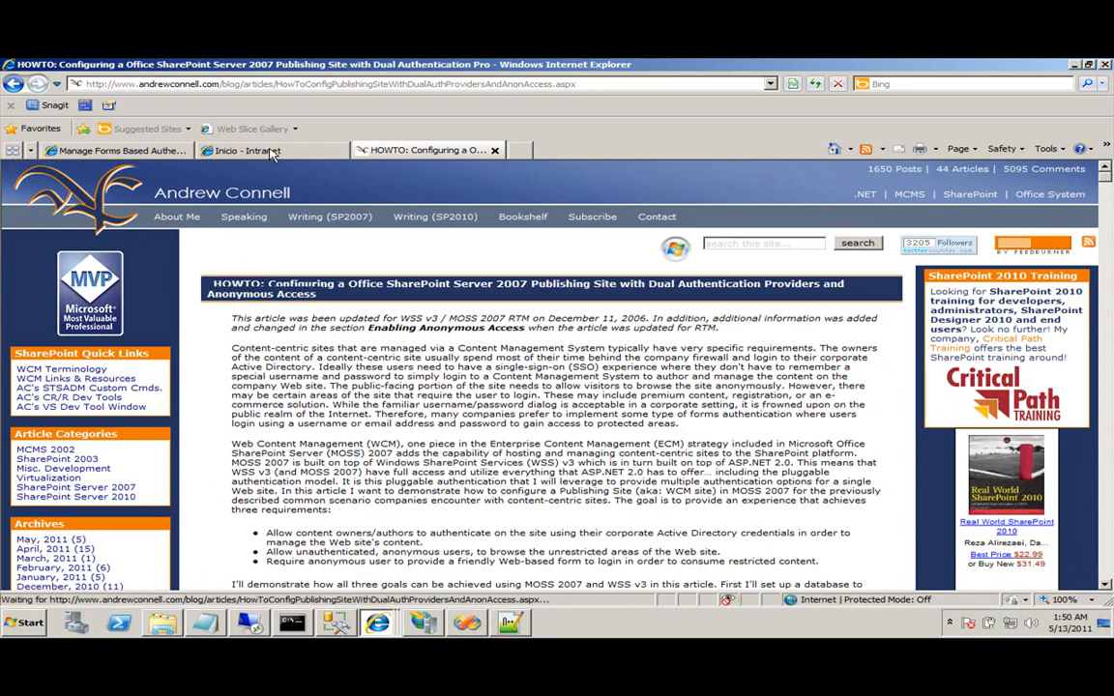
left_click(237, 152)
left_click(125, 152)
left_click(227, 152)
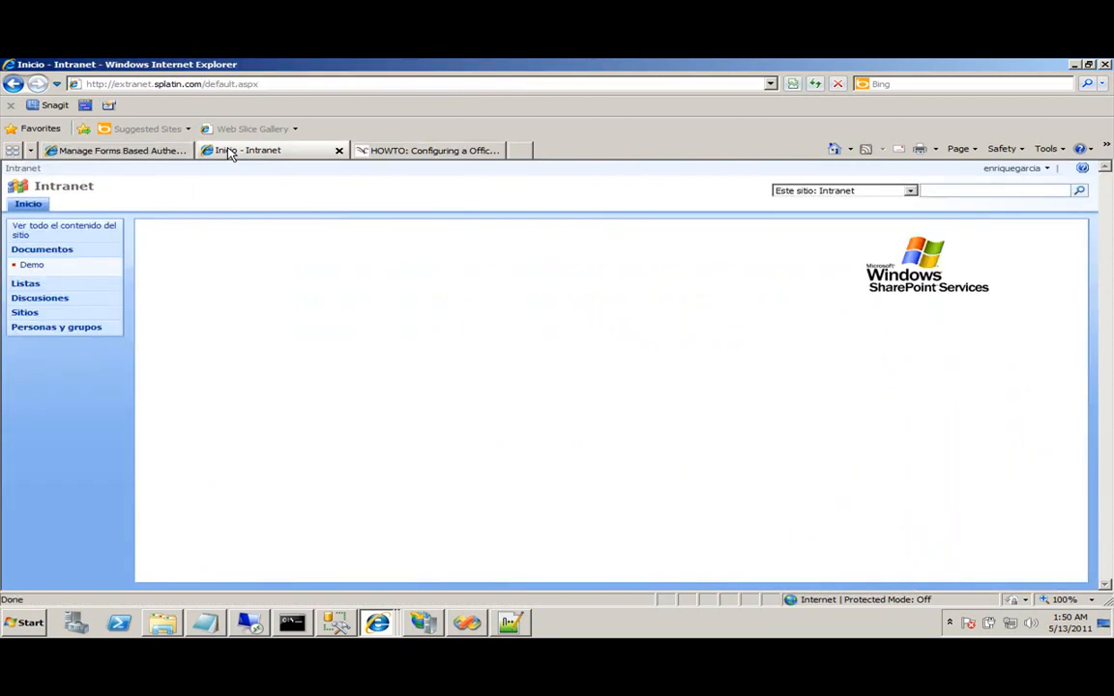